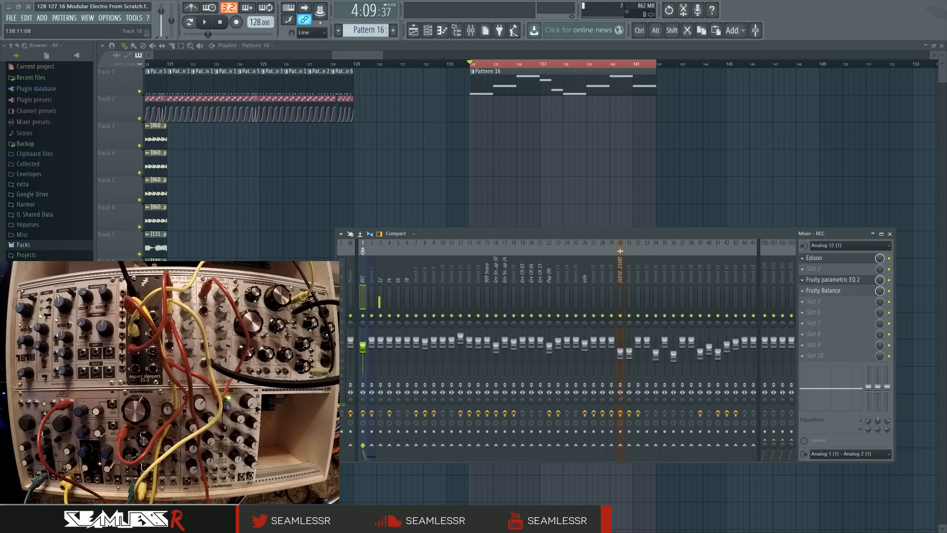
# Close the mixer and audition Pattern 16 over its looped section of the playlist
pyautogui.press('F9')
pyautogui.moveTo(459, 175); pyautogui.dragTo(708, 222)
pyautogui.scroll(-5, 707, 223)
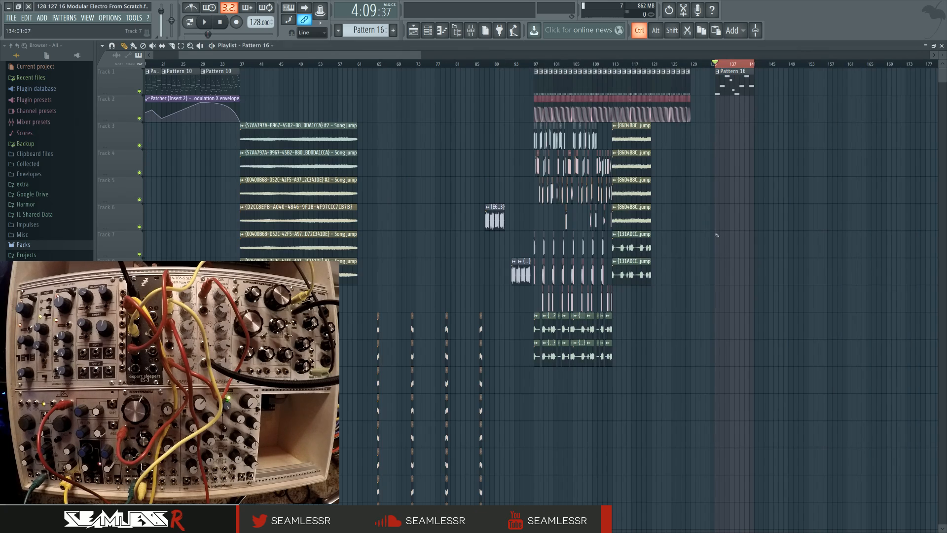
pyautogui.scroll(2, 705, 243)
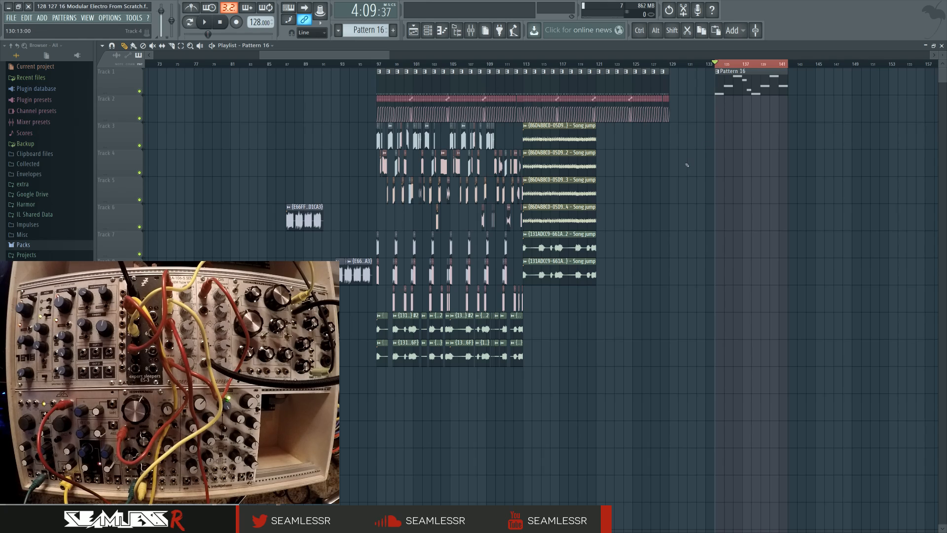
pyautogui.press('space')
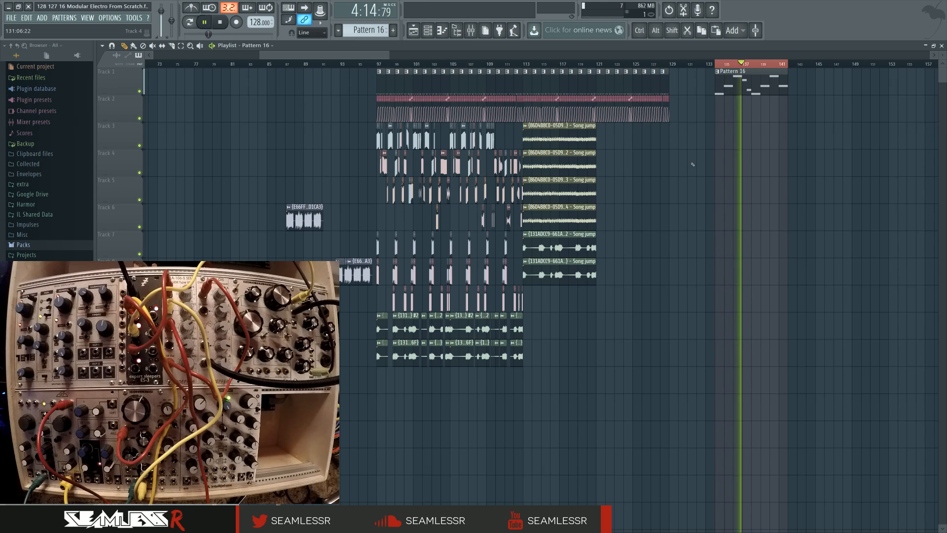
pyautogui.press('space')
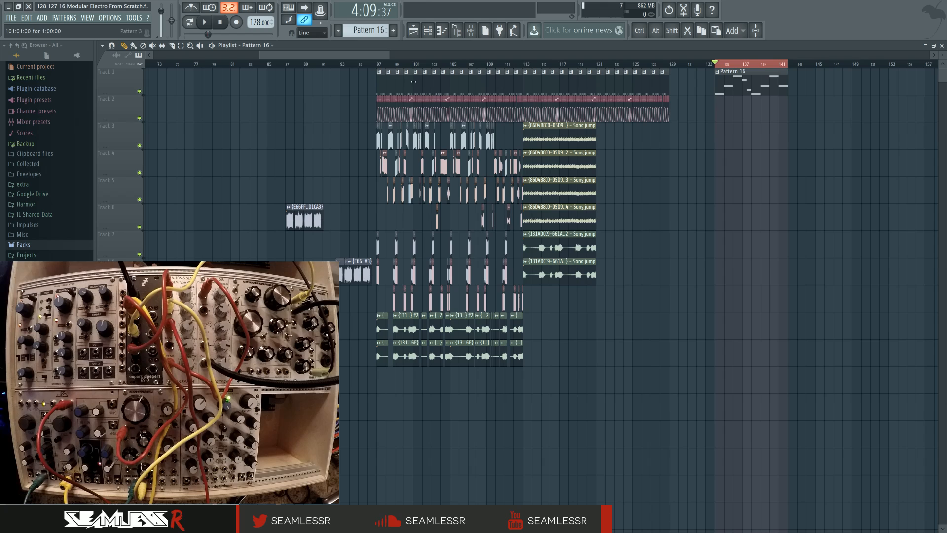
# Play the existing arrangement from bar 97 and highlight the layered audio clips at bar 113 on Tracks 3 to 8
pyautogui.click(378, 64)
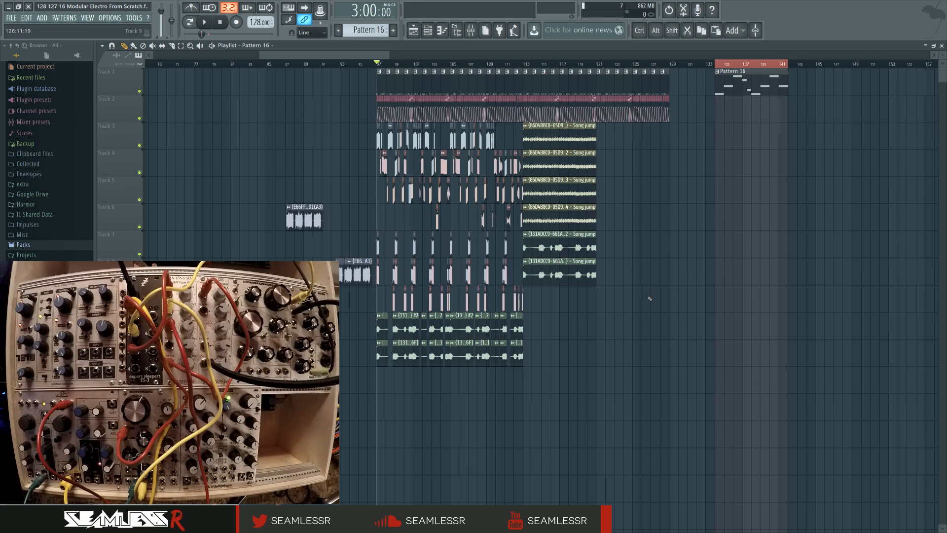
pyautogui.press('space')
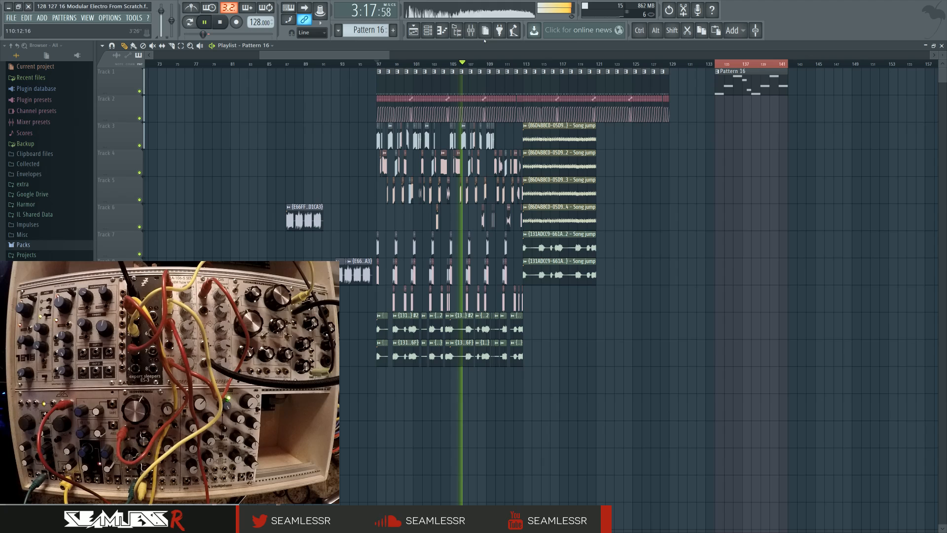
pyautogui.click(471, 31)
pyautogui.click(890, 234)
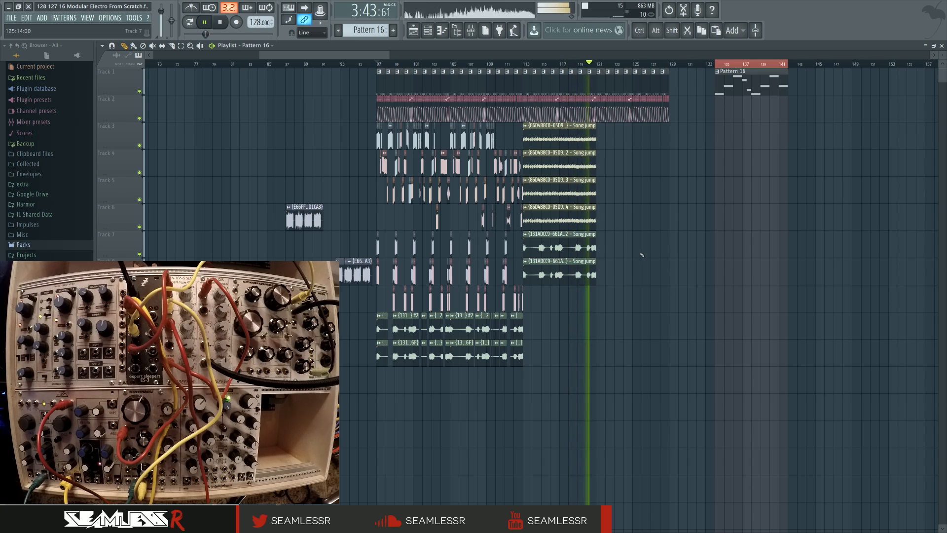
pyautogui.press('space')
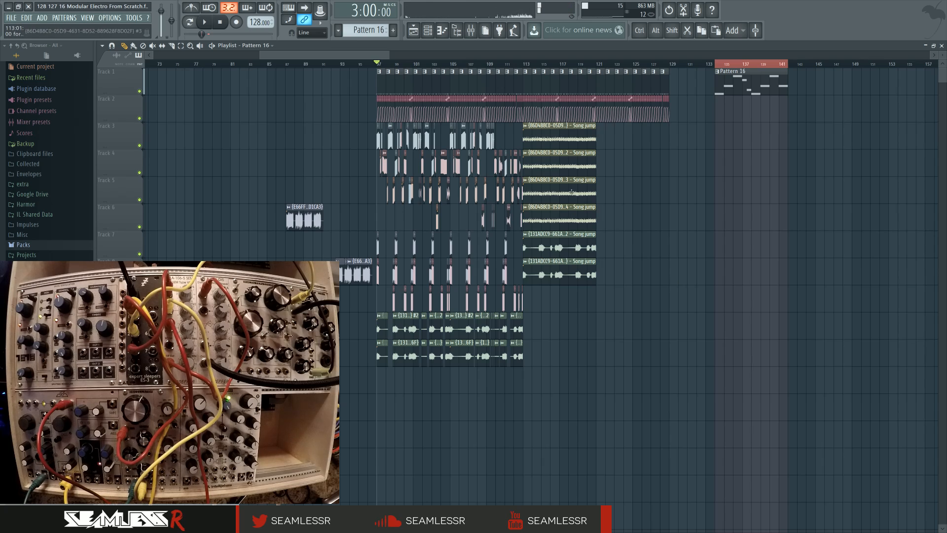
pyautogui.moveTo(531, 139); pyautogui.dragTo(586, 277)
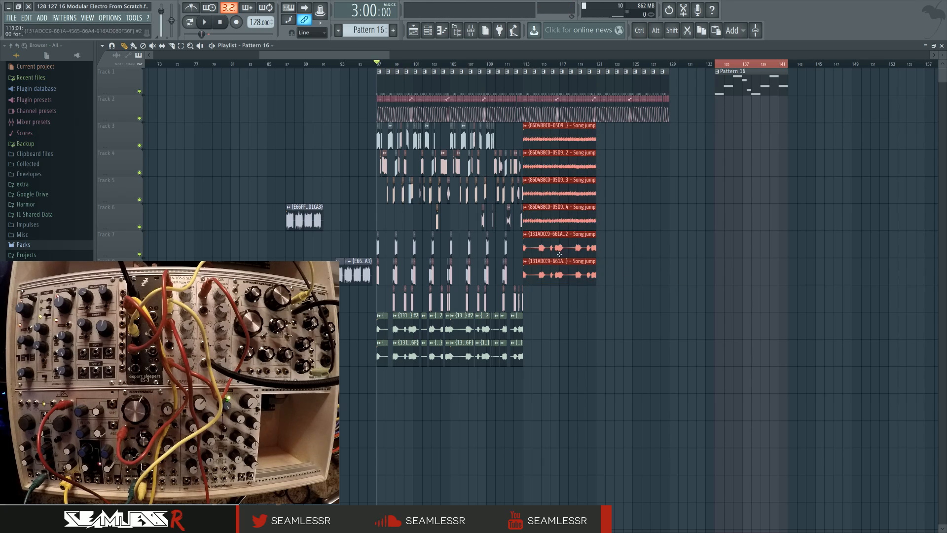
pyautogui.click(642, 196)
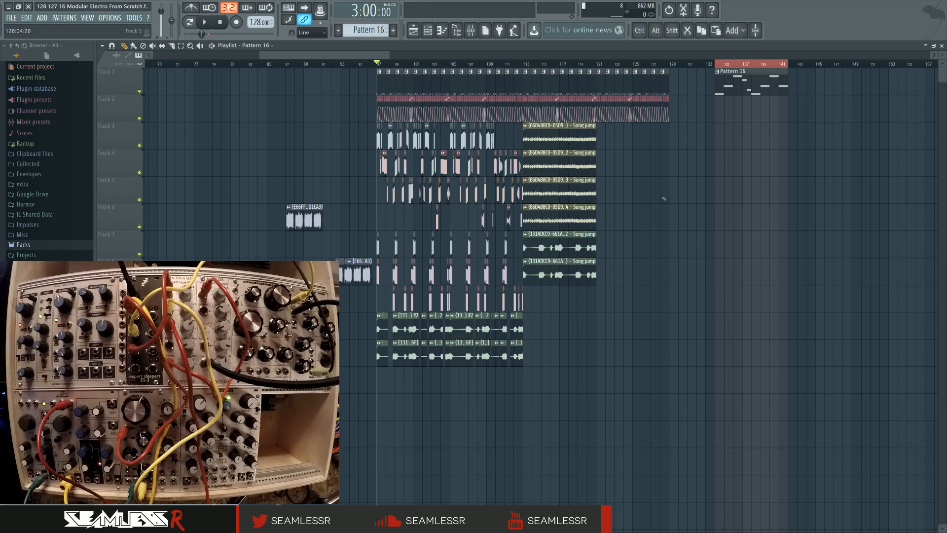
# Clear the old audio from Edison on the REC mixer track and arm it to record on play
pyautogui.hscroll(-1, 644, 223)
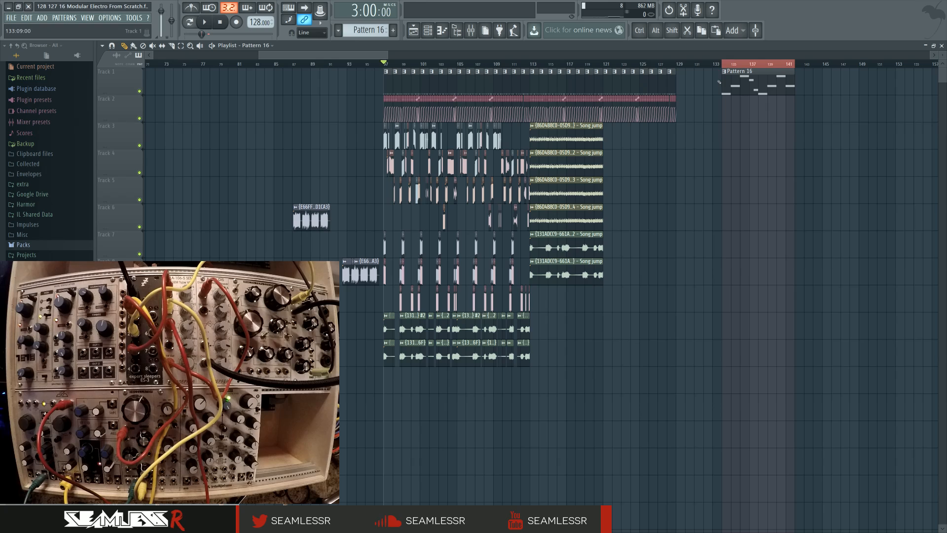
pyautogui.press('space')
pyautogui.click(475, 34)
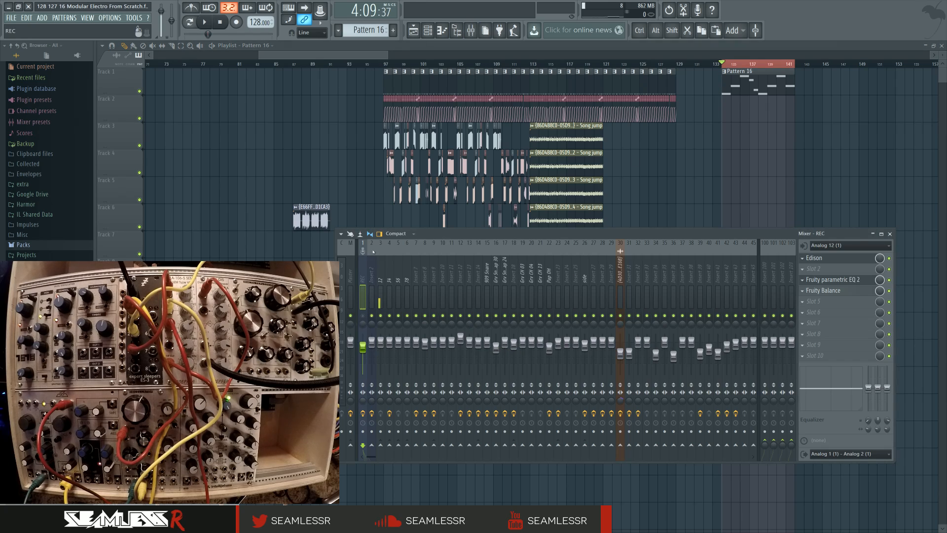
pyautogui.click(818, 257)
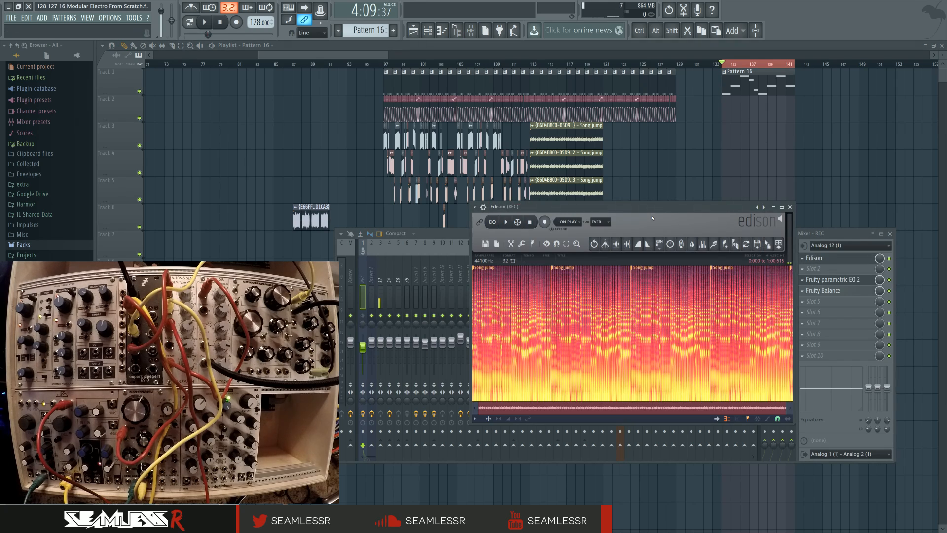
pyautogui.press('Delete')
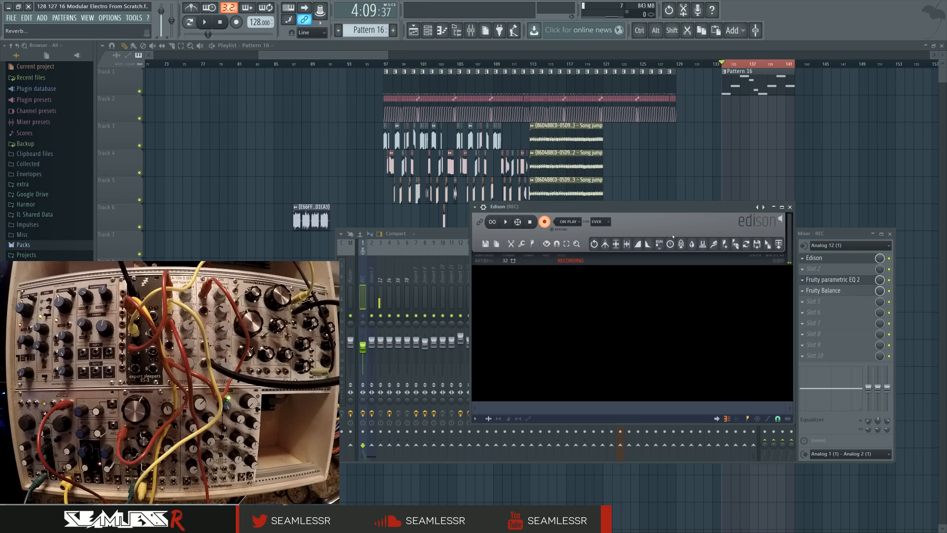
pyautogui.click(719, 155)
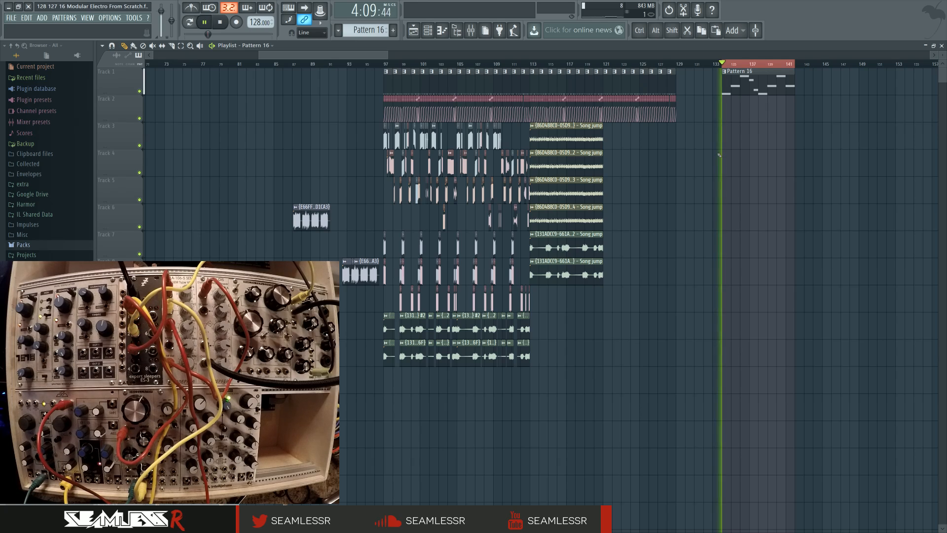
# Play the Pattern 16 section briefly and stop playback
pyautogui.click(471, 30)
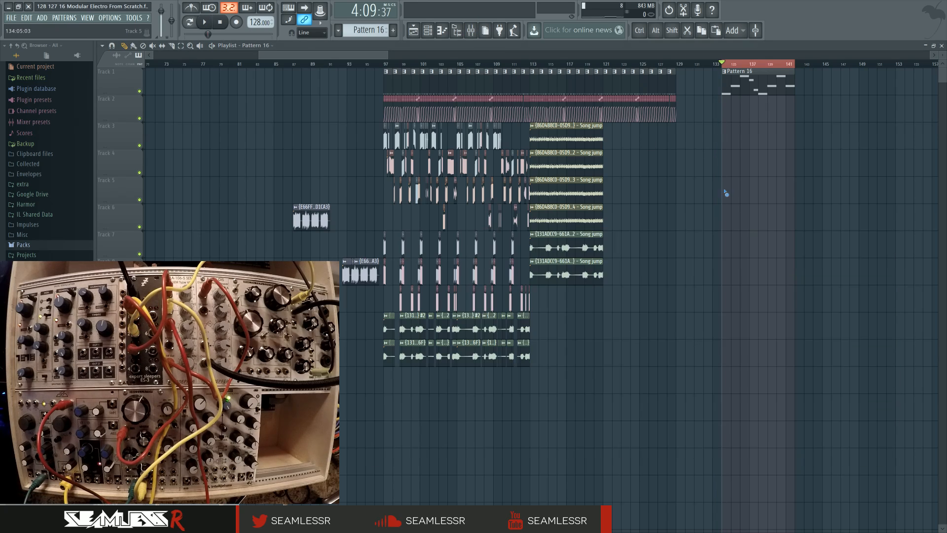
pyautogui.click(695, 223)
pyautogui.press('space')
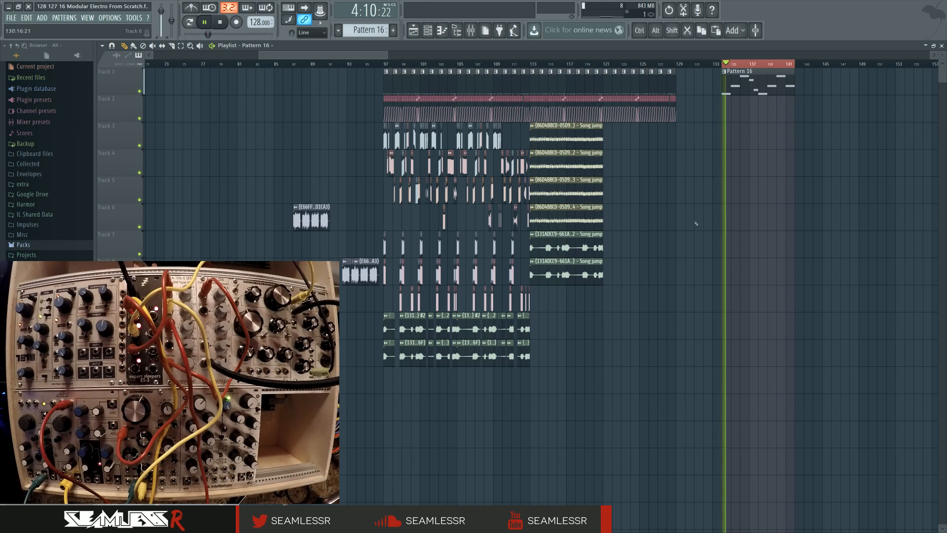
pyautogui.press('space')
# Ready an empty Edison on the REC track and record several passes of the looped Pattern 16 section
pyautogui.click(469, 33)
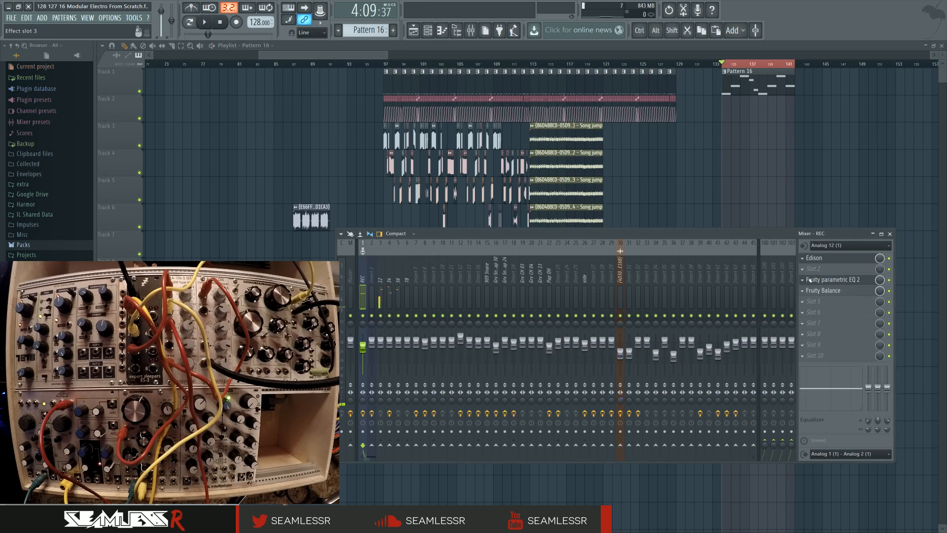
pyautogui.click(820, 261)
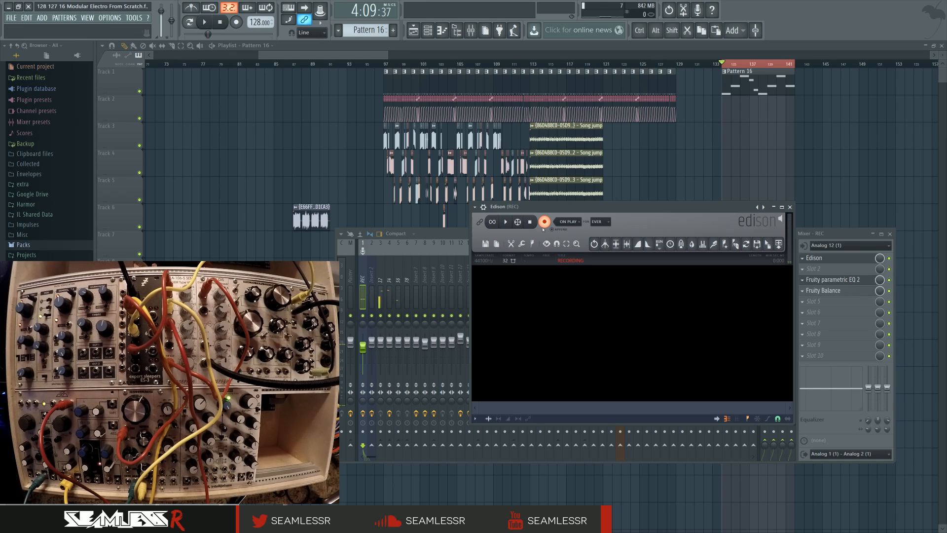
pyautogui.click(203, 23)
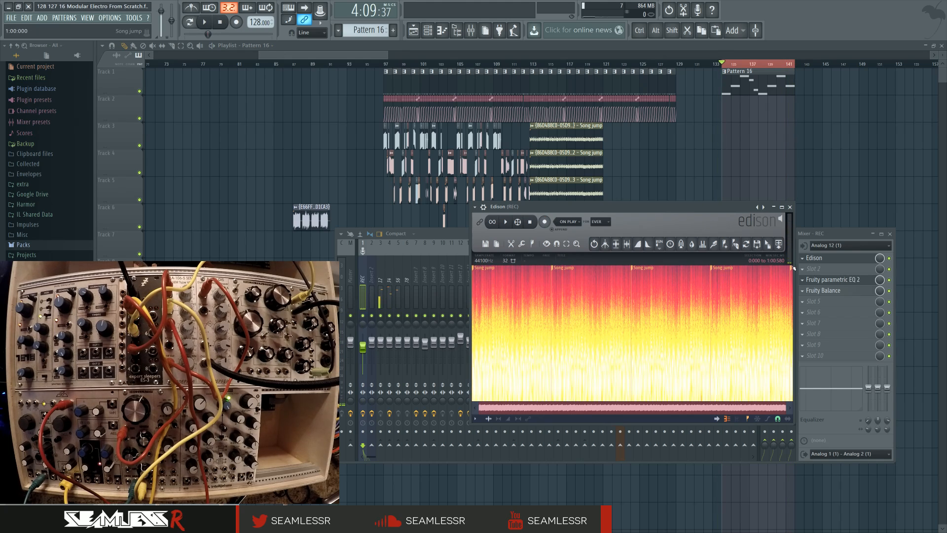
# Trim the excess audio after the last Song jump marker and place the recording on playlist Track 2 at bar 145
pyautogui.doubleClick(793, 267)
pyautogui.press('Delete')
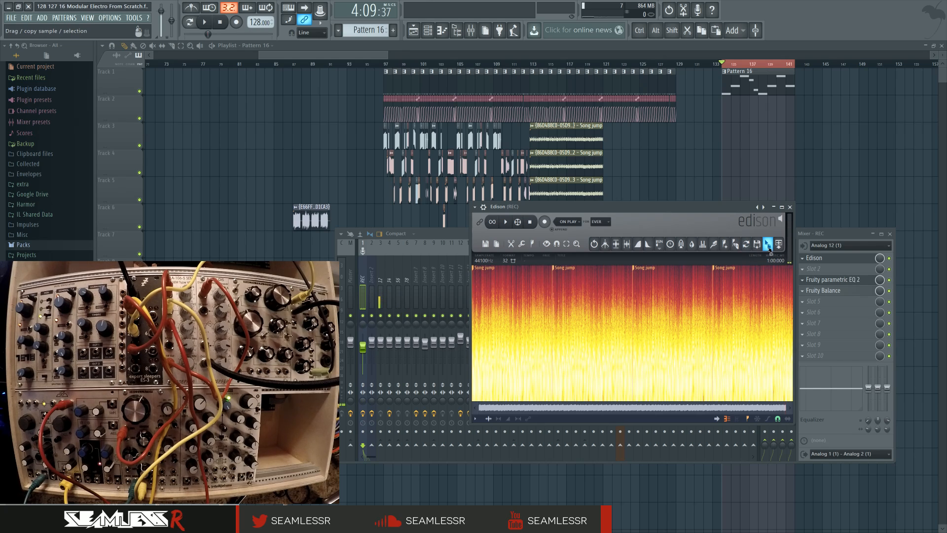
pyautogui.moveTo(769, 248); pyautogui.dragTo(828, 114)
# Set the playlist time selection to bars 145 to 177 and move the recorded clip up to Track 1
pyautogui.moveTo(885, 183); pyautogui.dragTo(594, 188)
pyautogui.scroll(1, 687, 183)
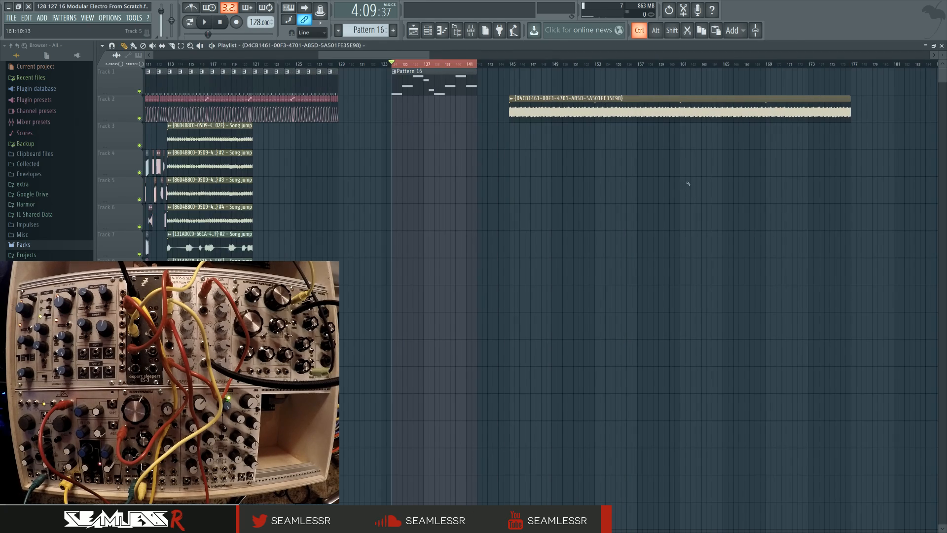
pyautogui.moveTo(707, 187); pyautogui.dragTo(636, 180)
pyautogui.click(441, 66)
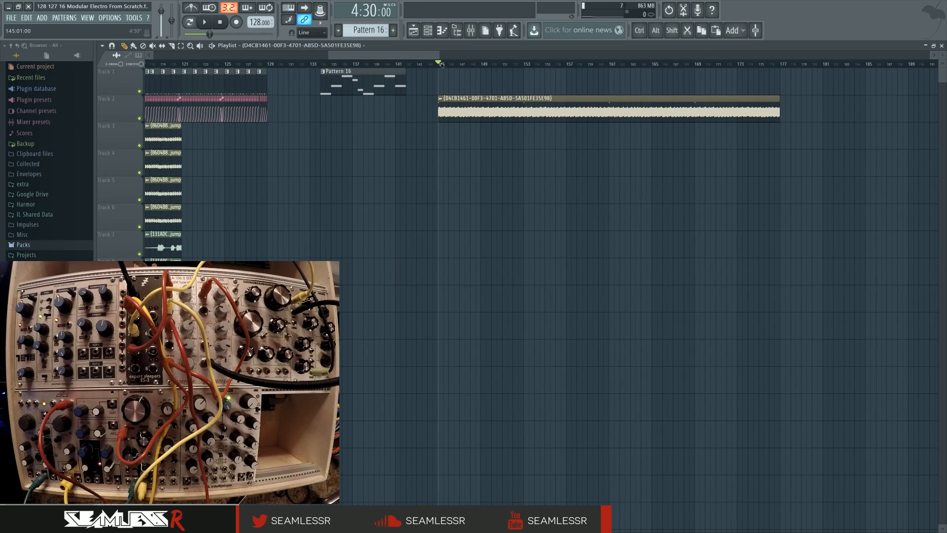
pyautogui.moveTo(697, 69); pyautogui.dragTo(442, 65)
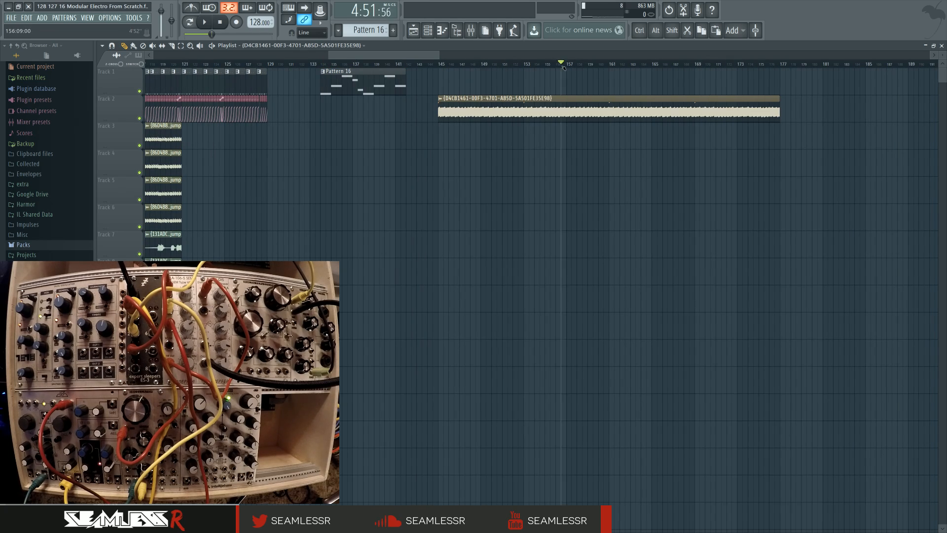
pyautogui.moveTo(563, 66); pyautogui.dragTo(781, 68)
pyautogui.moveTo(459, 103); pyautogui.dragTo(459, 77)
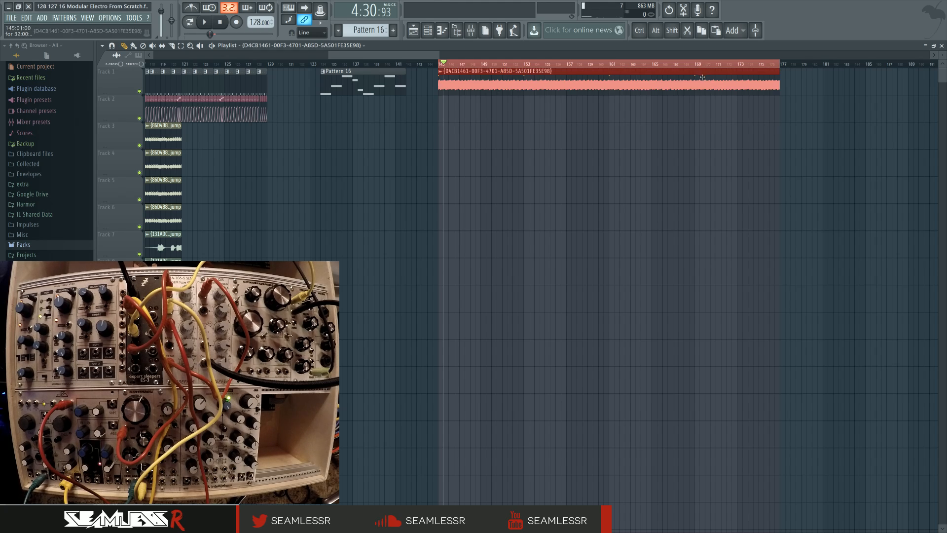
# Open the recorded clip's mixer track, Insert 44, and lower its volume to 86% (-3.2 dB) during playback
pyautogui.doubleClick(454, 77)
pyautogui.doubleClick(341, 93)
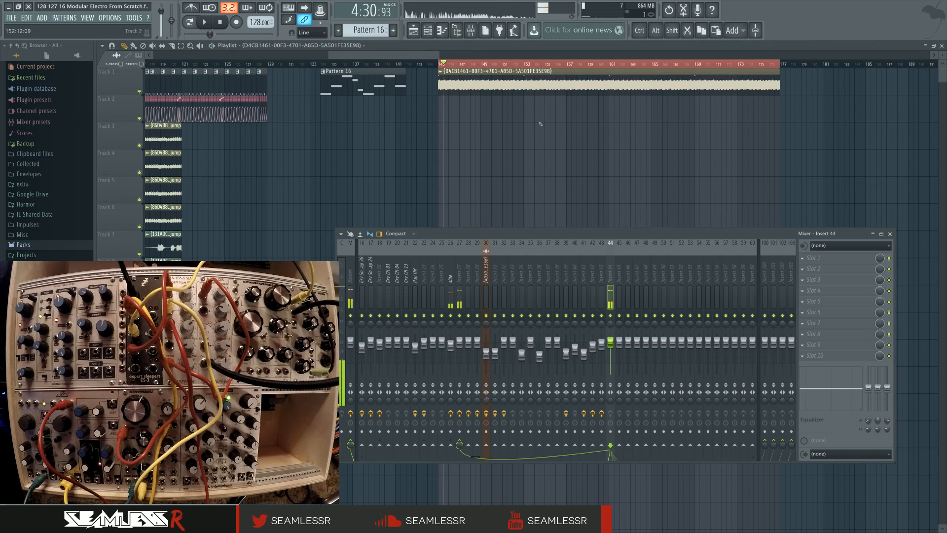
pyautogui.moveTo(613, 340); pyautogui.dragTo(613, 343)
pyautogui.scroll(5, 543, 340)
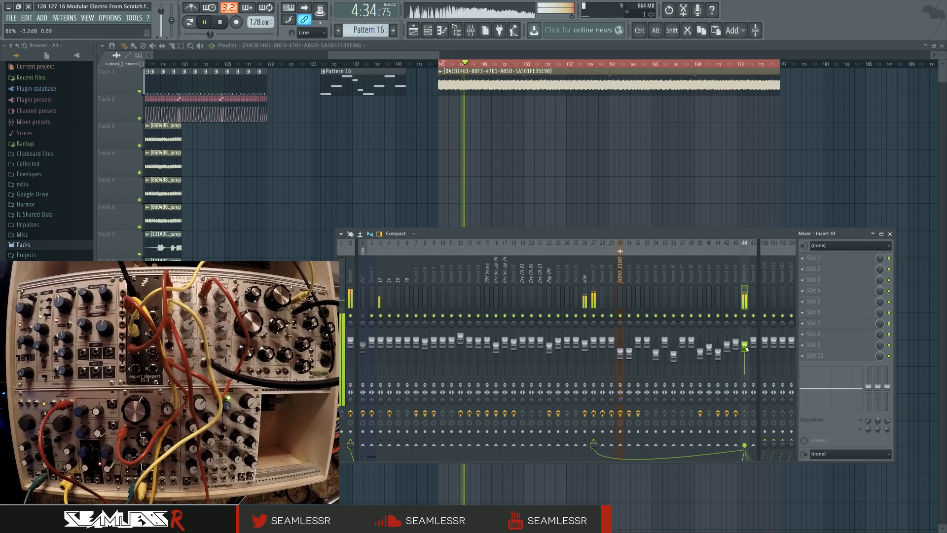
pyautogui.rightClick(533, 205)
# Slice the recorded clip at bars 153, 161 and 169 into four equal eight-bar parts
pyautogui.scroll(4, 538, 203)
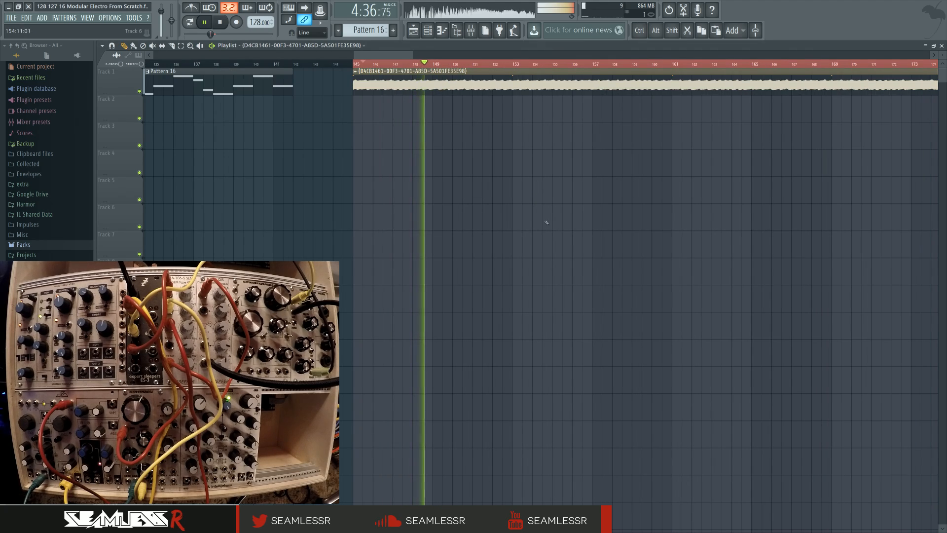
pyautogui.scroll(-1, 540, 212)
pyautogui.click(173, 46)
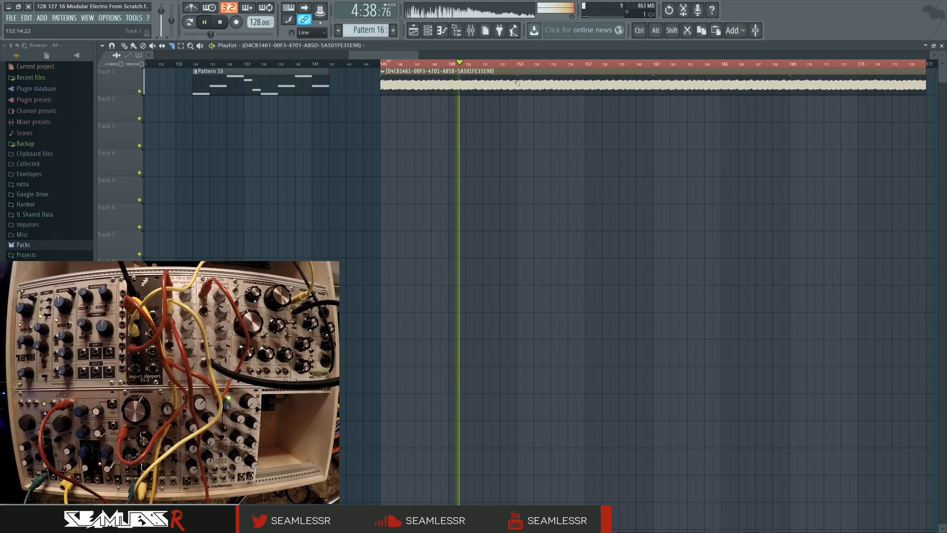
pyautogui.keyDown('shift'); pyautogui.click(518, 86); pyautogui.keyUp('shift')
pyautogui.keyDown('shift'); pyautogui.click(655, 86); pyautogui.keyUp('shift')
pyautogui.keyDown('shift'); pyautogui.click(791, 83); pyautogui.keyUp('shift')
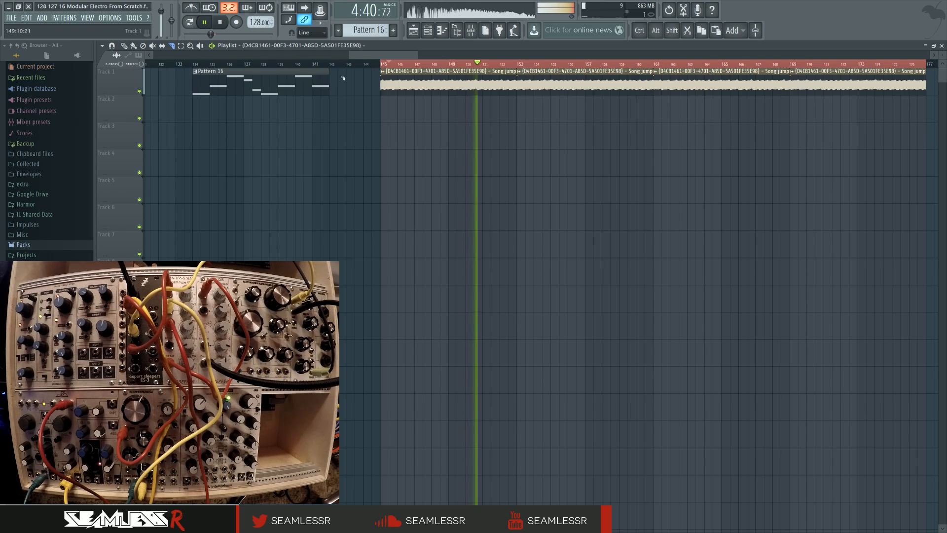
# Stack the second, third and fourth slices under the first at bar 145 on Tracks 2, 3 and 4
pyautogui.click(124, 46)
pyautogui.press('space')
pyautogui.moveTo(542, 83); pyautogui.dragTo(409, 111)
pyautogui.moveTo(677, 71); pyautogui.dragTo(401, 123)
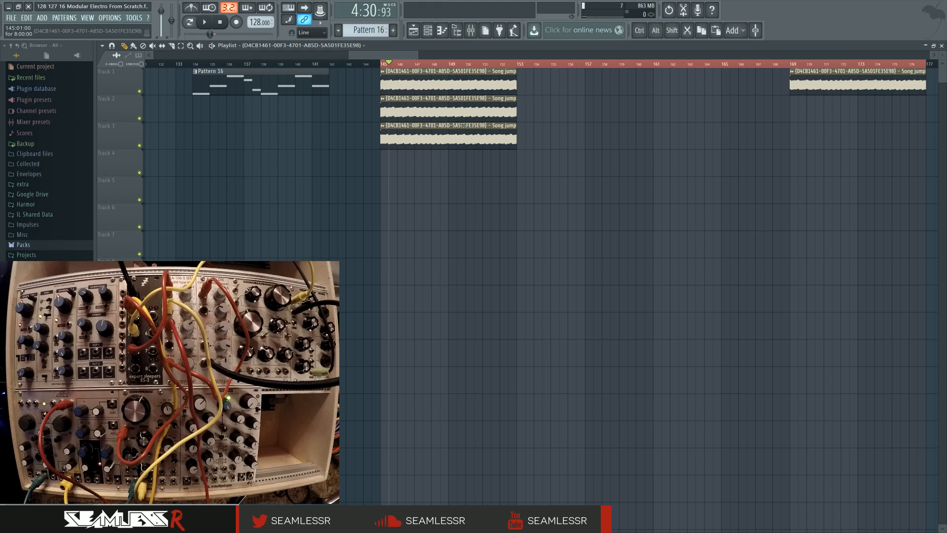
pyautogui.moveTo(812, 71); pyautogui.dragTo(401, 151)
# While the stacked clips play, lower Insert 44's volume further and route it to Insert 26 instead of the Master
pyautogui.press('space')
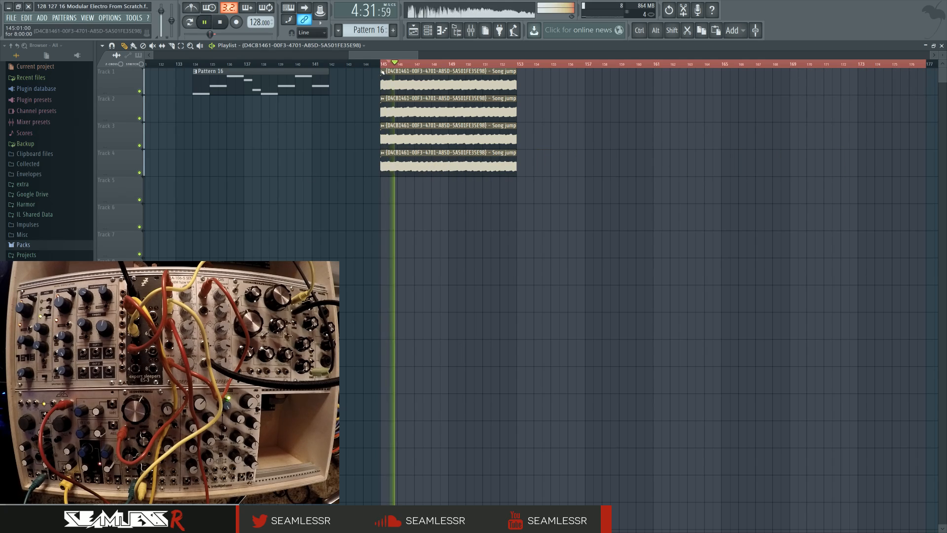
pyautogui.click(475, 32)
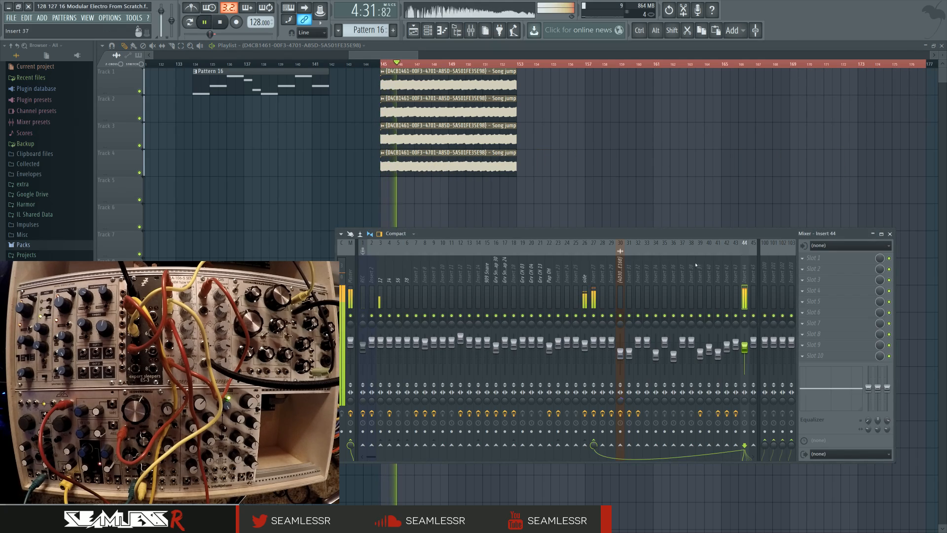
pyautogui.moveTo(746, 347); pyautogui.dragTo(747, 351)
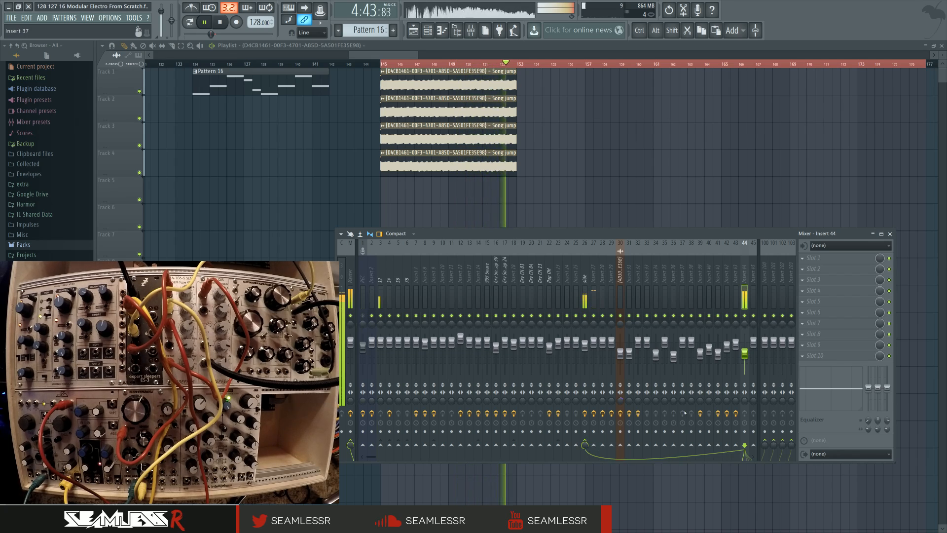
pyautogui.click(350, 442)
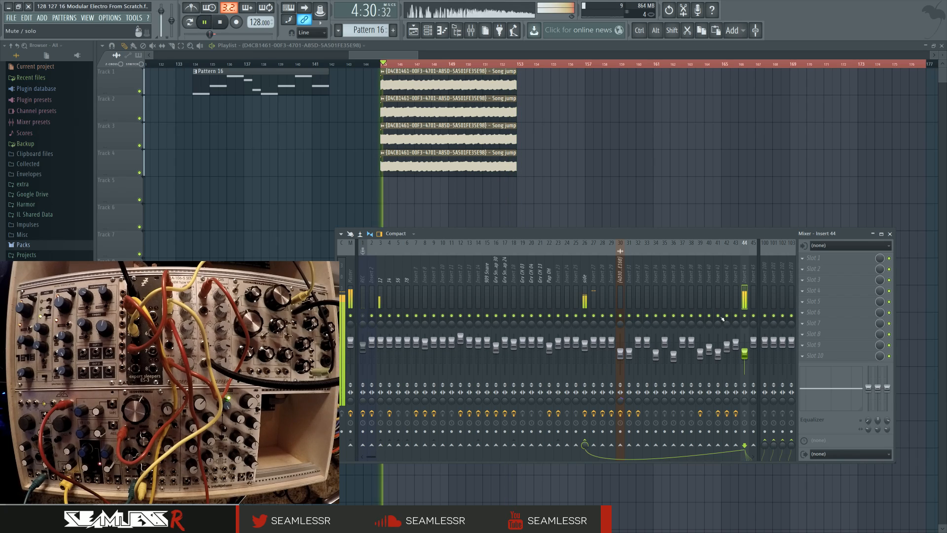
# Replay the stacked clips from bar 145 and set Insert 44's volume to 69% (-7.5 dB)
pyautogui.moveTo(745, 357); pyautogui.dragTo(745, 353)
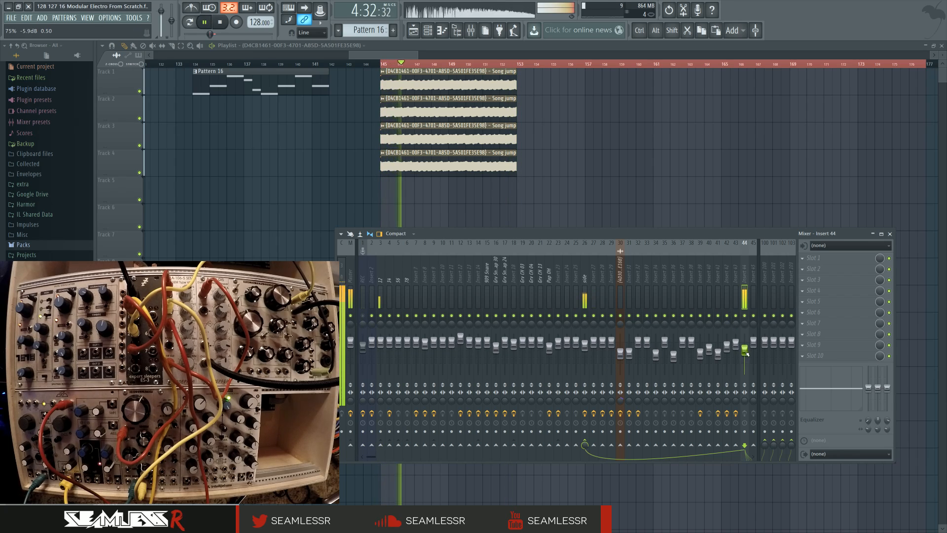
pyautogui.press('space')
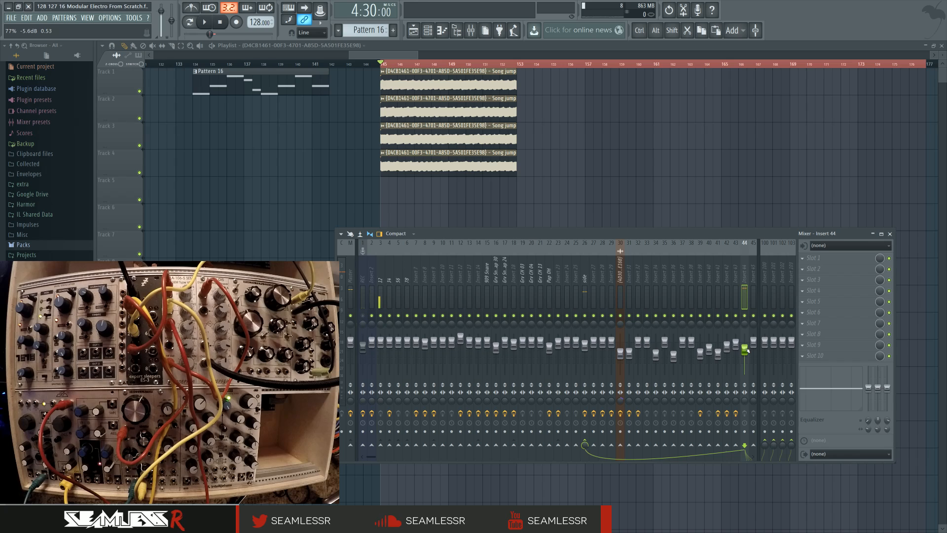
pyautogui.press('space')
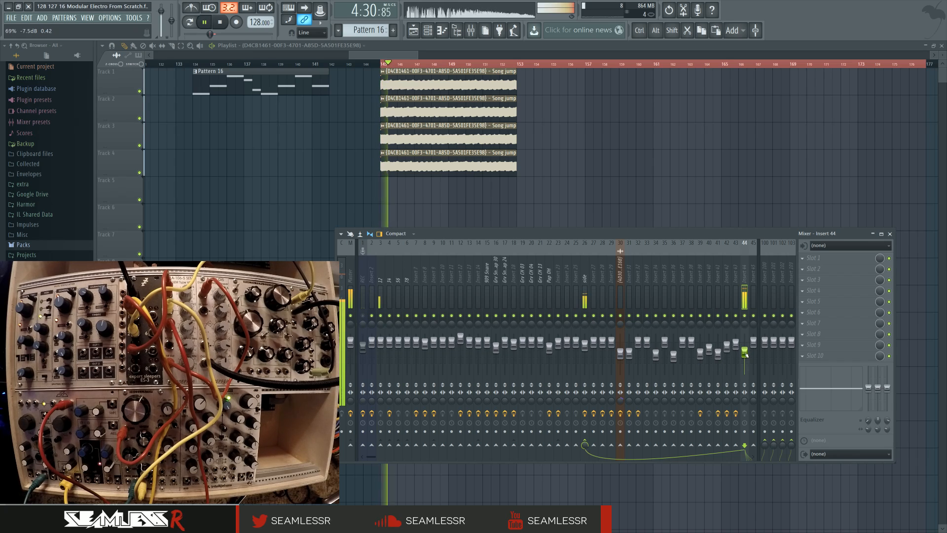
# Check the effects on Insert 27, and load Fruity parametric EQ 2 in Insert 44's first effect slot
pyautogui.click(593, 444)
pyautogui.click(593, 456)
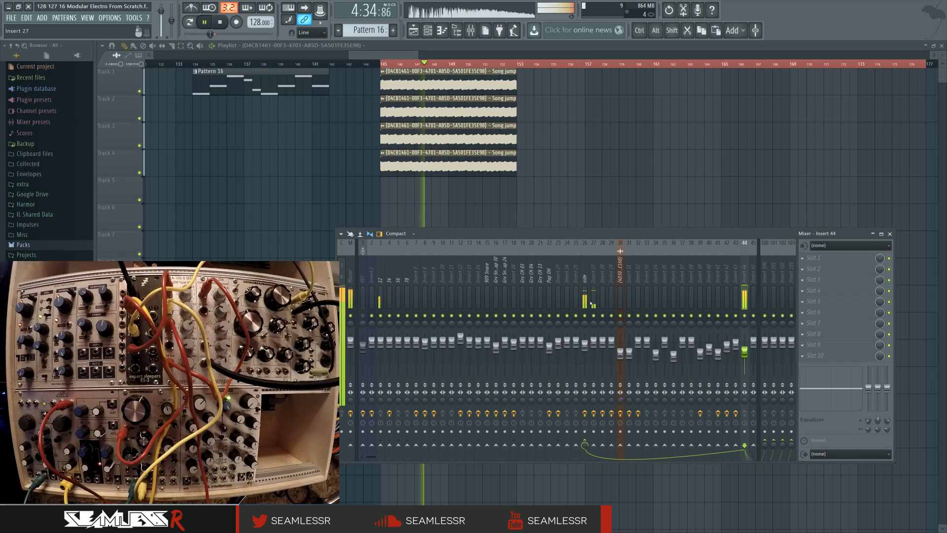
pyautogui.click(843, 258)
pyautogui.click(845, 258)
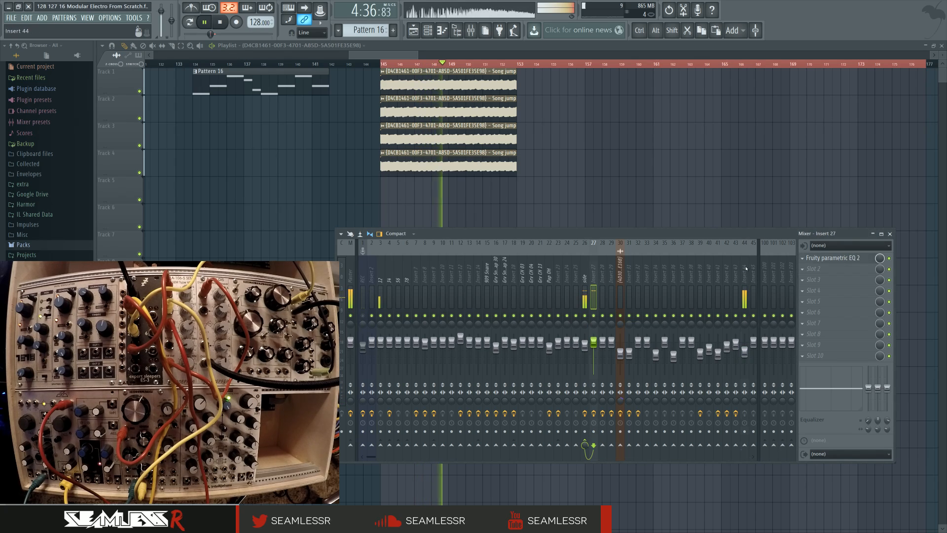
pyautogui.click(746, 281)
pyautogui.click(816, 260)
pyautogui.click(844, 343)
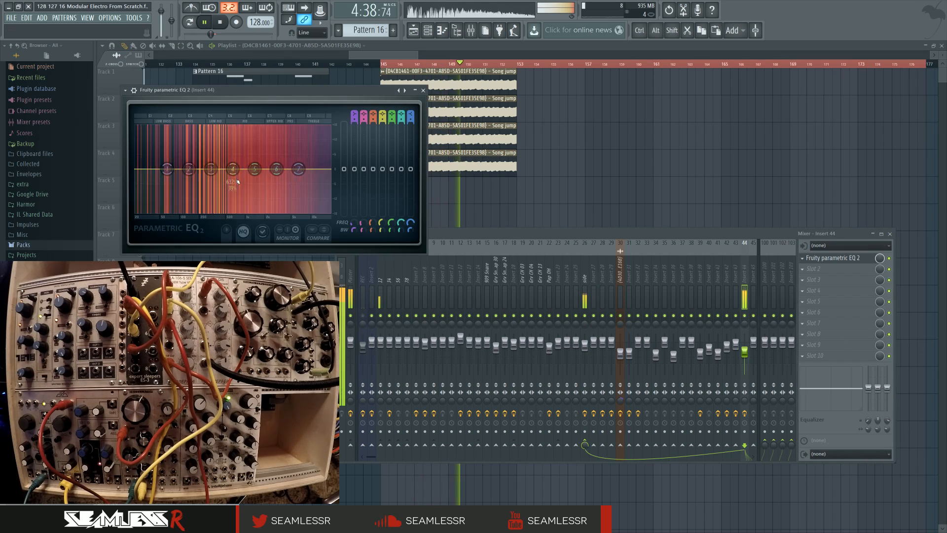
# Shape Insert 44's EQ with a high-shelf boost, slight boosts on bands 4 and 5, and small cuts on bands 3 and 6
pyautogui.moveTo(299, 170); pyautogui.dragTo(304, 170)
pyautogui.moveTo(277, 169); pyautogui.dragTo(239, 166)
pyautogui.moveTo(233, 169); pyautogui.dragTo(229, 165)
pyautogui.moveTo(213, 175); pyautogui.dragTo(230, 167)
pyautogui.press('F12')
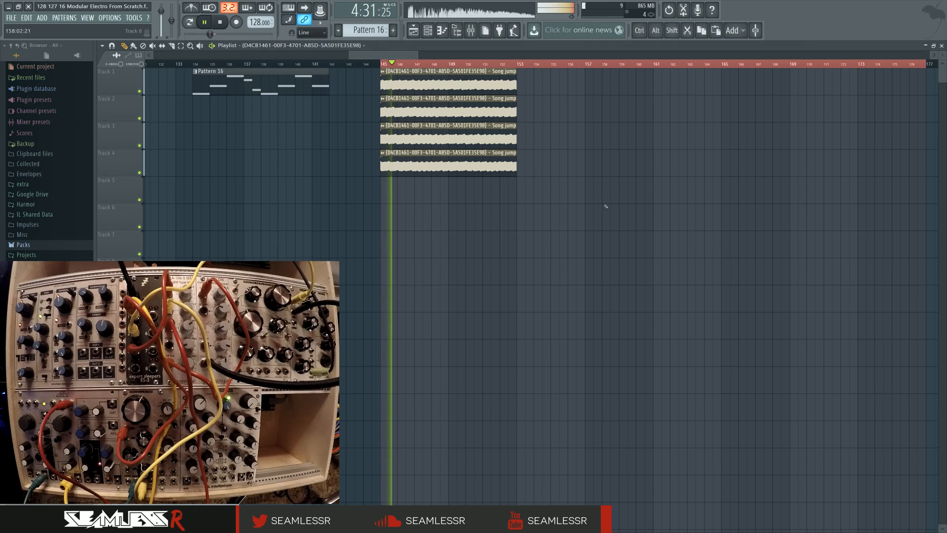
# Stop playback and move the four stacked clips from bar 145 to bar 113 on Tracks 9 to 12
pyautogui.hscroll(-5, 602, 205)
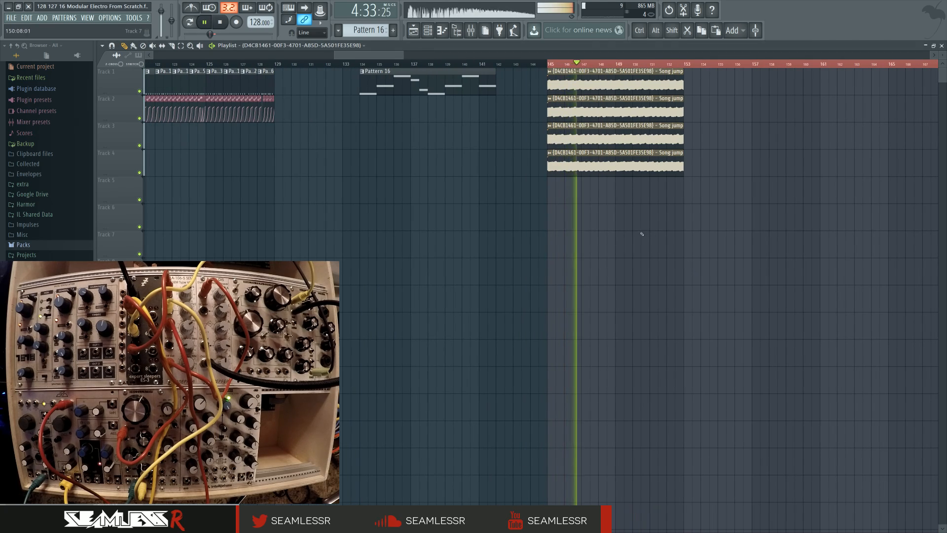
pyautogui.hscroll(-3, 679, 253)
pyautogui.hscroll(-3, 678, 249)
pyautogui.hscroll(-2, 691, 252)
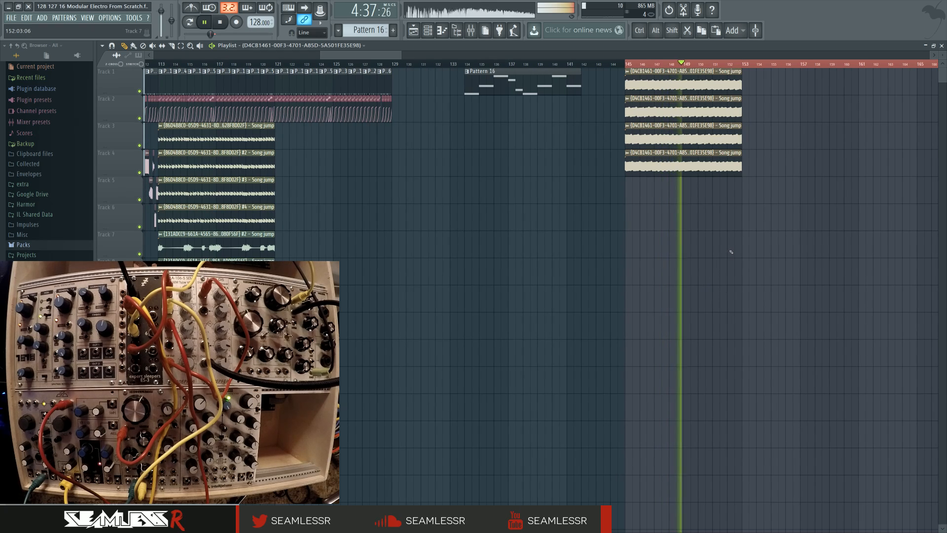
pyautogui.press('space')
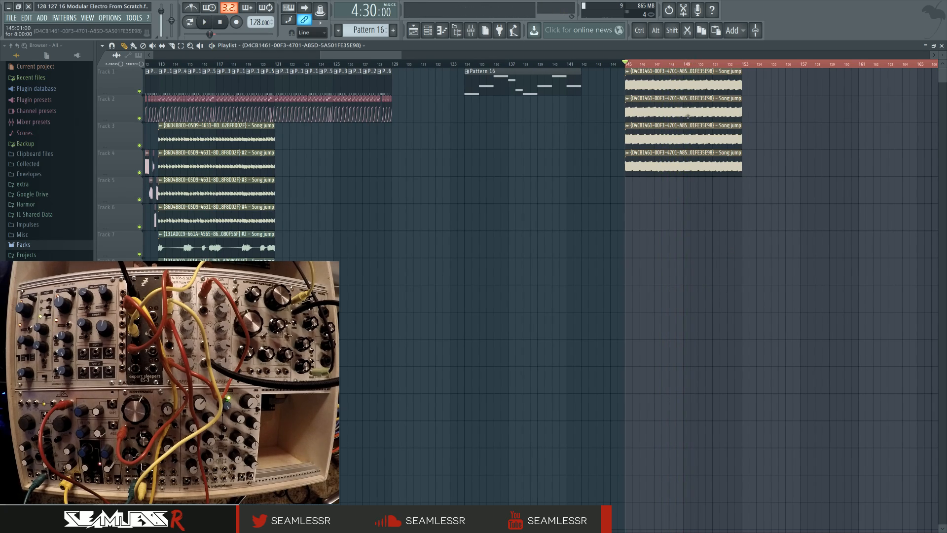
pyautogui.hscroll(-5, 583, 202)
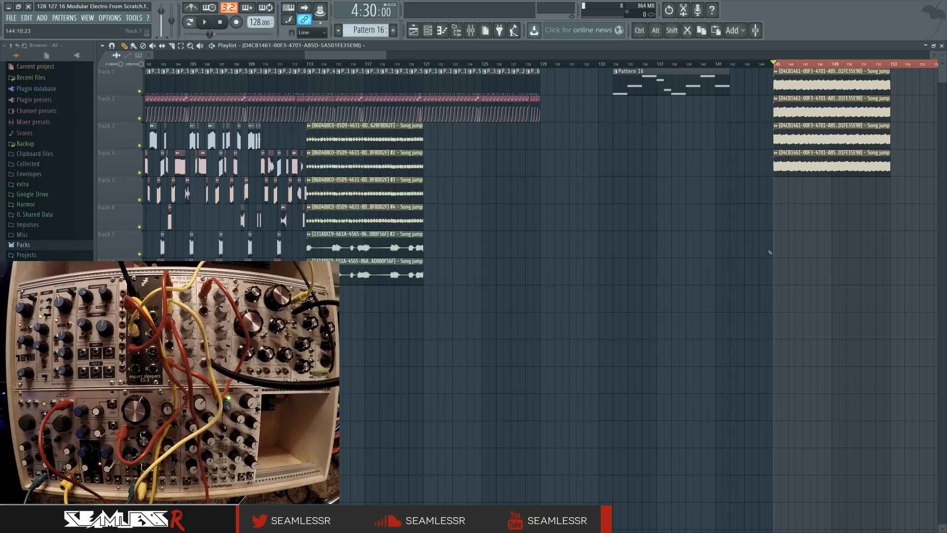
pyautogui.hscroll(-5, 770, 252)
pyautogui.hscroll(2, 765, 243)
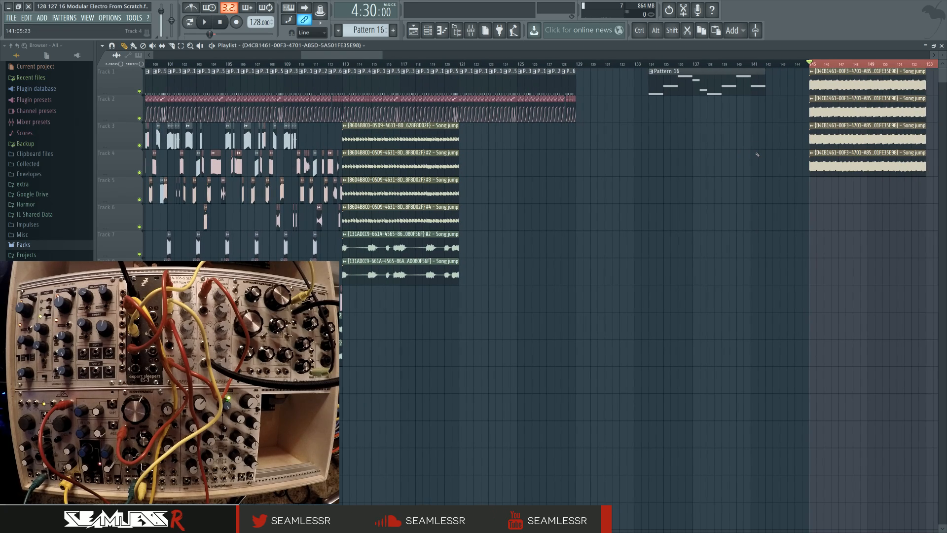
pyautogui.moveTo(804, 87); pyautogui.dragTo(838, 162)
pyautogui.moveTo(828, 73); pyautogui.dragTo(361, 293)
pyautogui.click(703, 200)
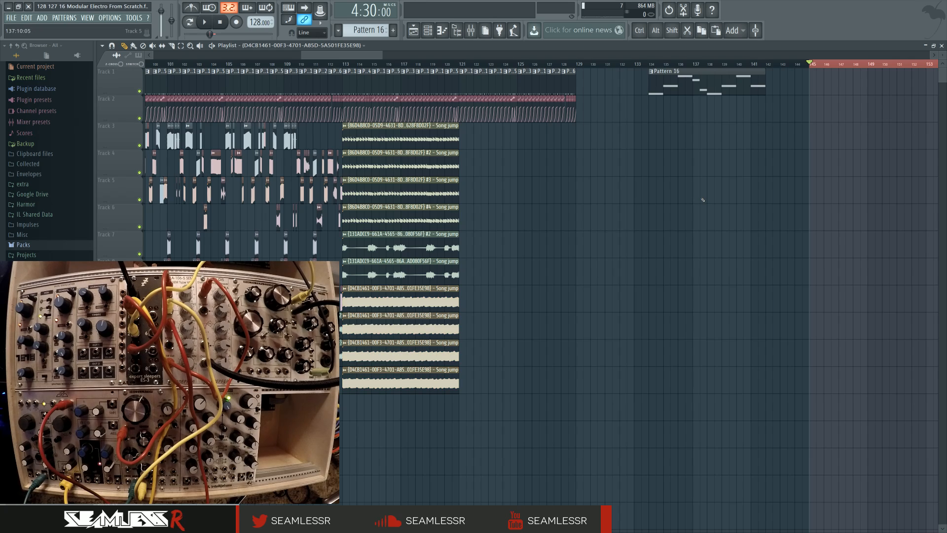
# Clear the timeline selection at bar 145 and play the song from bar 113
pyautogui.click(325, 65)
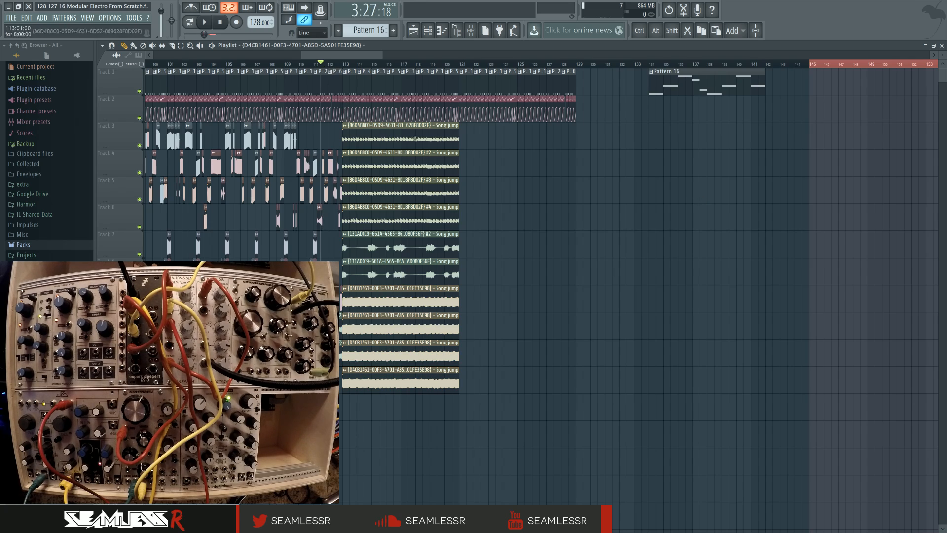
pyautogui.click(824, 63)
pyautogui.click(345, 64)
pyautogui.press('space')
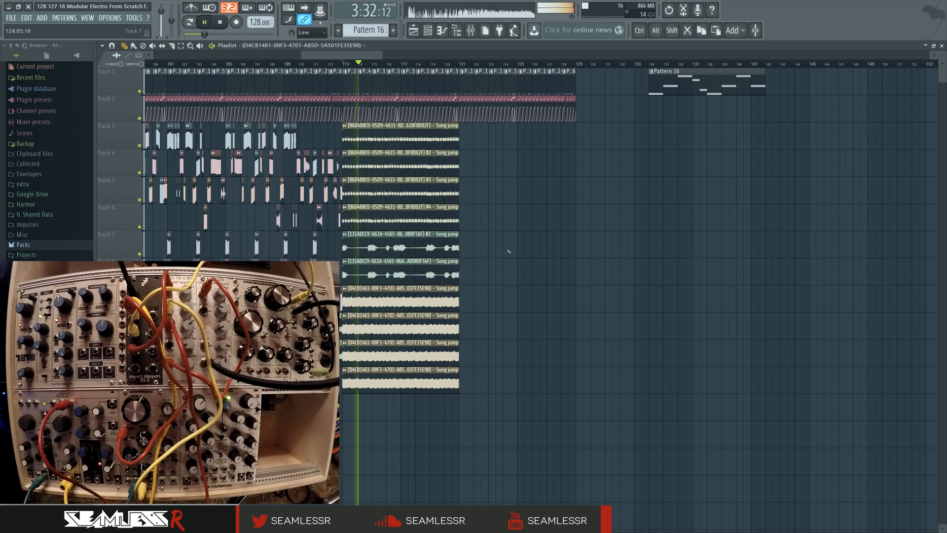
# Balance the layers in the mixer, setting Insert 43's volume to 96% (-0.9 dB) and lowering Insert 44 slightly
pyautogui.click(471, 30)
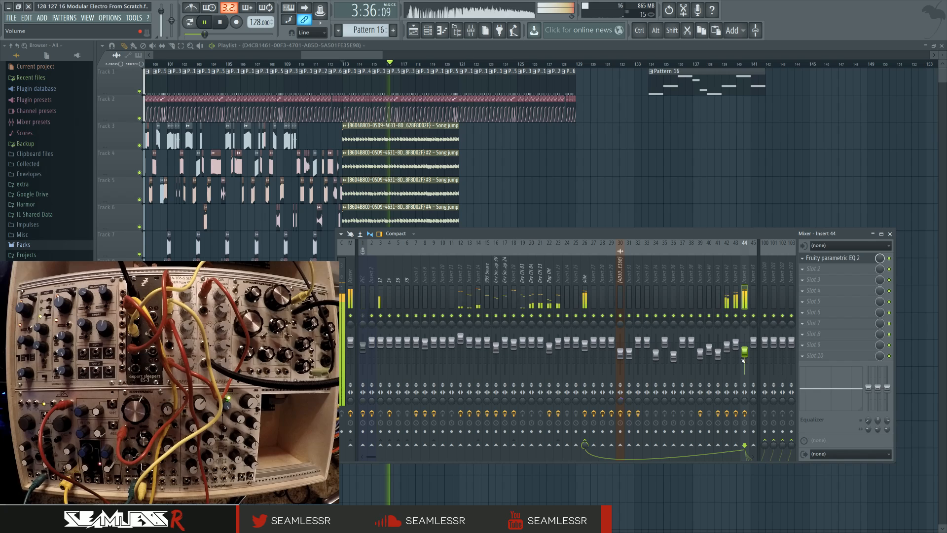
pyautogui.click(736, 342)
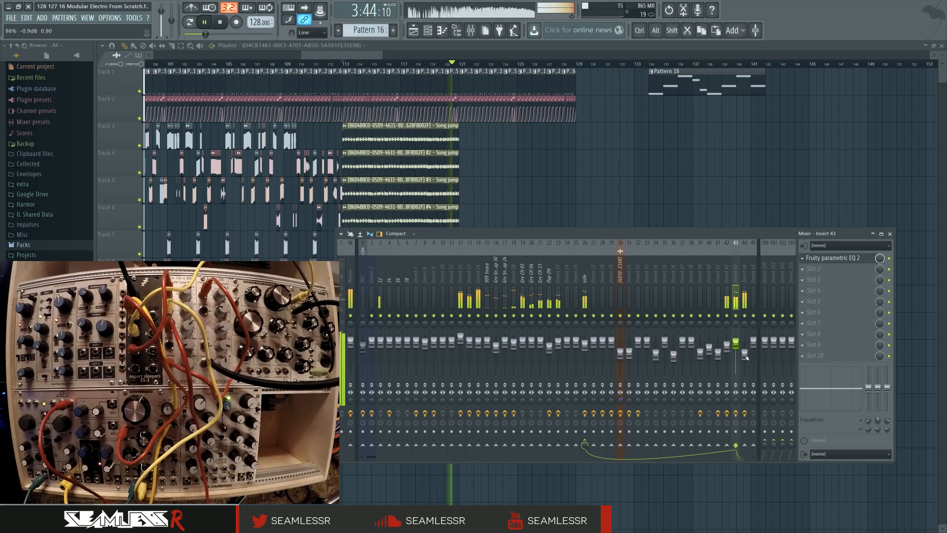
pyautogui.press('space')
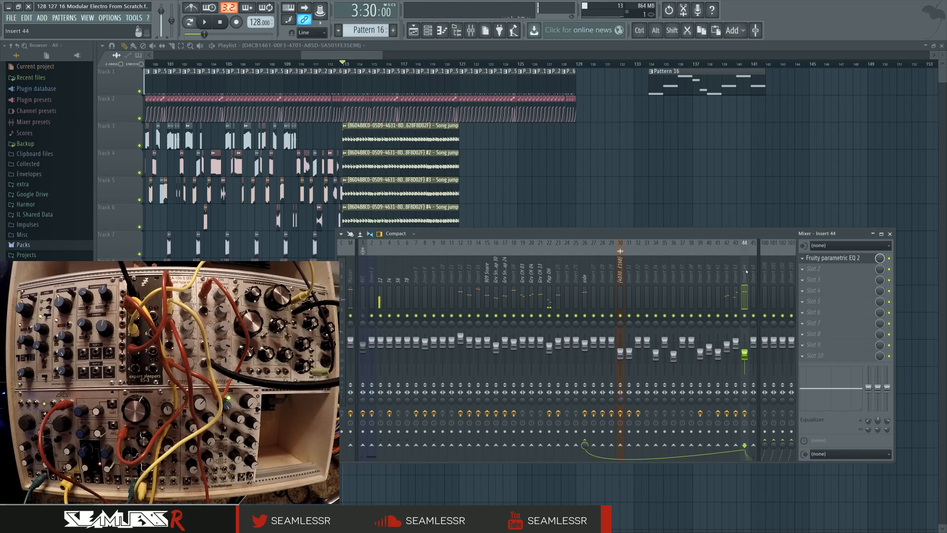
# Replay from bar 113 and raise the high-shelf band 7 in Insert 44's parametric EQ
pyautogui.press('space')
pyautogui.click(833, 257)
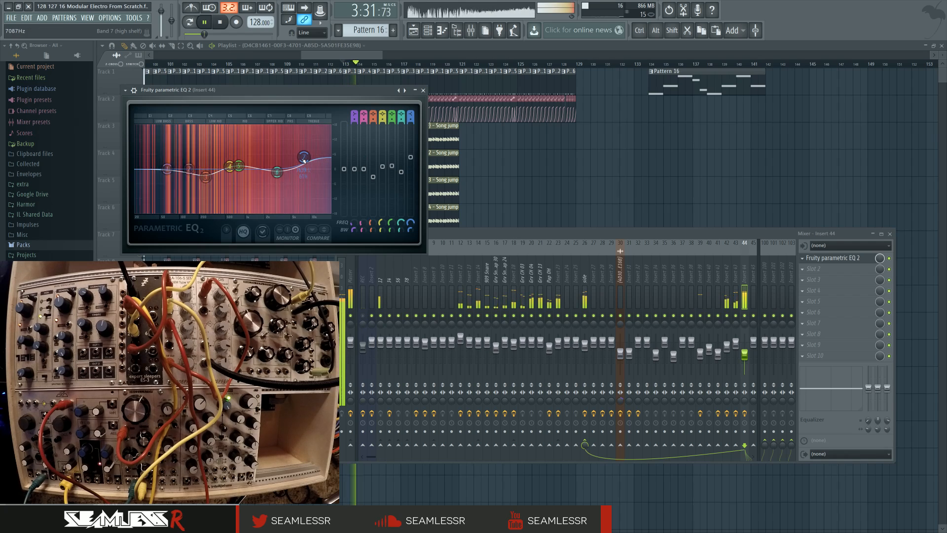
pyautogui.click(641, 160)
pyautogui.press('space')
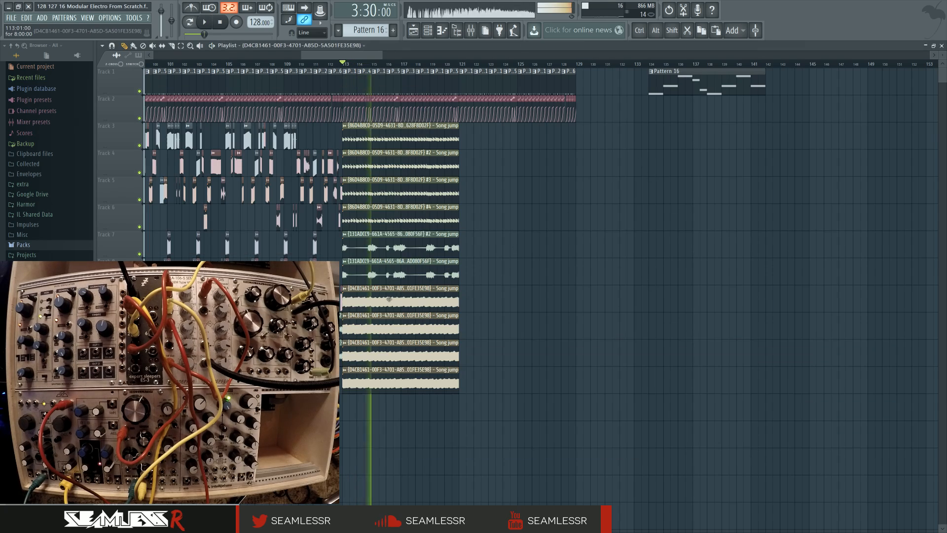
# Pan the recorded clip's channel 20% left, and make the clips on Tracks 9 and 10 unique
pyautogui.keyDown('ctrl'); pyautogui.scroll(1, 389, 299); pyautogui.keyUp('ctrl')
pyautogui.doubleClick(381, 305)
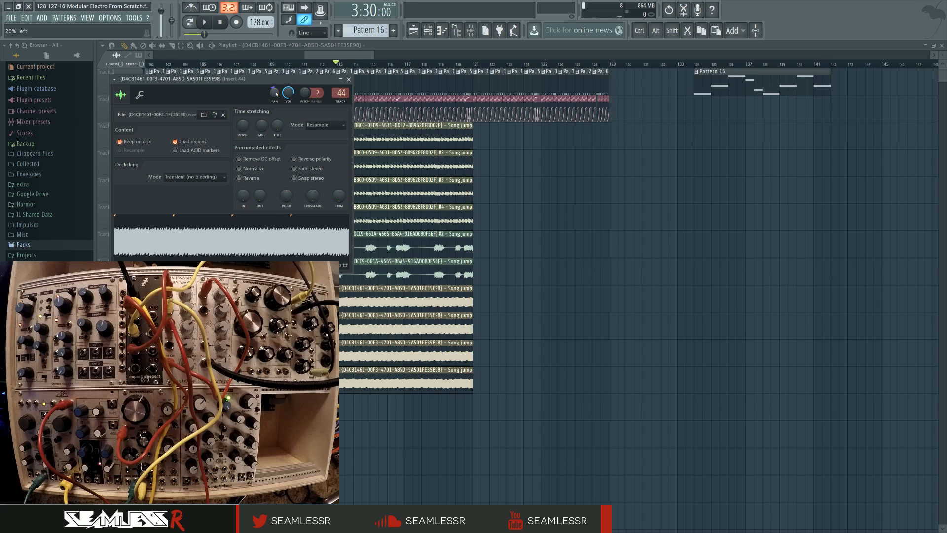
pyautogui.click(339, 288)
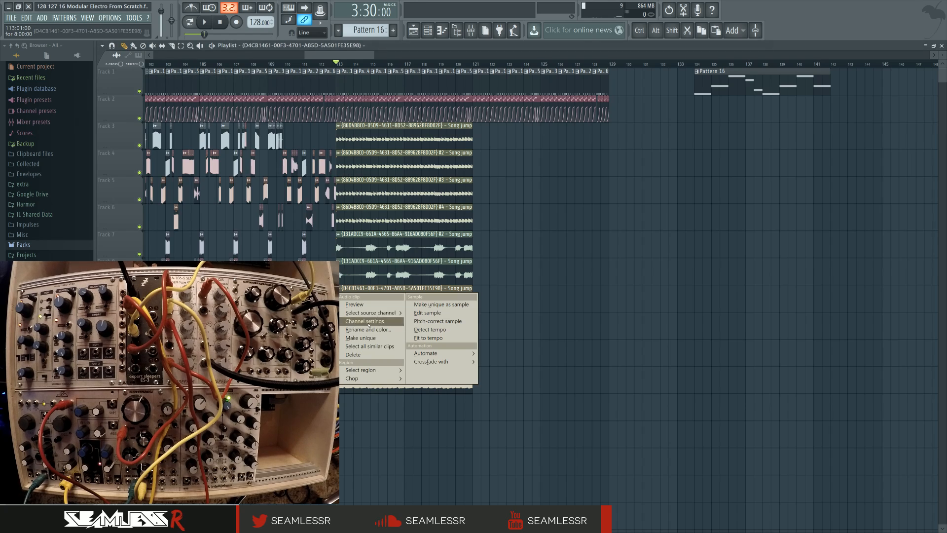
pyautogui.click(370, 336)
pyautogui.click(339, 316)
pyautogui.click(370, 361)
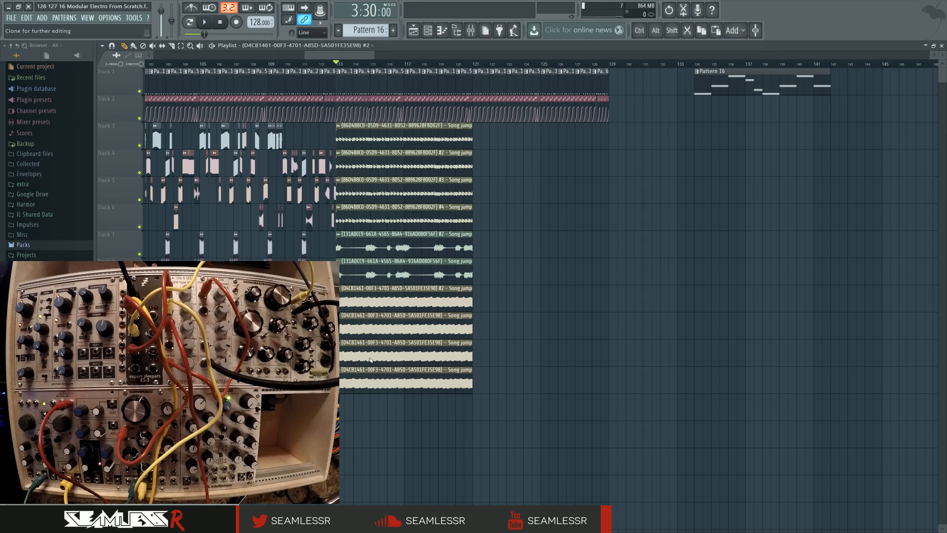
# Pan the unique clip on Track 9 21% left and the one on Track 10 20% right
pyautogui.doubleClick(367, 303)
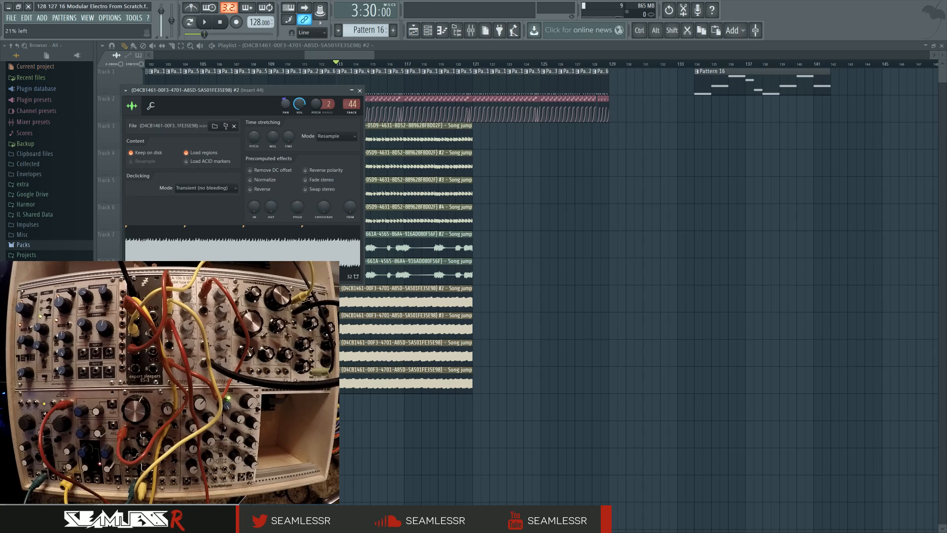
pyautogui.doubleClick(370, 320)
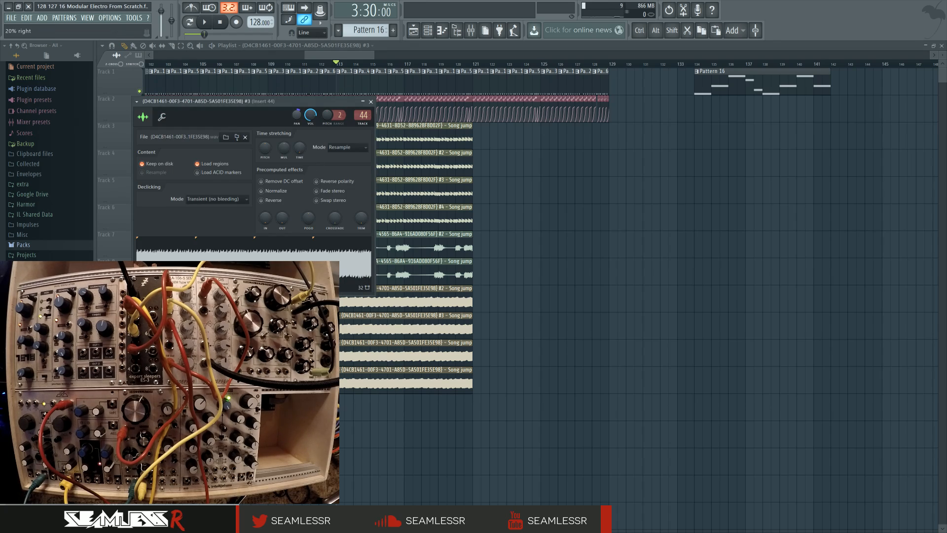
pyautogui.press('Escape')
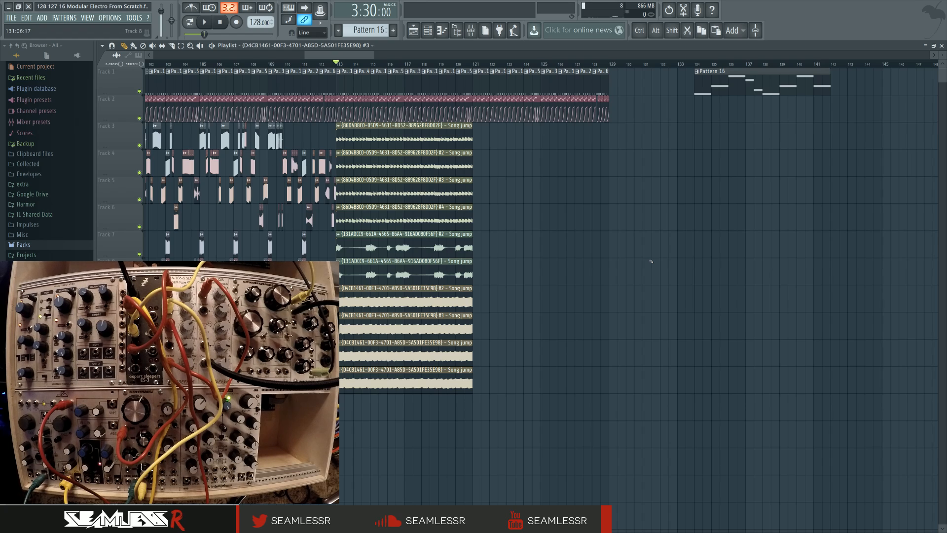
# Play the layered section and move bands 4 and 5 slightly apart in Insert 44's parametric EQ
pyautogui.press('space')
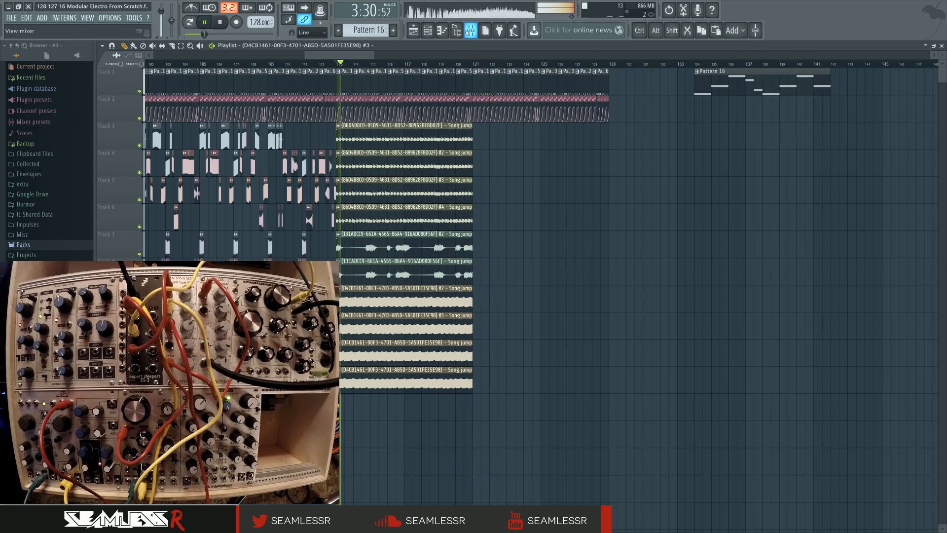
pyautogui.press('F9')
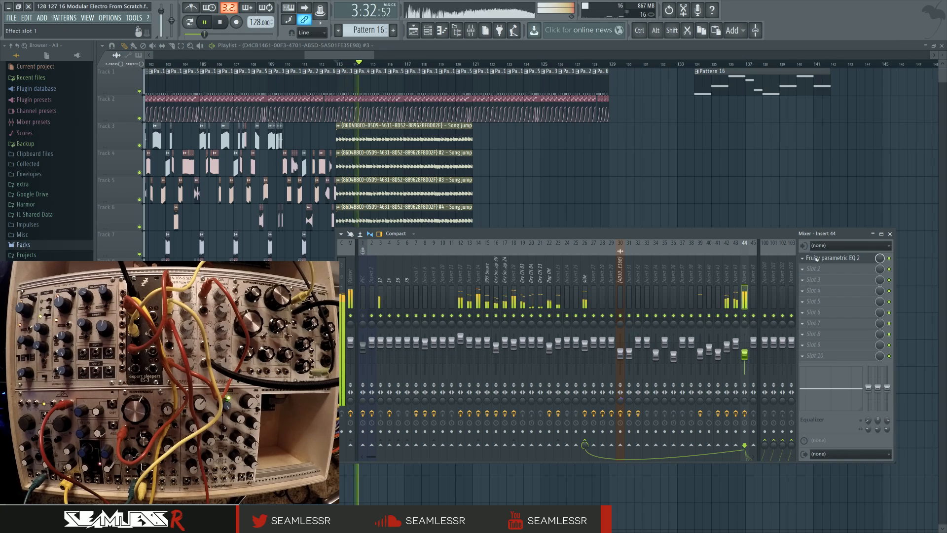
pyautogui.click(834, 257)
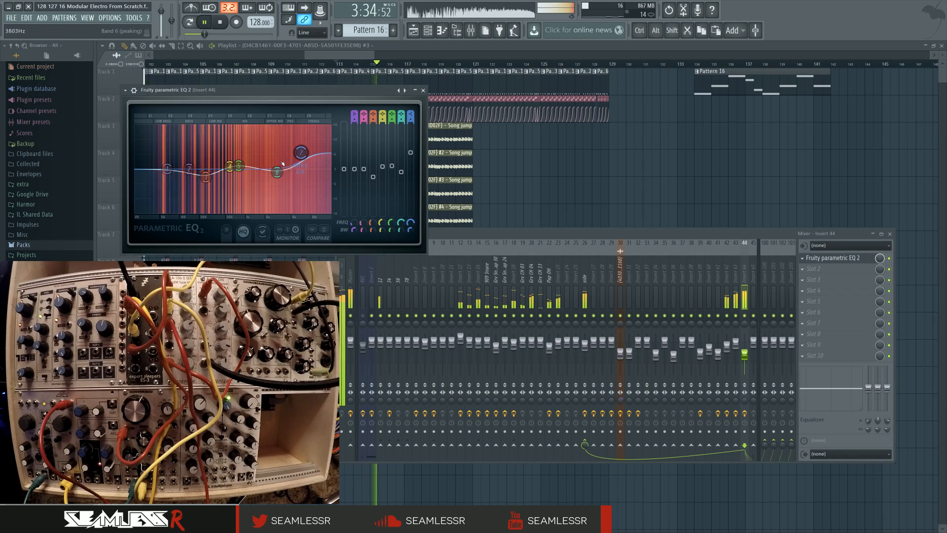
pyautogui.moveTo(230, 166); pyautogui.dragTo(241, 166)
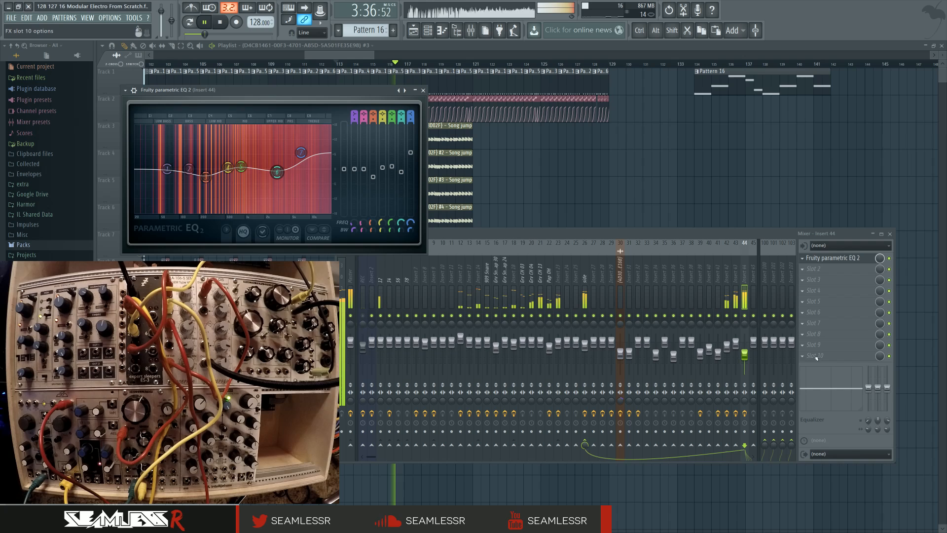
# Solo Insert 43 during playback and bring the mixer back into view
pyautogui.rightClick(736, 315)
pyautogui.rightClick(597, 176)
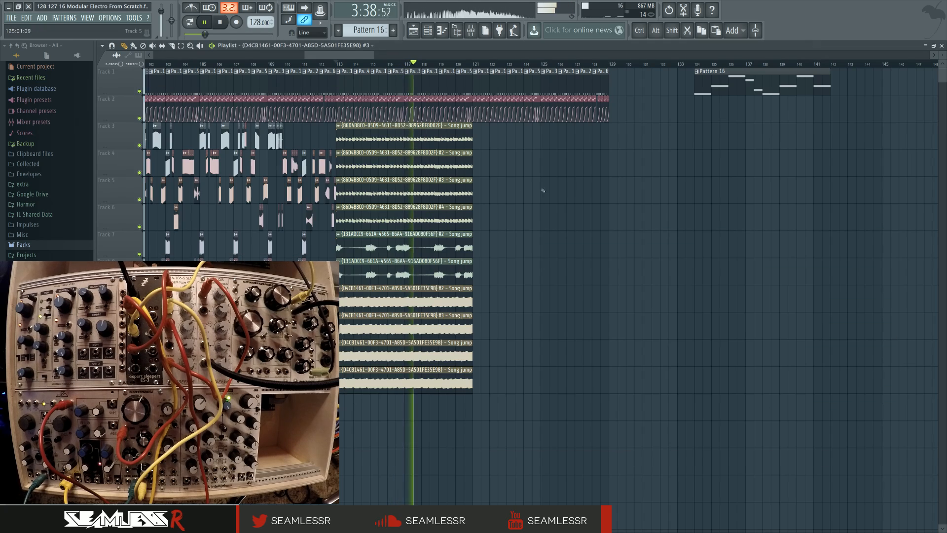
pyautogui.click(471, 31)
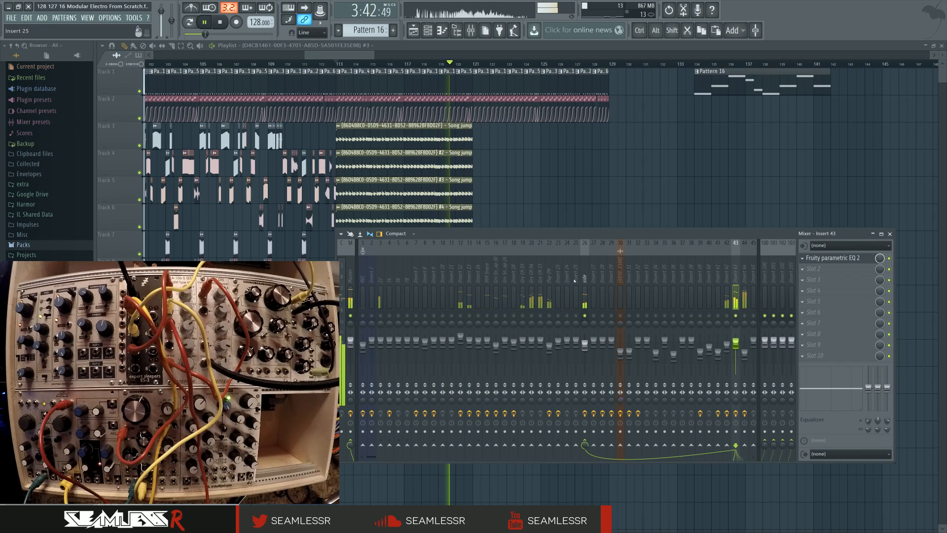
# Replay the section, open the side track's Fruity parametric EQ 2, disable that effect and select Insert 43 again
pyautogui.click(585, 296)
pyautogui.press('space')
pyautogui.click(859, 270)
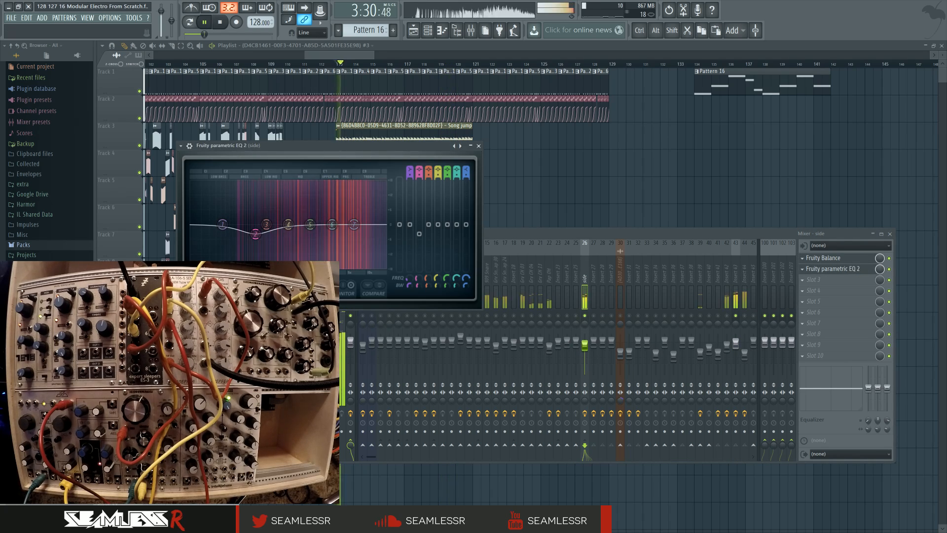
pyautogui.click(889, 270)
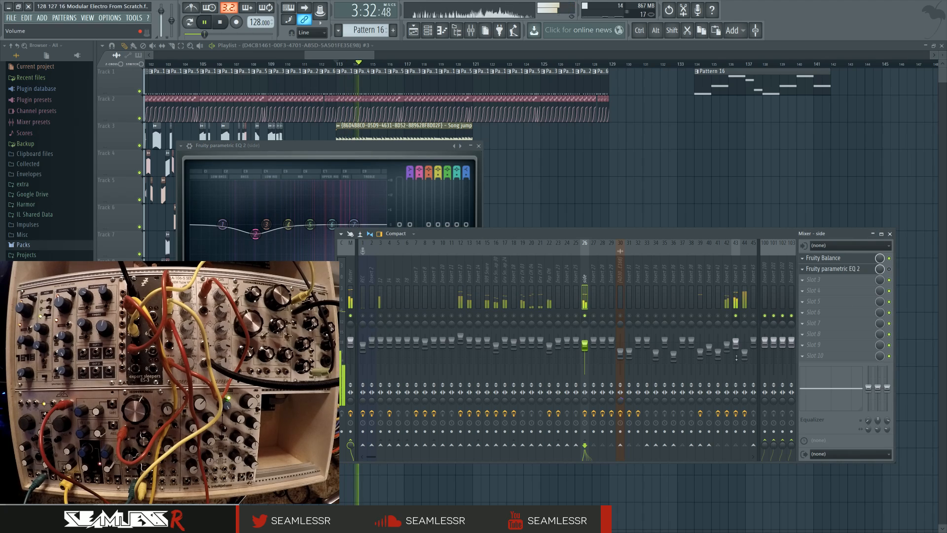
pyautogui.click(736, 296)
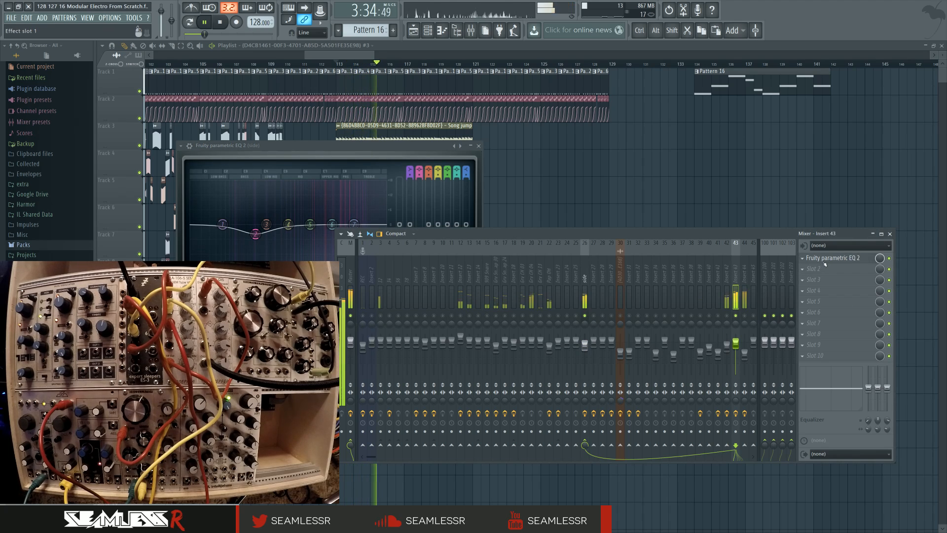
# Roll off the lows with band 1 in Insert 43's parametric EQ 2, adjust its upper bands and close it
pyautogui.click(833, 258)
pyautogui.moveTo(506, 319); pyautogui.dragTo(537, 319)
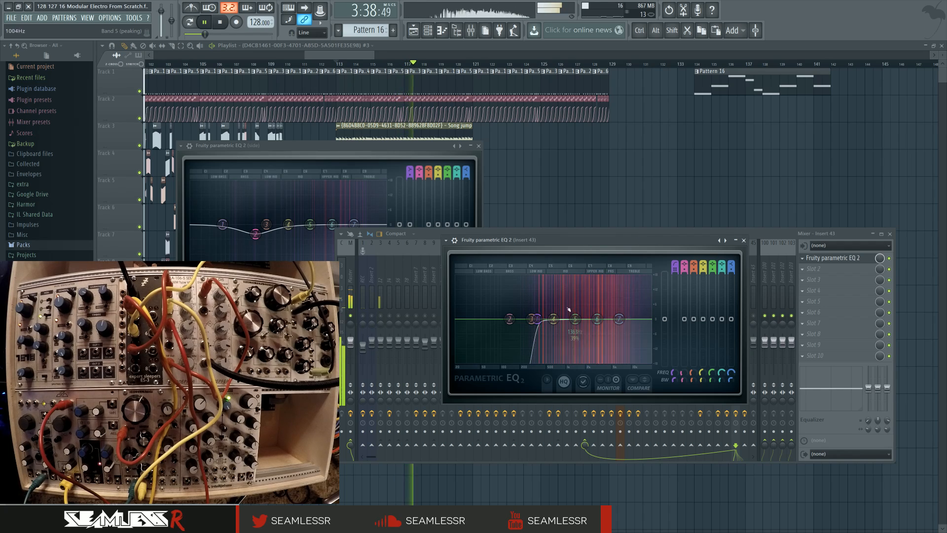
pyautogui.moveTo(618, 320); pyautogui.dragTo(617, 303)
pyautogui.moveTo(597, 319); pyautogui.dragTo(532, 320)
pyautogui.click(744, 240)
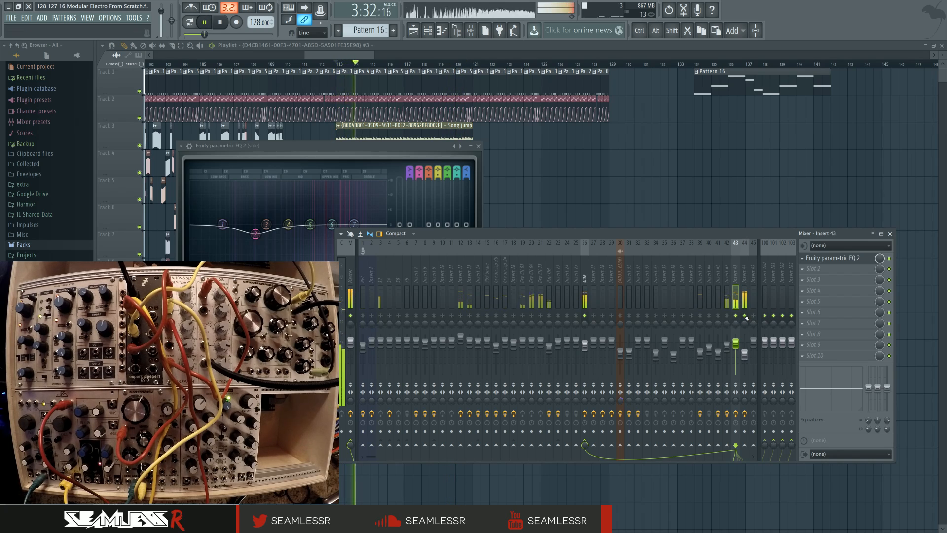
pyautogui.click(744, 354)
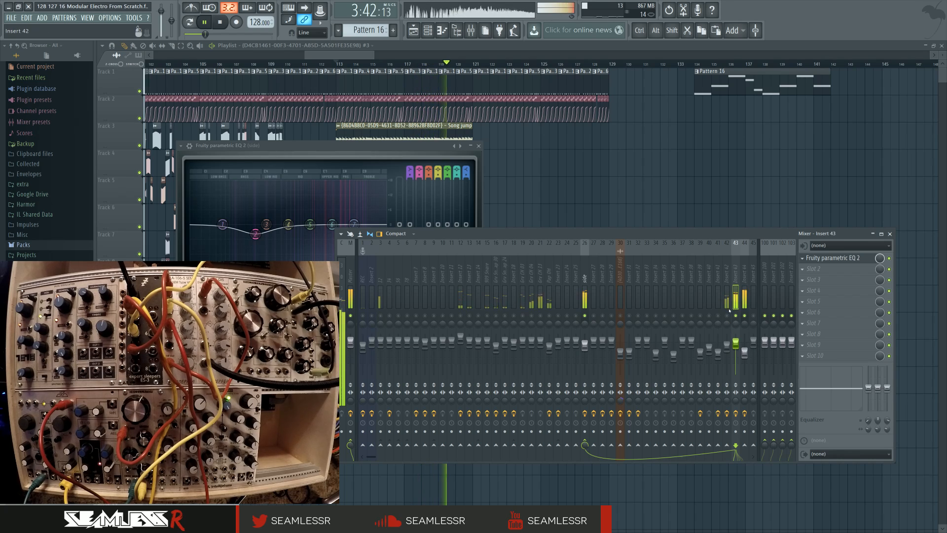
# Add a Fruity delay bank to slot 2 of Insert 43 with ping-pong feedback and a delay time of 3:00
pyautogui.click(782, 271)
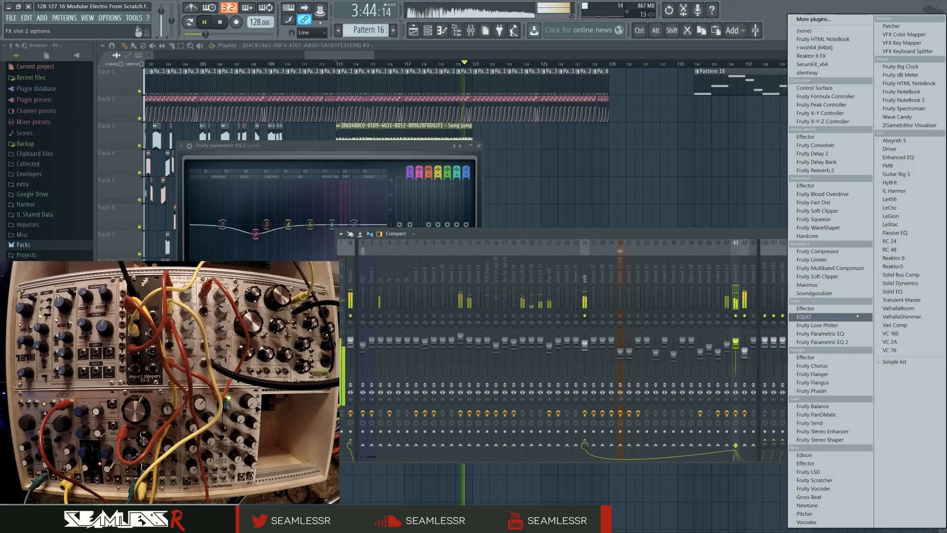
pyautogui.click(817, 162)
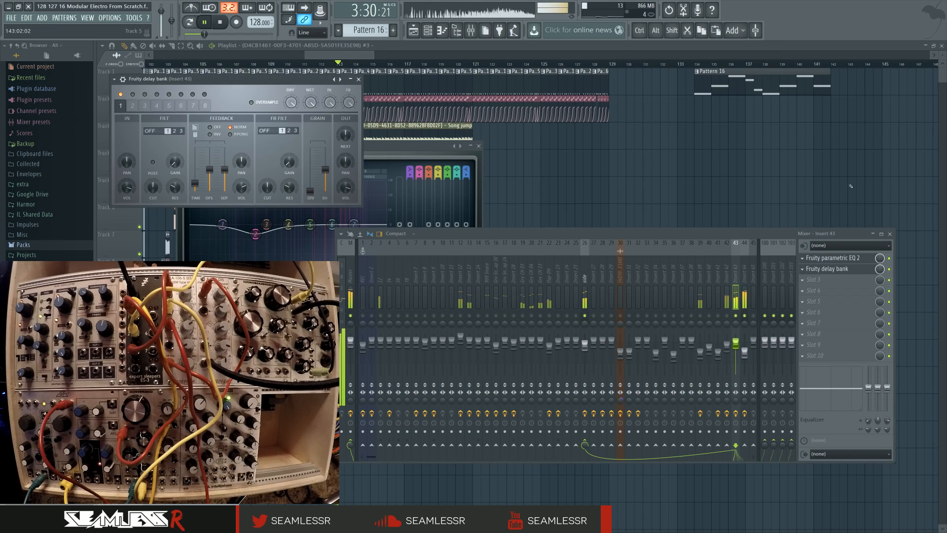
pyautogui.moveTo(335, 79); pyautogui.dragTo(604, 183)
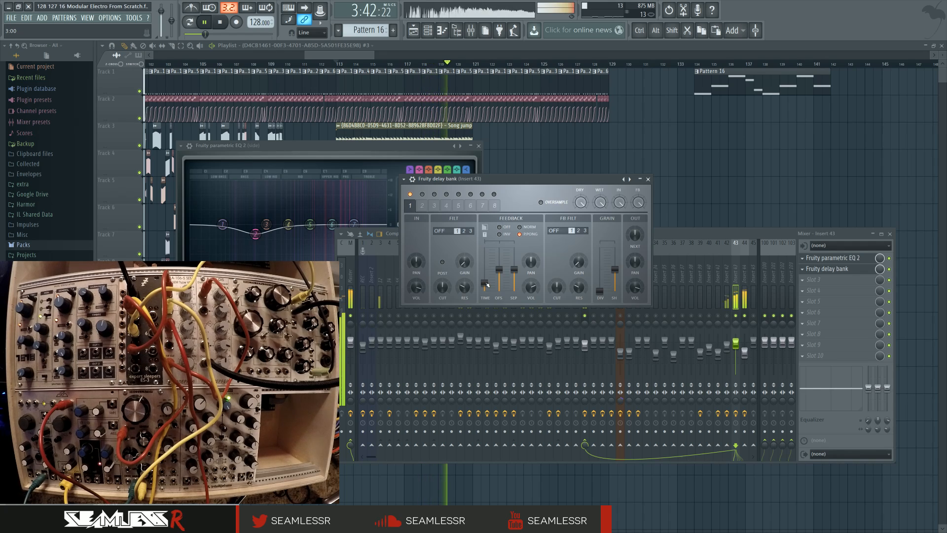
pyautogui.click(648, 180)
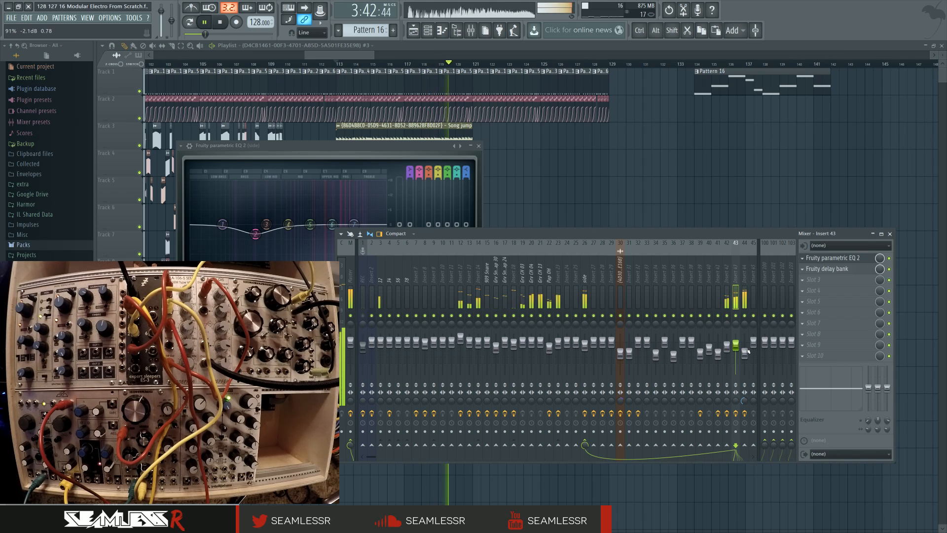
# Open the parametric EQ 2 from the mixer, stop playback and replay the layered section from bar 113
pyautogui.click(836, 259)
pyautogui.moveTo(564, 186); pyautogui.dragTo(654, 288)
pyautogui.press('space')
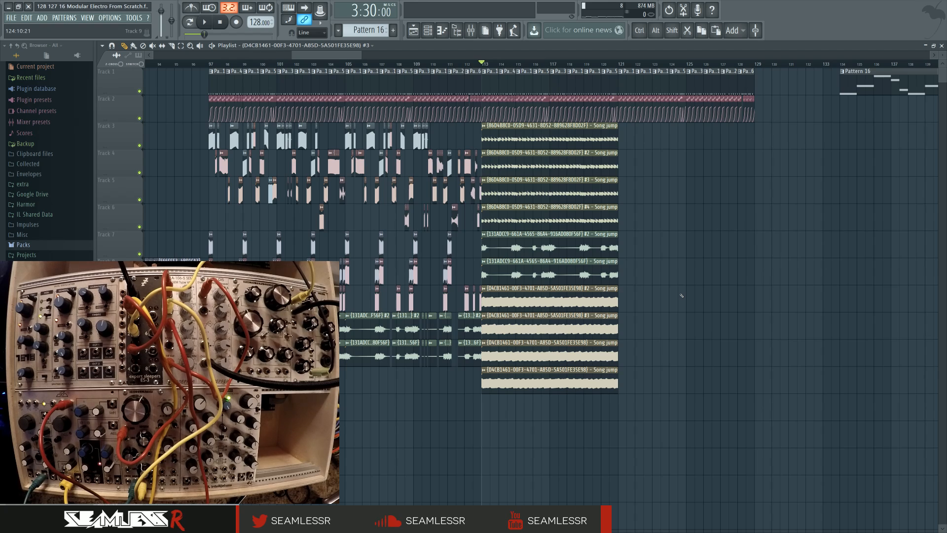
pyautogui.press('space')
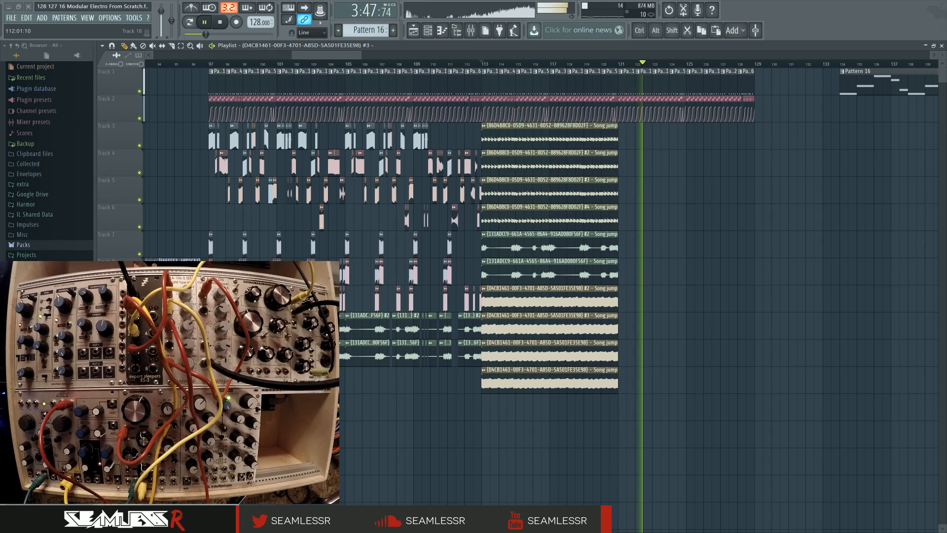
pyautogui.press('space')
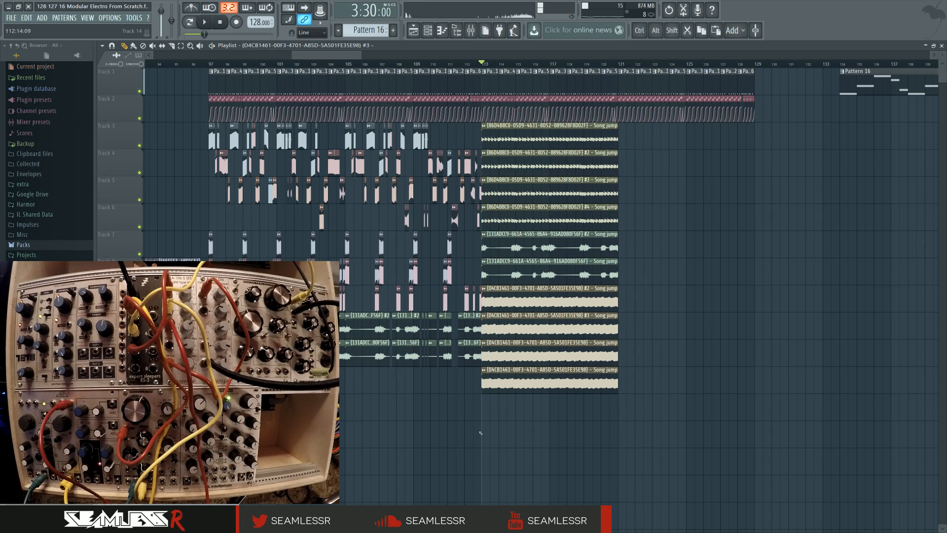
# Play the arrangement from bar 109 and check the mixer levels during playback
pyautogui.click(416, 64)
pyautogui.click(471, 30)
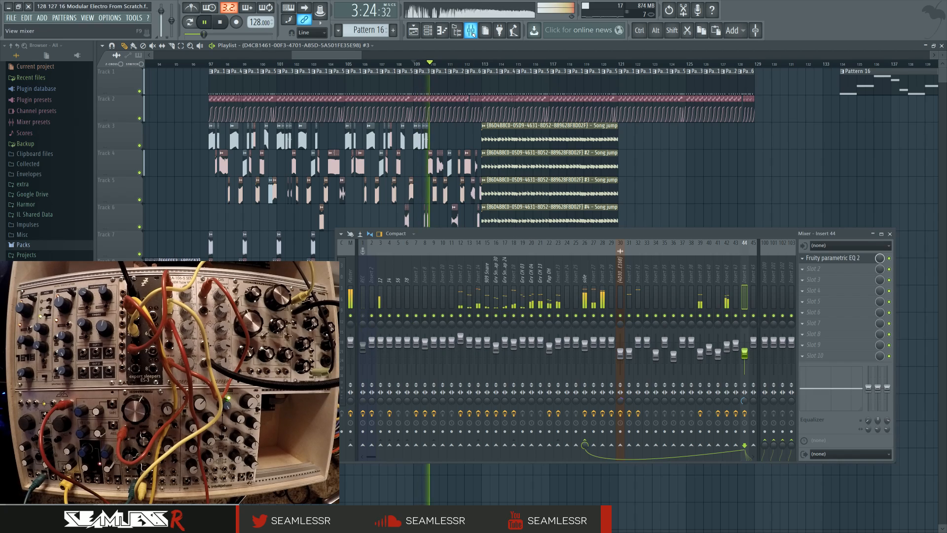
pyautogui.click(471, 30)
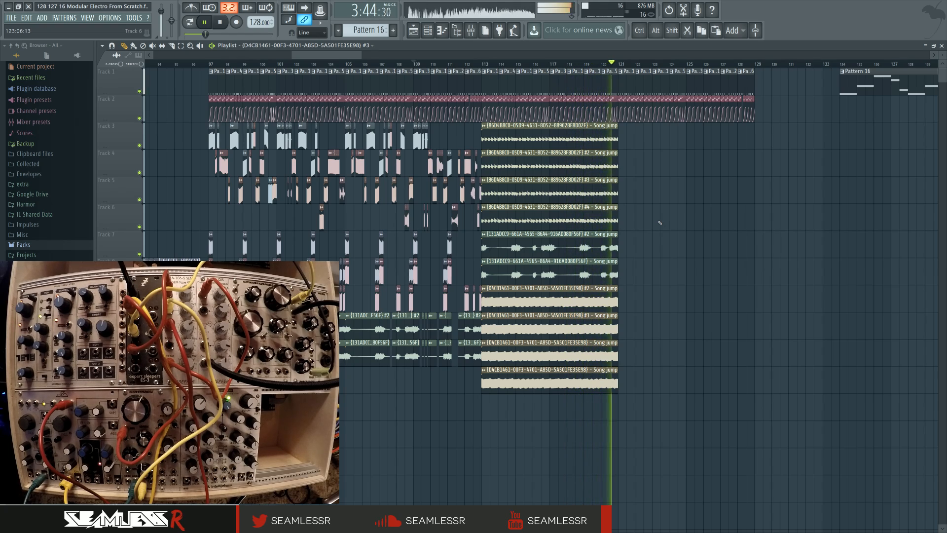
pyautogui.press('space')
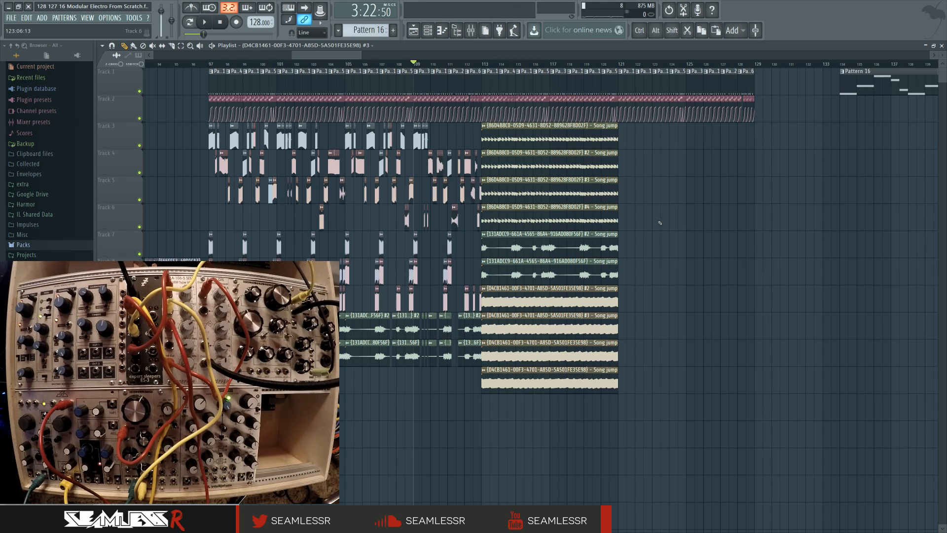
# Play the arrangement from bar 97 through the layered section and check Insert 44 in the mixer
pyautogui.hscroll(-4, 660, 223)
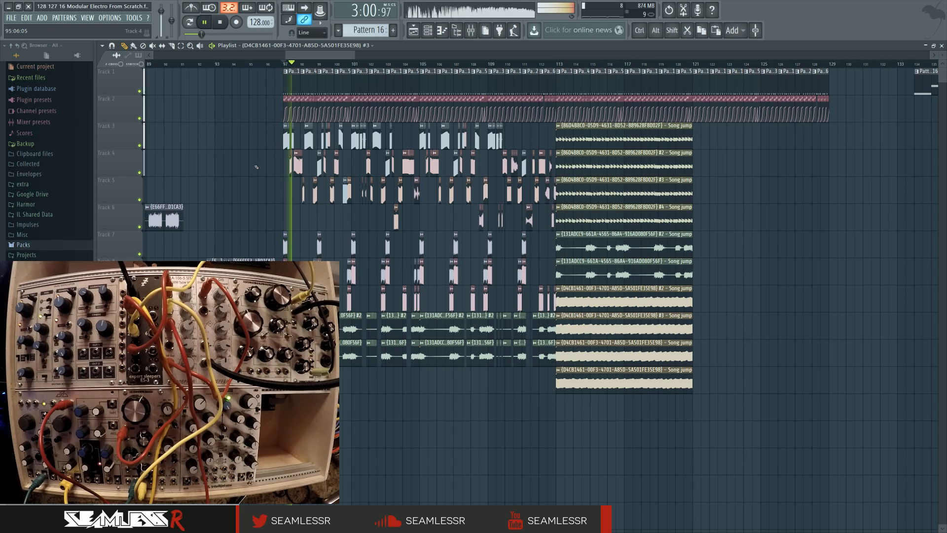
pyautogui.moveTo(262, 167); pyautogui.dragTo(335, 188)
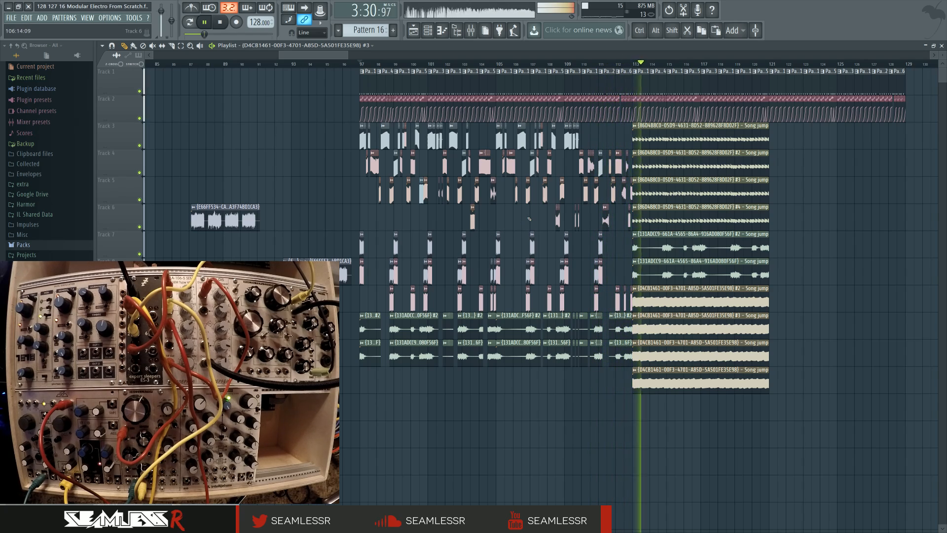
pyautogui.moveTo(524, 221); pyautogui.dragTo(497, 217)
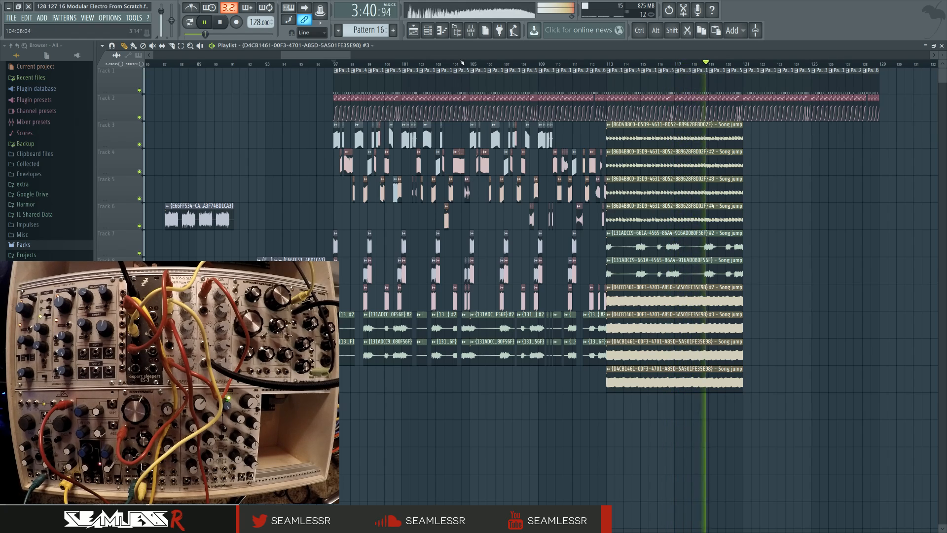
pyautogui.press('F9')
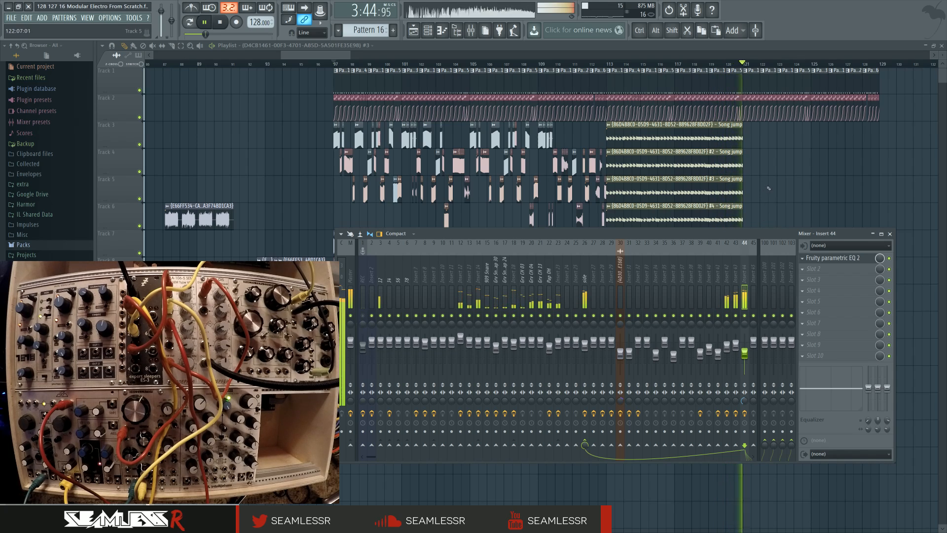
pyautogui.press('space')
pyautogui.press('F9')
pyautogui.scroll(2, 774, 227)
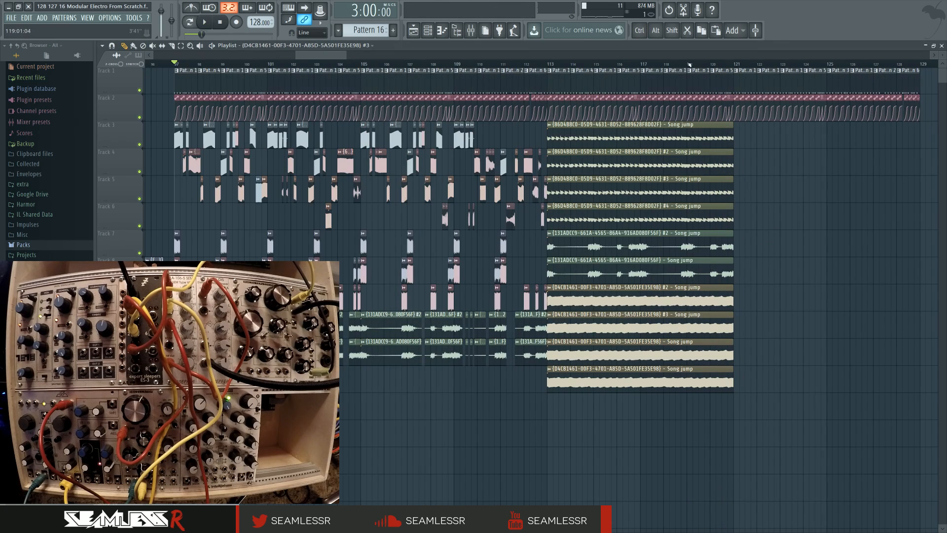
# Restart playback and inspect the parametric EQ 2 on Insert 44
pyautogui.press('space')
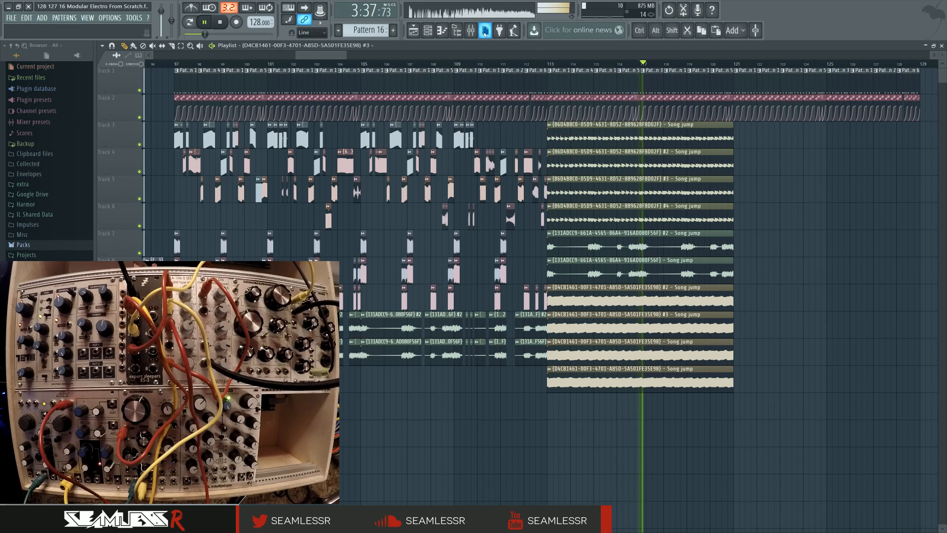
pyautogui.press('F9')
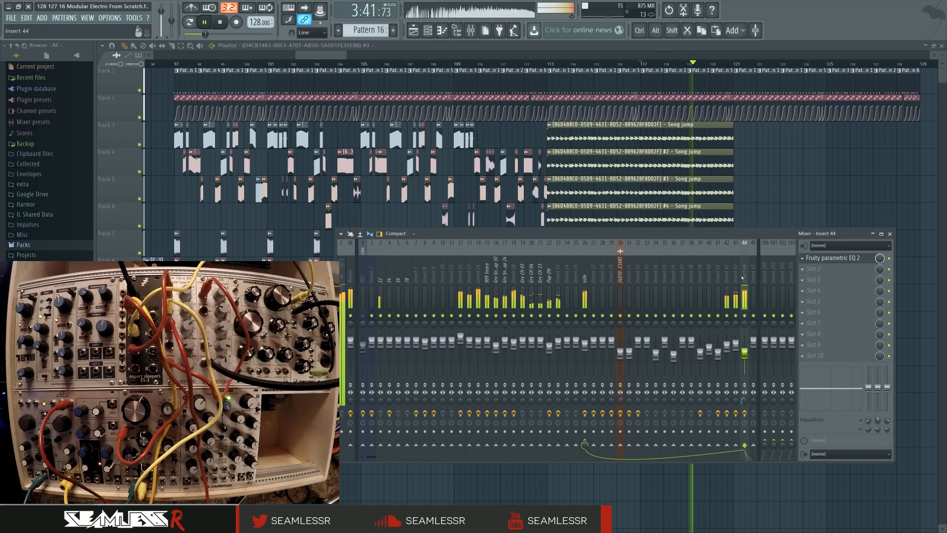
pyautogui.click(819, 258)
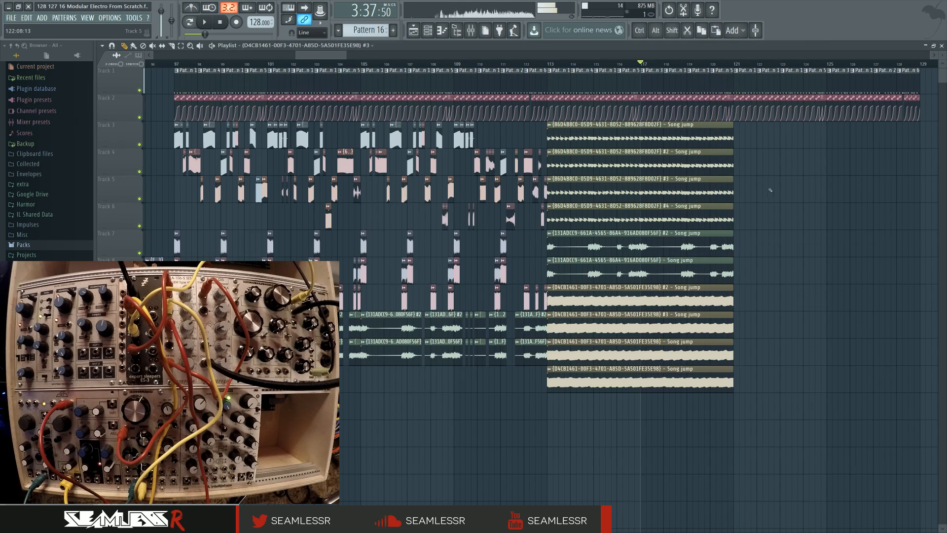
# Replay the layered section from bar 113 and compare Inserts 44 and 43 in the mixer
pyautogui.click(551, 66)
pyautogui.press('space')
pyautogui.press('F9')
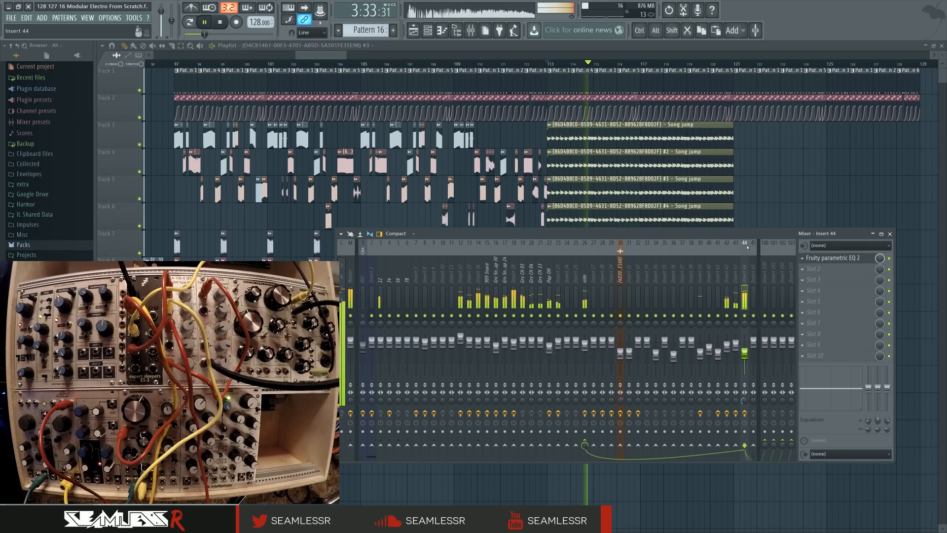
pyautogui.press('F9')
pyautogui.scroll(3, 582, 113)
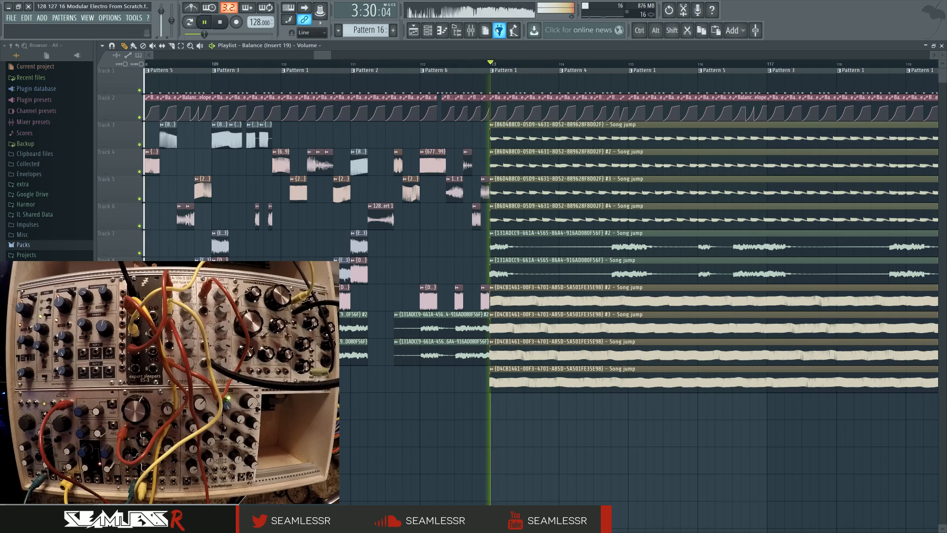
pyautogui.press('F9')
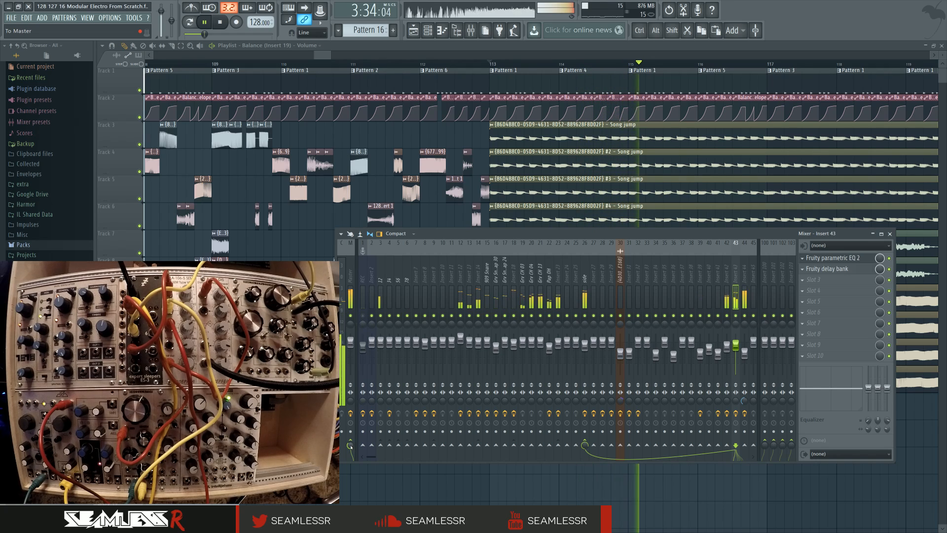
pyautogui.press('F9')
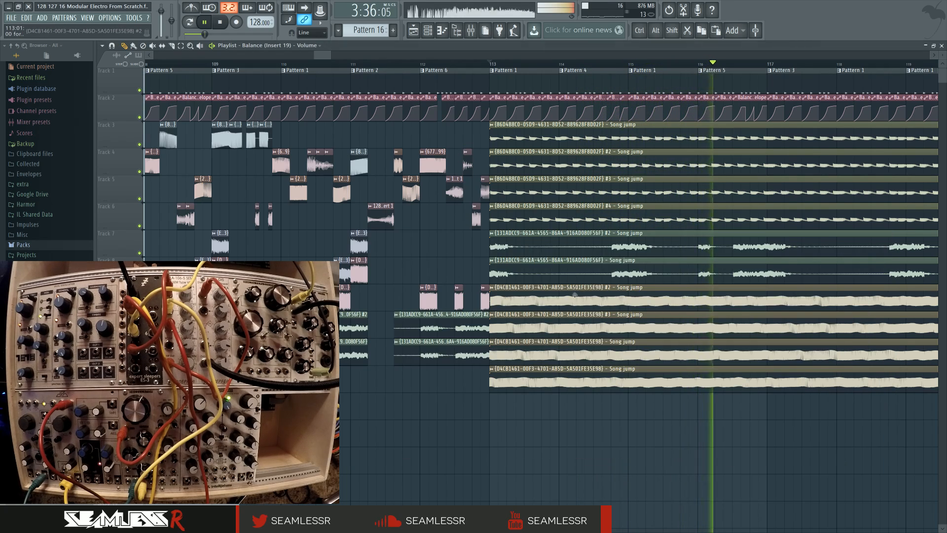
# Stop playback at bar 117 and slice the audio clips on Tracks 3 to 6 at that bar
pyautogui.moveTo(500, 212); pyautogui.dragTo(313, 175)
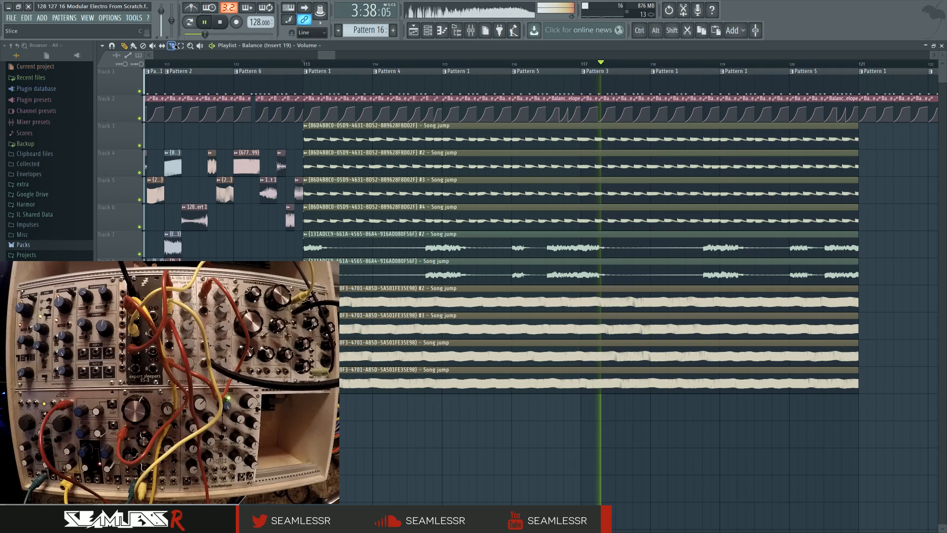
pyautogui.click(582, 63)
pyautogui.press('space')
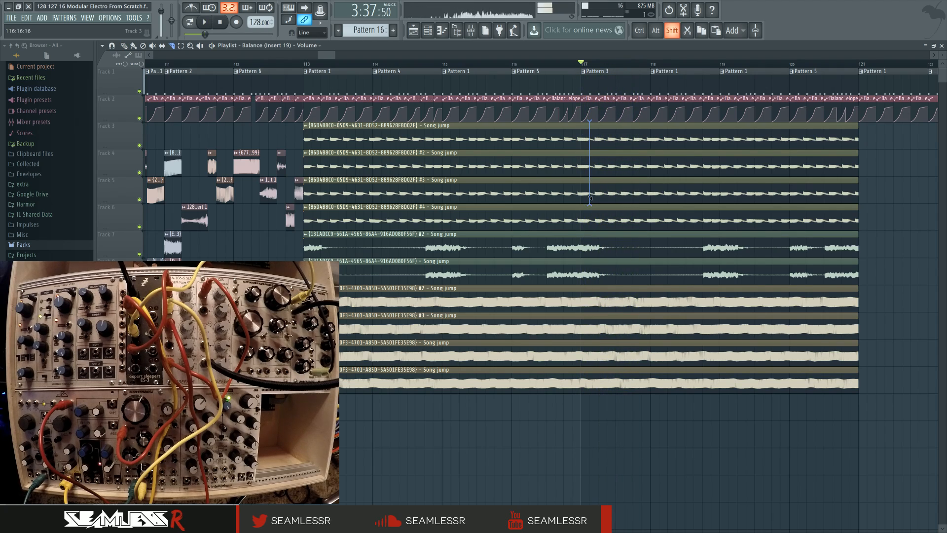
pyautogui.moveTo(583, 213); pyautogui.dragTo(584, 215)
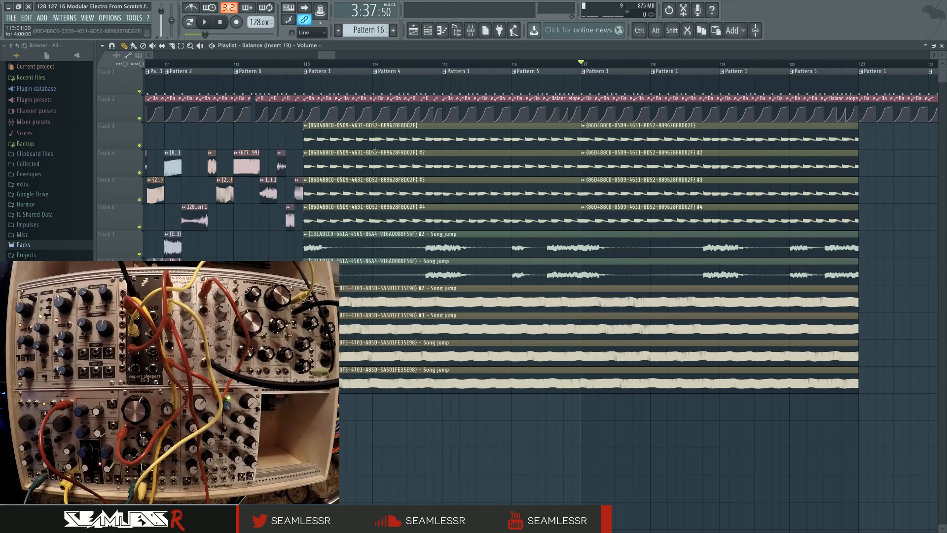
# Swap the two halves of the sliced clips on Tracks 3 to 6 within bars 113 to 121
pyautogui.moveTo(336, 130); pyautogui.dragTo(351, 210)
pyautogui.moveTo(320, 145); pyautogui.dragTo(876, 145)
pyautogui.scroll(-1, 591, 152)
pyautogui.moveTo(557, 123); pyautogui.dragTo(849, 217)
pyautogui.moveTo(630, 136); pyautogui.dragTo(466, 145)
pyautogui.keyDown('ctrl'); pyautogui.click(375, 135); pyautogui.keyUp('ctrl')
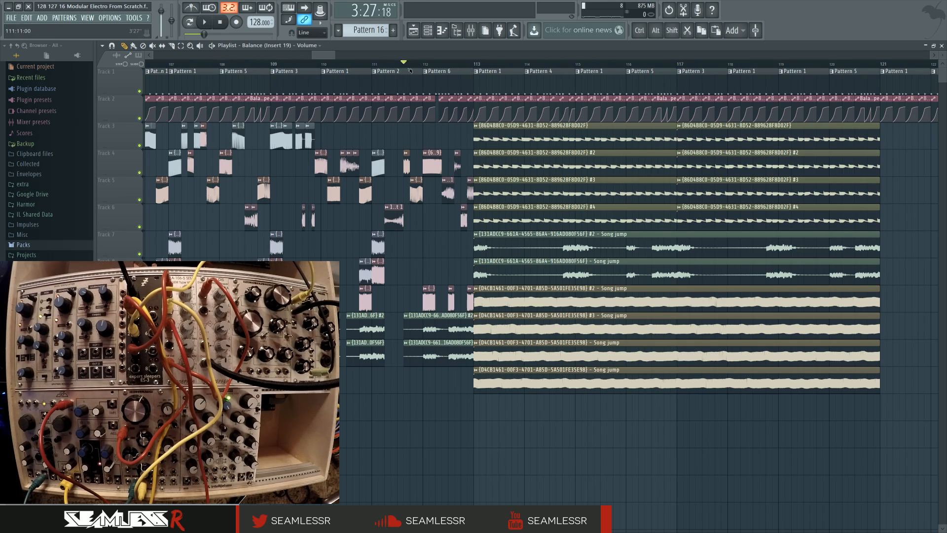
# Play the rearranged layers from bar 113, then replay the lead-in from about bar 112
pyautogui.moveTo(360, 236); pyautogui.dragTo(699, 242)
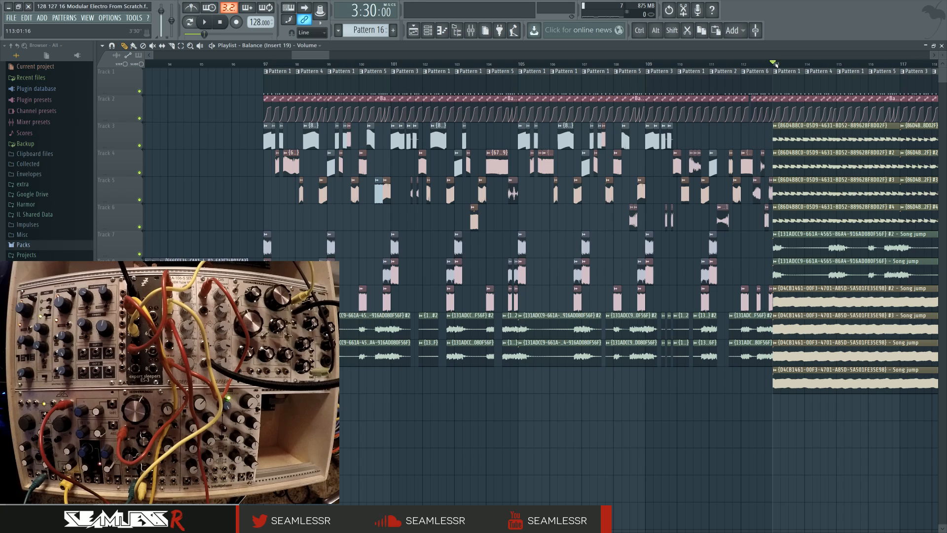
pyautogui.press('space')
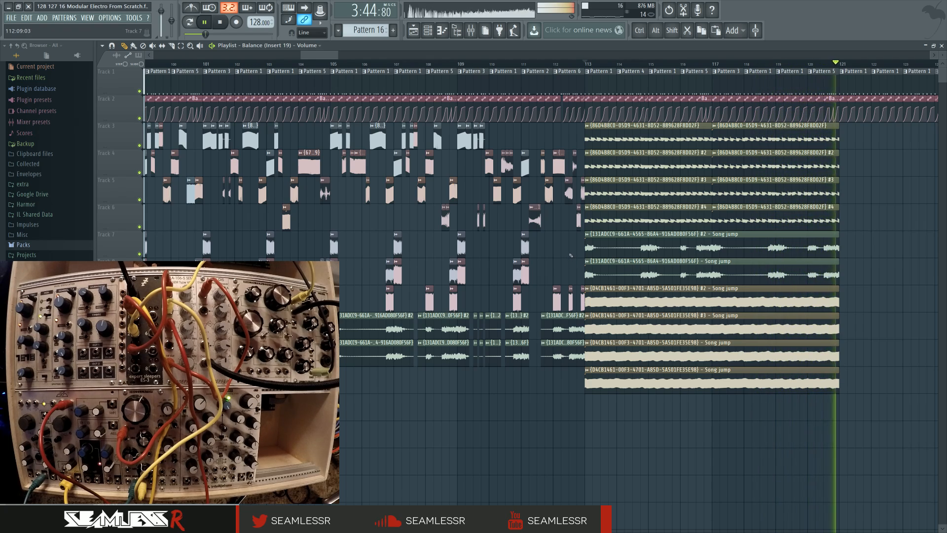
pyautogui.press('space')
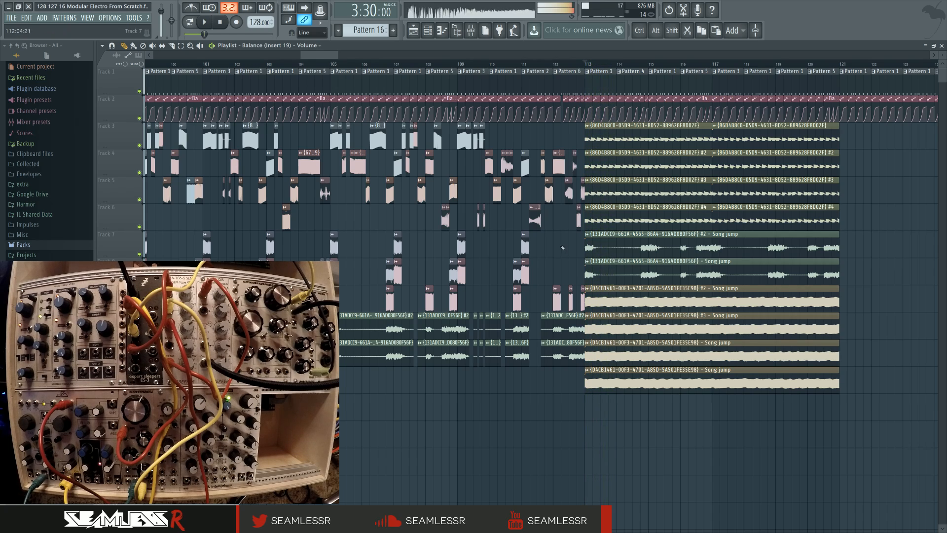
pyautogui.click(550, 65)
pyautogui.press('space')
# Stop playback, select every clip from bar 113 onward, and move them all half a bar later
pyautogui.moveTo(560, 242); pyautogui.dragTo(387, 254)
pyautogui.scroll(1, 494, 248)
pyautogui.press('space')
pyautogui.scroll(2, 504, 252)
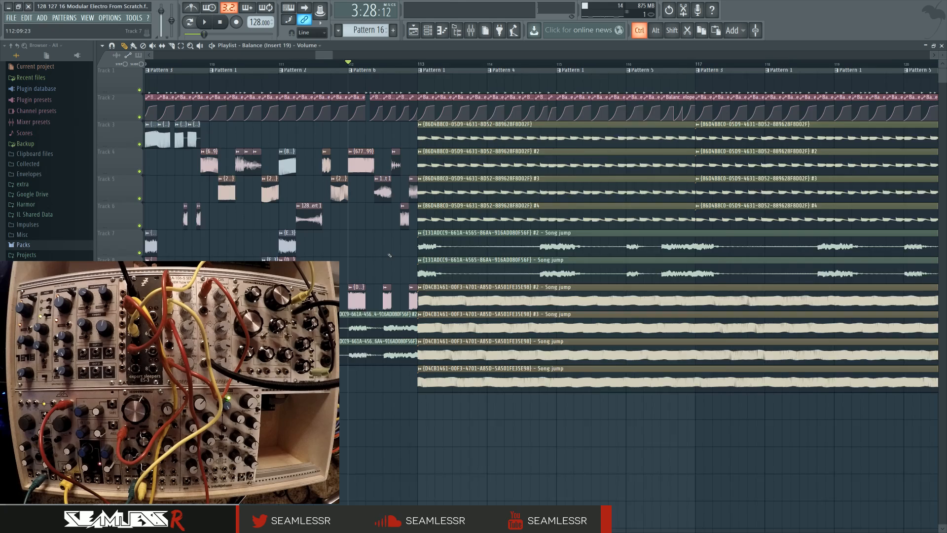
pyautogui.scroll(-2, 390, 253)
pyautogui.scroll(-1, 419, 118)
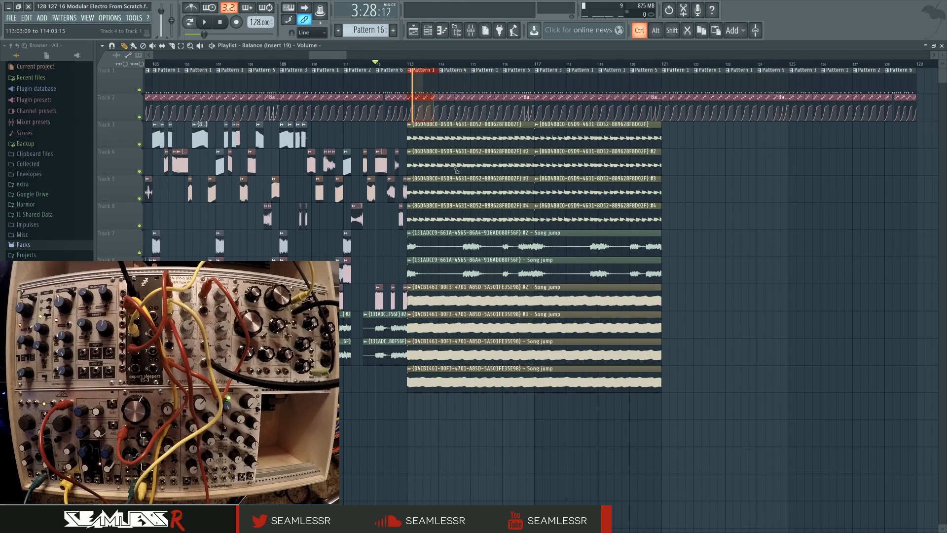
pyautogui.moveTo(456, 170); pyautogui.dragTo(940, 444)
pyautogui.moveTo(402, 76); pyautogui.dragTo(410, 78)
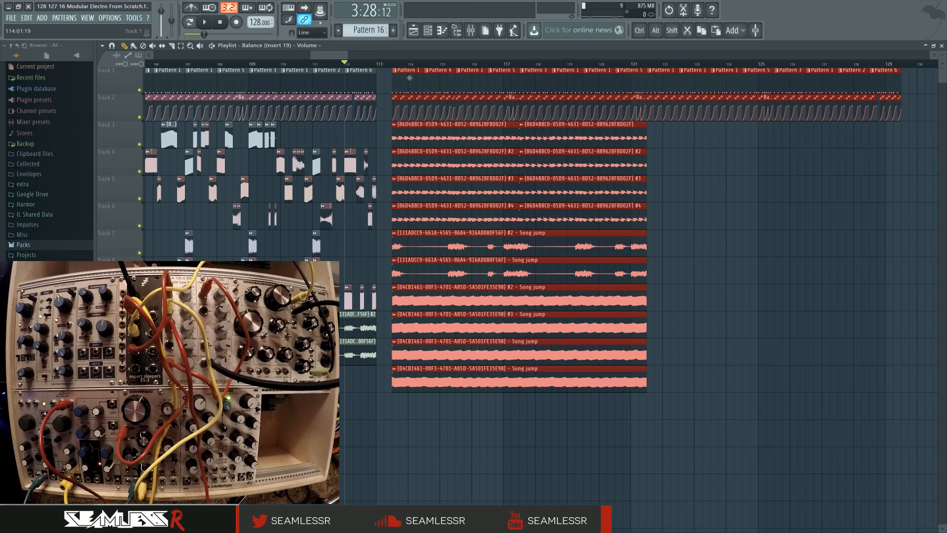
# Play the shifted layered section across the half-bar gap at bar 113
pyautogui.press('space')
pyautogui.scroll(2, 419, 140)
pyautogui.click(420, 143)
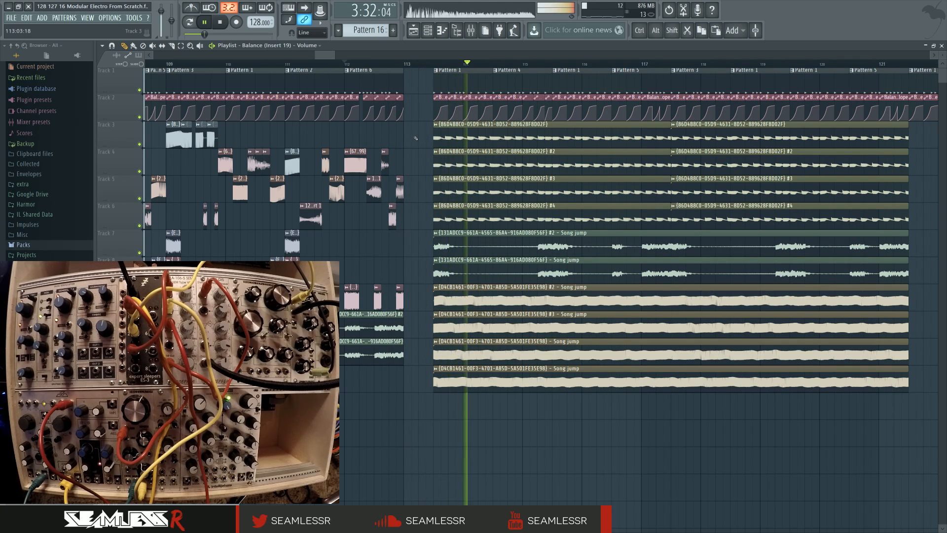
pyautogui.hscroll(-3, 446, 147)
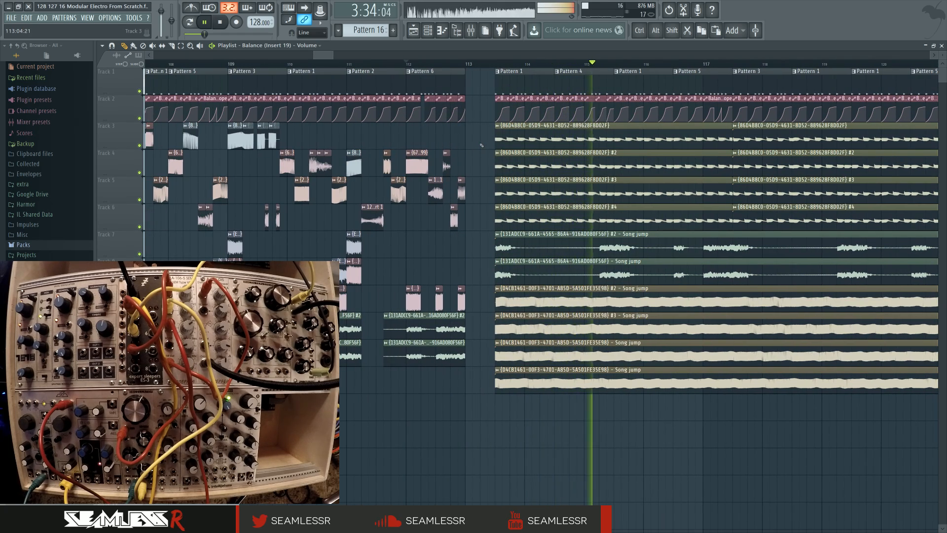
# Solo Insert 44 in the mixer, inspect its Fruity parametric EQ 2, and return to the layered clips in the playlist
pyautogui.press('F9')
pyautogui.click(745, 324)
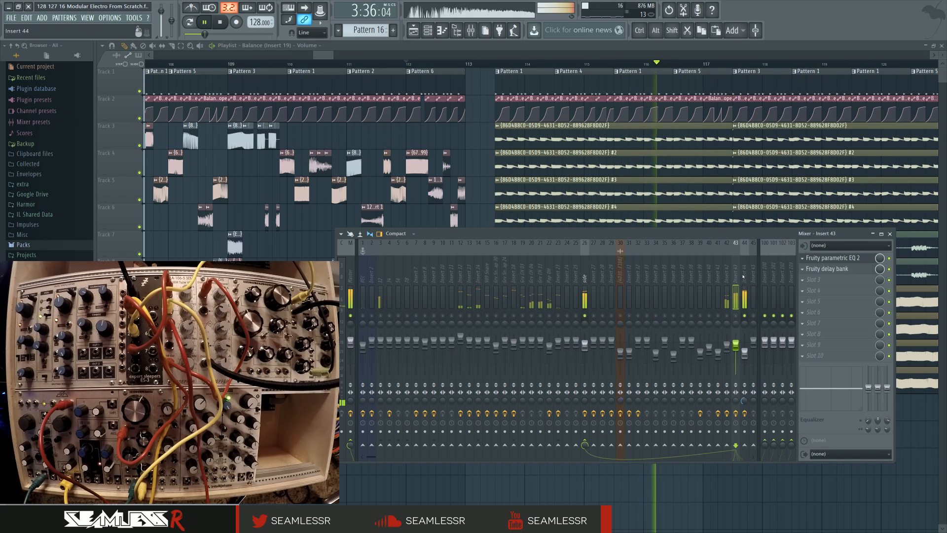
pyautogui.click(833, 257)
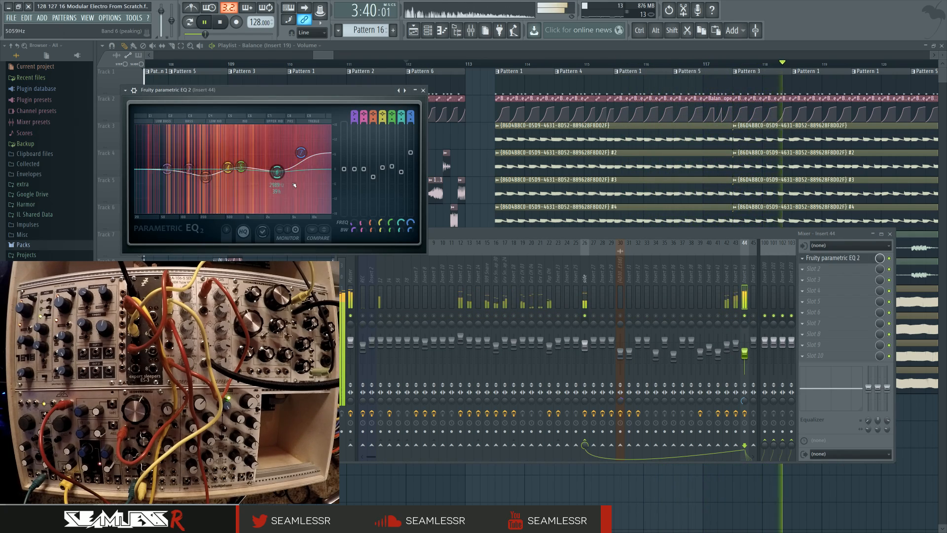
pyautogui.middleClick(478, 156)
pyautogui.moveTo(478, 156); pyautogui.dragTo(352, 247)
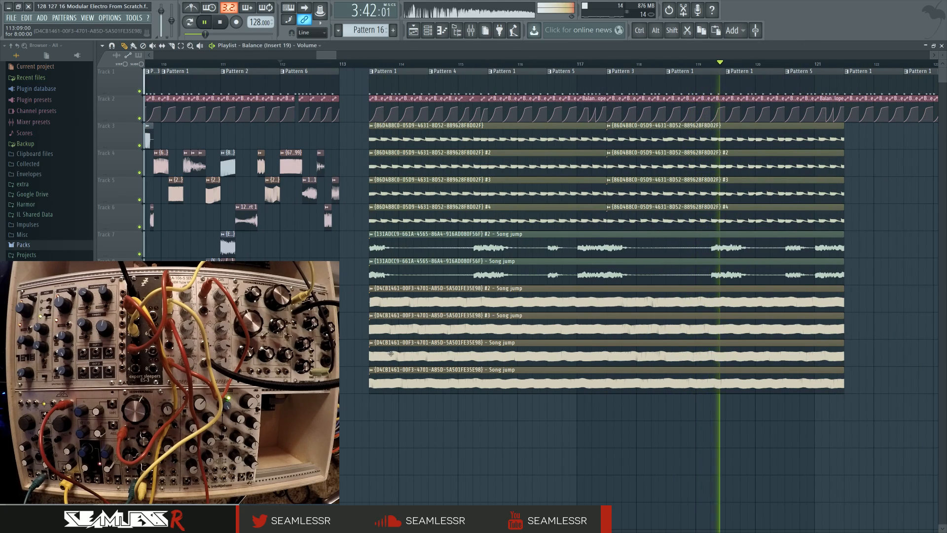
# Mute the audio clips on Tracks 11 and 12 and replay the layered section
pyautogui.keyDown('alt'); pyautogui.rightClick(381, 357); pyautogui.keyUp('alt')
pyautogui.keyDown('alt'); pyautogui.rightClick(395, 384); pyautogui.keyUp('alt')
pyautogui.press('space')
pyautogui.press('space')
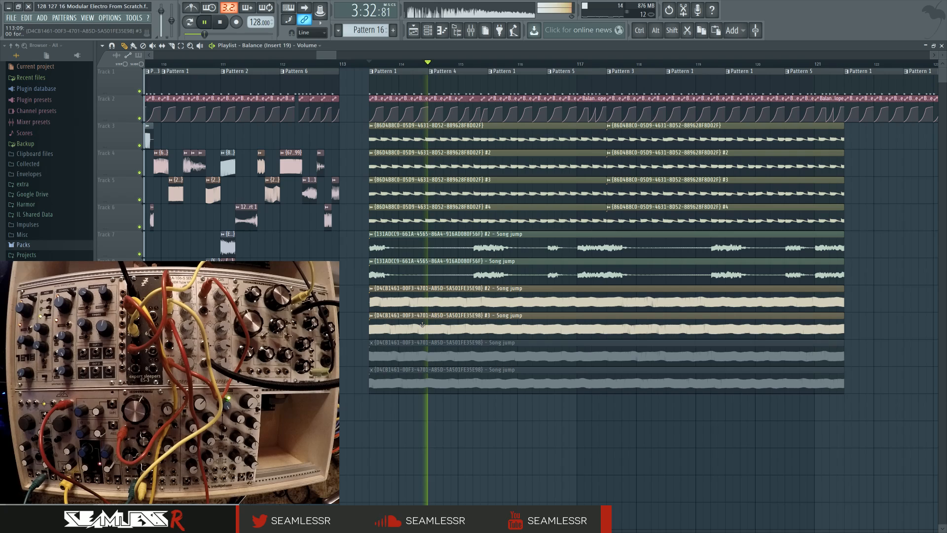
# Unmute the clip on Track 11, mute those on Tracks 10 and 9, and replay the section for comparison
pyautogui.keyDown('alt'); pyautogui.rightClick(422, 349); pyautogui.keyUp('alt')
pyautogui.keyDown('alt'); pyautogui.rightClick(422, 324); pyautogui.keyUp('alt')
pyautogui.keyDown('alt'); pyautogui.rightClick(420, 298); pyautogui.keyUp('alt')
pyautogui.press('space')
pyautogui.press('space')
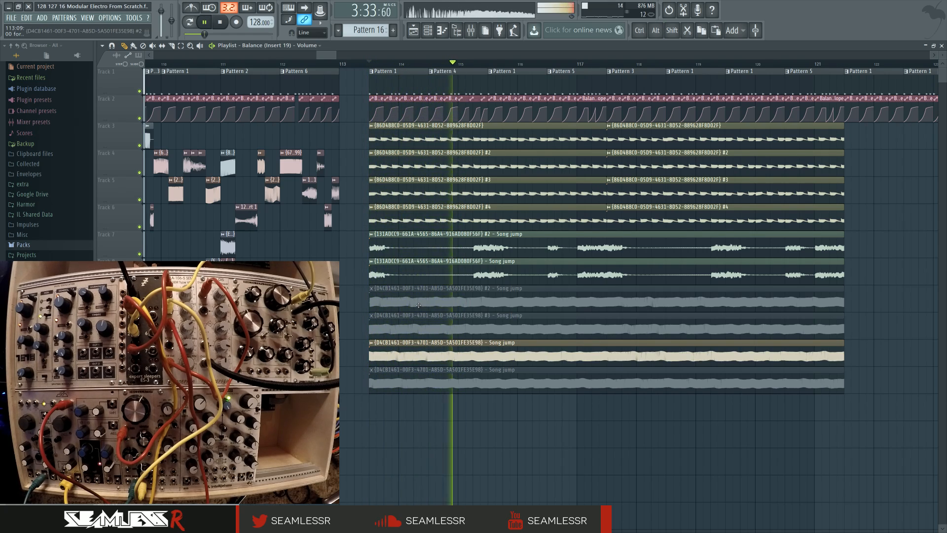
# Unmute the clips on Tracks 10 and 9 and mute the Track 11 clip again
pyautogui.keyDown('alt'); pyautogui.rightClick(421, 325); pyautogui.keyUp('alt')
pyautogui.keyDown('alt'); pyautogui.rightClick(419, 298); pyautogui.keyUp('alt')
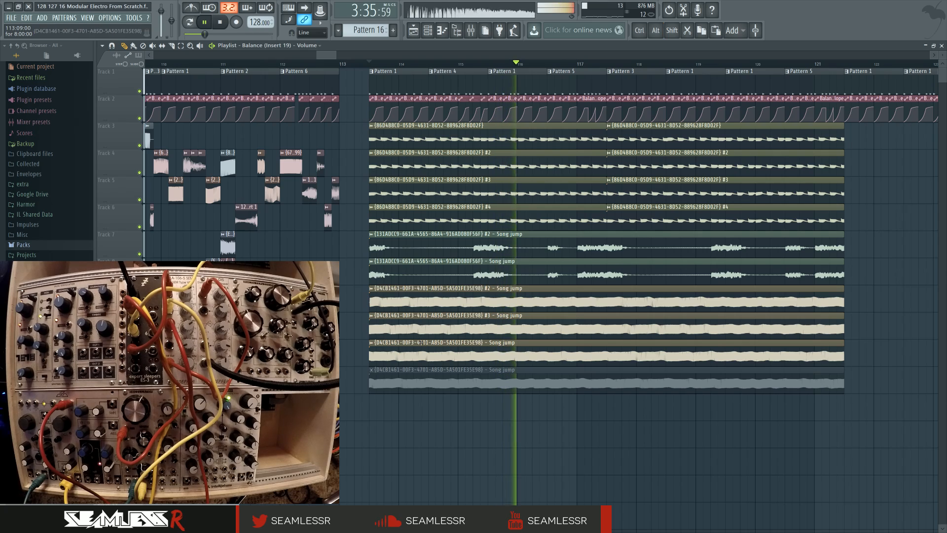
pyautogui.keyDown('alt'); pyautogui.rightClick(422, 349); pyautogui.keyUp('alt')
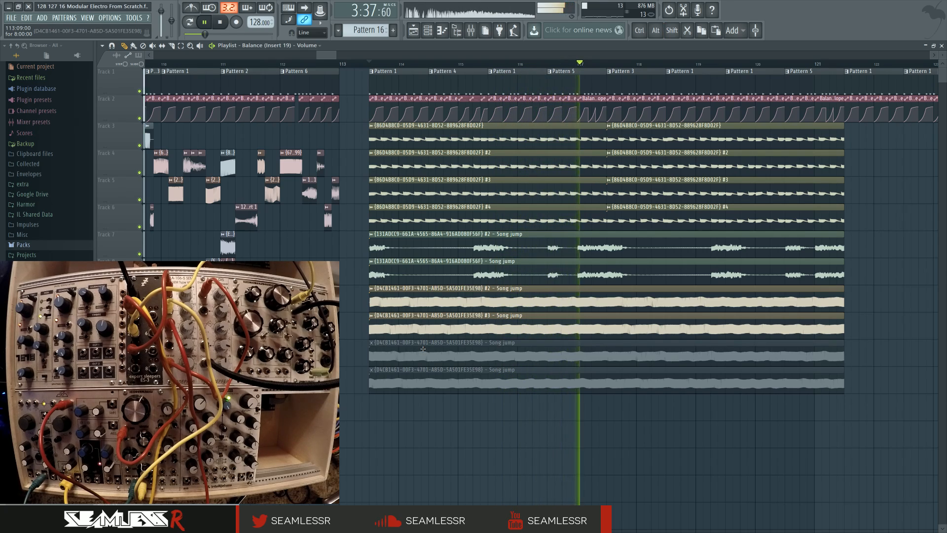
# Check the mixer levels while the layers play, then stop and replay the section from its start
pyautogui.click(471, 30)
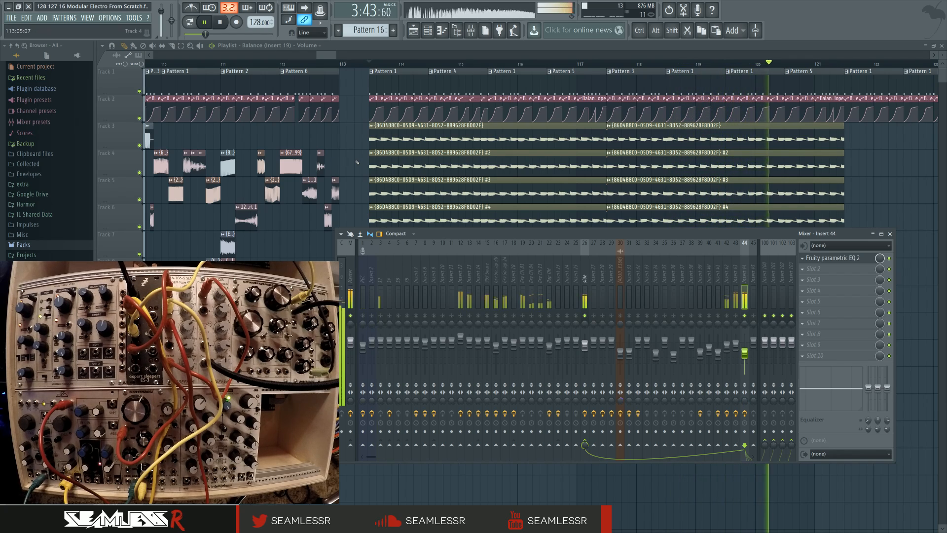
pyautogui.press('F9')
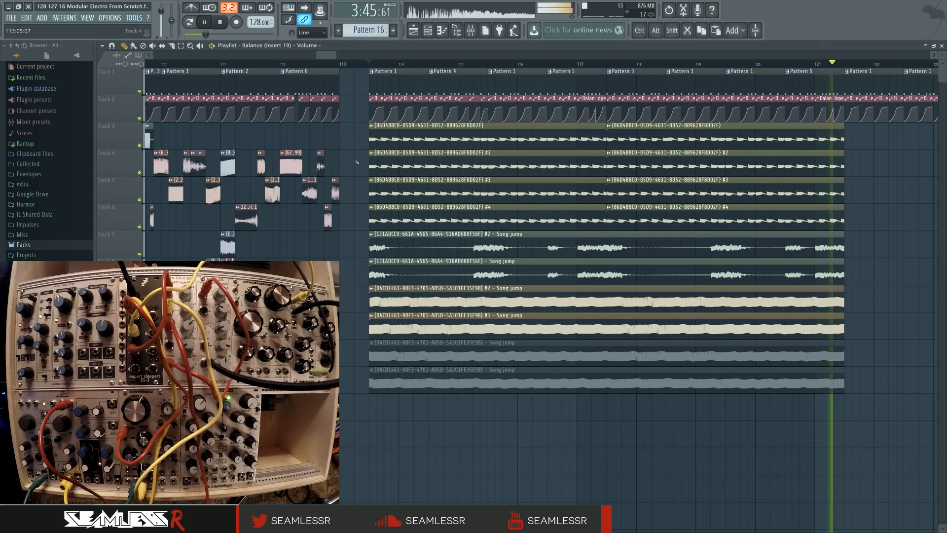
pyautogui.press('space')
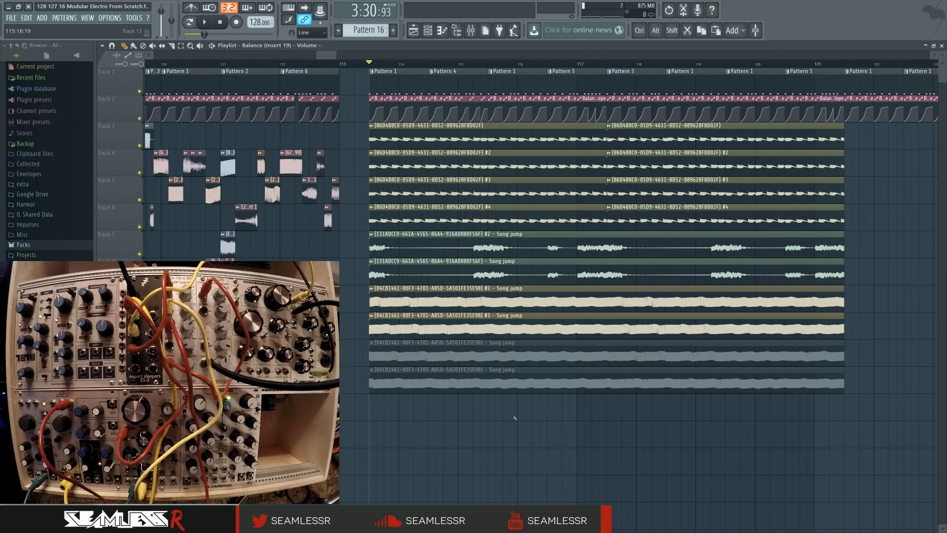
pyautogui.scroll(-3, 515, 418)
pyautogui.press('space')
pyautogui.scroll(1, 572, 432)
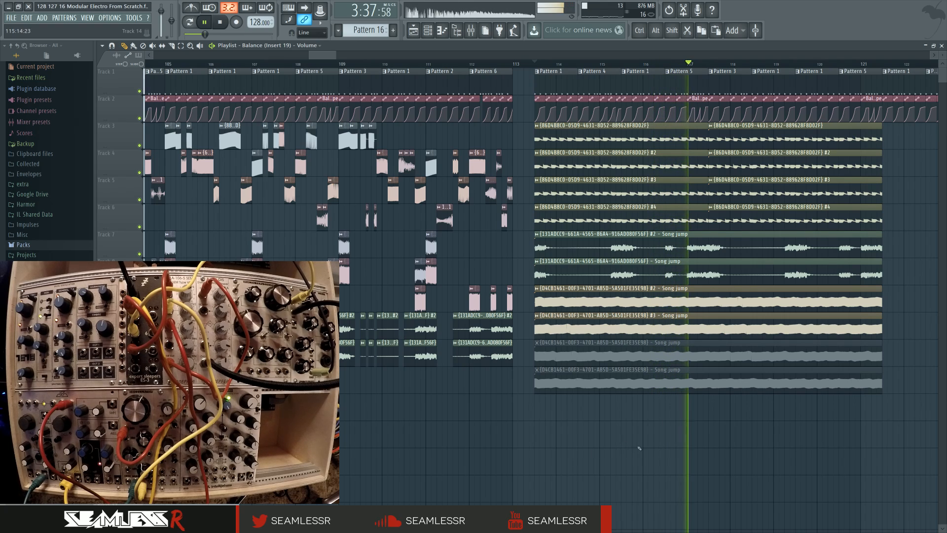
# Inspect the Fruity parametric EQ 2 curve on Insert 43 during playback and close it
pyautogui.press('F9')
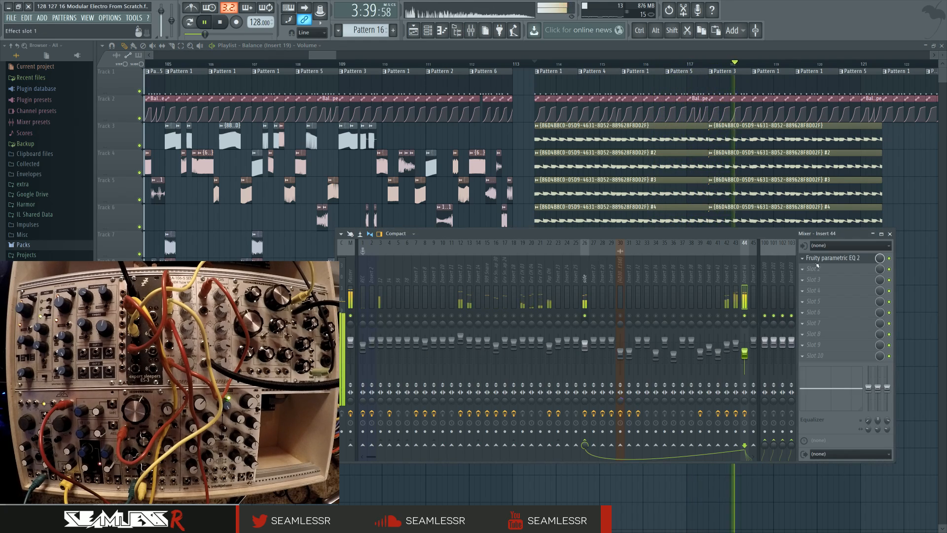
pyautogui.click(736, 300)
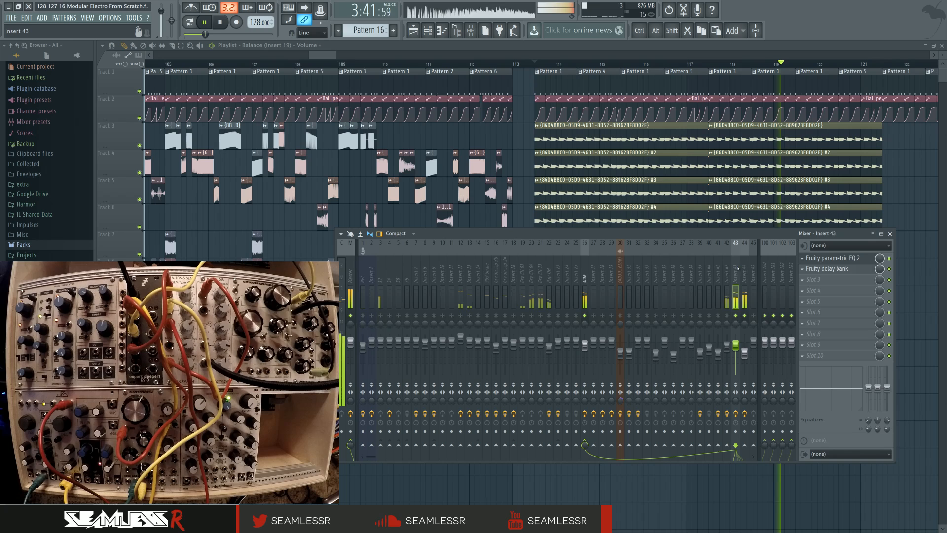
pyautogui.click(839, 258)
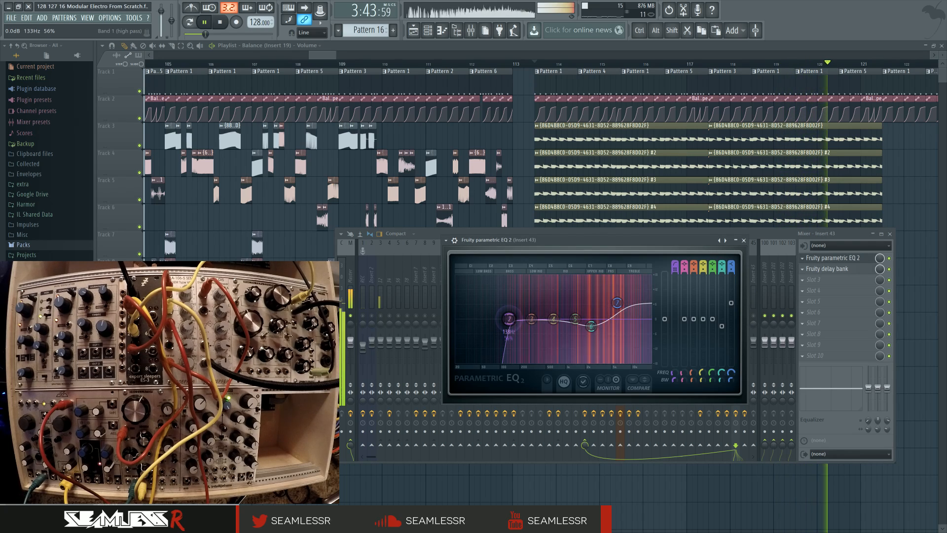
pyautogui.click(744, 240)
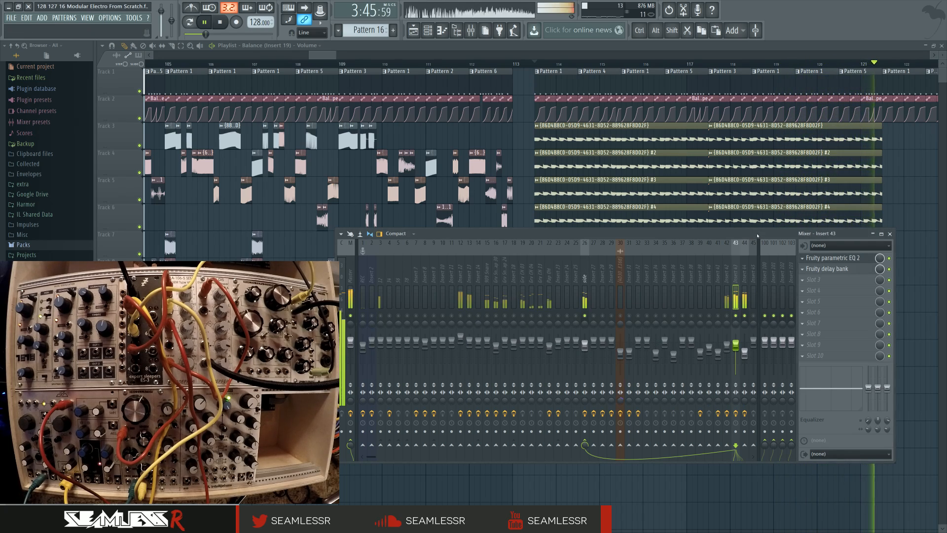
# Solo Insert 42 and shape its Fruity parametric EQ 2 with a raised Band 7 high shelf and a Band 5 cut
pyautogui.click(728, 315)
pyautogui.click(834, 258)
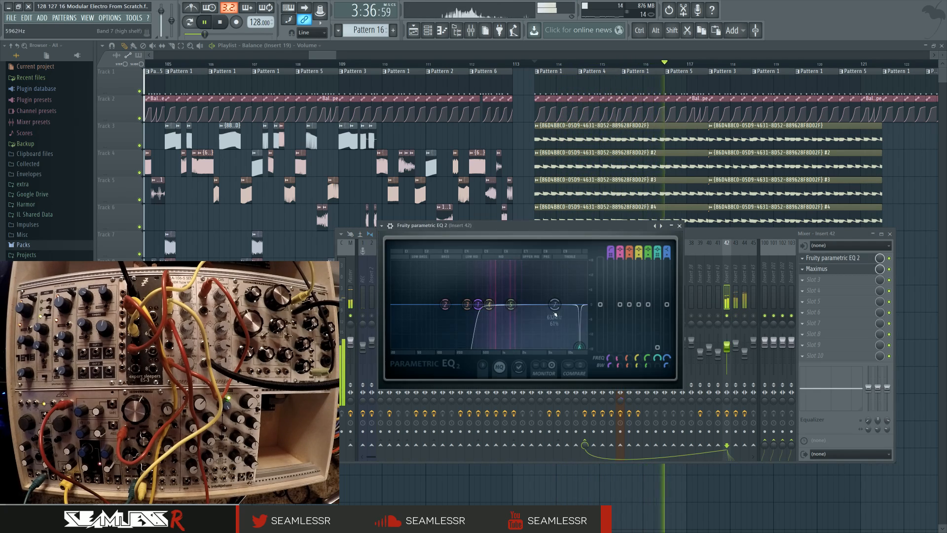
pyautogui.moveTo(555, 306); pyautogui.dragTo(513, 317)
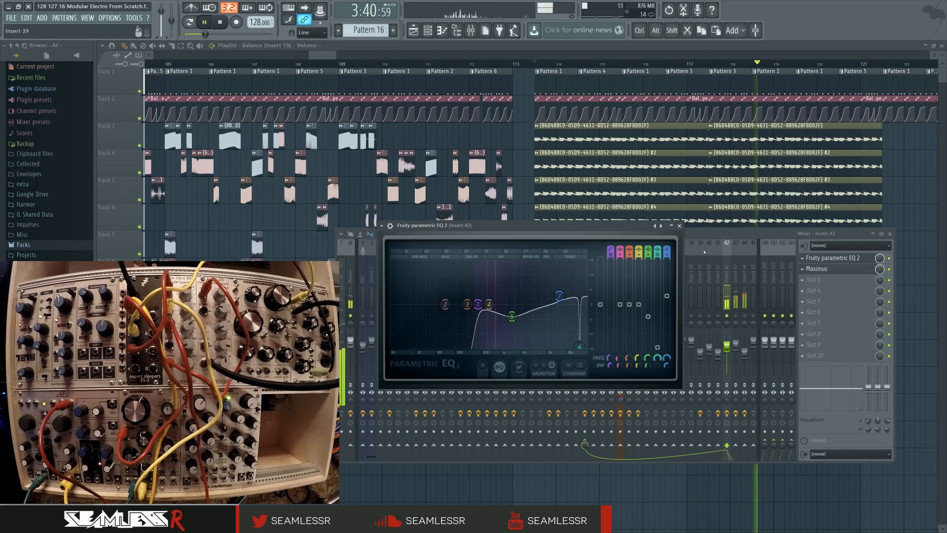
pyautogui.click(710, 236)
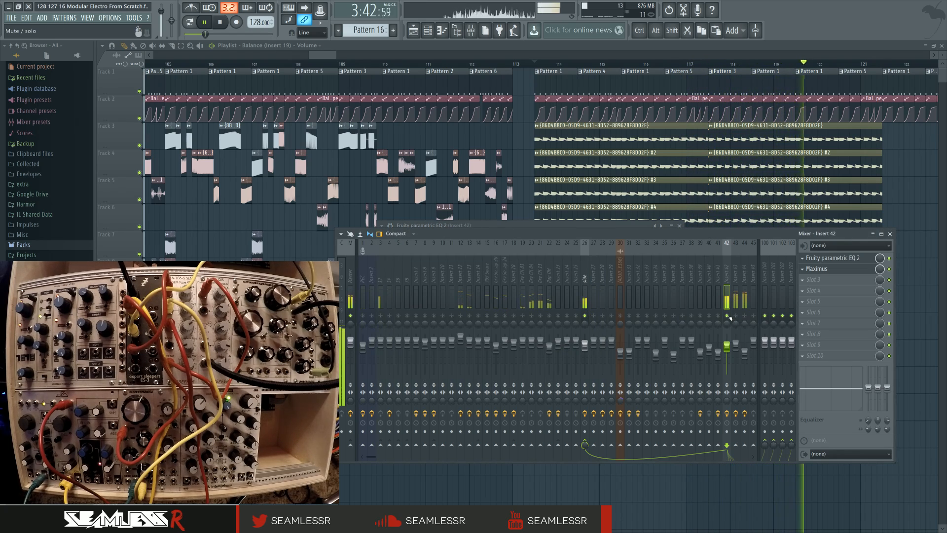
# Reshape the low end of the high band's curve in Insert 42's Maximus with added points and show the bands display
pyautogui.click(814, 269)
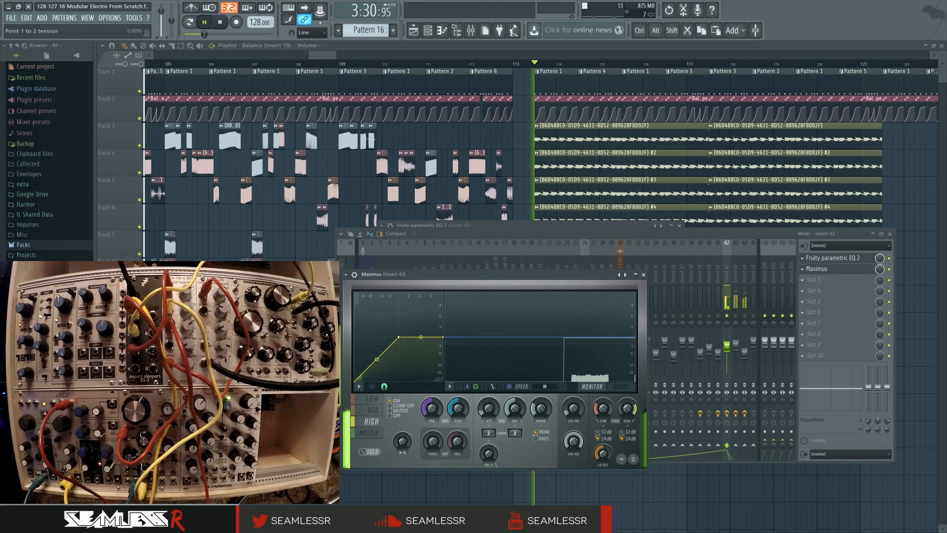
pyautogui.rightClick(359, 364)
pyautogui.rightClick(368, 368)
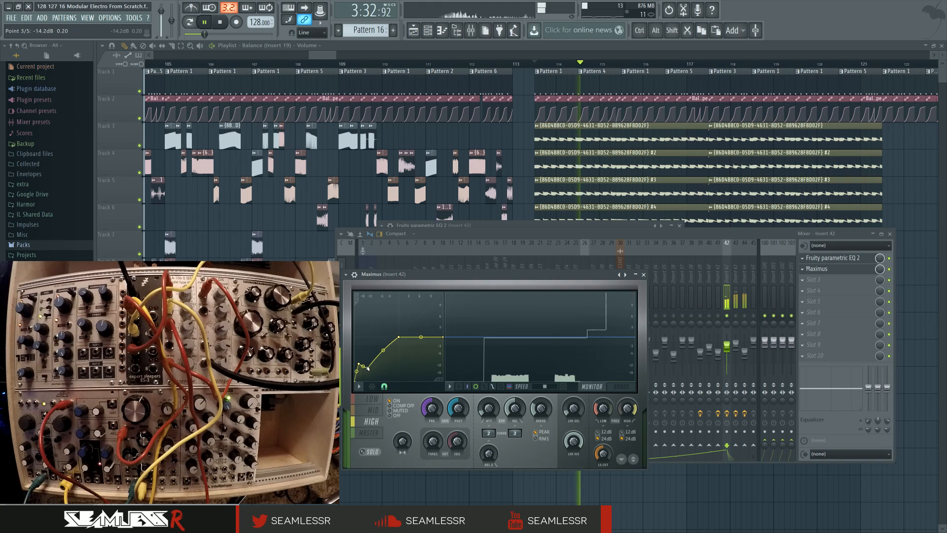
pyautogui.moveTo(358, 364); pyautogui.dragTo(360, 358)
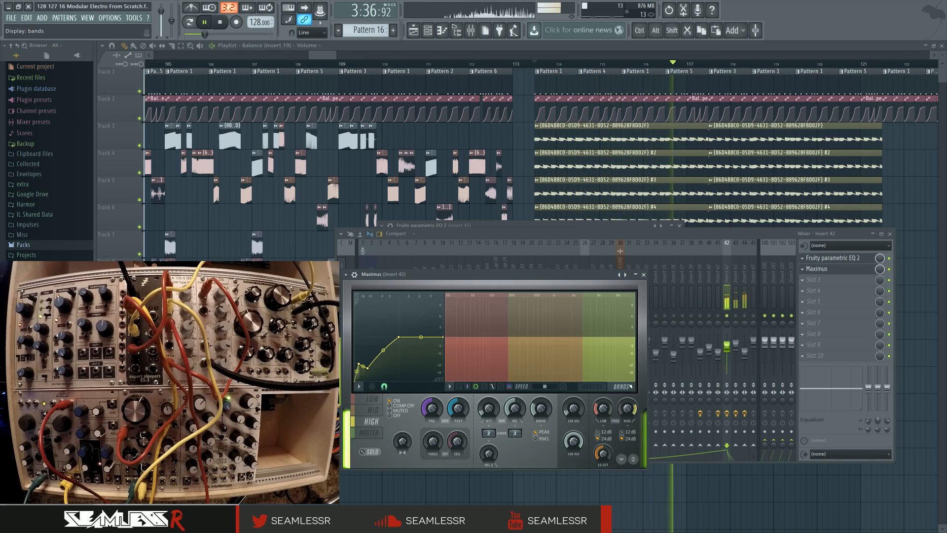
pyautogui.click(594, 388)
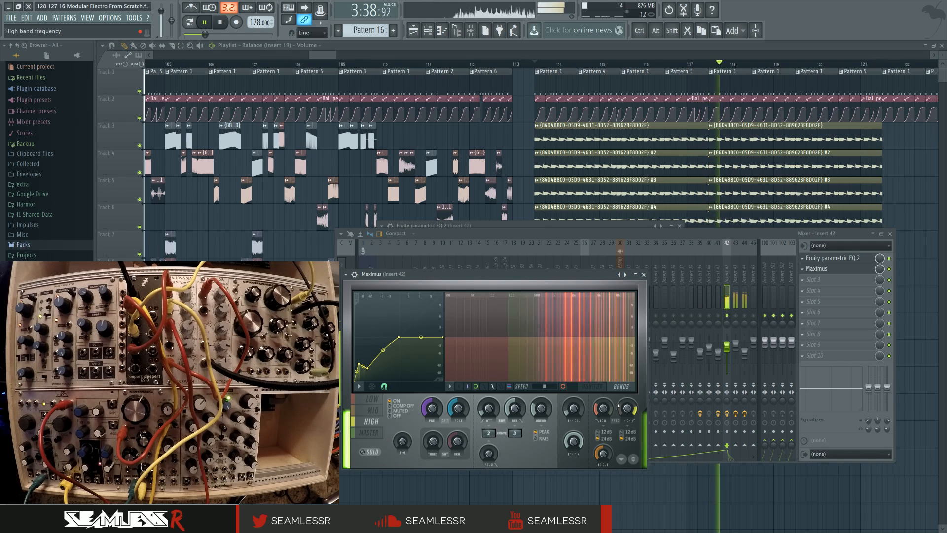
# Reopen Insert 42's parametric EQ and lower the Band 7 high shelf into a cut at about 6671 Hz
pyautogui.click(834, 258)
pyautogui.click(834, 258)
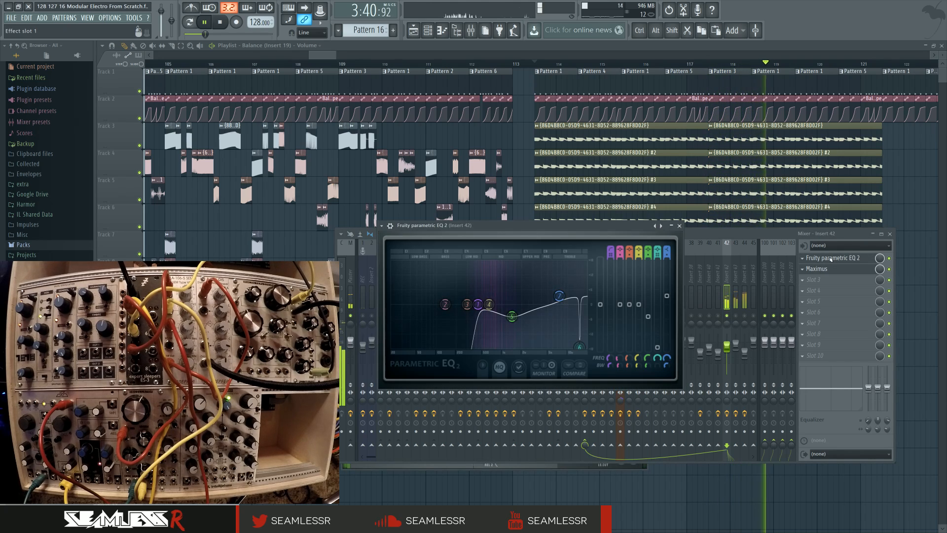
pyautogui.moveTo(561, 314); pyautogui.dragTo(559, 315)
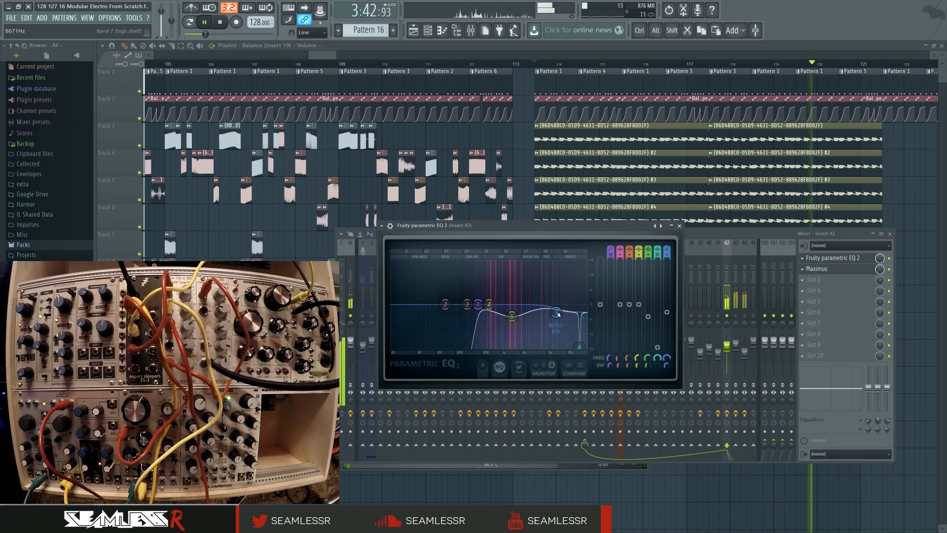
# Replay the section while reviewing the low, mid and master bands of Insert 42's Maximus, and try the master's stereo separation
pyautogui.click(837, 270)
pyautogui.click(838, 270)
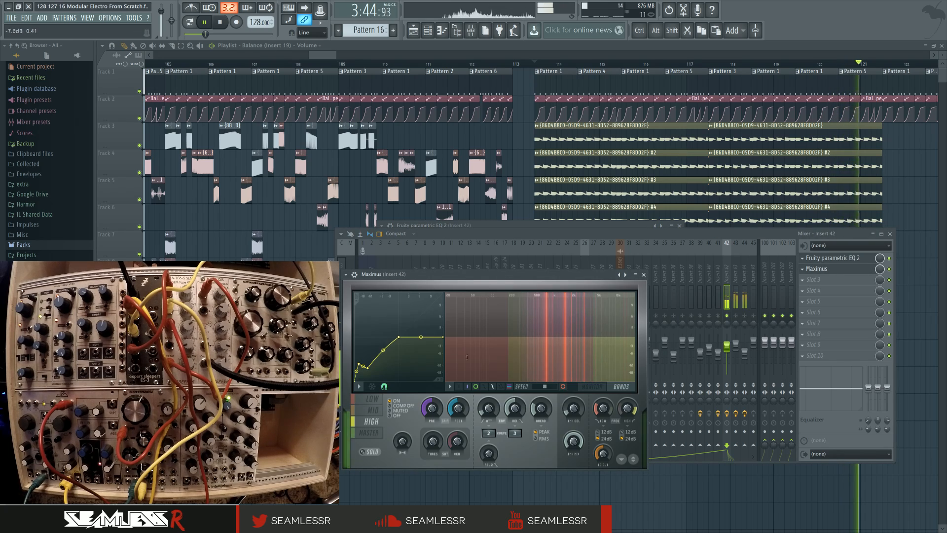
pyautogui.click(375, 434)
pyautogui.press('space')
pyautogui.press('space')
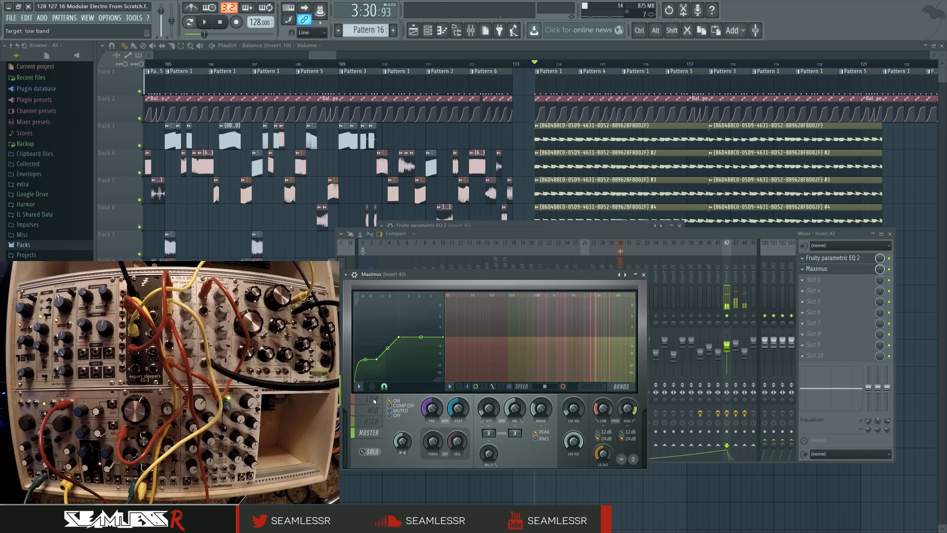
pyautogui.click(373, 399)
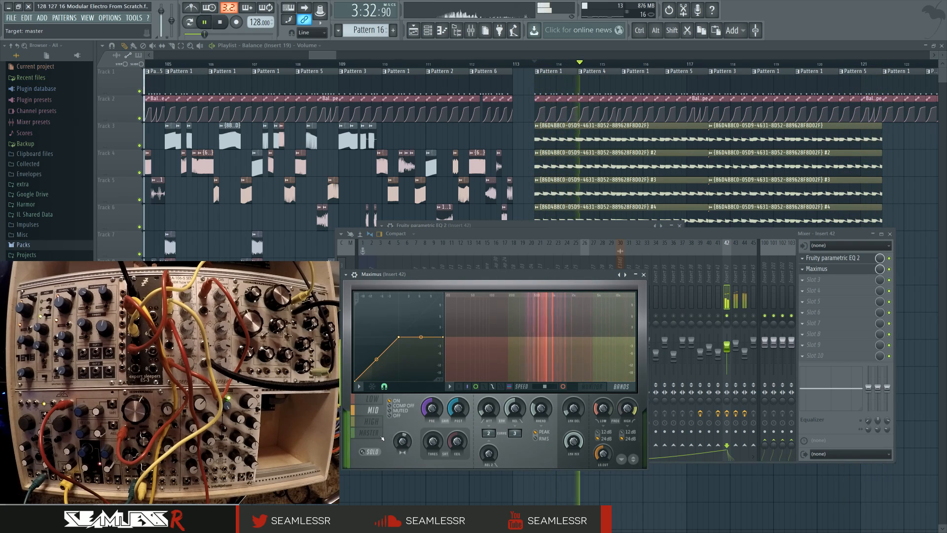
pyautogui.click(380, 437)
pyautogui.moveTo(401, 443); pyautogui.dragTo(401, 434)
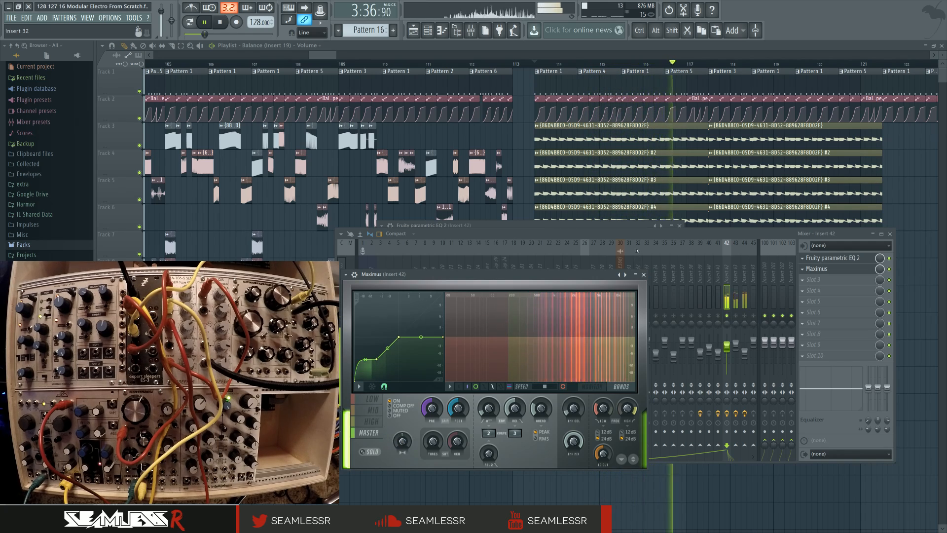
# Release the solo so all mixer tracks play and select Insert 43
pyautogui.click(699, 277)
pyautogui.rightClick(736, 314)
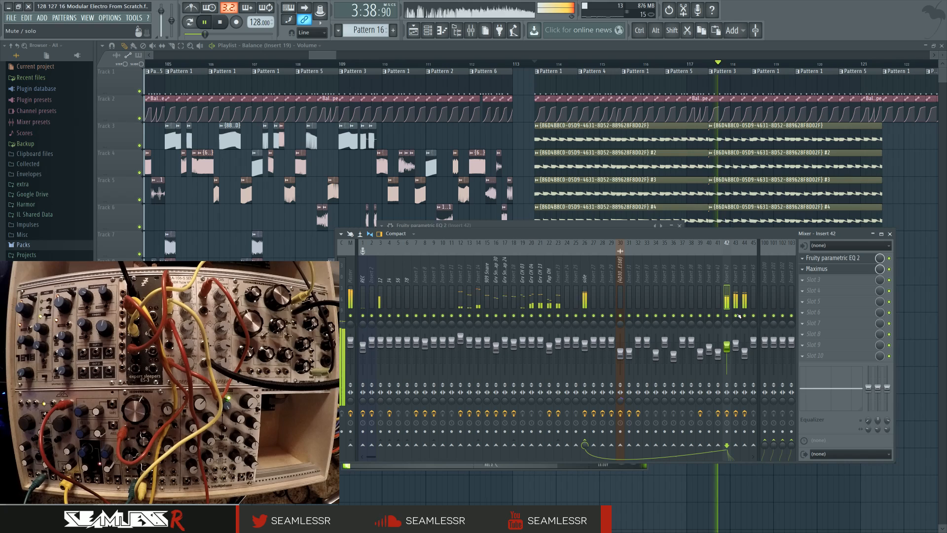
pyautogui.click(736, 279)
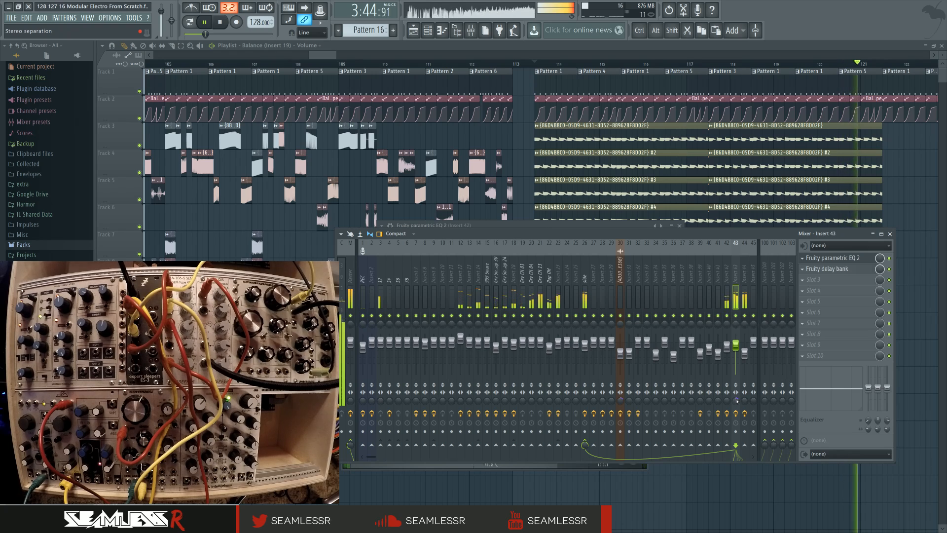
# Replay from bar 113 with Insert 44 soloed and reshape its parametric EQ with a deeper Band 5 cut and flattened Bands 3 and 6
pyautogui.click(536, 63)
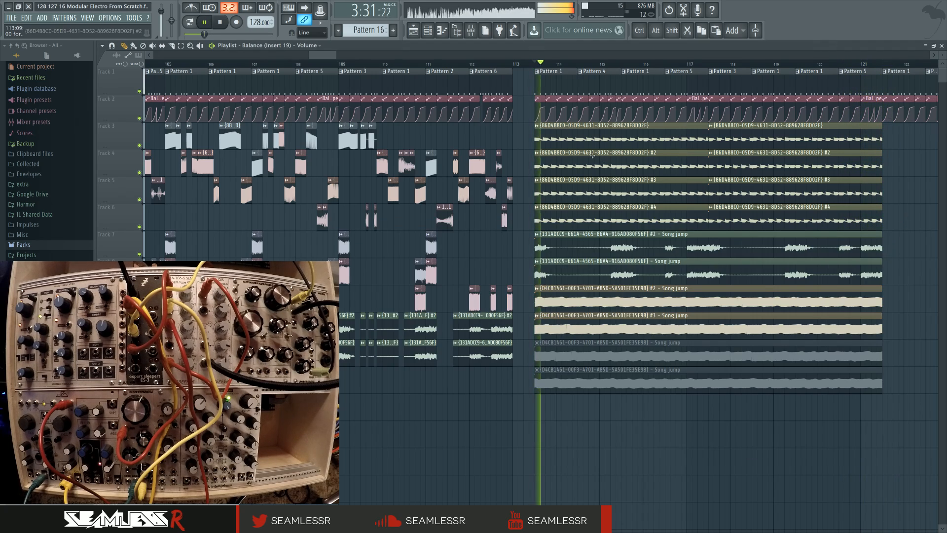
pyautogui.click(471, 31)
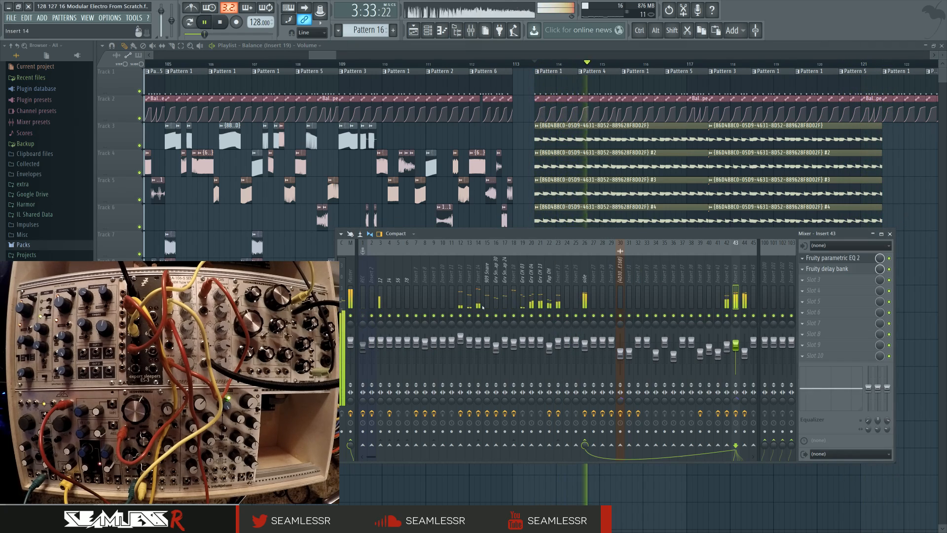
pyautogui.click(747, 267)
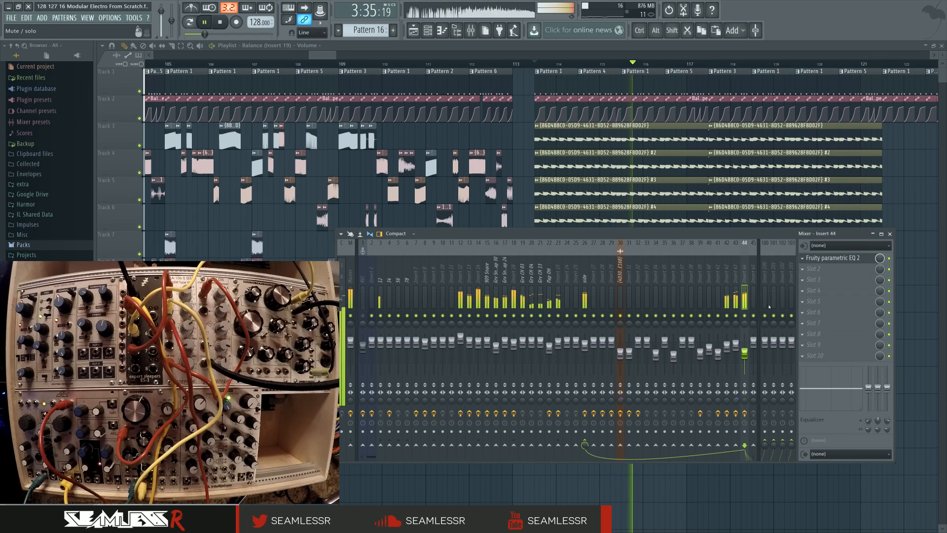
pyautogui.click(833, 258)
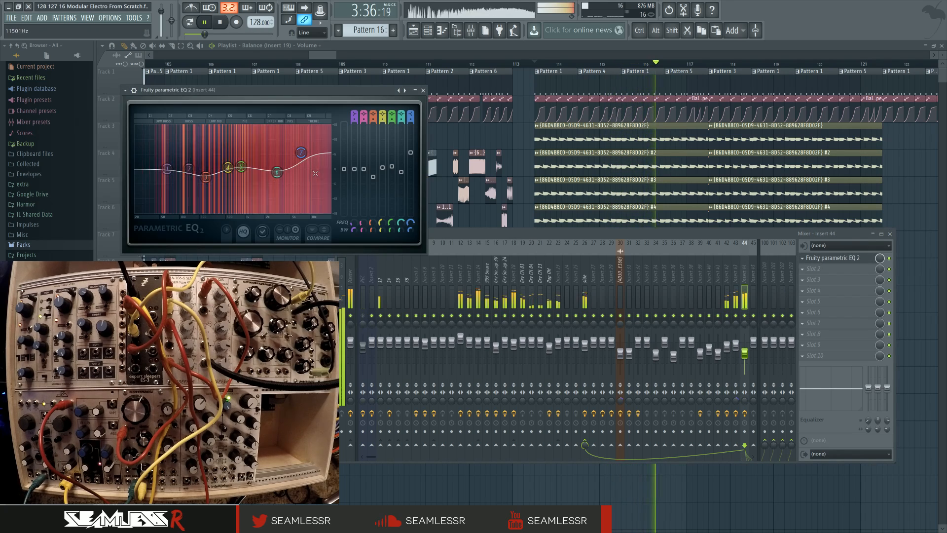
pyautogui.rightClick(745, 317)
pyautogui.moveTo(240, 166); pyautogui.dragTo(244, 188)
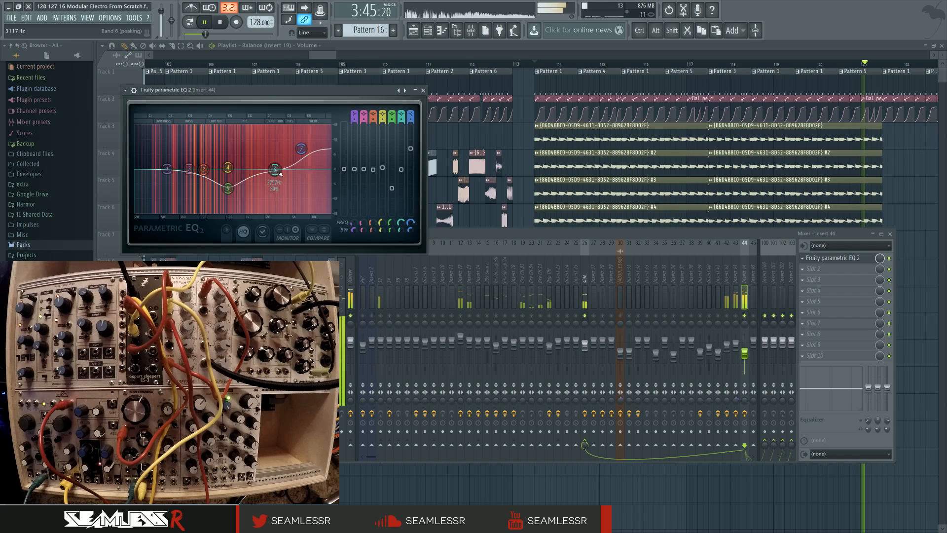
pyautogui.rightClick(745, 316)
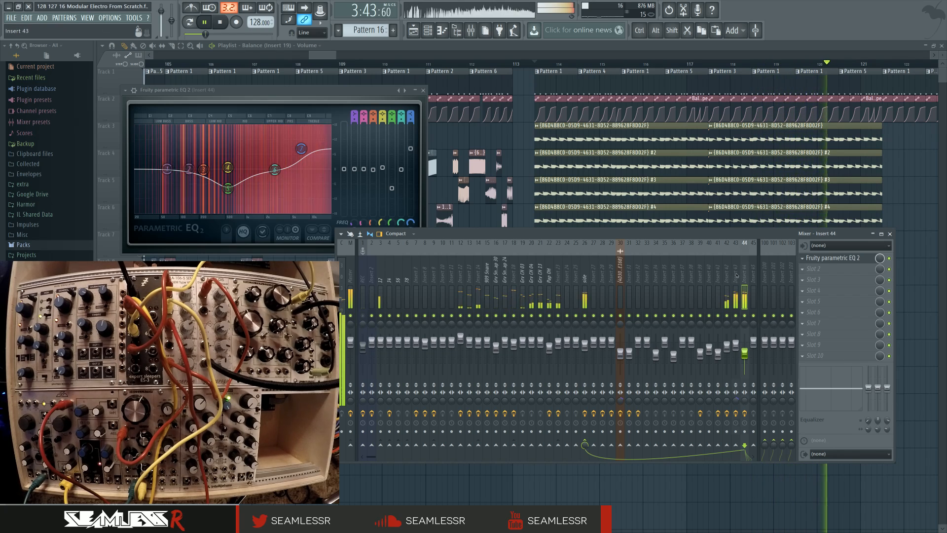
# Move the Band 1 high-pass in Insert 43's parametric EQ to about 204 Hz and close the EQ and mixer windows
pyautogui.click(736, 296)
pyautogui.click(833, 257)
pyautogui.moveTo(499, 327); pyautogui.dragTo(509, 319)
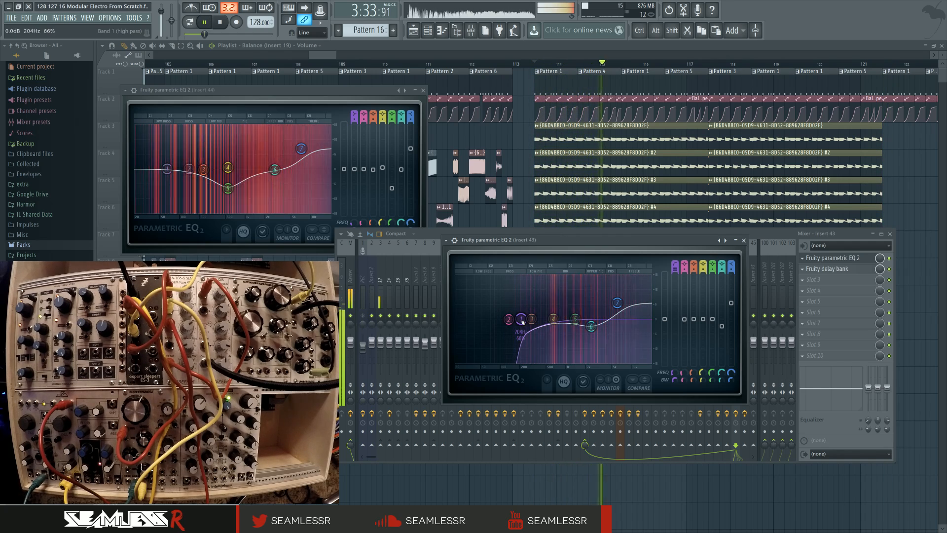
pyautogui.scroll(2, 522, 322)
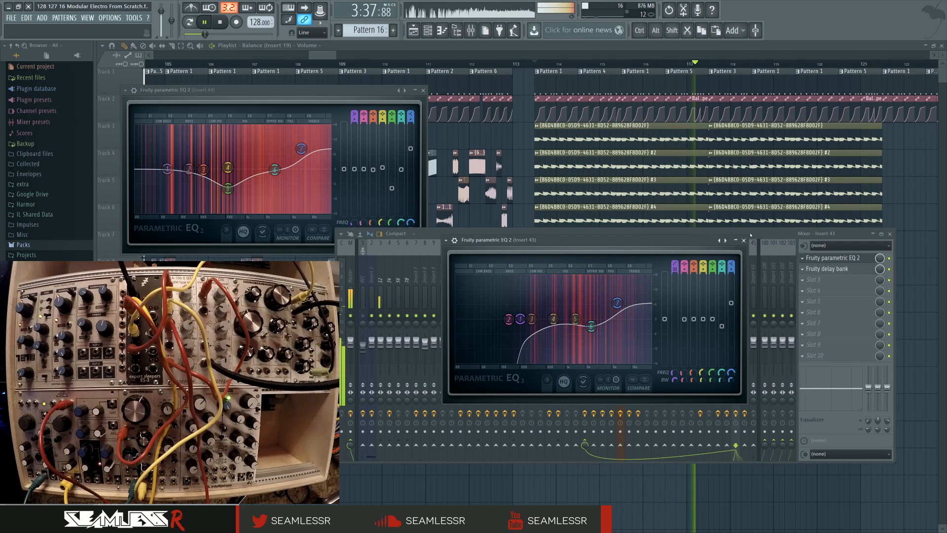
pyautogui.click(744, 240)
pyautogui.click(889, 235)
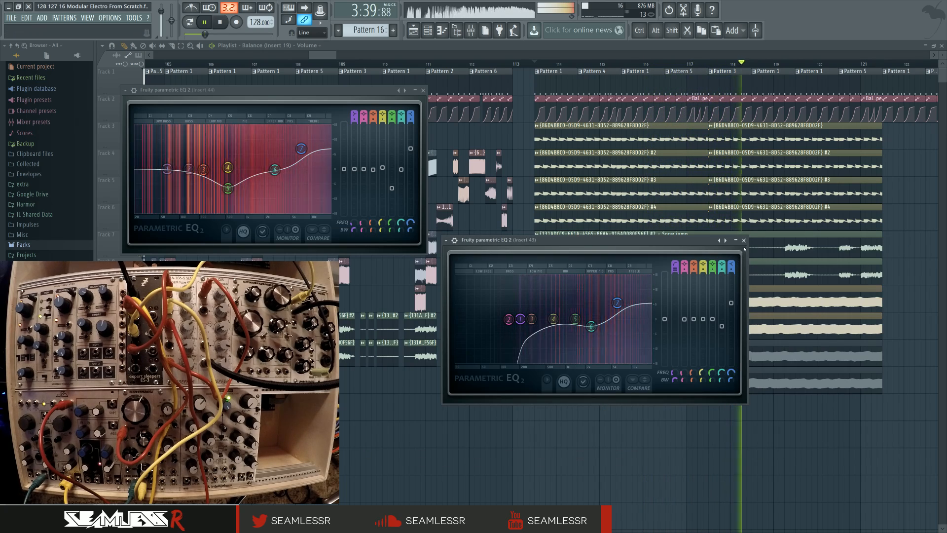
pyautogui.click(737, 238)
pyautogui.click(424, 90)
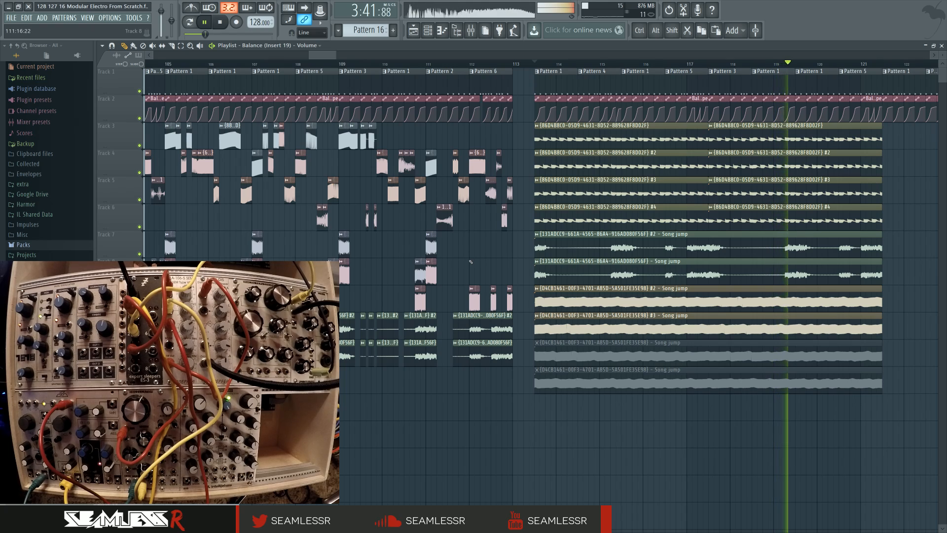
# Replay the preceding section from bar 97 and solo Insert 12 in the mixer to hear its drums in isolation
pyautogui.scroll(-3, 474, 256)
pyautogui.scroll(2, 474, 256)
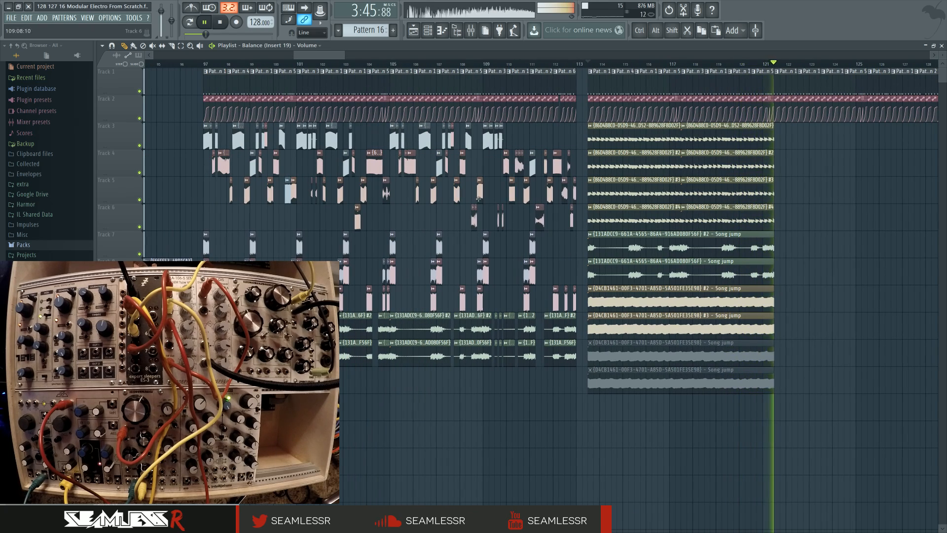
pyautogui.press('space')
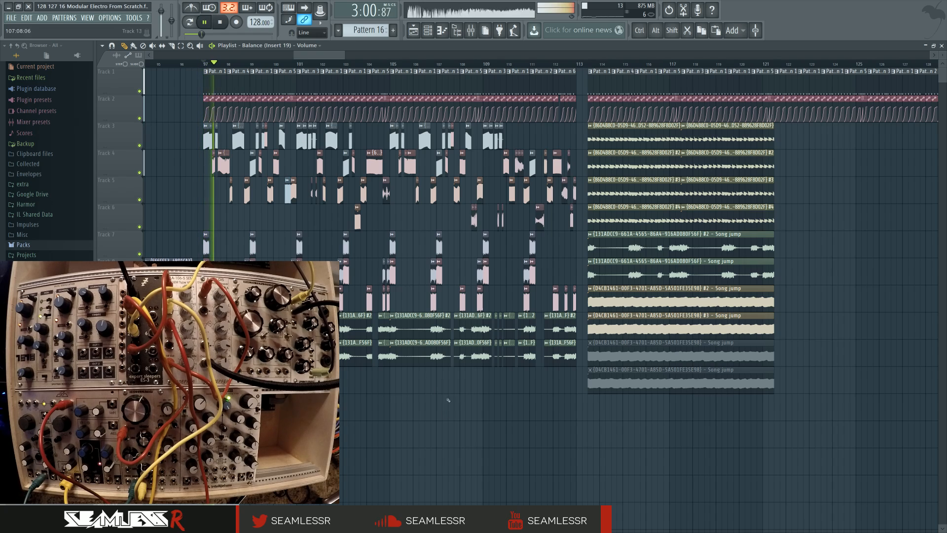
pyautogui.scroll(5, 448, 400)
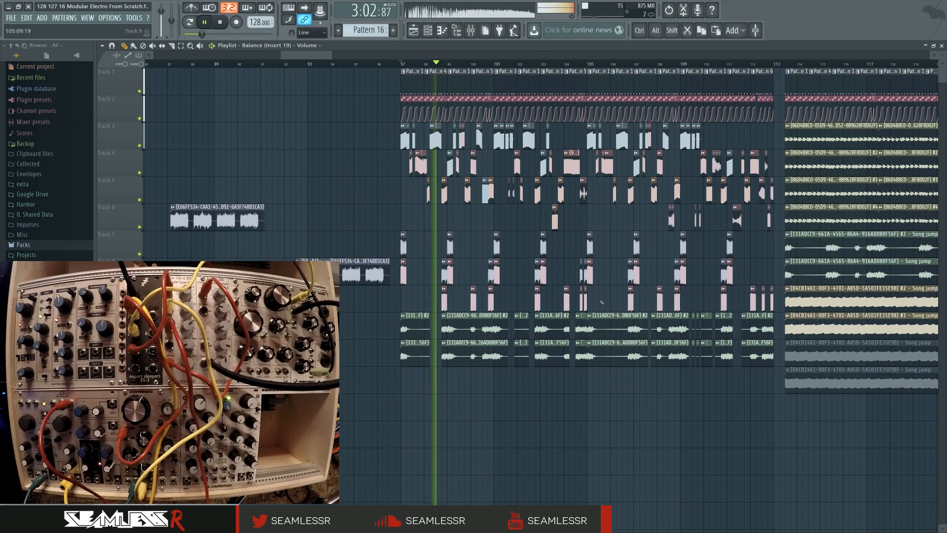
pyautogui.press('F9')
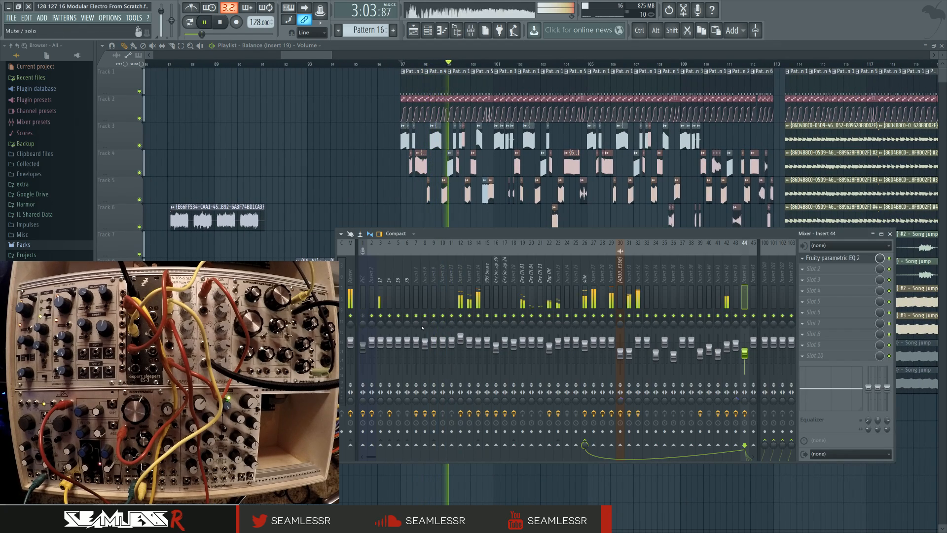
pyautogui.keyDown('ctrl'); pyautogui.click(461, 316); pyautogui.keyUp('ctrl')
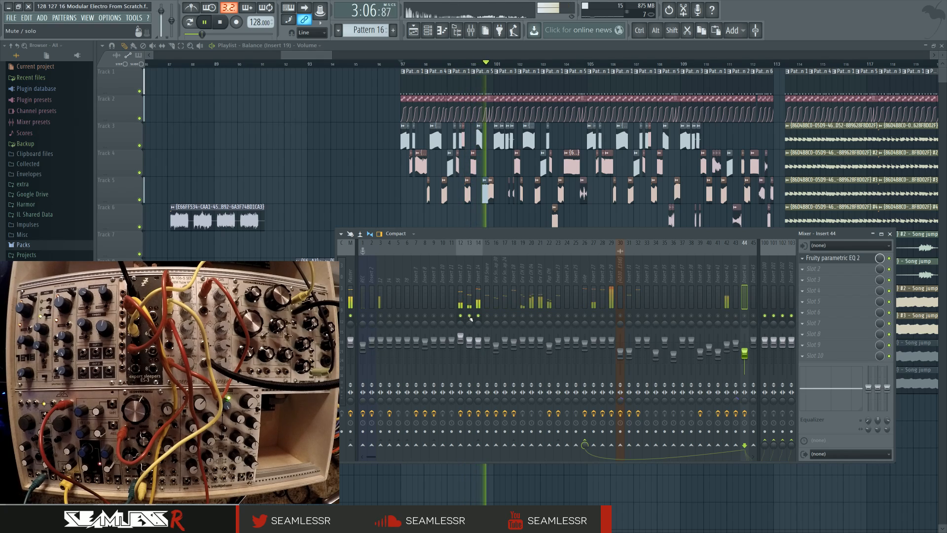
# Pull Band 4 of Insert 12's parametric EQ down into a cut at about 519 Hz, release the solo and nudge the track's fader
pyautogui.click(468, 311)
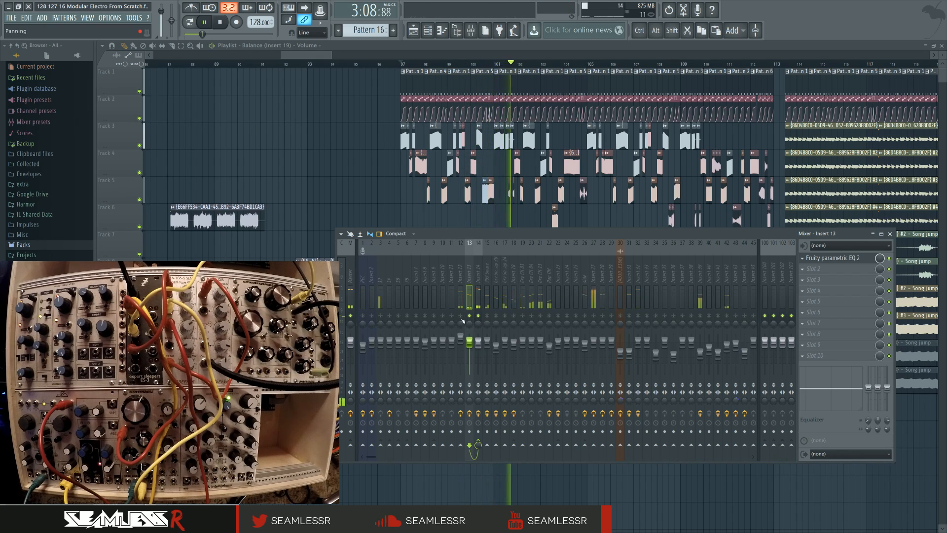
pyautogui.click(462, 321)
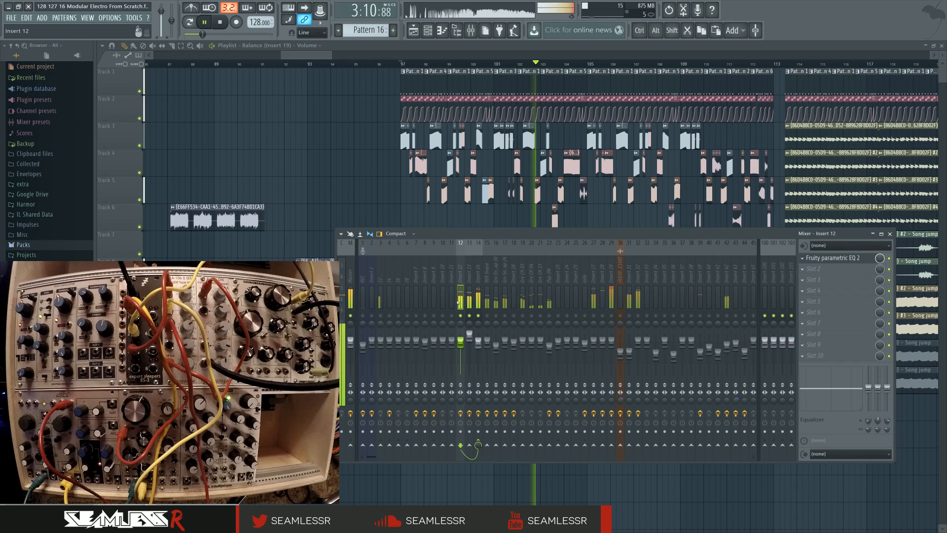
pyautogui.click(805, 260)
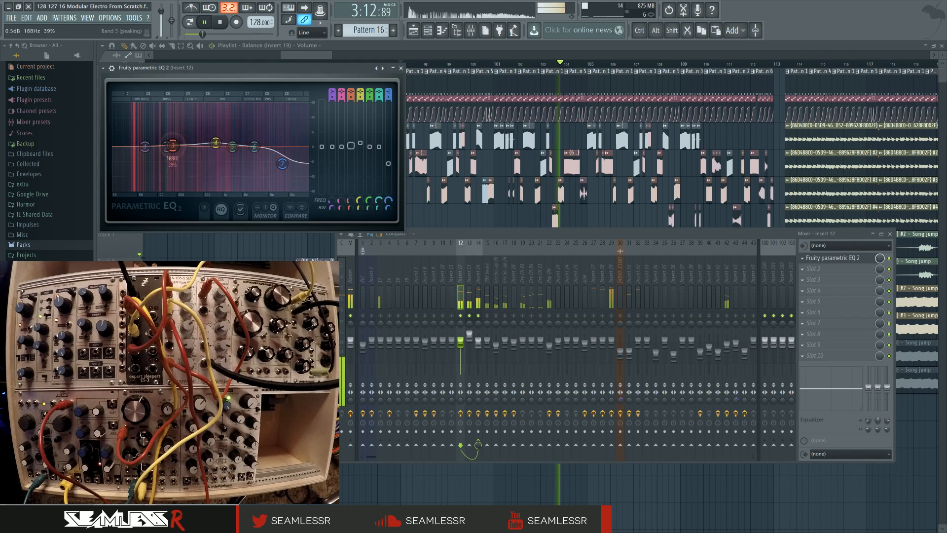
pyautogui.moveTo(215, 143); pyautogui.dragTo(206, 156)
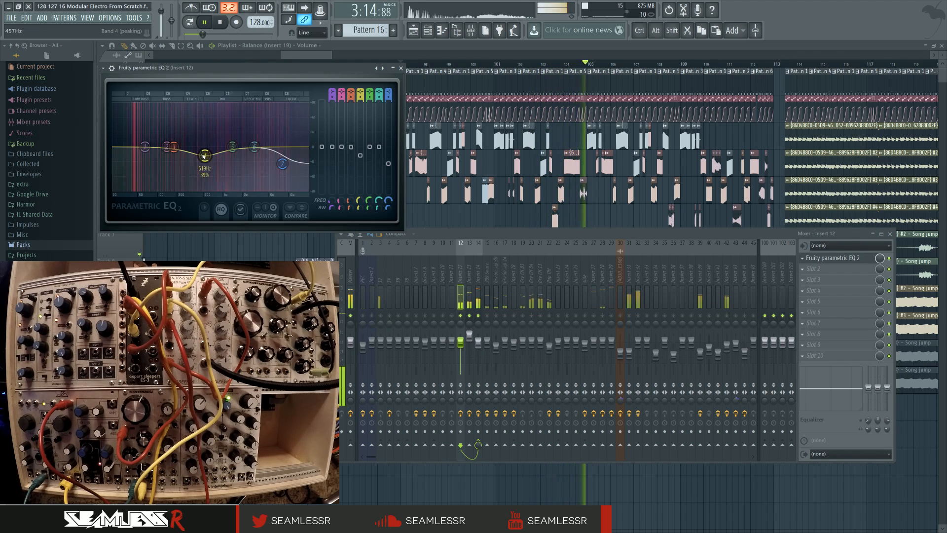
pyautogui.rightClick(469, 316)
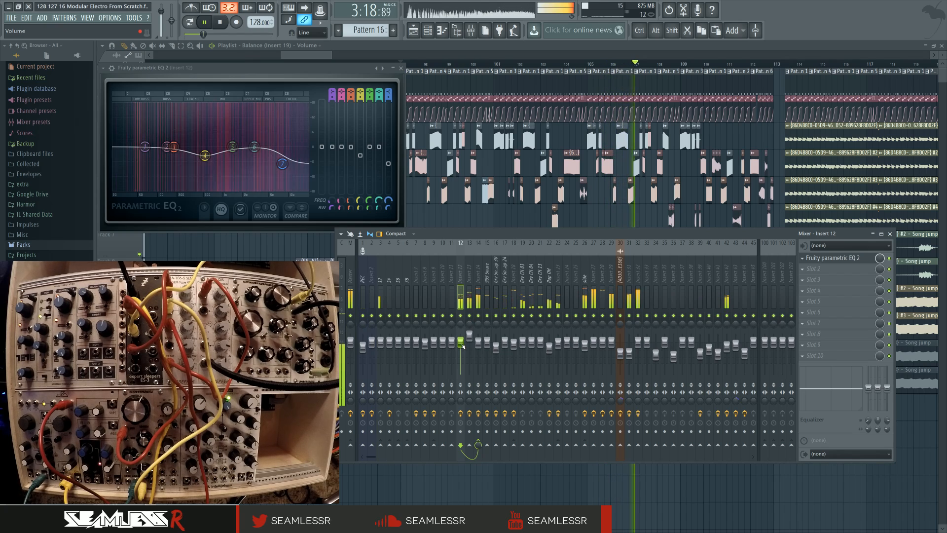
pyautogui.moveTo(463, 345); pyautogui.dragTo(464, 344)
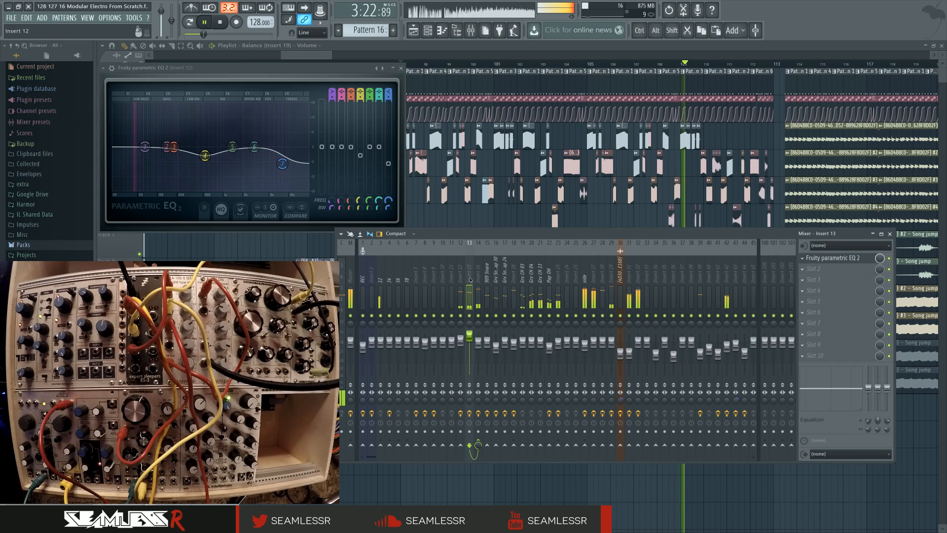
# Examine the bands of Insert 14's Maximus on its monitor and bands displays while replaying the section from its start
pyautogui.click(479, 280)
pyautogui.click(827, 258)
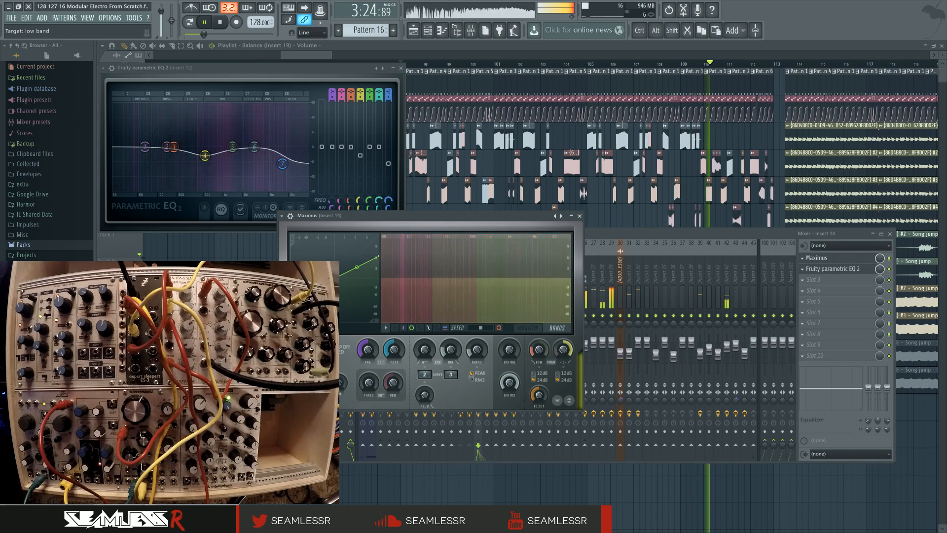
pyautogui.click(303, 348)
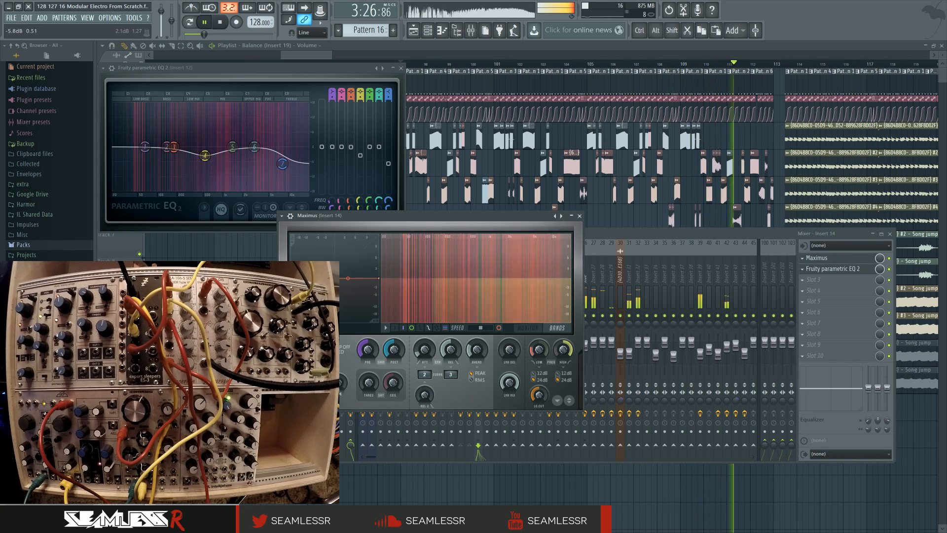
pyautogui.click(528, 328)
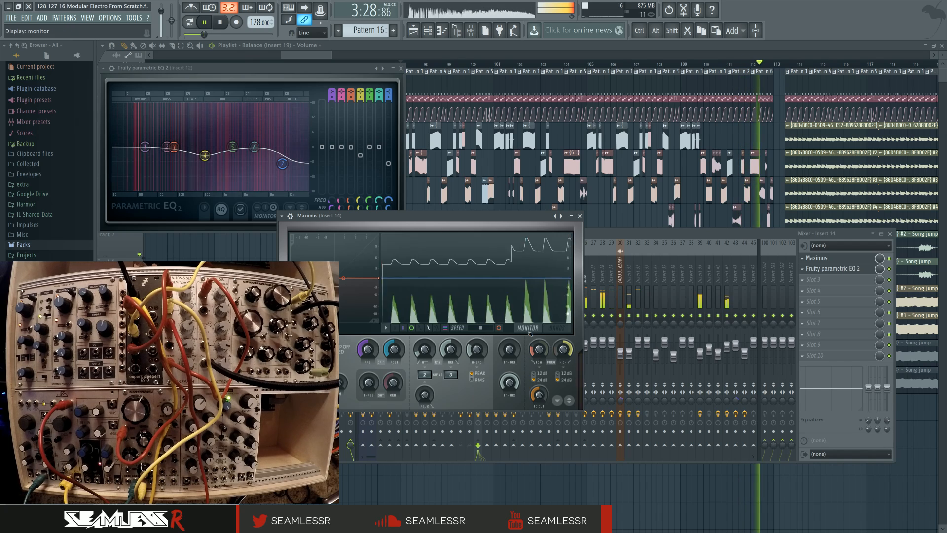
pyautogui.press('space')
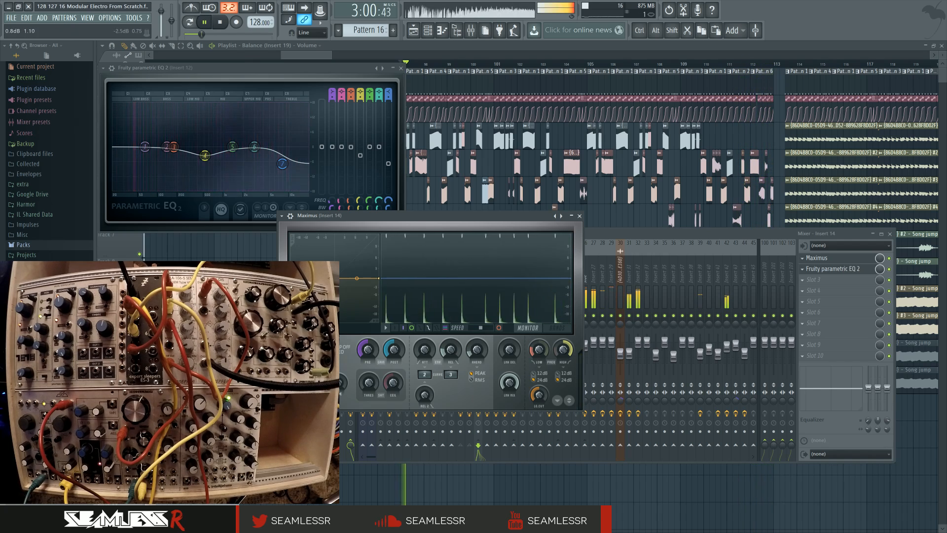
pyautogui.click(558, 330)
pyautogui.click(615, 240)
# Solo Insert 14 and rebalance its sources by lowering the faders of Inserts 12 and 13
pyautogui.rightClick(479, 316)
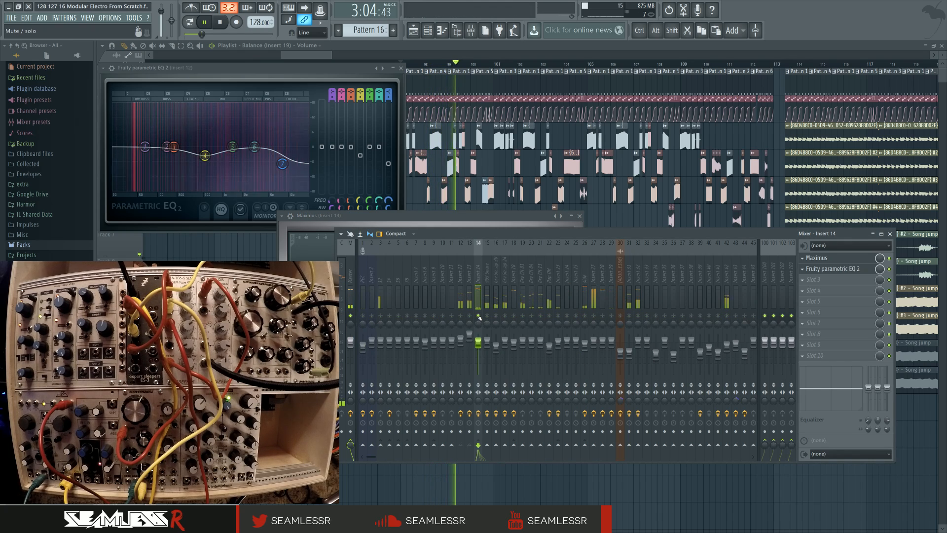
pyautogui.click(468, 338)
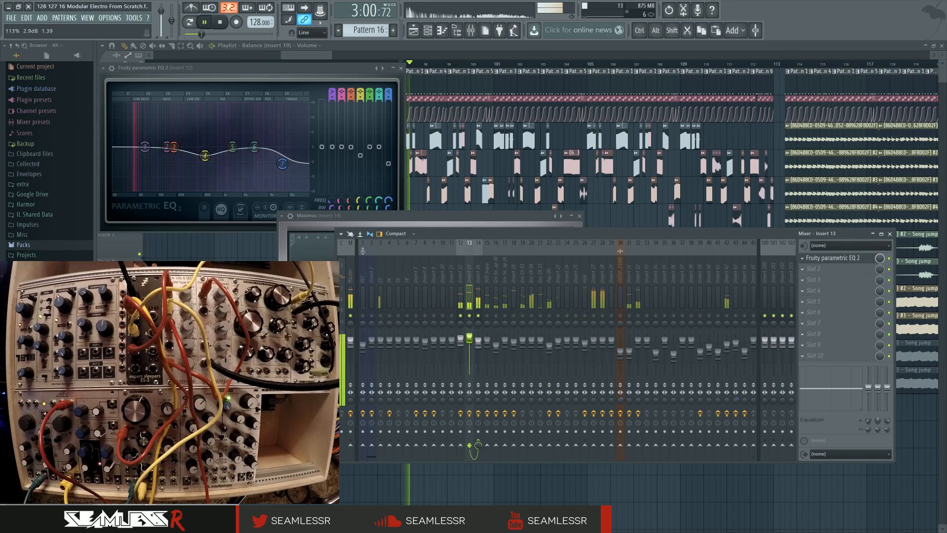
pyautogui.moveTo(461, 342); pyautogui.dragTo(469, 338)
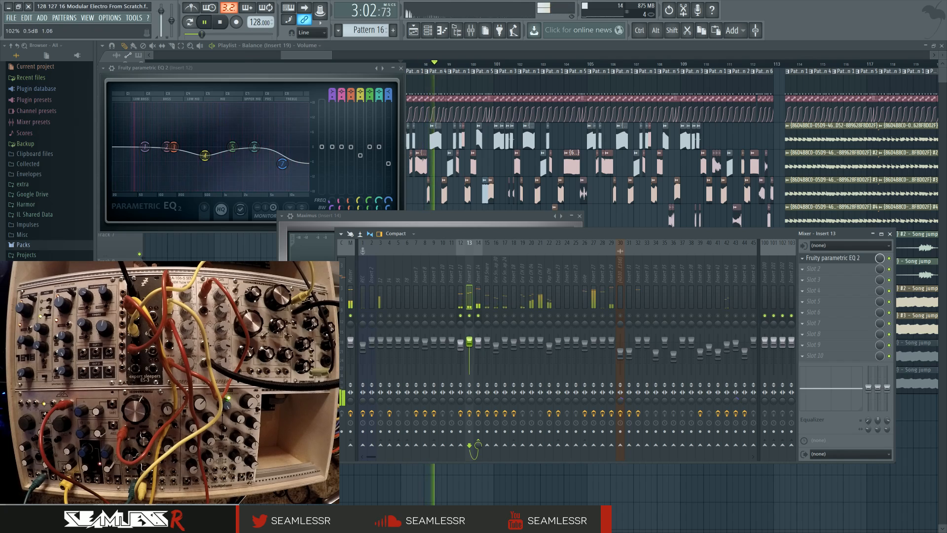
# Set the release of the master band in Insert 14's Maximus to about 303 ms using the monitor display, and close the plugin
pyautogui.click(479, 301)
pyautogui.click(819, 258)
pyautogui.click(819, 258)
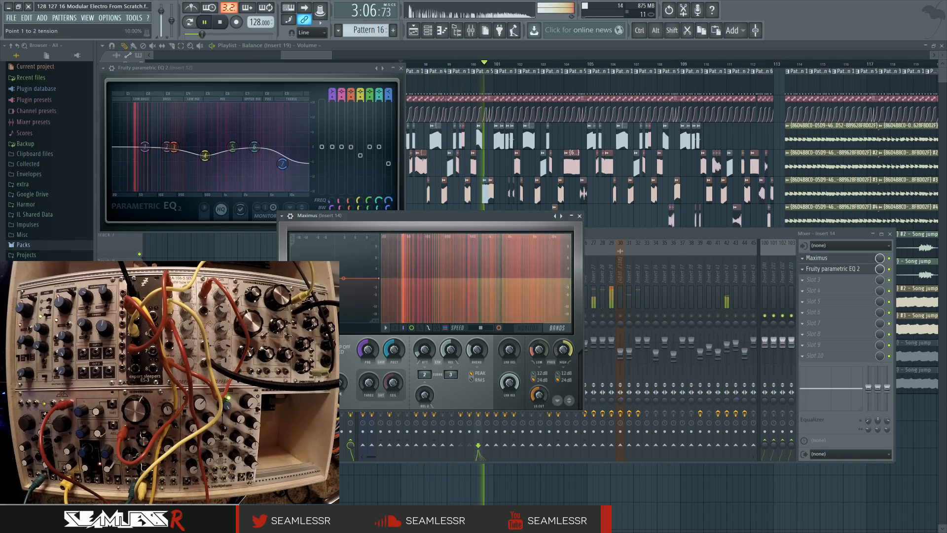
pyautogui.click(529, 328)
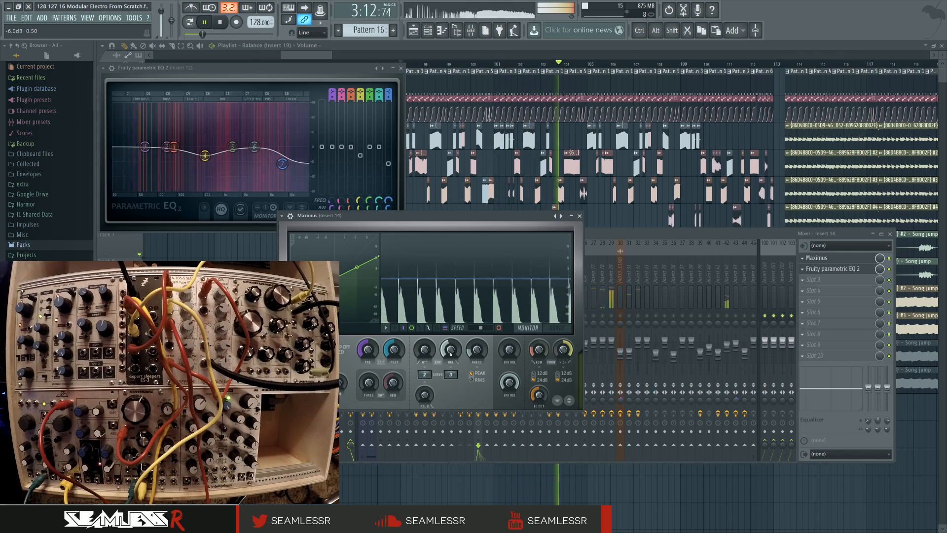
pyautogui.moveTo(450, 353); pyautogui.dragTo(451, 353)
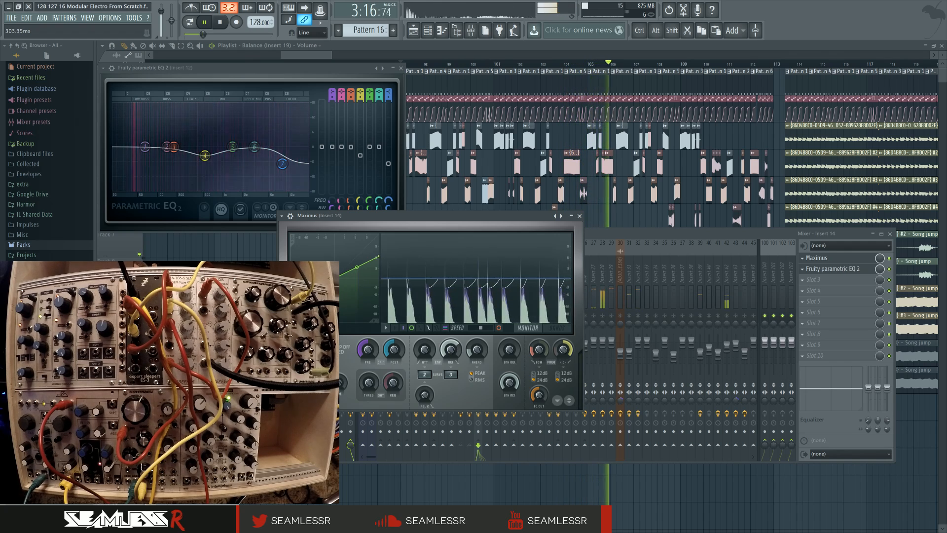
pyautogui.click(580, 215)
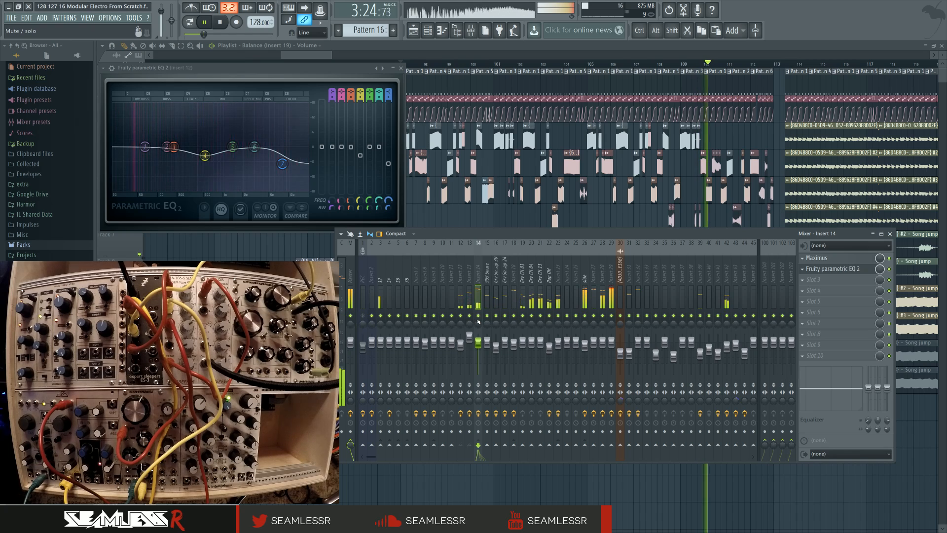
# Open the Master track's Maximus and straighten the lower end of the low band's curve by removing its low point
pyautogui.click(351, 275)
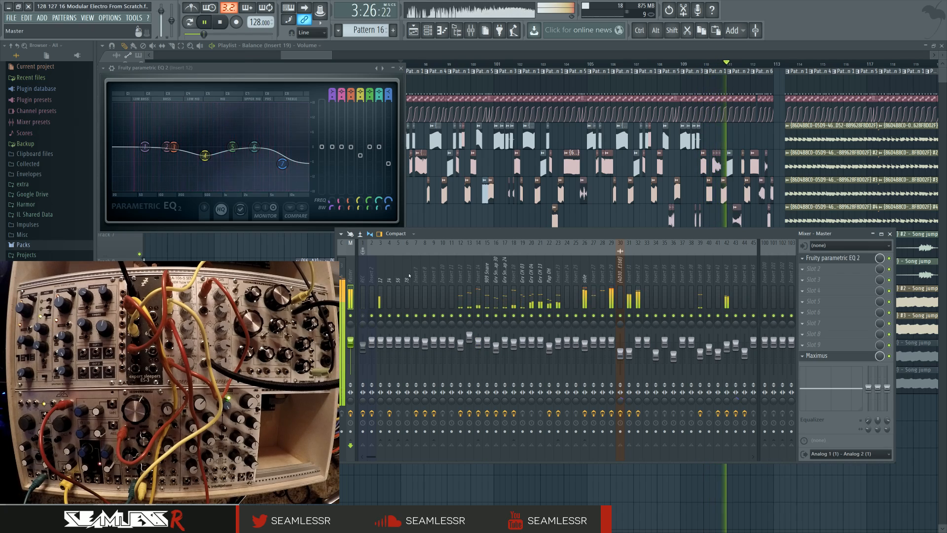
pyautogui.click(831, 351)
pyautogui.press('Escape')
pyautogui.click(836, 360)
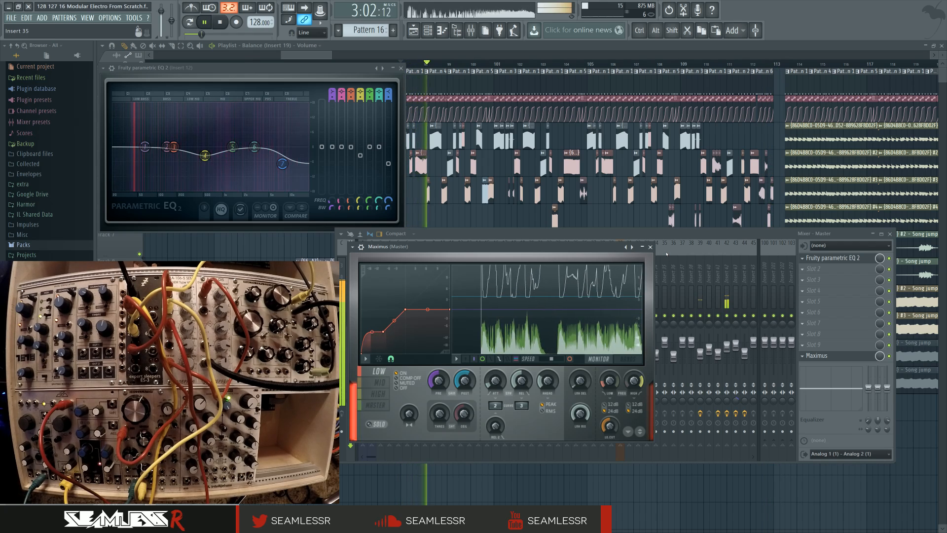
pyautogui.rightClick(372, 332)
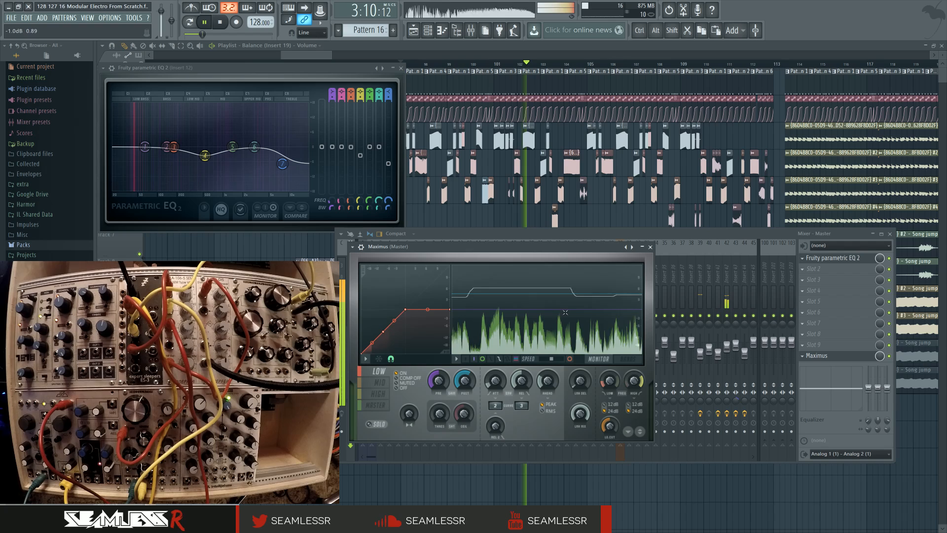
# Play the layered section from bar 113 and check its low end in the Master track's Maximus
pyautogui.press('space')
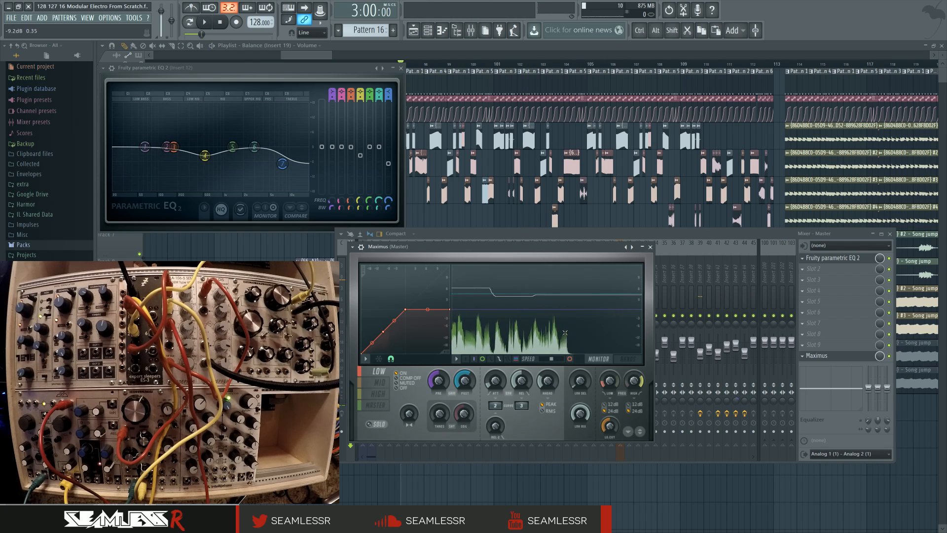
pyautogui.press('F12')
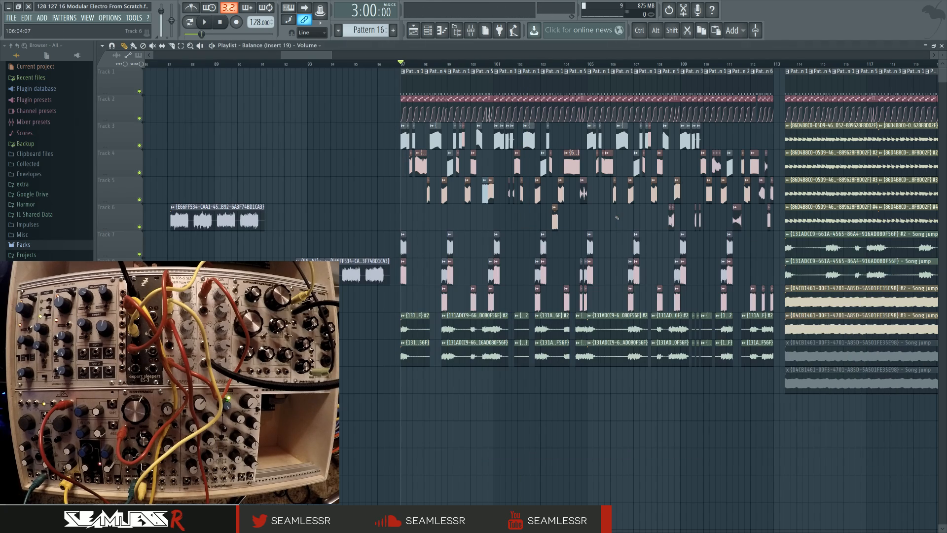
pyautogui.moveTo(616, 217); pyautogui.dragTo(532, 230)
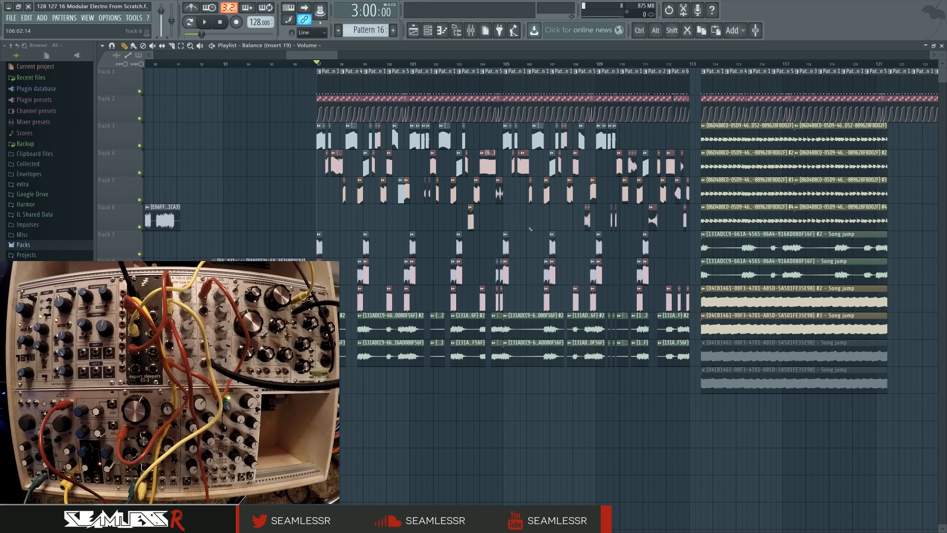
pyautogui.click(702, 63)
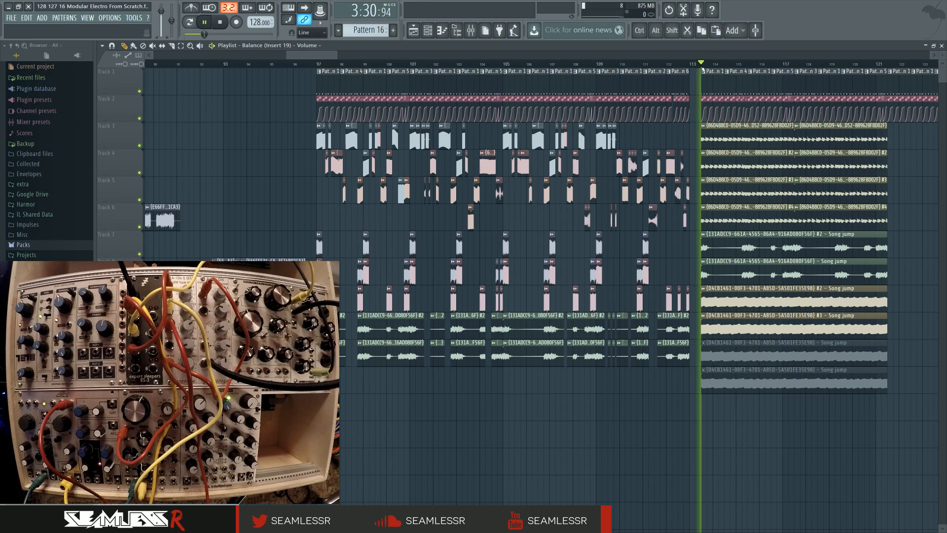
pyautogui.press('space')
pyautogui.click(470, 31)
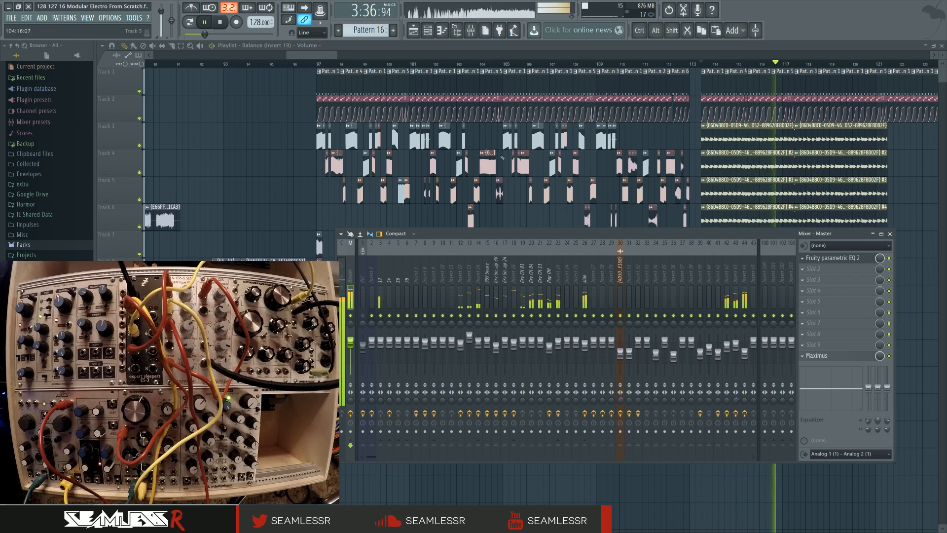
pyautogui.click(818, 354)
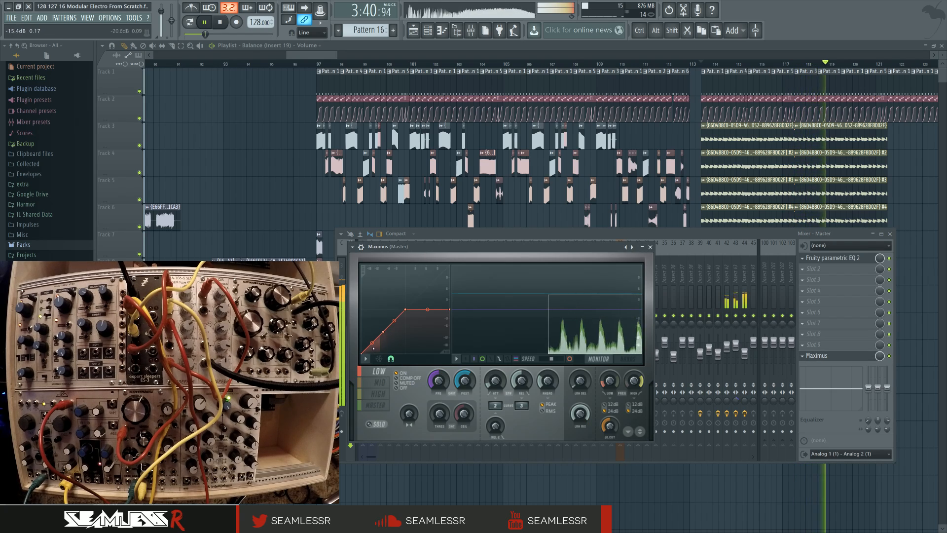
# Adjust the lowest band in Insert 44's Fruity parametric EQ 2 and close the plugin
pyautogui.click(745, 269)
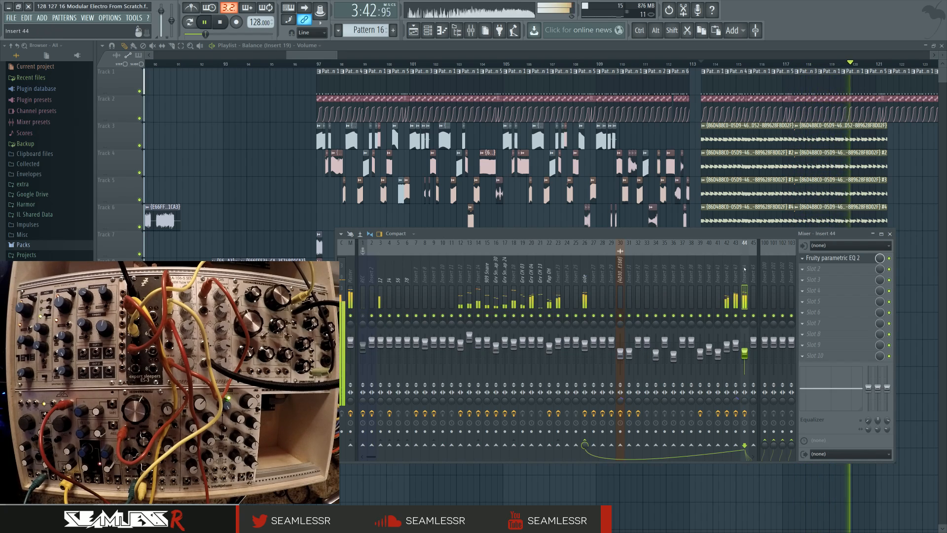
pyautogui.click(823, 258)
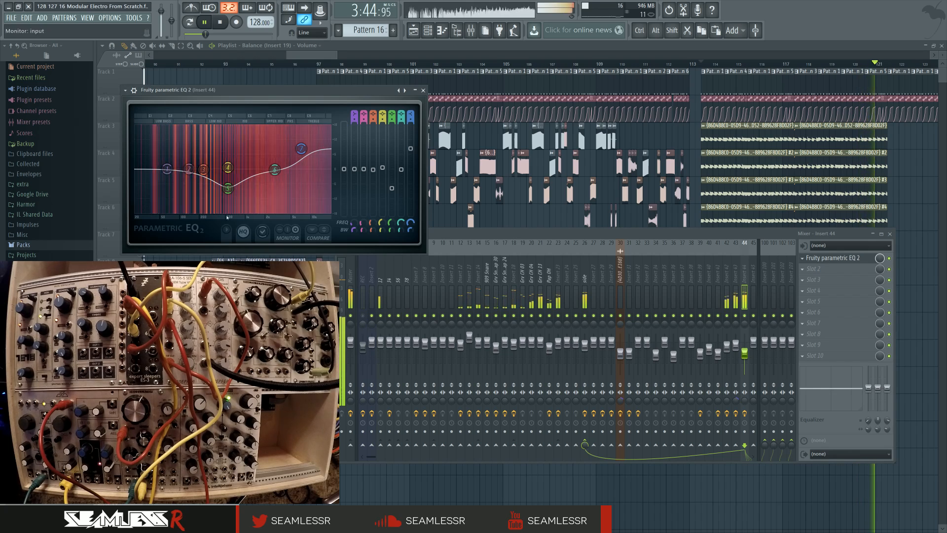
pyautogui.moveTo(170, 161); pyautogui.dragTo(172, 147)
pyautogui.click(423, 90)
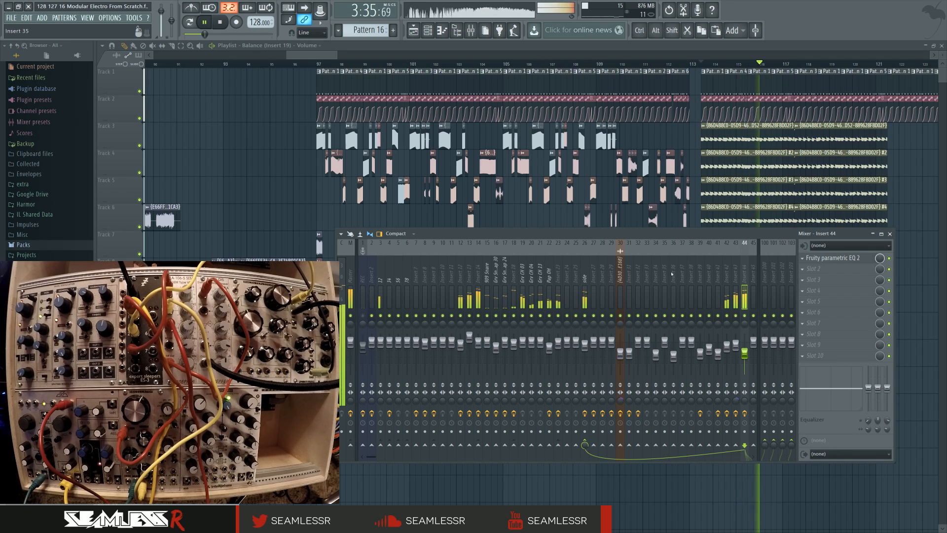
# Stop playback, hide the mixer and select bars 97 to 113 on the playlist timeline
pyautogui.moveTo(650, 235); pyautogui.dragTo(633, 255)
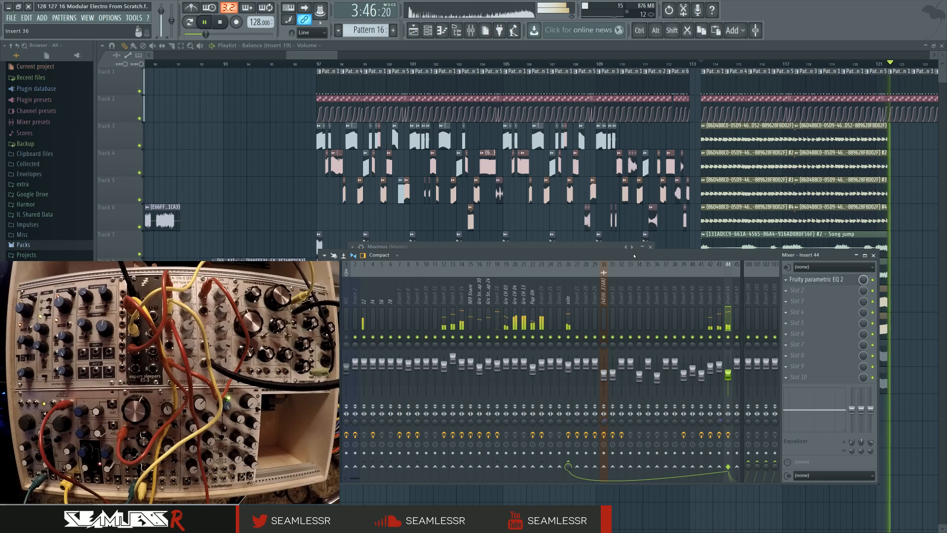
pyautogui.press('space')
pyautogui.press('F12')
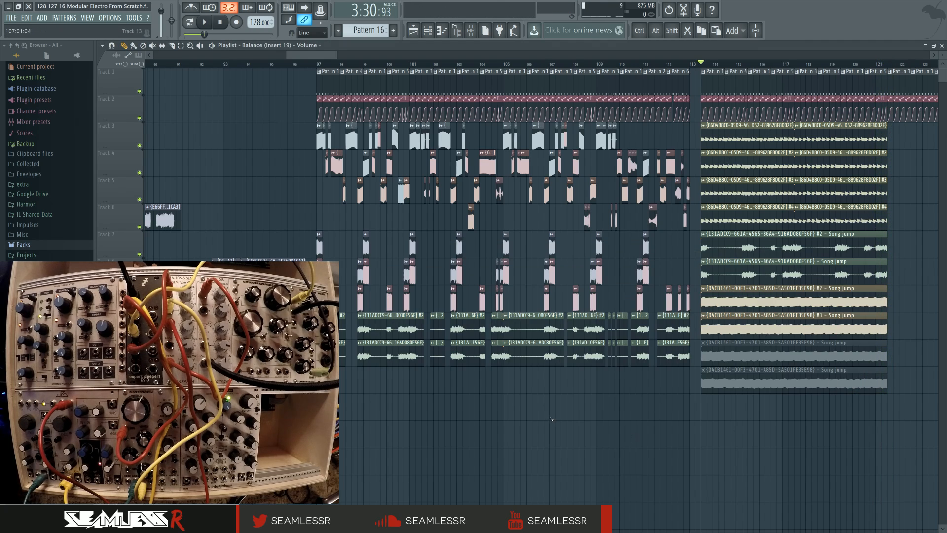
pyautogui.moveTo(551, 419); pyautogui.dragTo(577, 426)
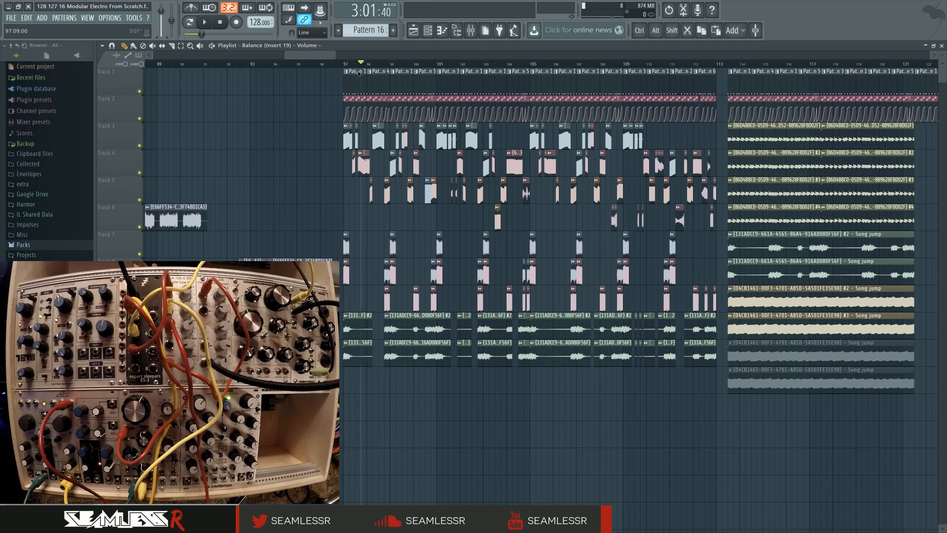
pyautogui.moveTo(343, 64); pyautogui.dragTo(719, 74)
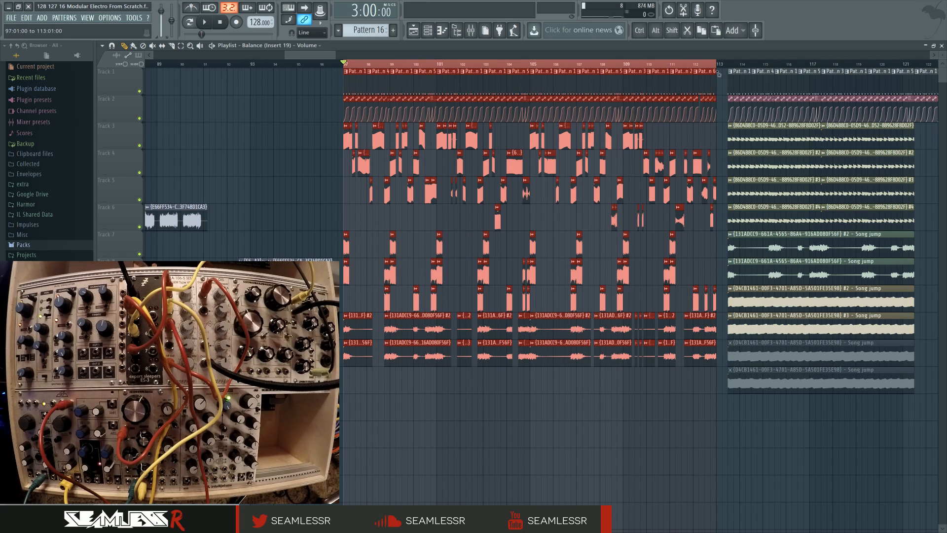
# Open the side track's Fruity parametric EQ 2 and change band 1 to a high pass while the section plays
pyautogui.click(471, 33)
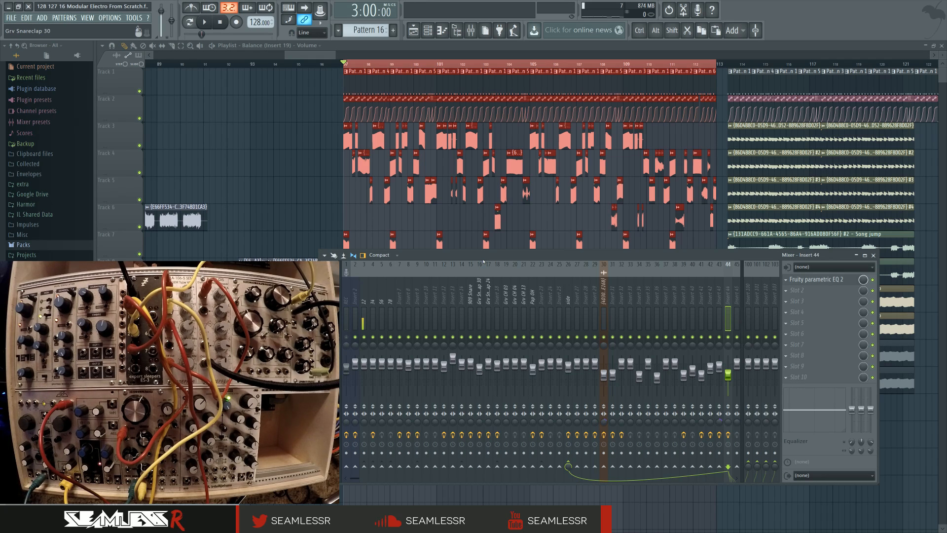
pyautogui.moveTo(484, 260); pyautogui.dragTo(501, 266)
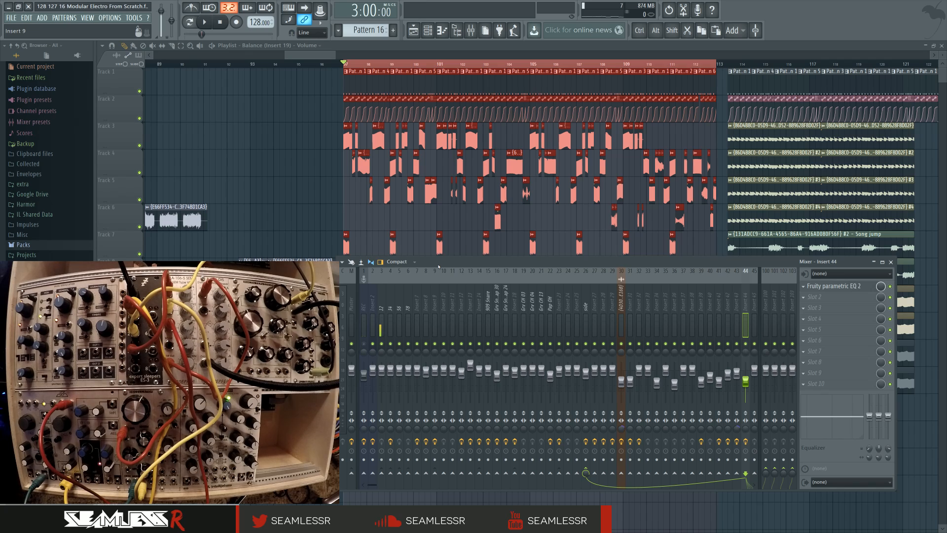
pyautogui.click(587, 301)
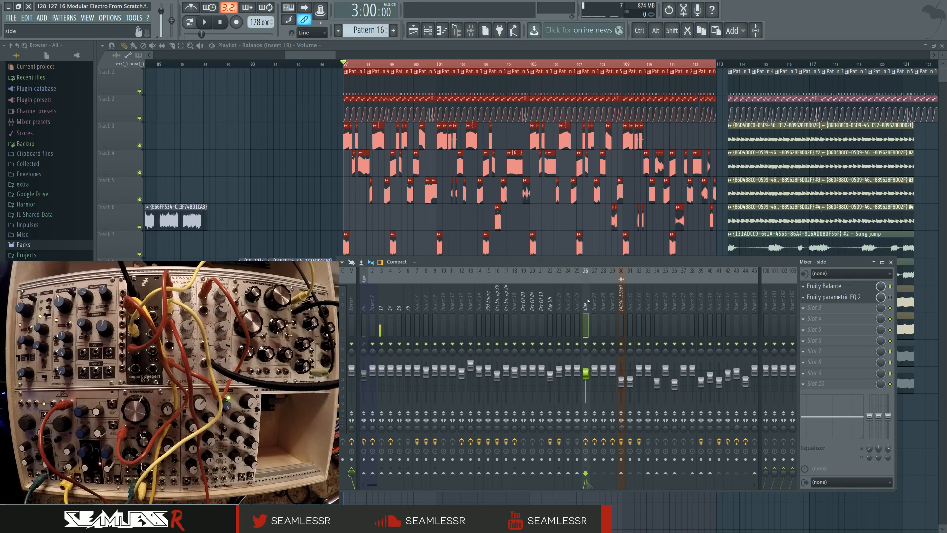
pyautogui.click(853, 299)
pyautogui.press('space')
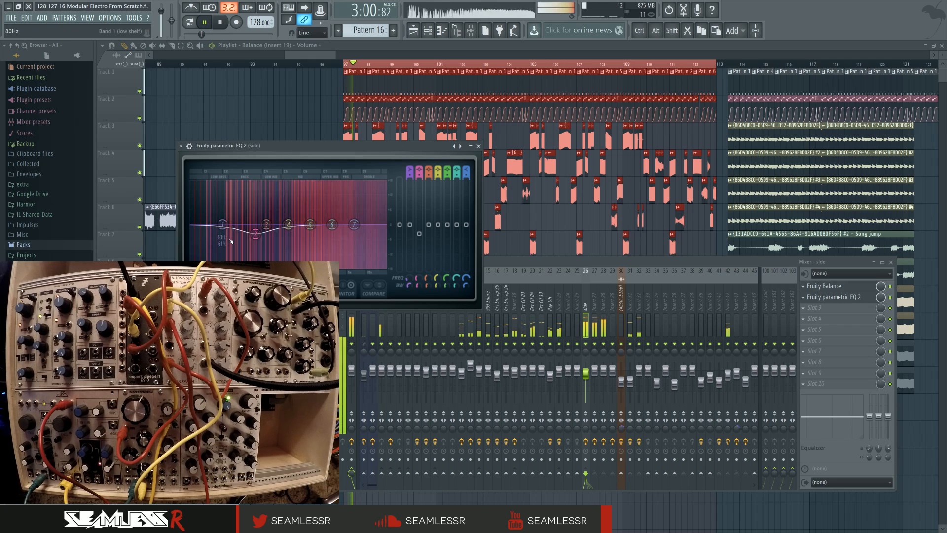
pyautogui.rightClick(222, 225)
pyautogui.moveTo(238, 248)
pyautogui.click(269, 272)
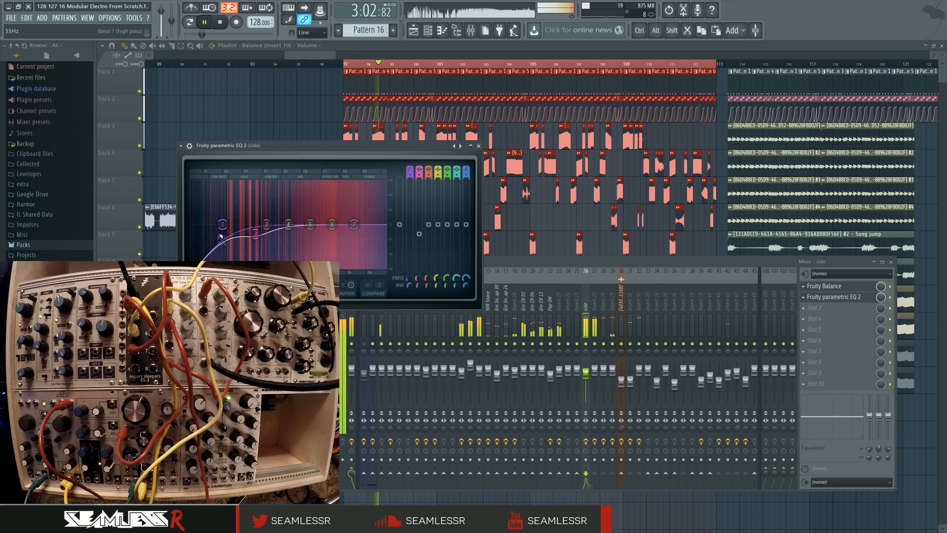
# Steepen the side EQ's band 1 high pass, raise its cutoff to about 117 Hz and close the plugin
pyautogui.rightClick(223, 225)
pyautogui.click(270, 280)
pyautogui.moveTo(223, 225); pyautogui.dragTo(240, 225)
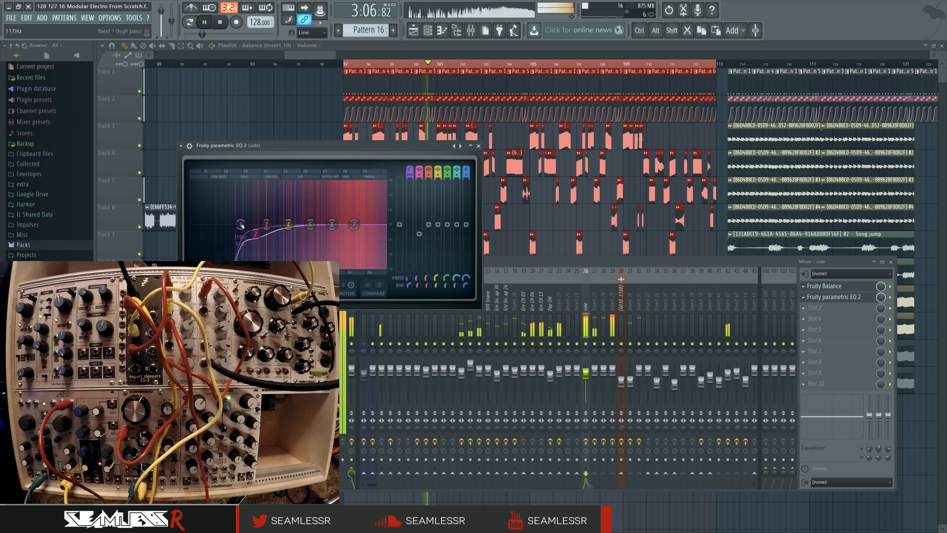
pyautogui.click(479, 146)
pyautogui.moveTo(527, 264); pyautogui.dragTo(523, 270)
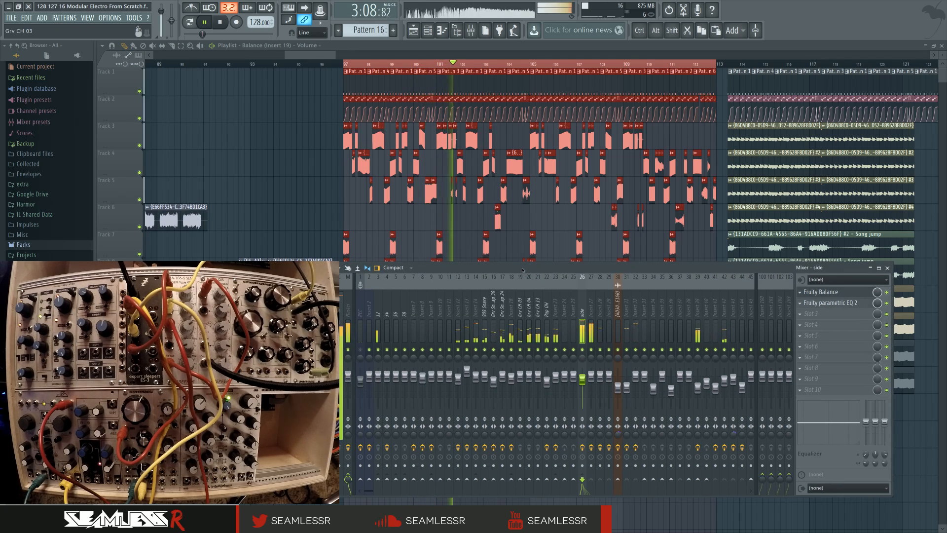
pyautogui.press('space')
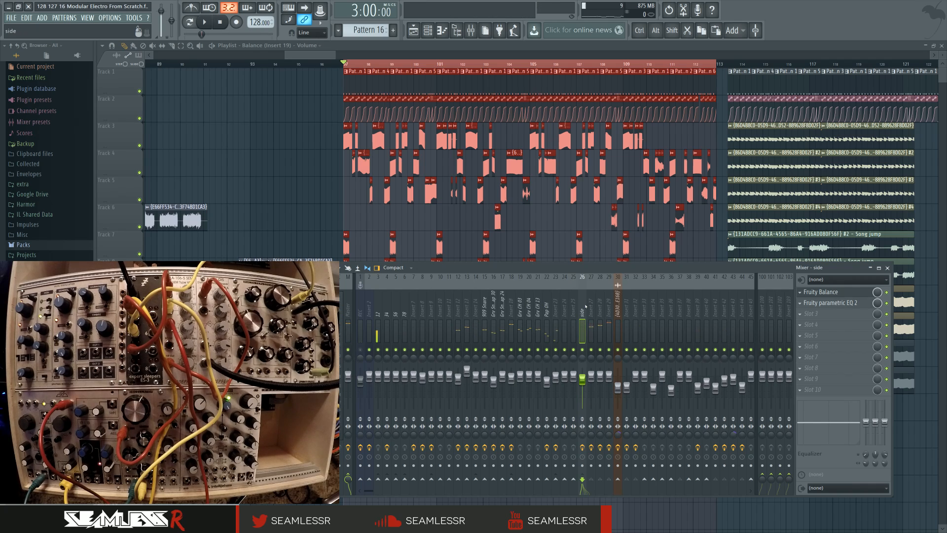
# Create a new empty Pattern 17 and open the piano roll of its MIDI Out channel
pyautogui.click(464, 225)
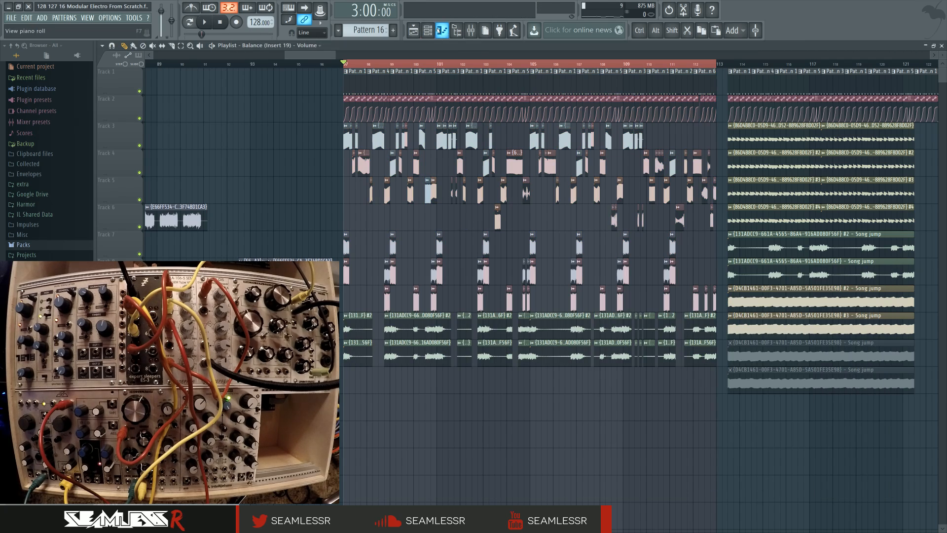
pyautogui.rightClick(382, 31)
pyautogui.click(444, 53)
pyautogui.click(428, 34)
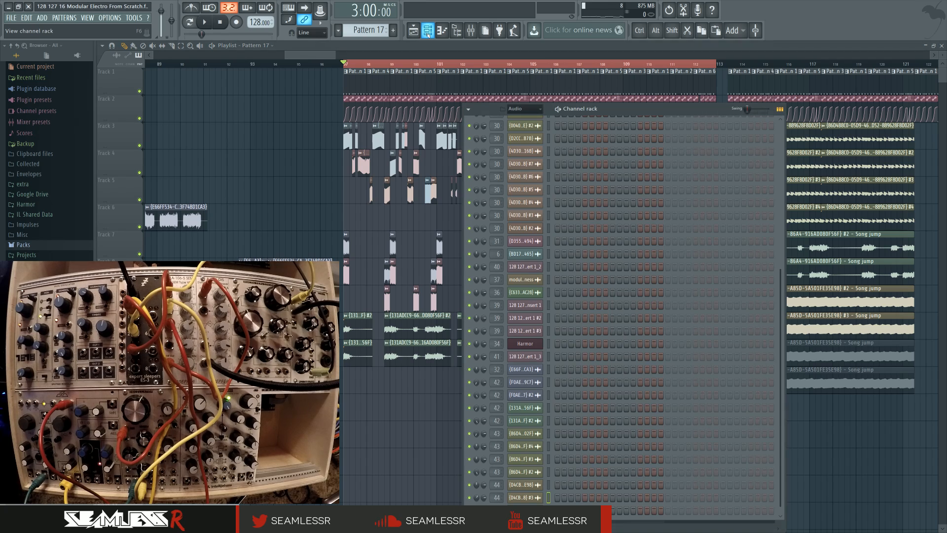
pyautogui.click(471, 31)
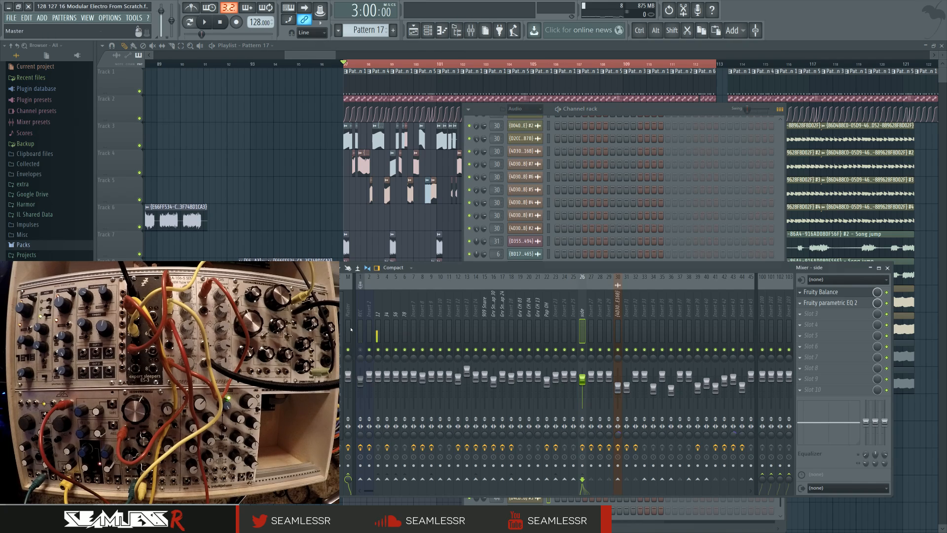
pyautogui.click(623, 113)
pyautogui.scroll(6, 571, 204)
pyautogui.rightClick(536, 144)
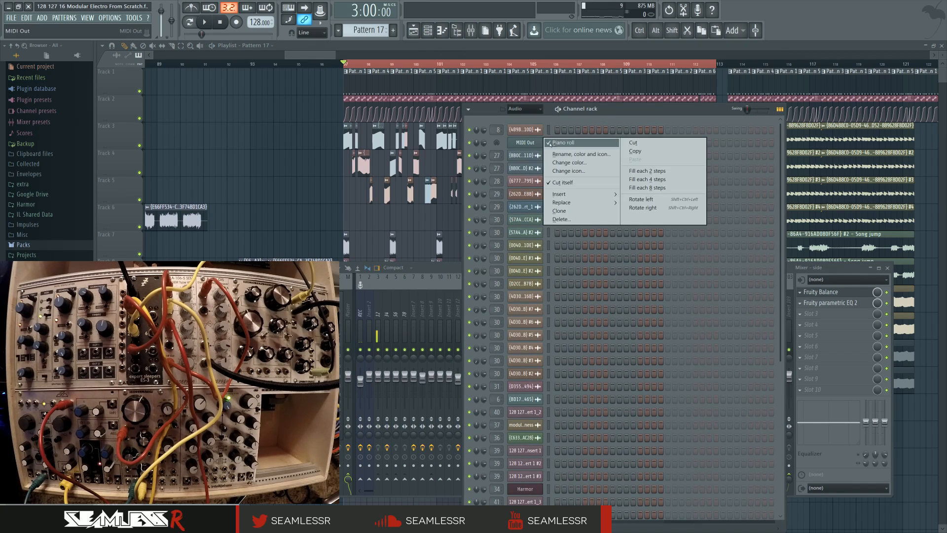
pyautogui.click(550, 144)
pyautogui.rightClick(534, 143)
pyautogui.click(551, 143)
# Draw a half-bar note at the start of Pattern 17, place it on E5 and close the piano roll
pyautogui.moveTo(444, 291); pyautogui.dragTo(370, 324)
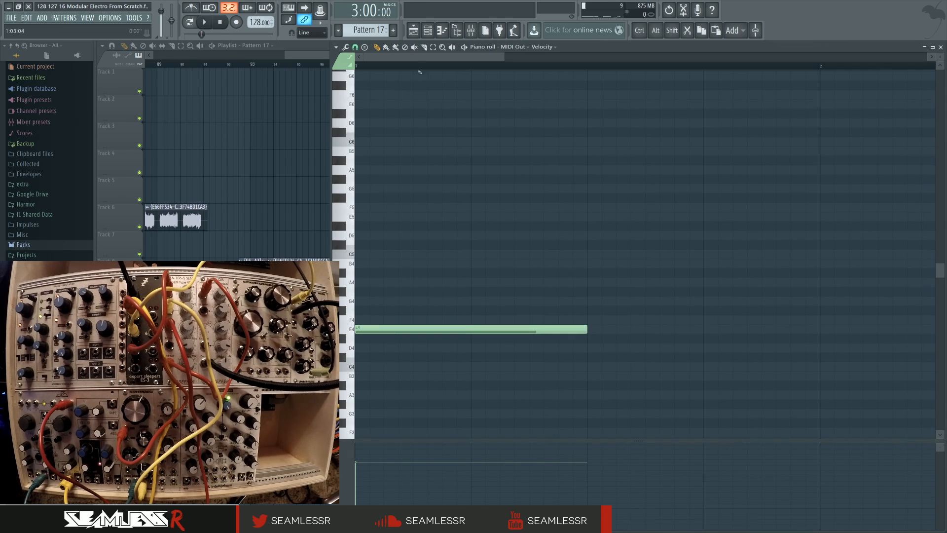
pyautogui.moveTo(373, 328)
pyautogui.mouseDown()
pyautogui.moveTo(369, 208)
pyautogui.moveTo(369, 217)
pyautogui.mouseUp()
pyautogui.rightClick(389, 329)
pyautogui.press('F7')
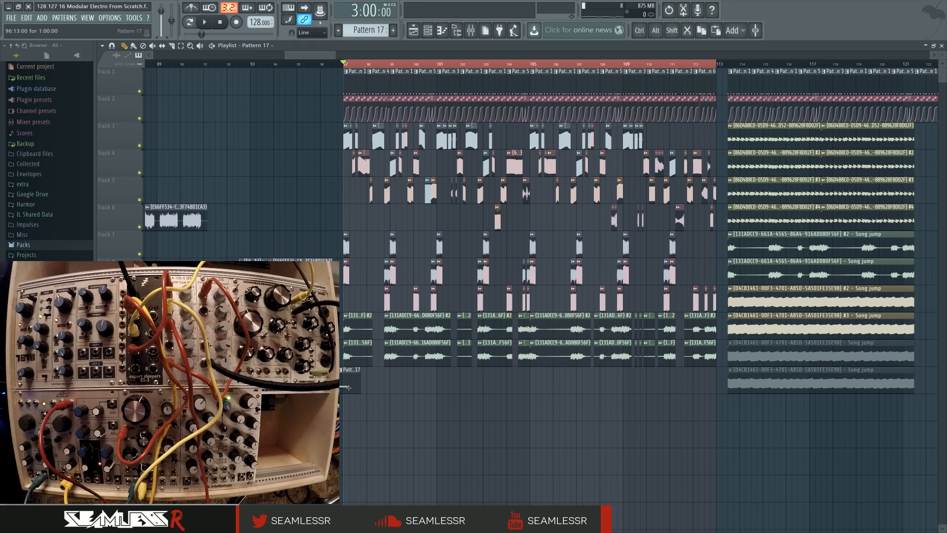
# Extend the Pattern 17 clip across bars 97 to 113 beneath the other clips and play it with the mixer open
pyautogui.moveTo(369, 387); pyautogui.dragTo(716, 385)
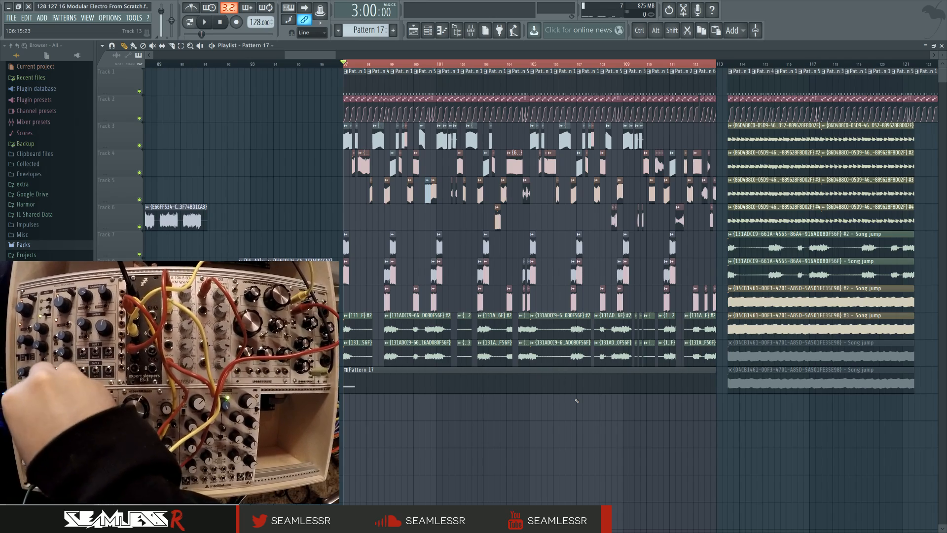
pyautogui.press('space')
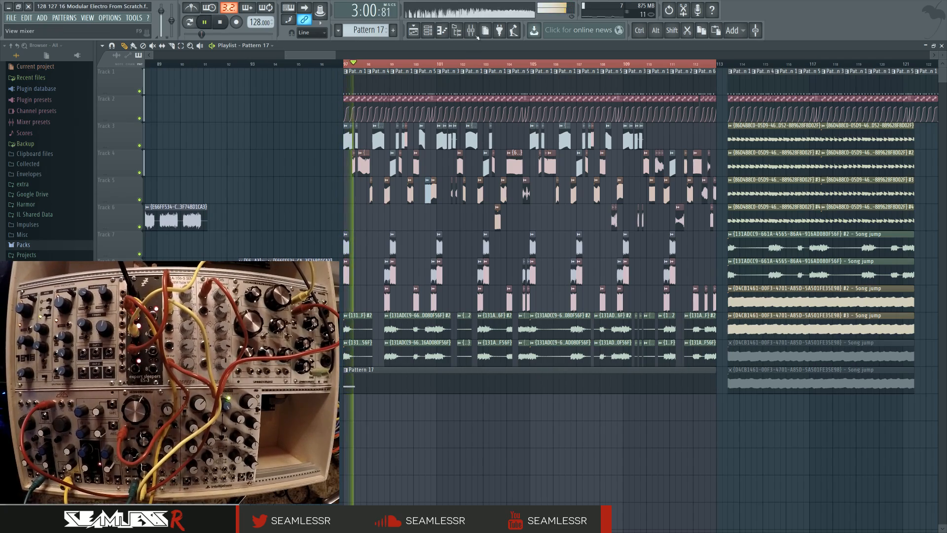
pyautogui.press('F9')
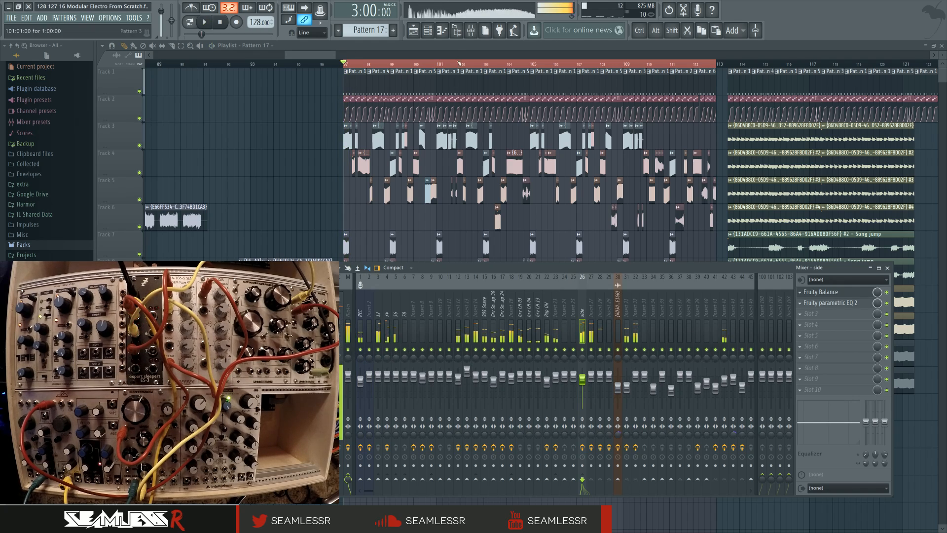
pyautogui.press('space')
# Reopen Pattern 17's MIDI Out piano roll and move its note down an octave to E4
pyautogui.click(428, 30)
pyautogui.click(572, 144)
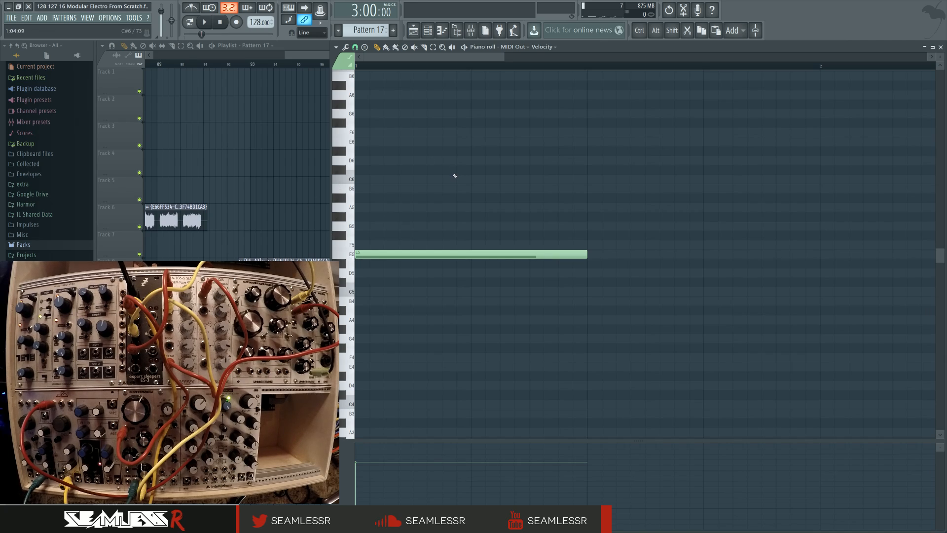
pyautogui.rightClick(281, 161)
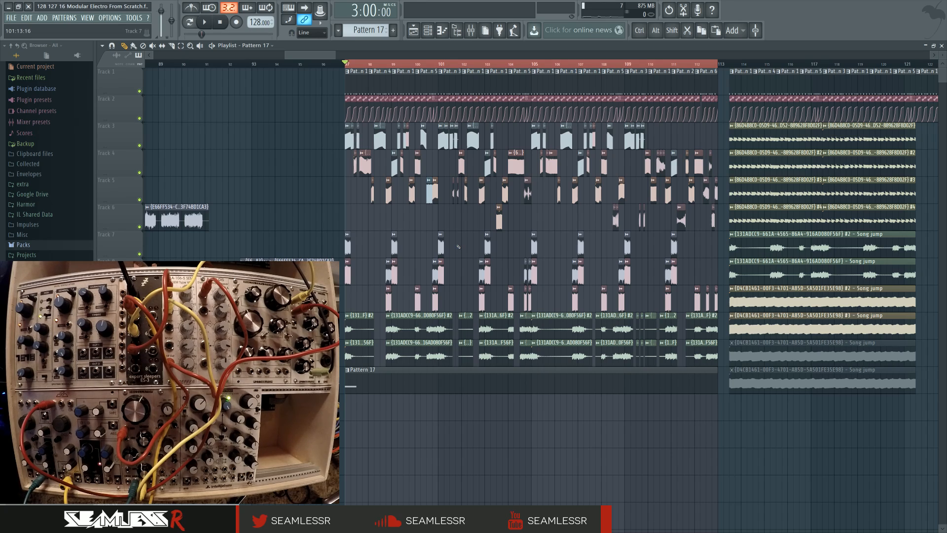
pyautogui.doubleClick(364, 390)
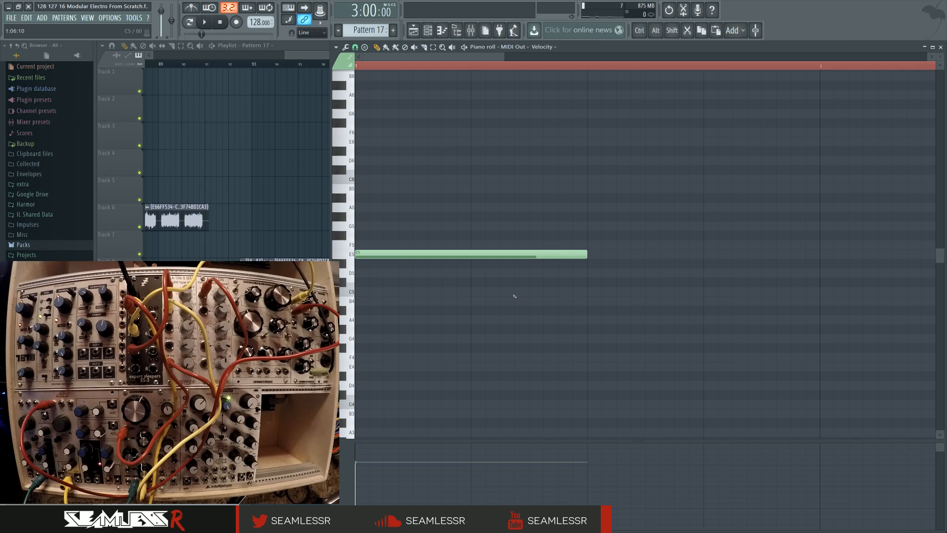
pyautogui.scroll(-4, 523, 292)
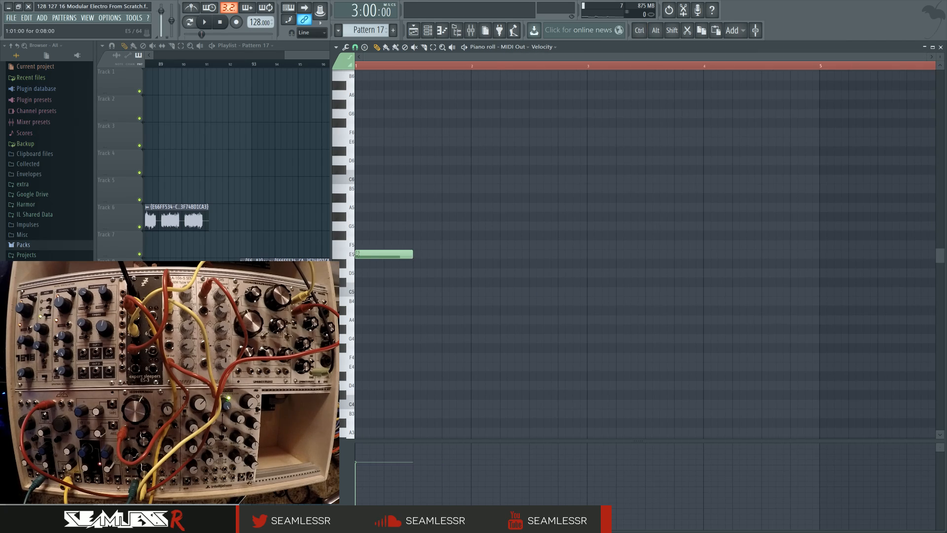
pyautogui.moveTo(386, 250); pyautogui.dragTo(379, 369)
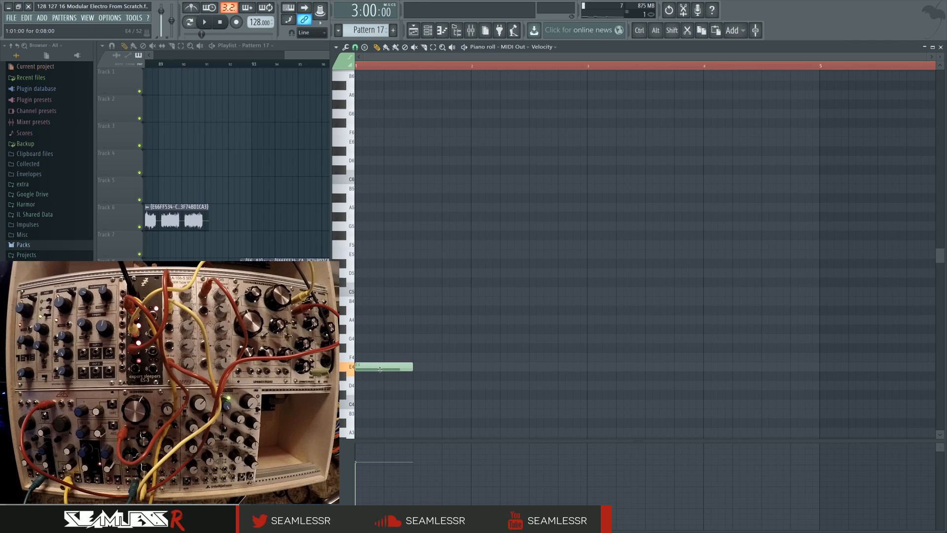
# Play the Pattern 17 line with the arrangement in the playlist and reopen its MIDI Out piano roll
pyautogui.press('F5')
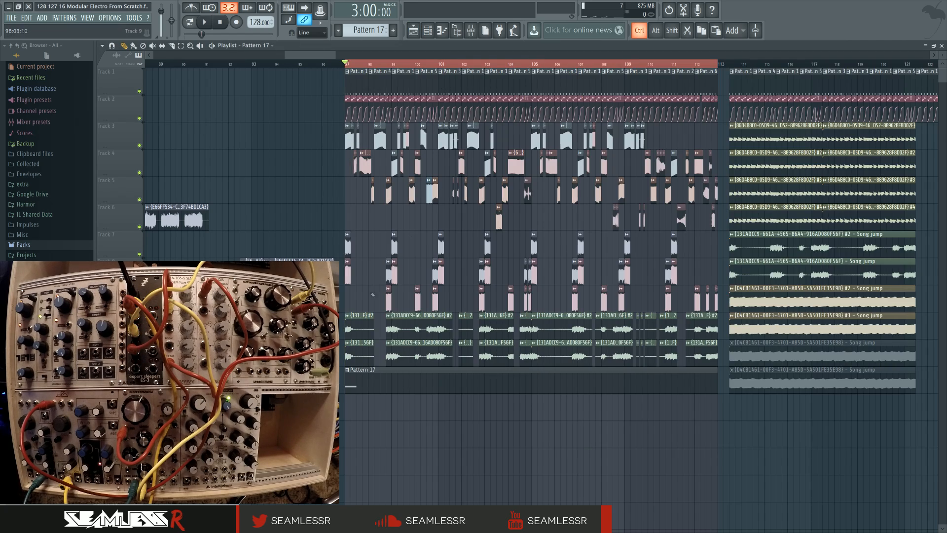
pyautogui.press('space')
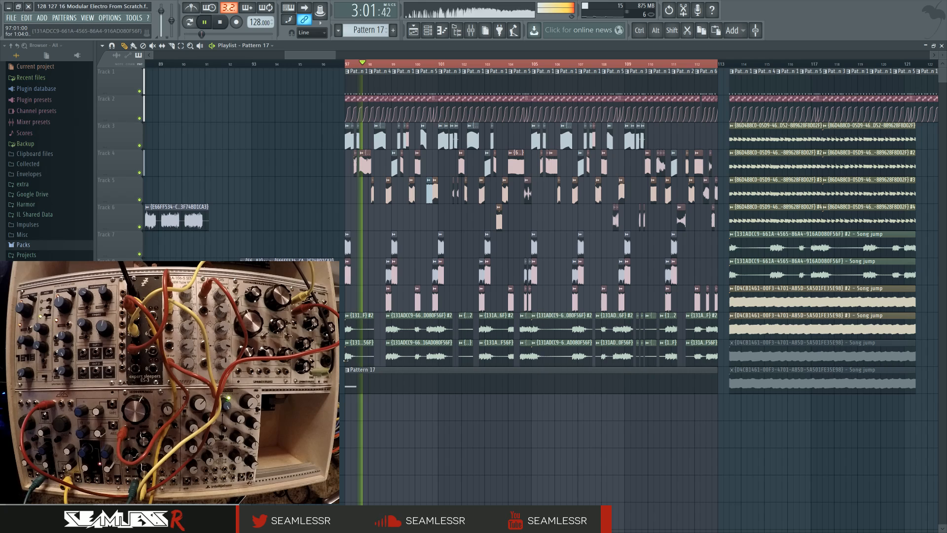
pyautogui.doubleClick(355, 377)
pyautogui.press('space')
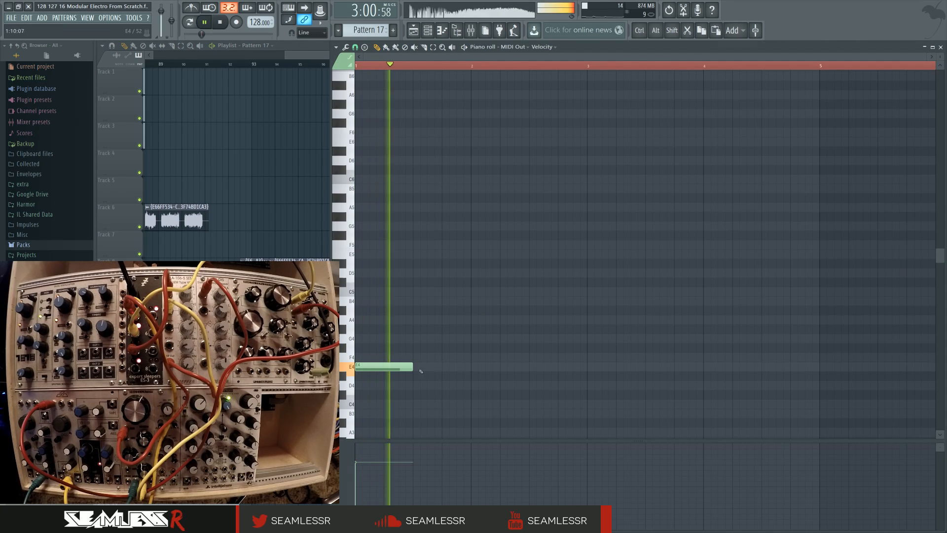
# Lengthen the E4 note in Pattern 17 to one full bar and play it back
pyautogui.press('space')
pyautogui.moveTo(411, 368); pyautogui.dragTo(470, 369)
pyautogui.press('space')
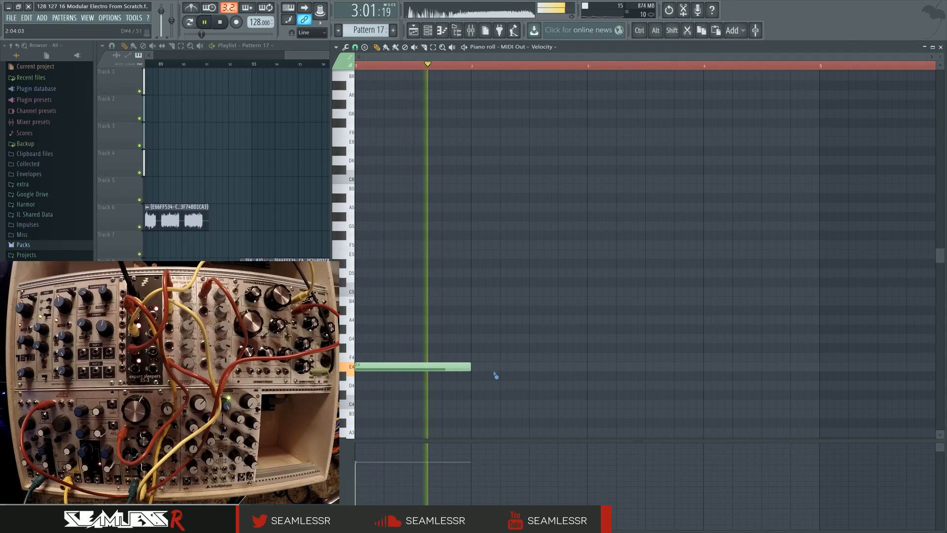
pyautogui.press('space')
pyautogui.scroll(-2, 526, 383)
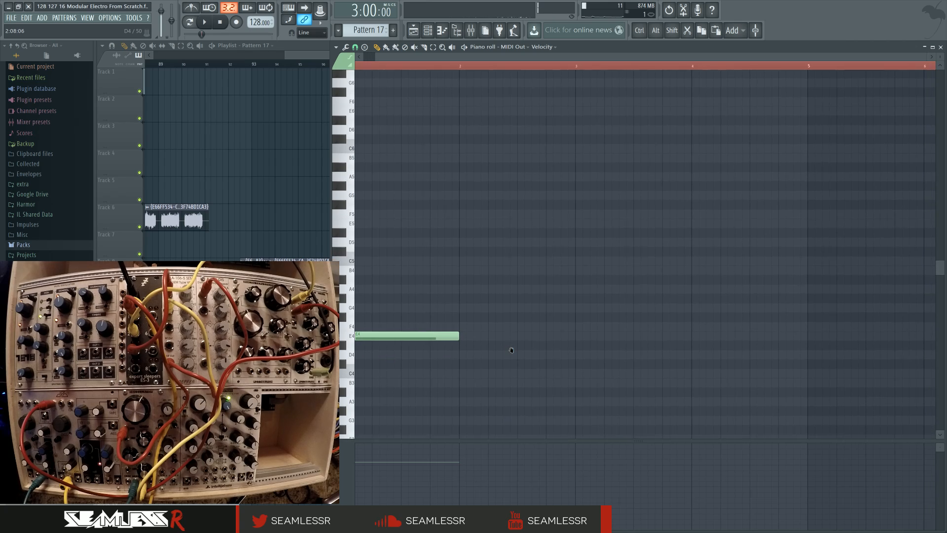
pyautogui.press('space')
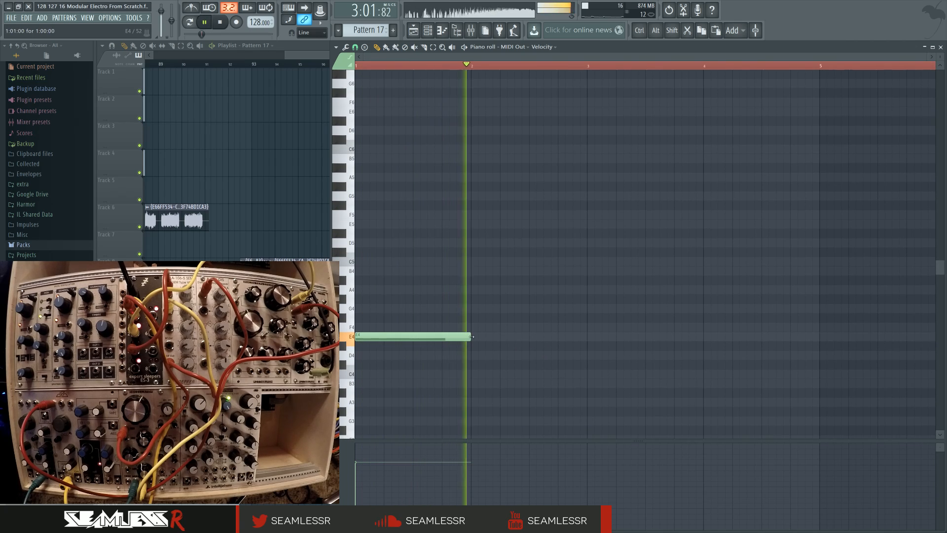
# Shorten the first E4 note to 14 steps, fill the end of bar 1 with a two-step E5 note and audition it
pyautogui.press('space')
pyautogui.moveTo(470, 337); pyautogui.dragTo(458, 221)
pyautogui.click(454, 309)
pyautogui.press('space')
pyautogui.moveTo(558, 224); pyautogui.dragTo(471, 225)
pyautogui.press('space')
pyautogui.press('space')
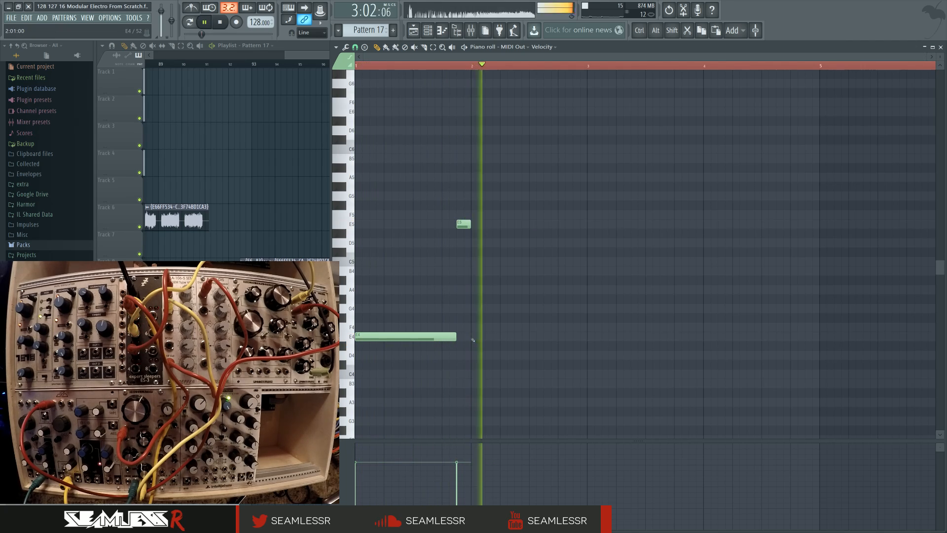
# Try a two-step D5 note at the start of bar 2, delete it and lengthen the E5 note to four steps instead
pyautogui.press('space')
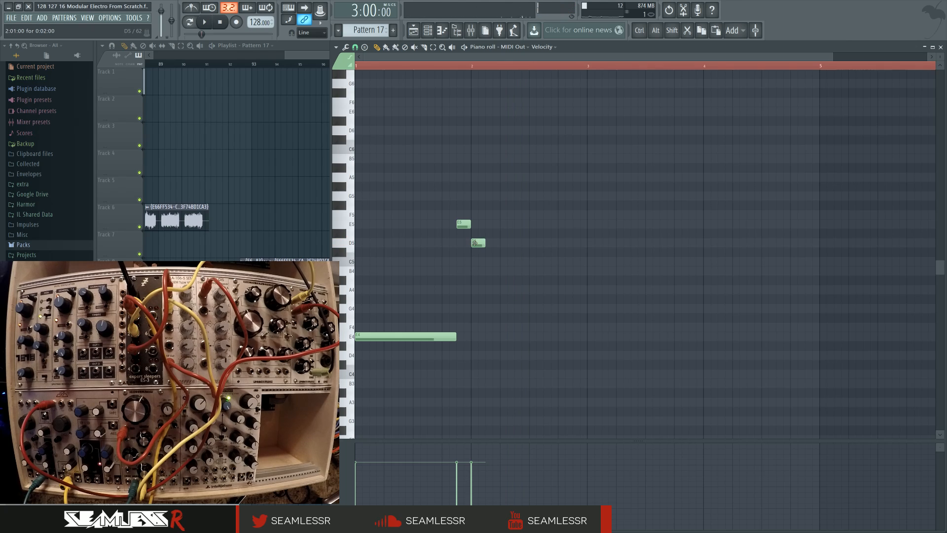
pyautogui.rightClick(472, 243)
pyautogui.press('space')
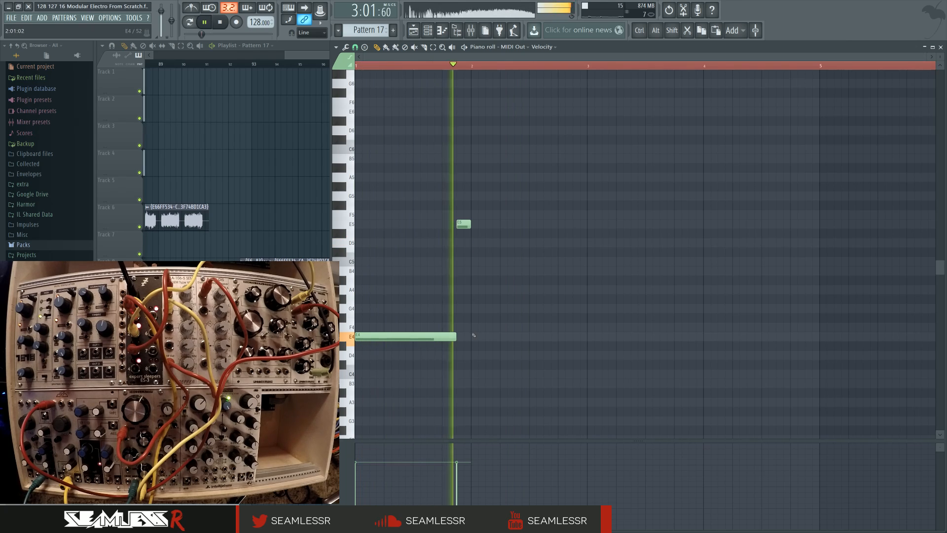
pyautogui.press('space')
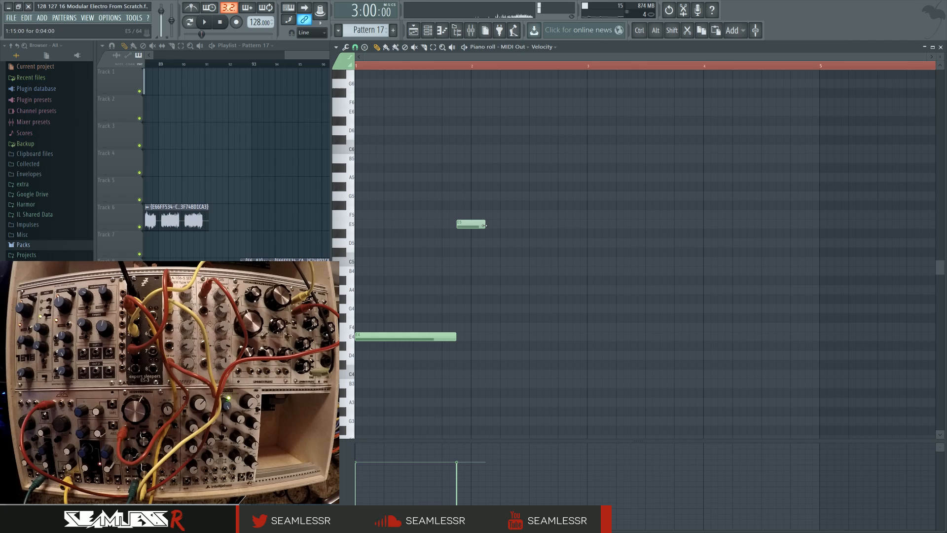
pyautogui.press('space')
# Add one-step D5 and G4 notes at 2:03 and 2:04, followed by an eight-step E4 note at 2:05
pyautogui.click(495, 244)
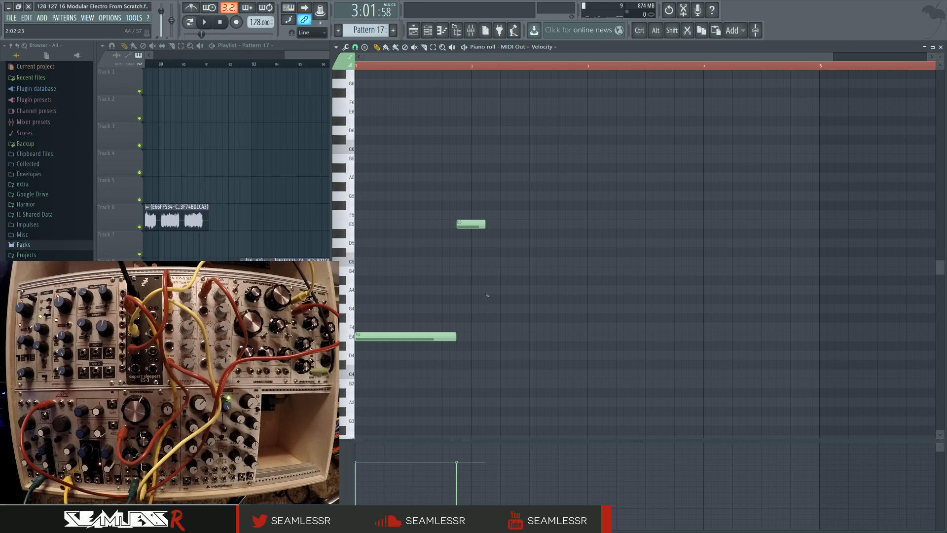
pyautogui.click(502, 339)
pyautogui.press('space')
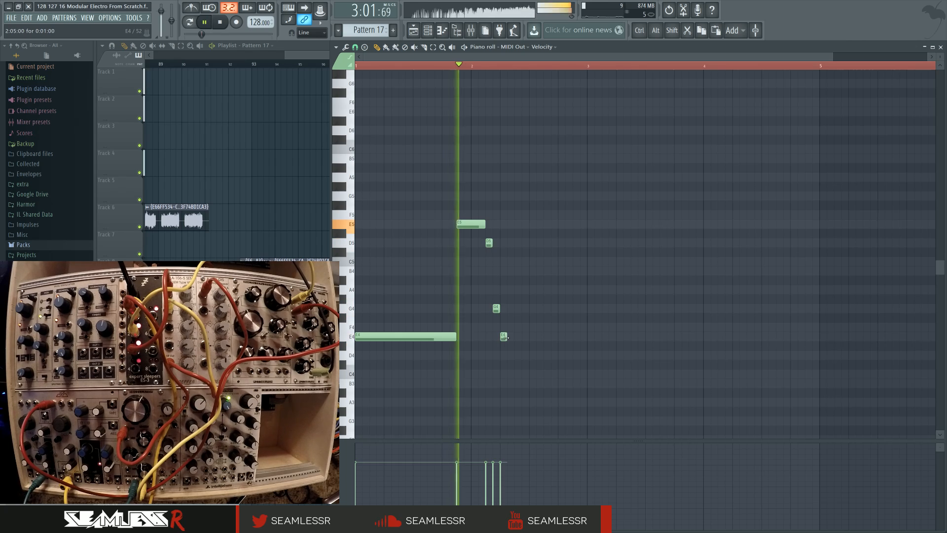
pyautogui.moveTo(527, 339); pyautogui.dragTo(557, 339)
# Add a four-step note at 2:13, place it on D4 and play the phrase
pyautogui.click(562, 309)
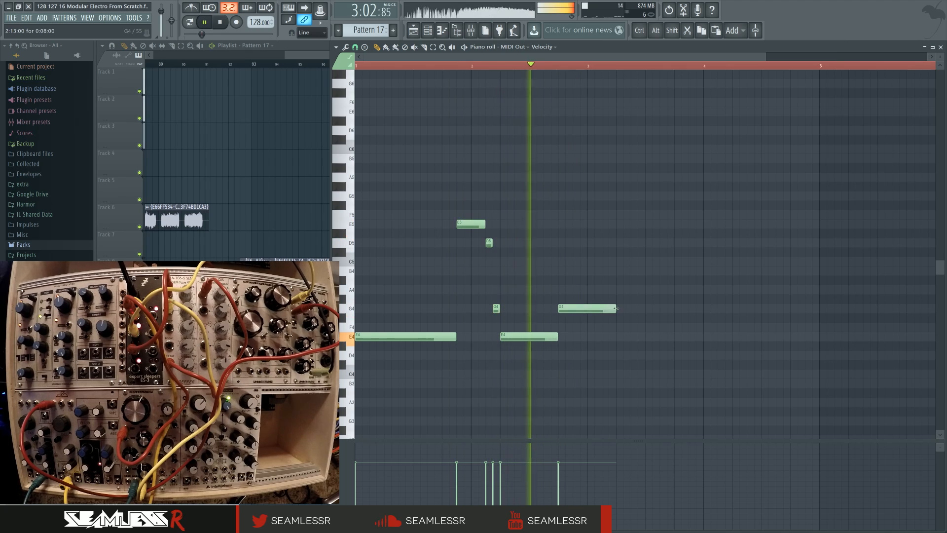
pyautogui.moveTo(615, 309); pyautogui.dragTo(572, 356)
pyautogui.press('space')
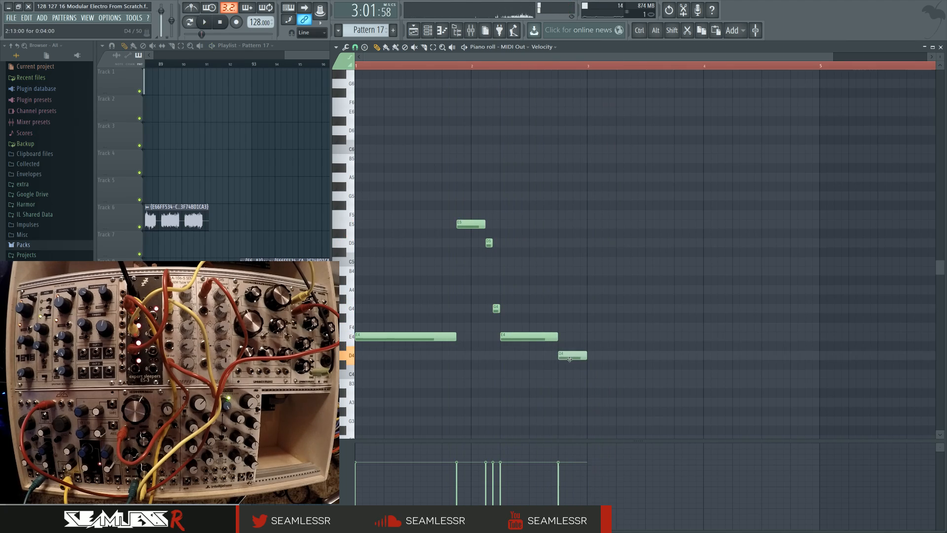
pyautogui.press('space')
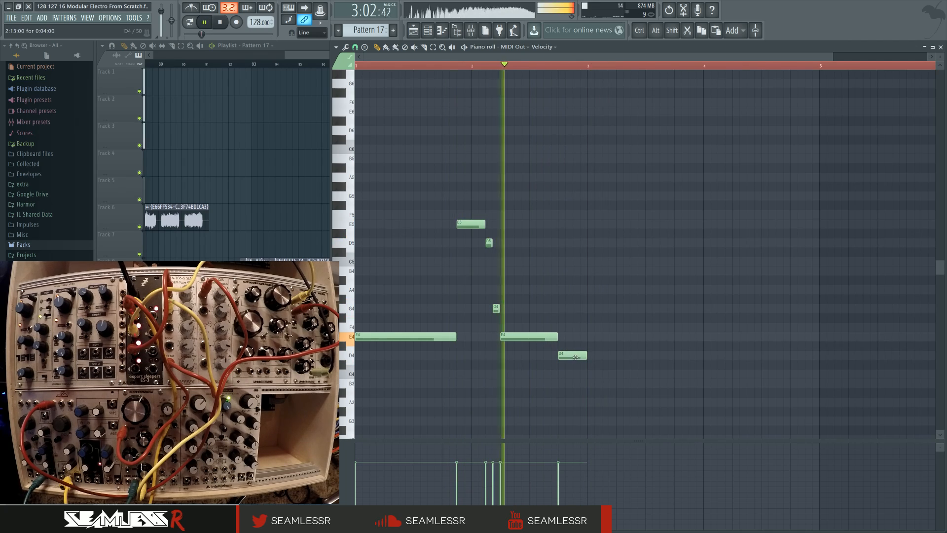
# Try the note at 2:13 on D5, settle it on G4, and add a four-step E4 note at the start of bar 3
pyautogui.moveTo(572, 356); pyautogui.dragTo(572, 242)
pyautogui.click(591, 338)
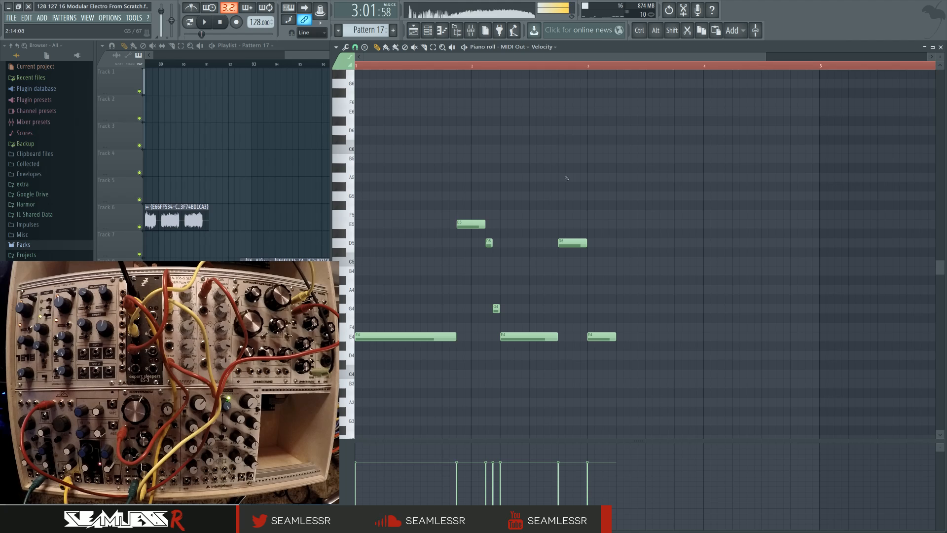
pyautogui.press('space')
pyautogui.moveTo(568, 249); pyautogui.dragTo(569, 315)
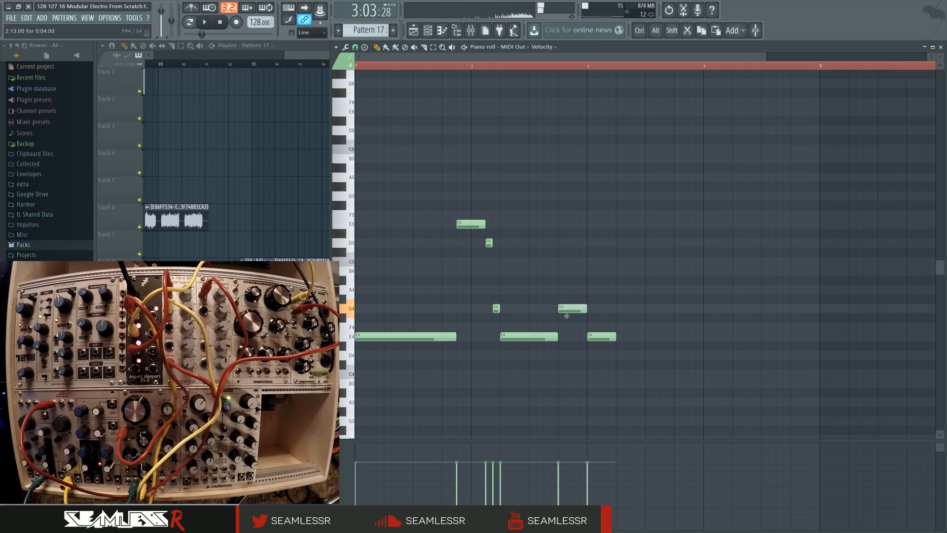
pyautogui.press('space')
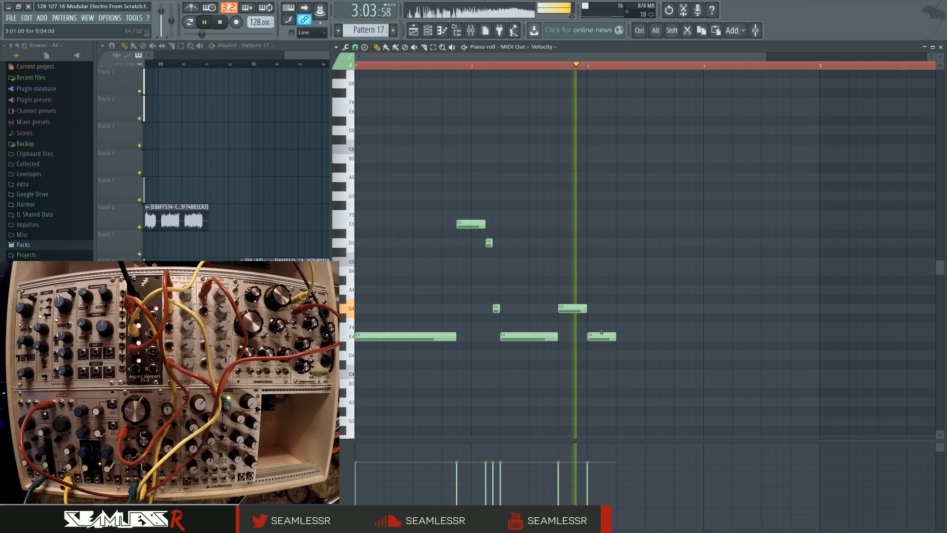
# Lengthen bar 3's E4 note to 14 steps and follow it with one-step A4, G4 and E4 notes leading into bar 4
pyautogui.moveTo(621, 342); pyautogui.dragTo(547, 344)
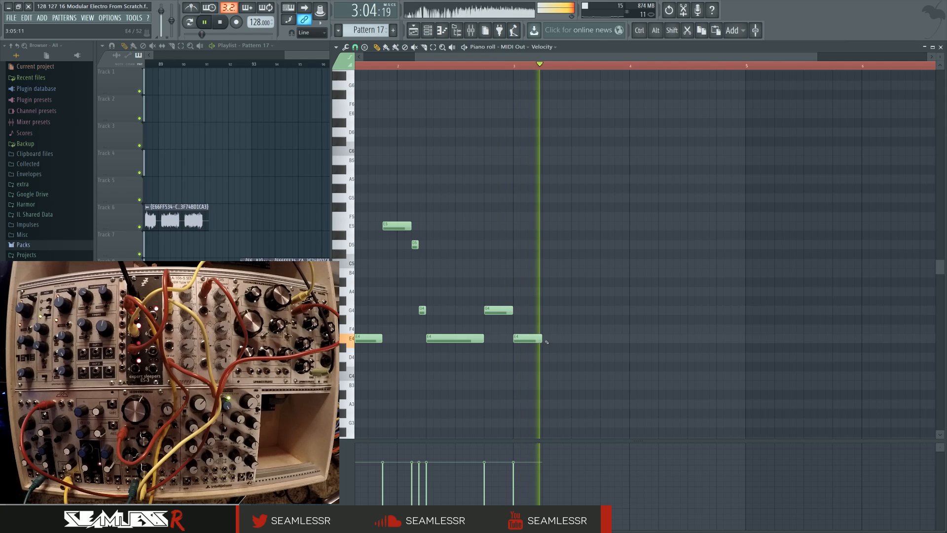
pyautogui.moveTo(540, 340); pyautogui.dragTo(615, 340)
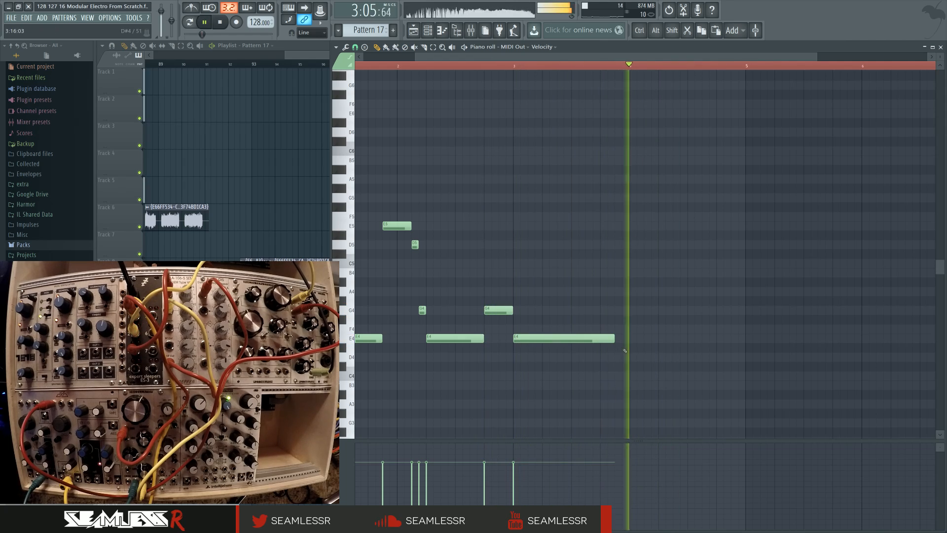
pyautogui.click(619, 291)
pyautogui.press('space')
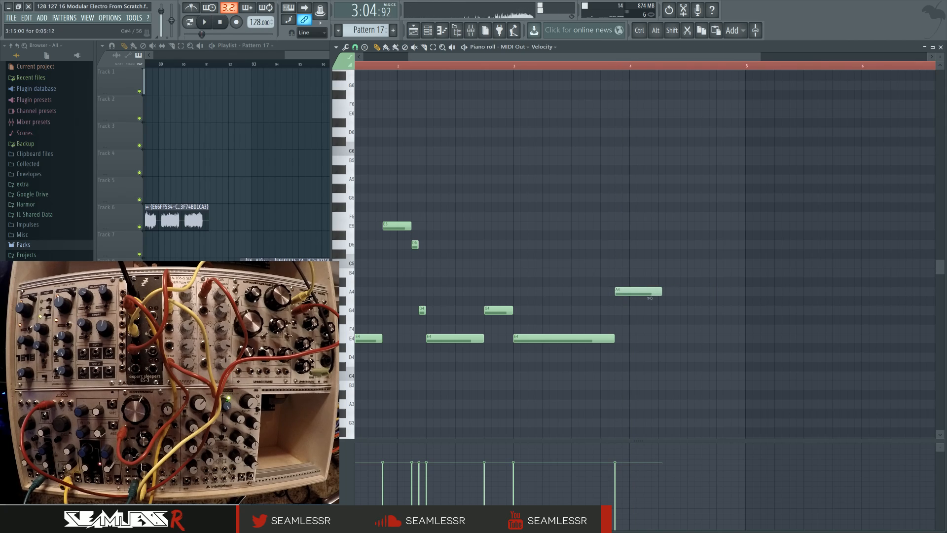
pyautogui.click(625, 310)
pyautogui.click(633, 338)
pyautogui.press('space')
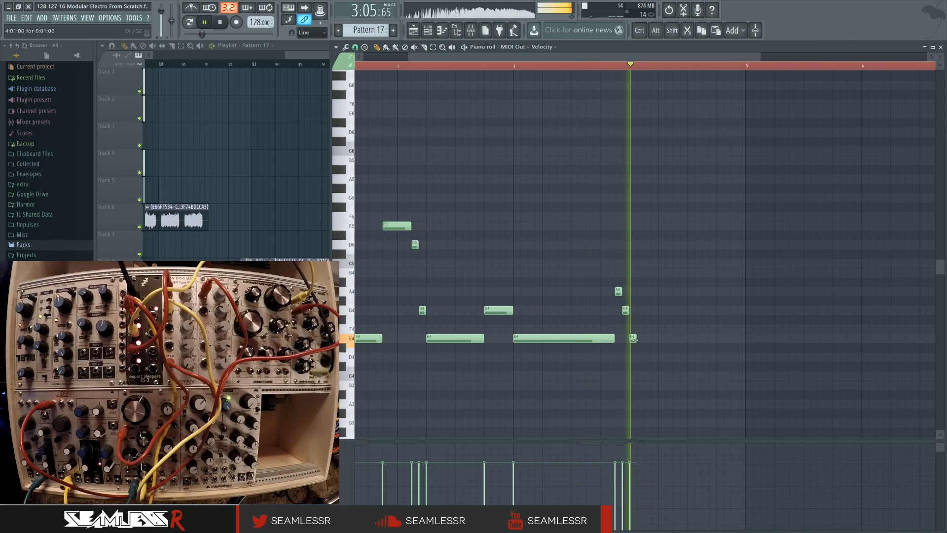
# Replace the E4 note at the start of bar 4 with an eight-step G4 note
pyautogui.moveTo(635, 340); pyautogui.dragTo(650, 340)
pyautogui.rightClick(646, 339)
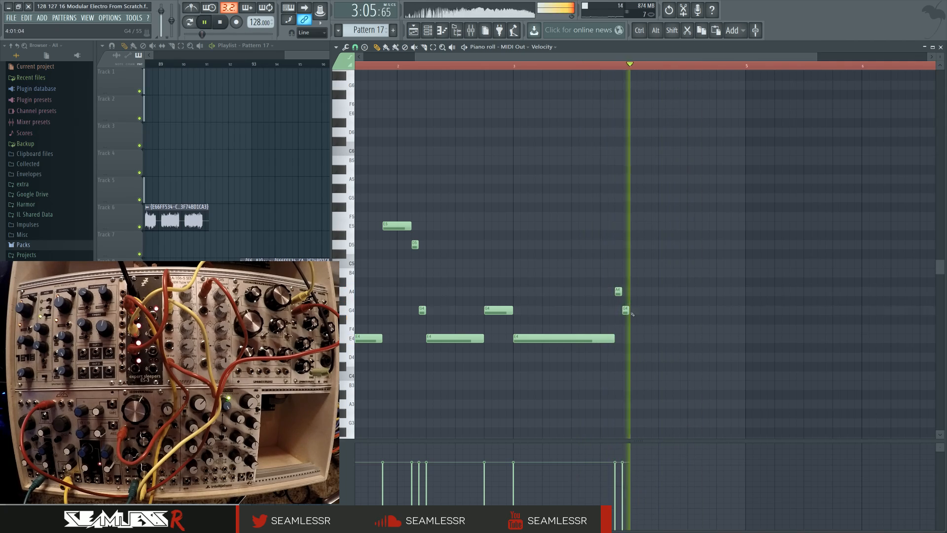
pyautogui.press('space')
pyautogui.press('space')
pyautogui.click(633, 310)
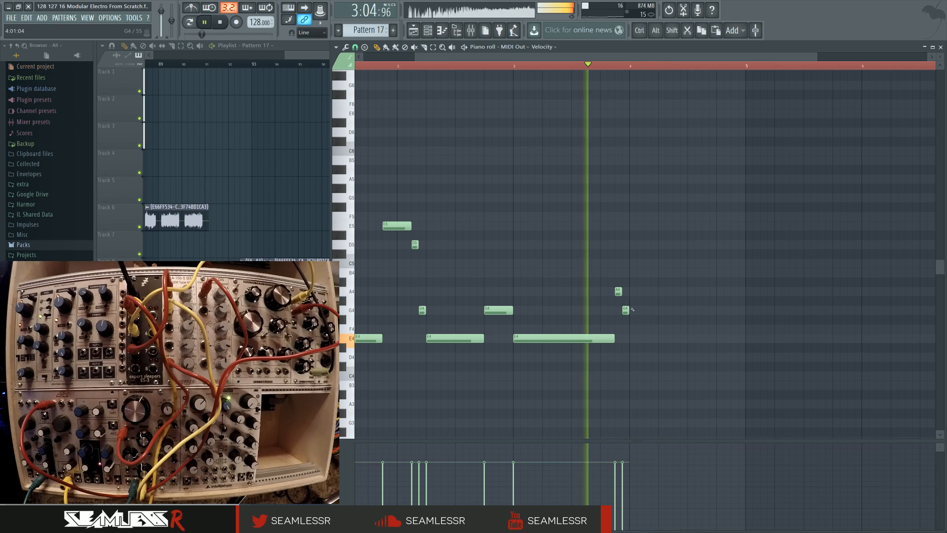
pyautogui.moveTo(654, 311); pyautogui.dragTo(688, 312)
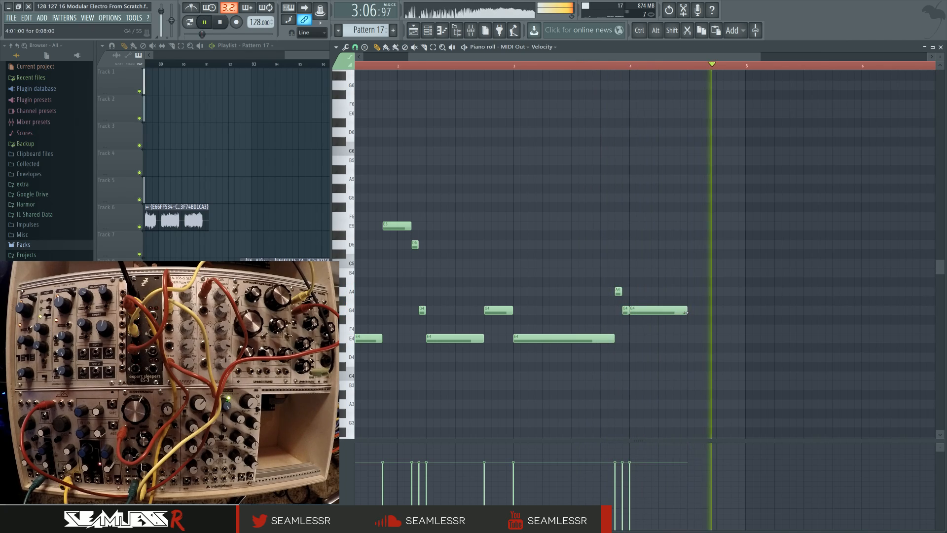
# Finish bar 4 with a four-step A4 note at 4:09 and a four-step D4 note at 4:13, and play from bar 4
pyautogui.click(692, 245)
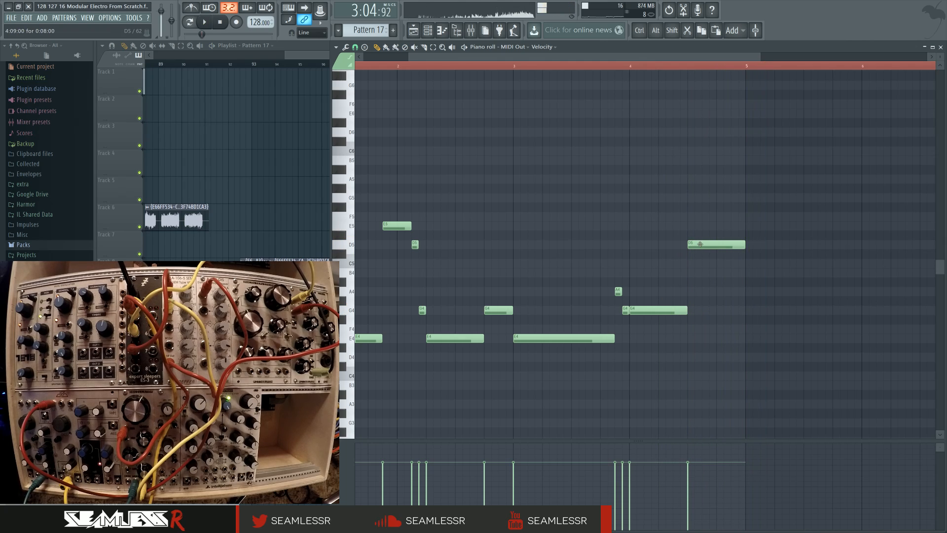
pyautogui.moveTo(689, 245); pyautogui.dragTo(716, 245)
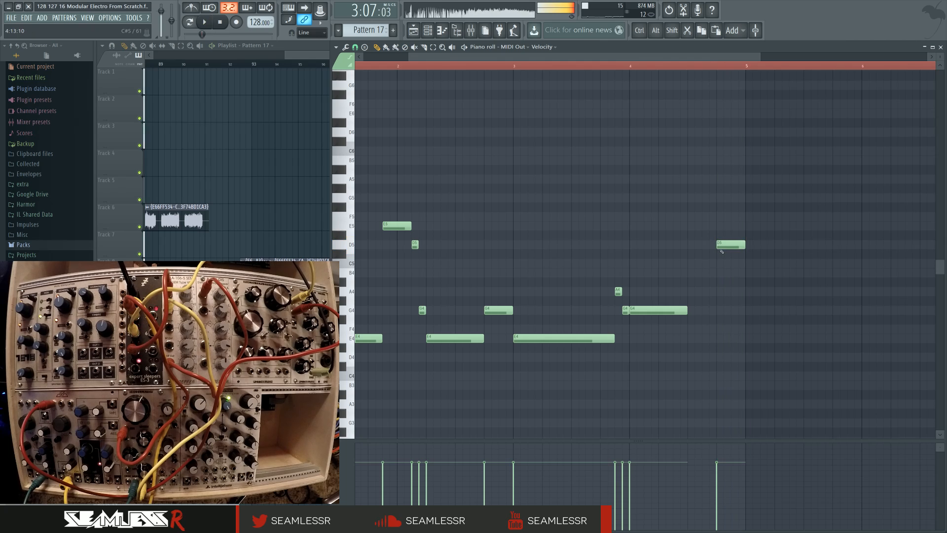
pyautogui.moveTo(724, 250); pyautogui.dragTo(724, 365)
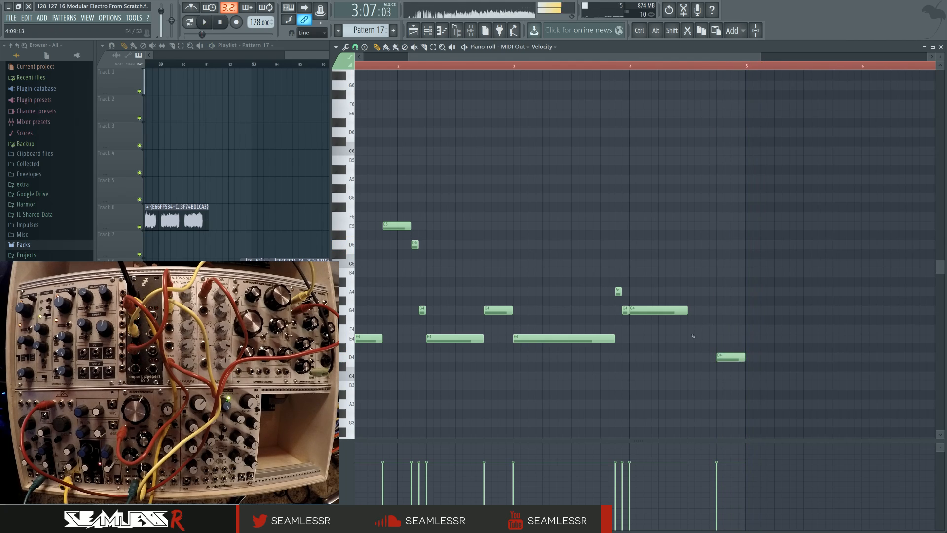
pyautogui.click(691, 291)
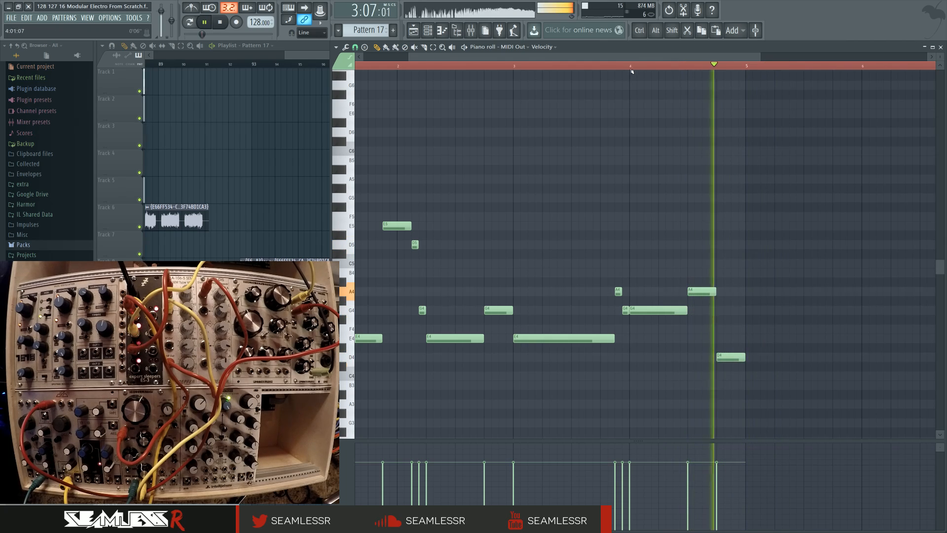
pyautogui.click(630, 66)
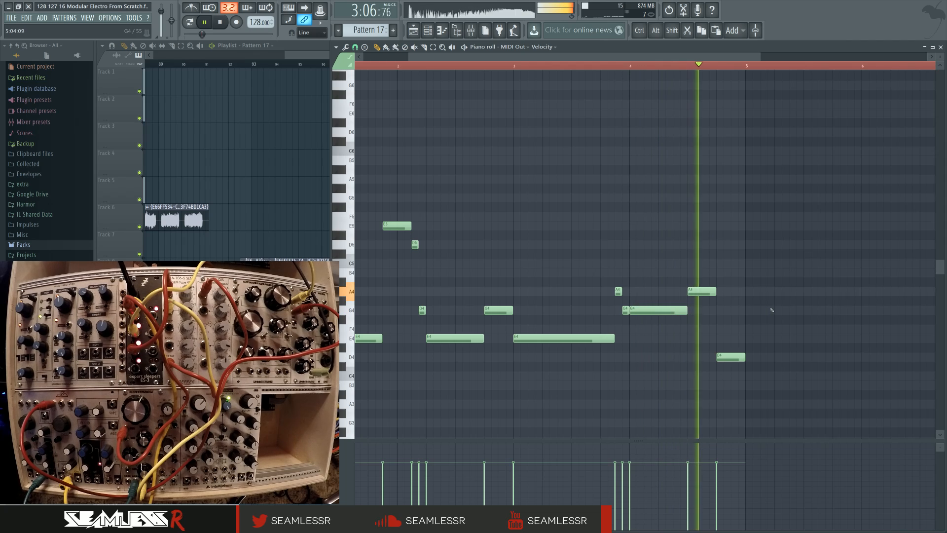
# Add a seven-step E4 note at the start of bar 5 and a second, shorter E4 note at 5:09
pyautogui.moveTo(772, 311); pyautogui.dragTo(522, 332)
pyautogui.click(555, 342)
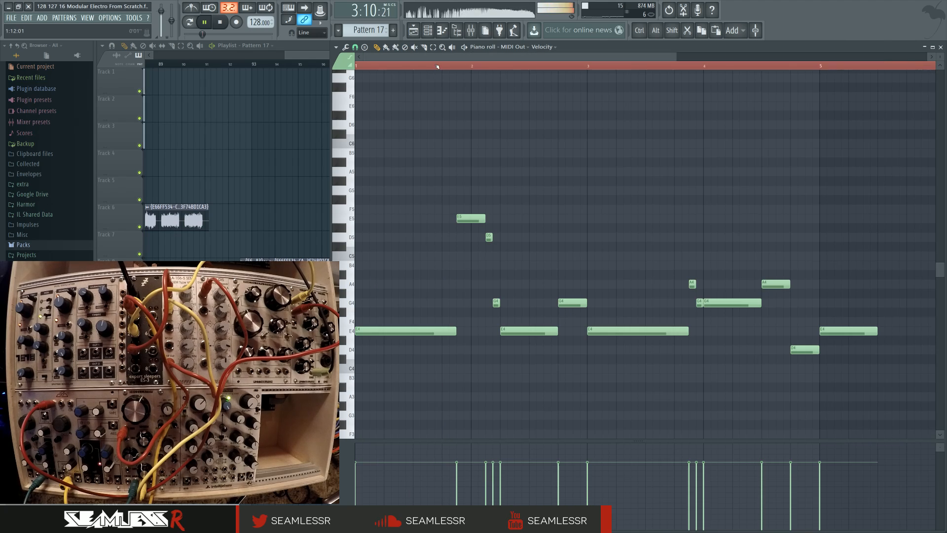
pyautogui.moveTo(849, 269); pyautogui.dragTo(693, 273)
pyautogui.scroll(3, 824, 346)
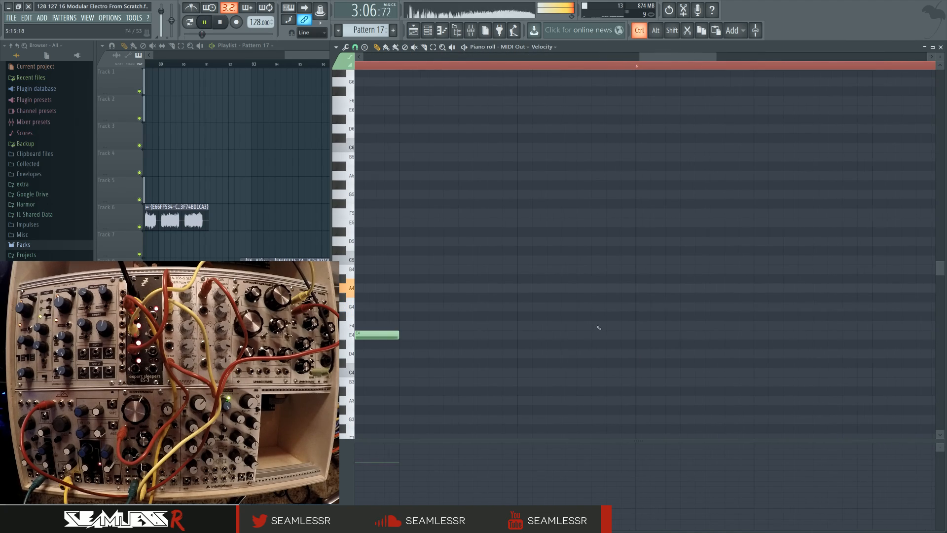
pyautogui.scroll(-1, 598, 327)
pyautogui.moveTo(604, 325); pyautogui.dragTo(668, 327)
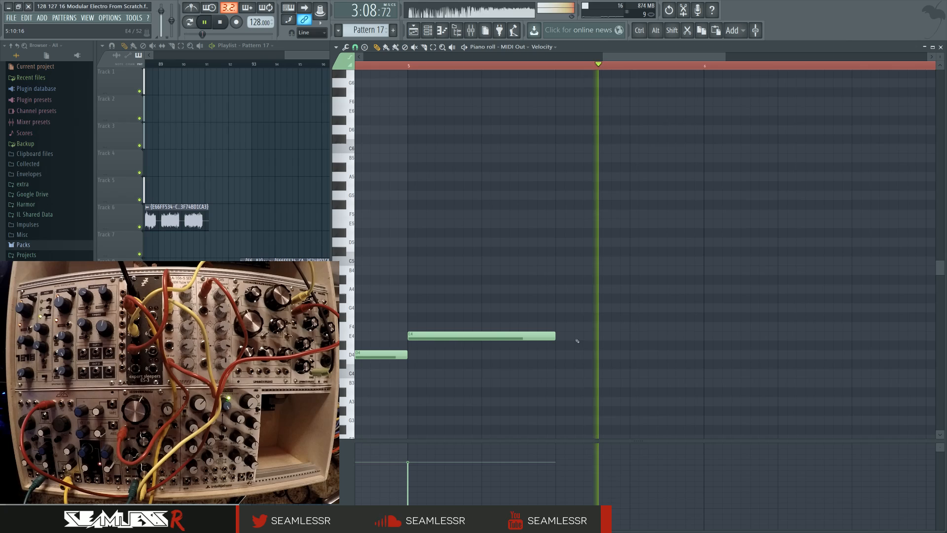
pyautogui.moveTo(531, 338); pyautogui.dragTo(538, 338)
pyautogui.click(560, 337)
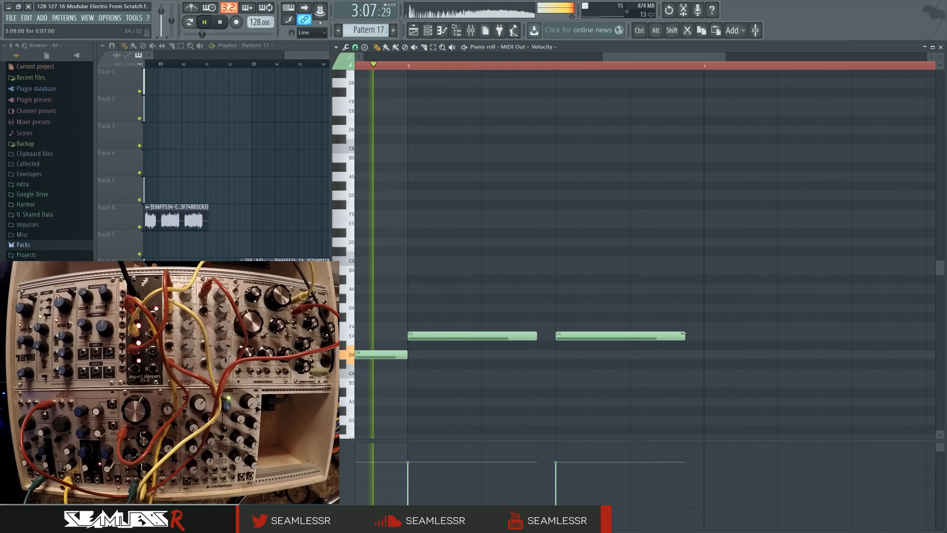
pyautogui.moveTo(684, 337); pyautogui.dragTo(606, 337)
# Stop playback, close the piano roll and enlarge the playlist view of bars 97 to 113
pyautogui.press('space')
pyautogui.press('F7')
pyautogui.scroll(6, 437, 247)
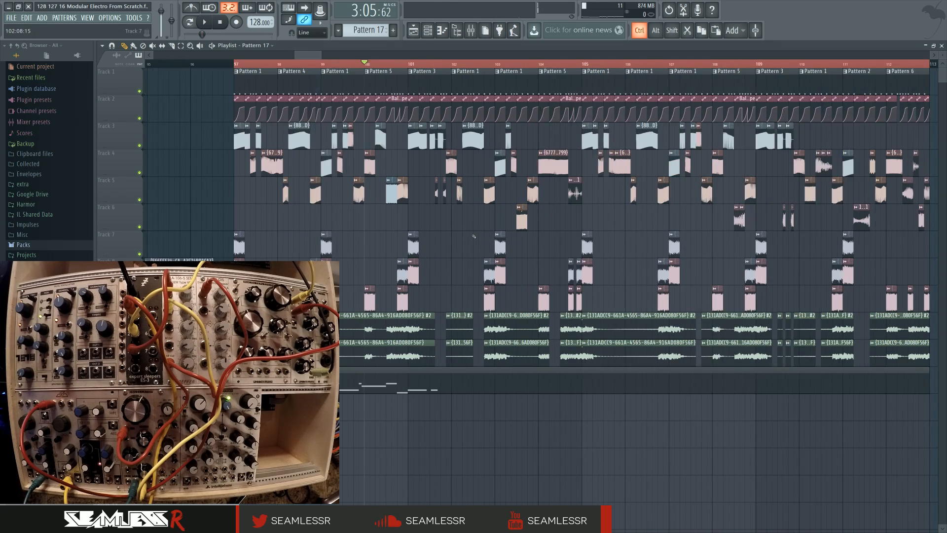
# Shorten the second E4 note in bar 5, at 5:09, to two steps and add a two-step E4 note at 5:12
pyautogui.scroll(5, 436, 248)
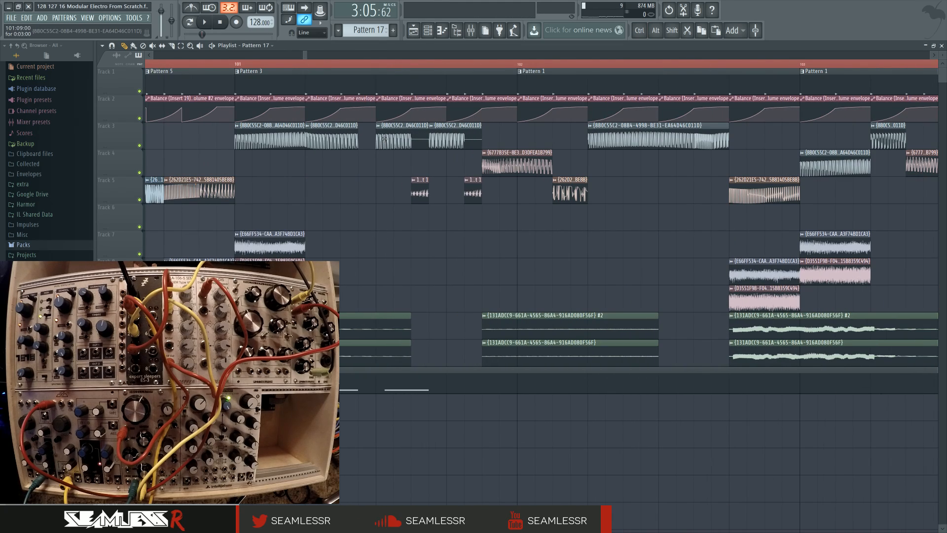
pyautogui.press('F7')
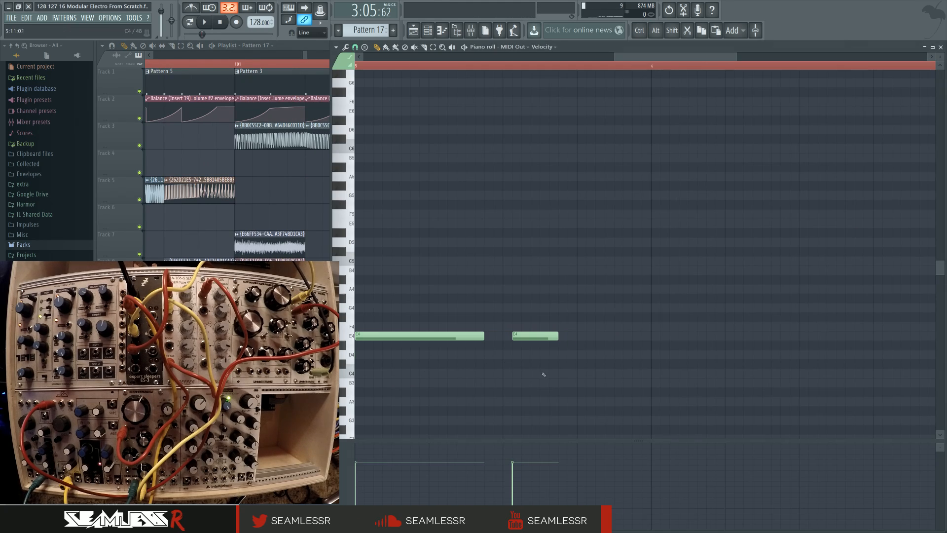
pyautogui.moveTo(539, 340)
pyautogui.mouseDown()
pyautogui.moveTo(526, 339)
pyautogui.moveTo(535, 339)
pyautogui.mouseUp()
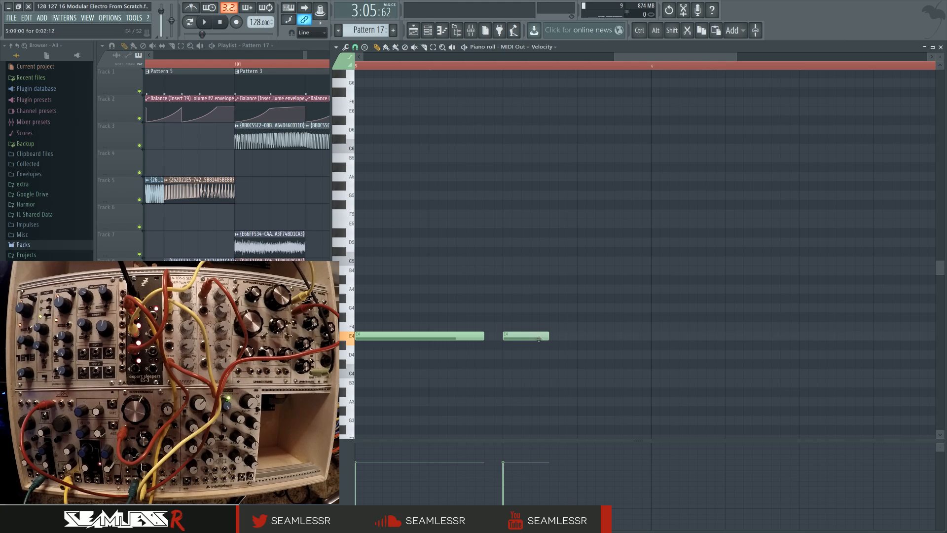
pyautogui.click(580, 337)
pyautogui.click(568, 338)
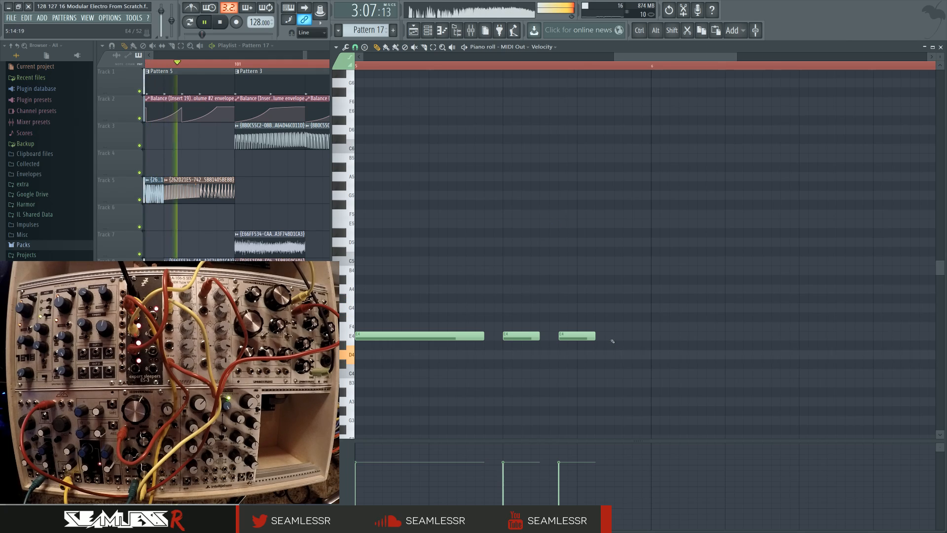
# Add one-step E5 notes at 5:11 and 5:14, and finish bar 5 with a two-step E4 note at 5:15
pyautogui.click(540, 223)
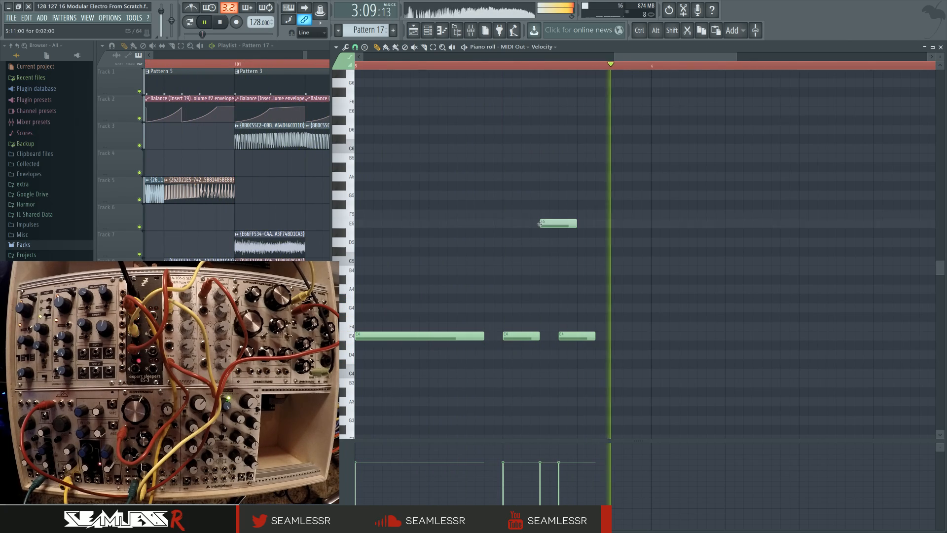
pyautogui.press('space')
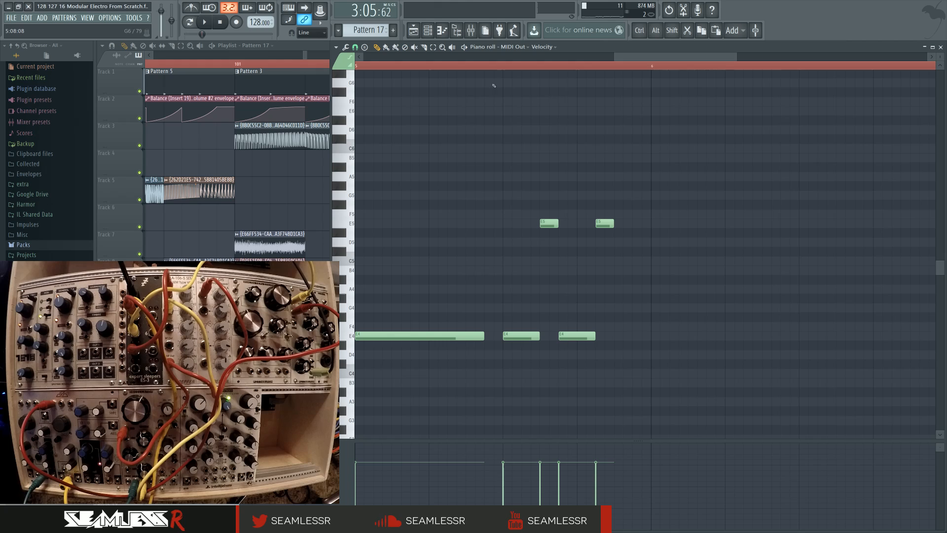
pyautogui.press('space')
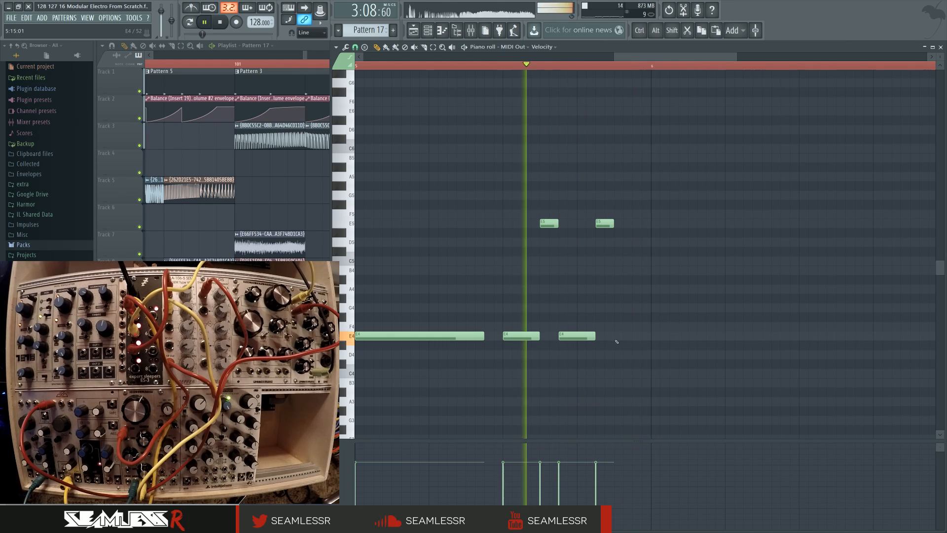
pyautogui.click(617, 336)
pyautogui.moveTo(633, 337); pyautogui.dragTo(651, 337)
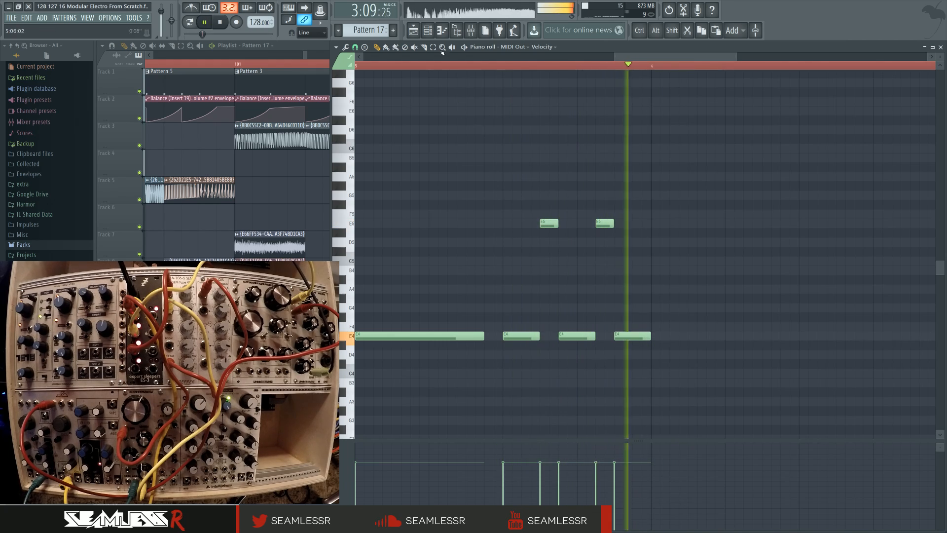
# Reopen the MIDI Out channel's notes from the channel rack and add a ten-step E4 note at the start of bar 6
pyautogui.click(410, 30)
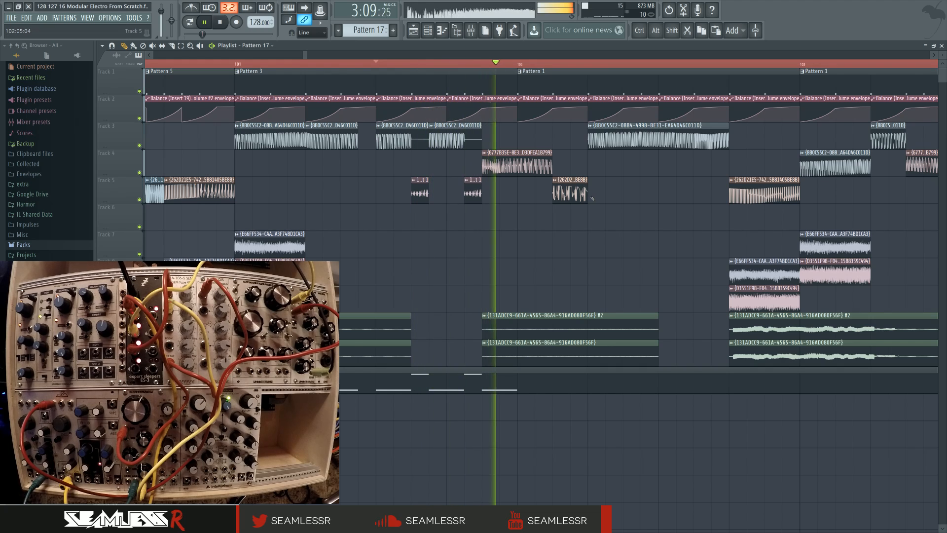
pyautogui.press('F6')
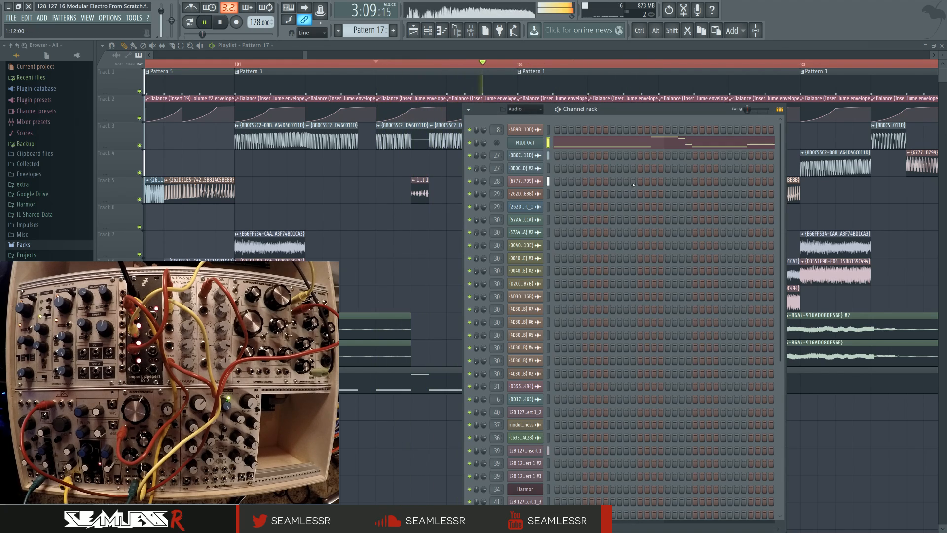
pyautogui.click(657, 145)
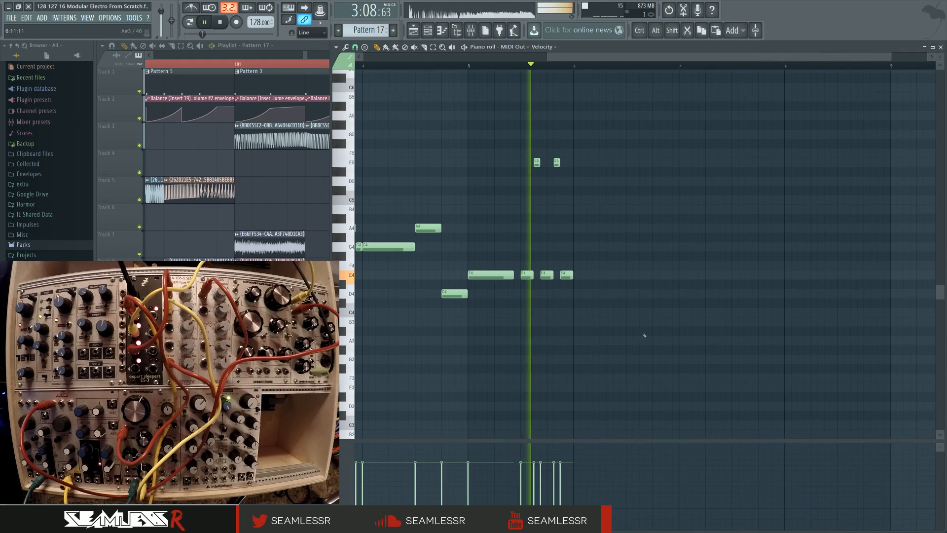
pyautogui.click(528, 279)
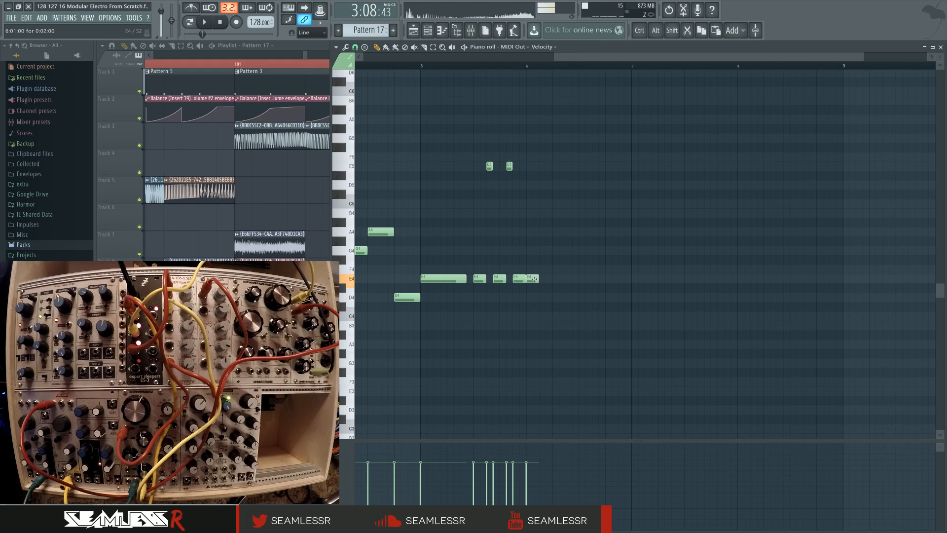
pyautogui.moveTo(540, 280); pyautogui.dragTo(510, 291)
pyautogui.press('space')
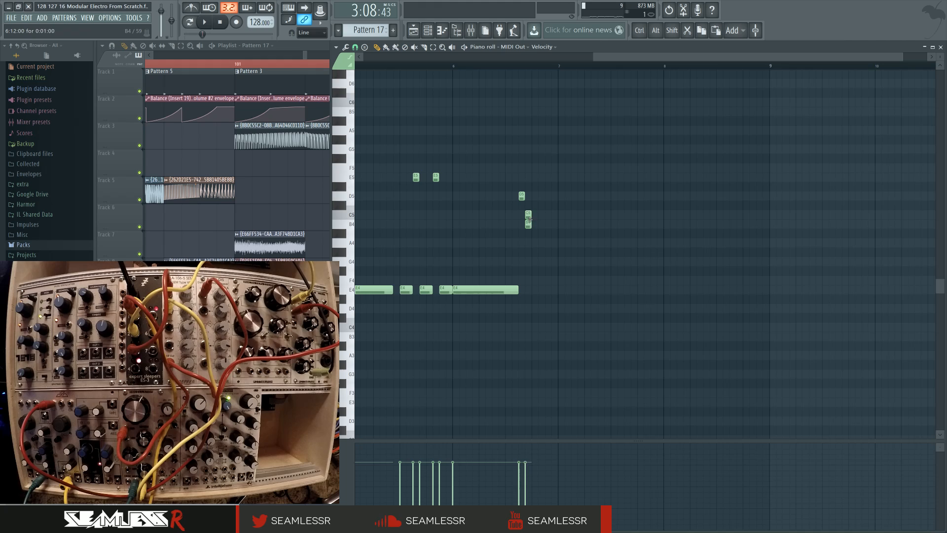
# Replace the trial notes after bar 6's long E4 with one-step notes G5 at 6:11 and E5 at 6:12
pyautogui.rightClick(522, 196)
pyautogui.press('space')
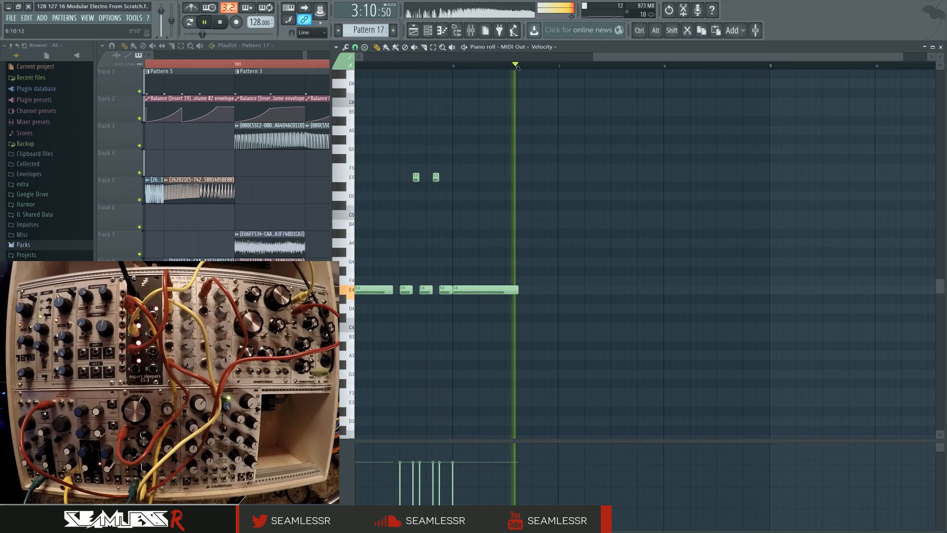
pyautogui.press('space')
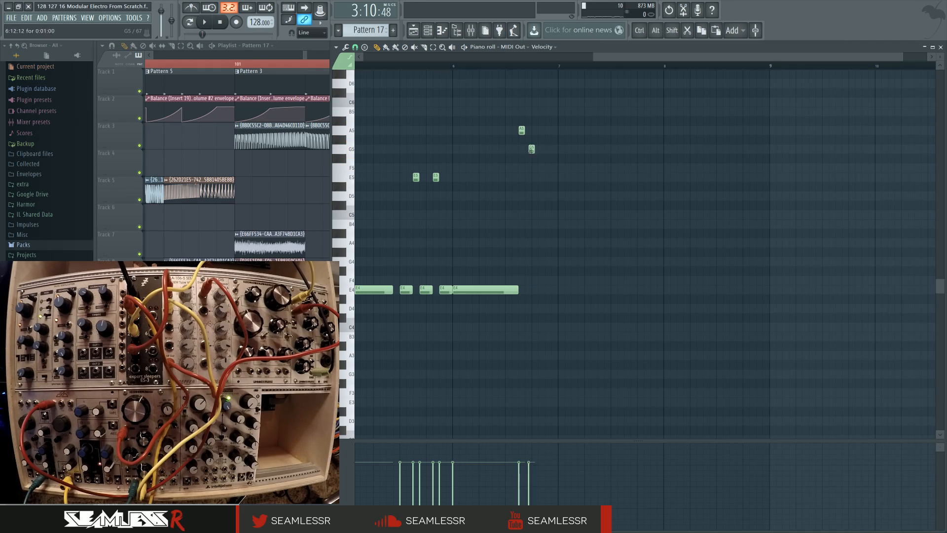
pyautogui.rightClick(531, 149)
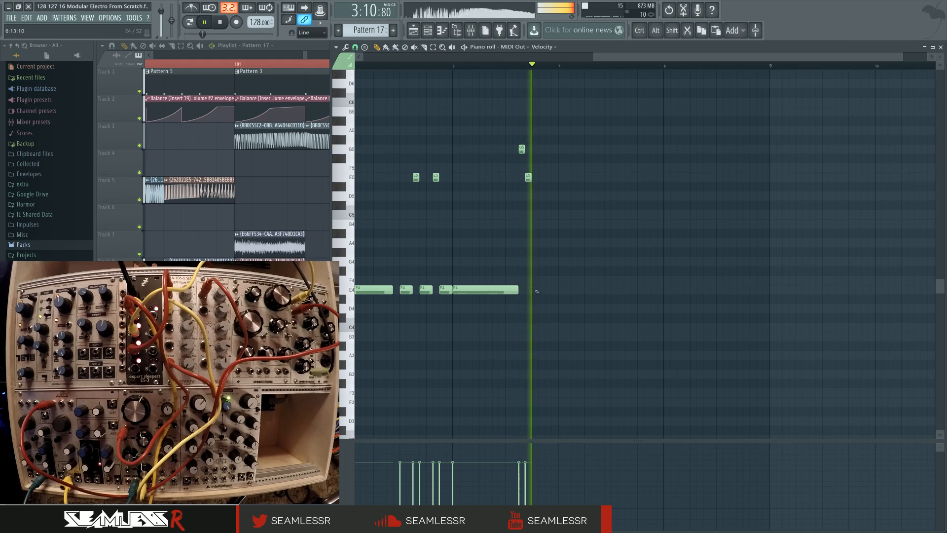
# End bar 6 with a four-step D4 note at 6:13 and begin bar 7 with a four-step E4 note
pyautogui.moveTo(537, 262); pyautogui.dragTo(548, 195)
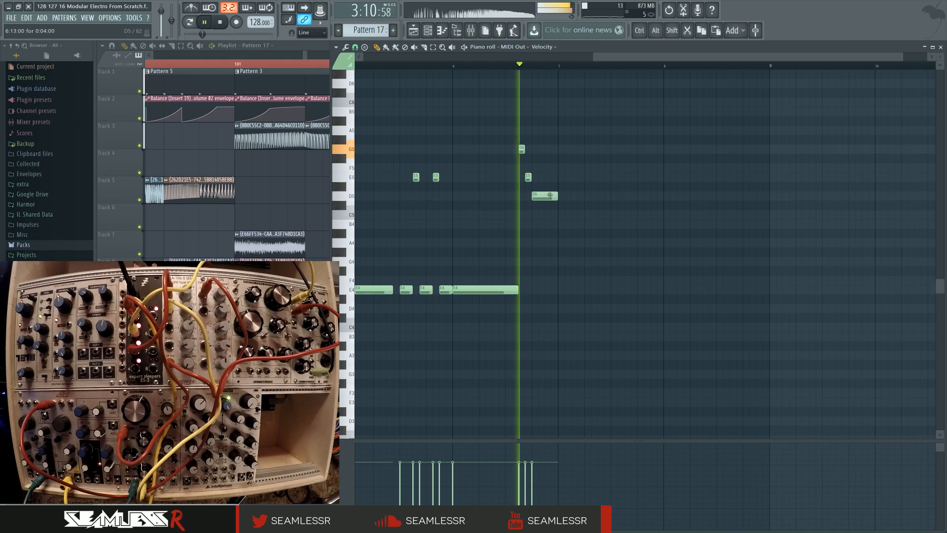
pyautogui.press('space')
pyautogui.press('space')
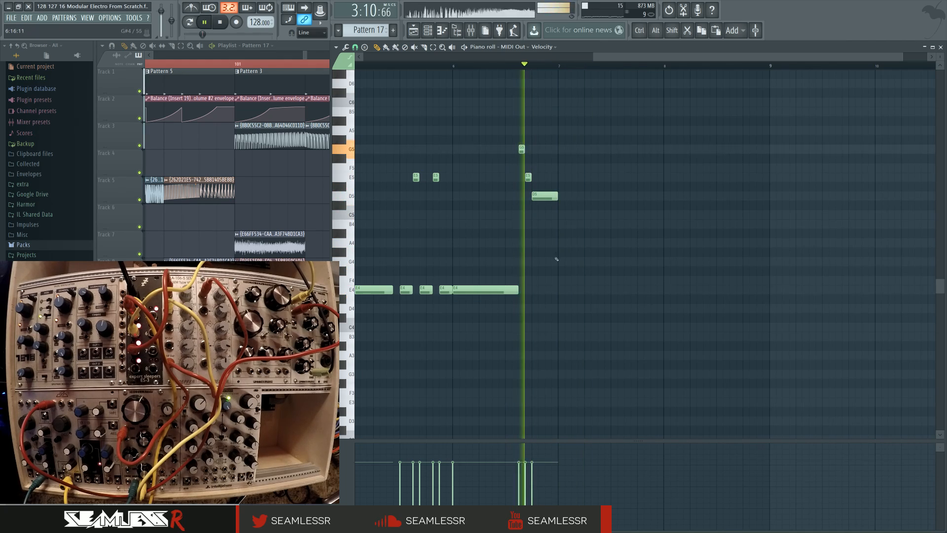
pyautogui.click(559, 291)
pyautogui.press('space')
pyautogui.moveTo(543, 195); pyautogui.dragTo(543, 320)
pyautogui.press('space')
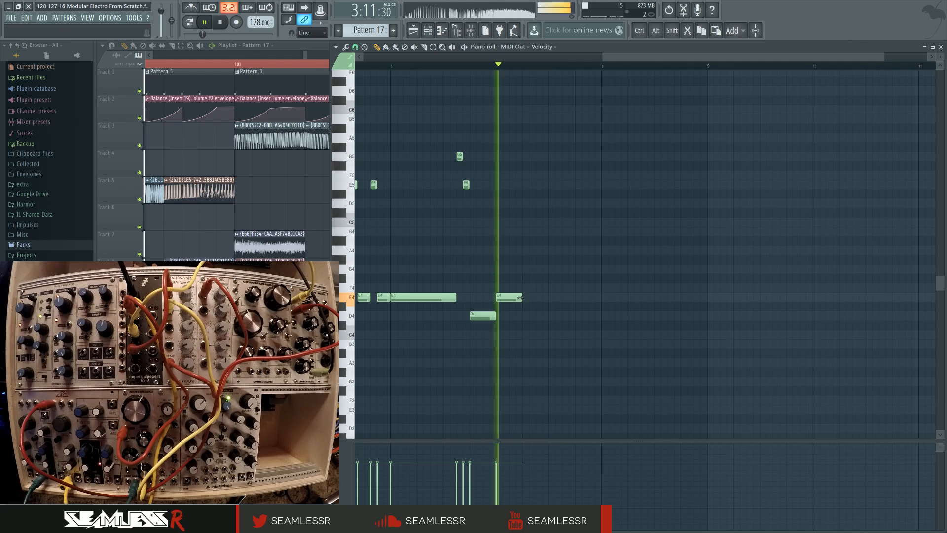
# Continue bar 7 with G4 at 7:05, E4 at 7:07, one-step G4 and A4 at 7:11 and 7:12, and E4 at 7:13
pyautogui.click(527, 269)
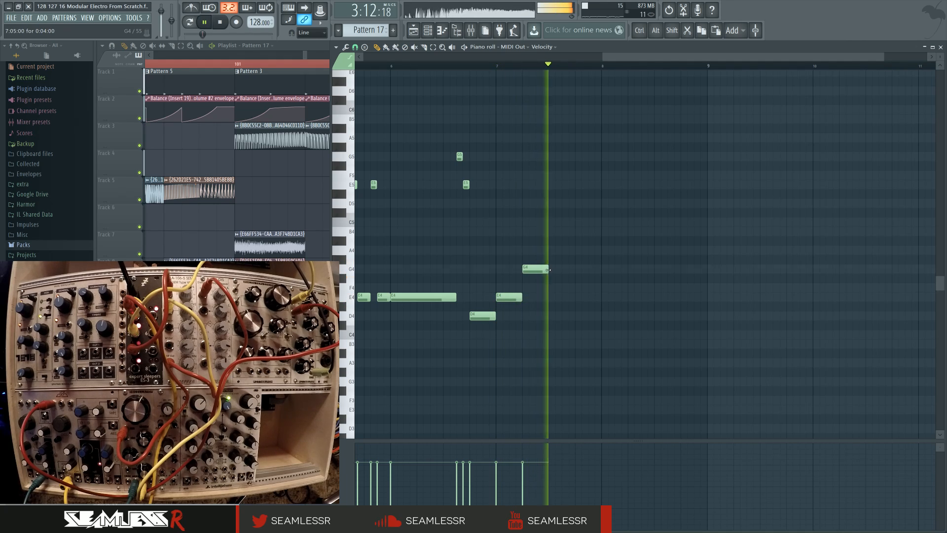
pyautogui.moveTo(548, 270); pyautogui.dragTo(534, 268)
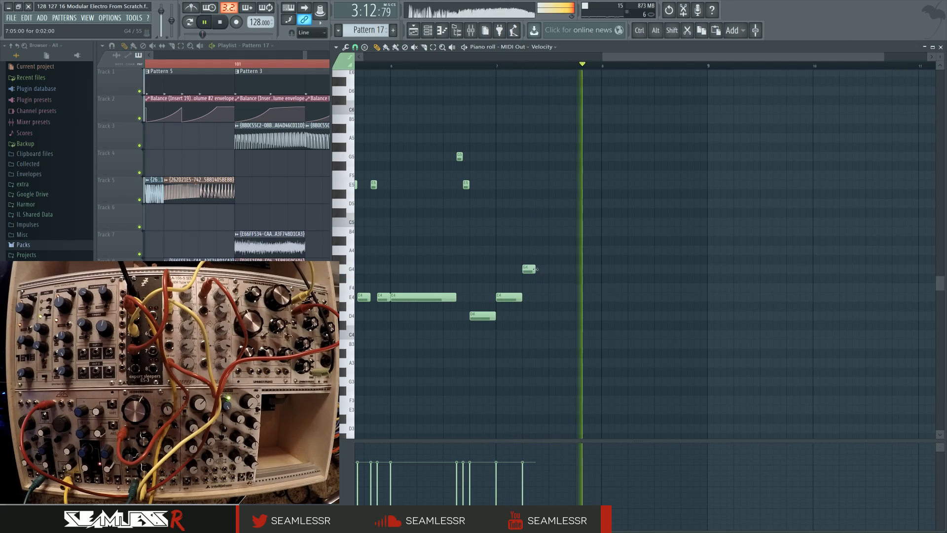
pyautogui.click(539, 297)
pyautogui.click(552, 270)
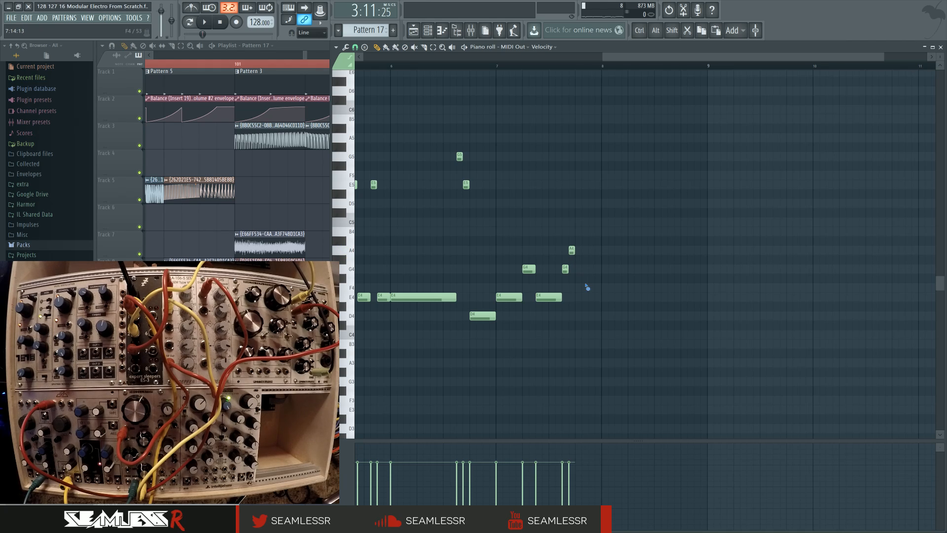
pyautogui.press('space')
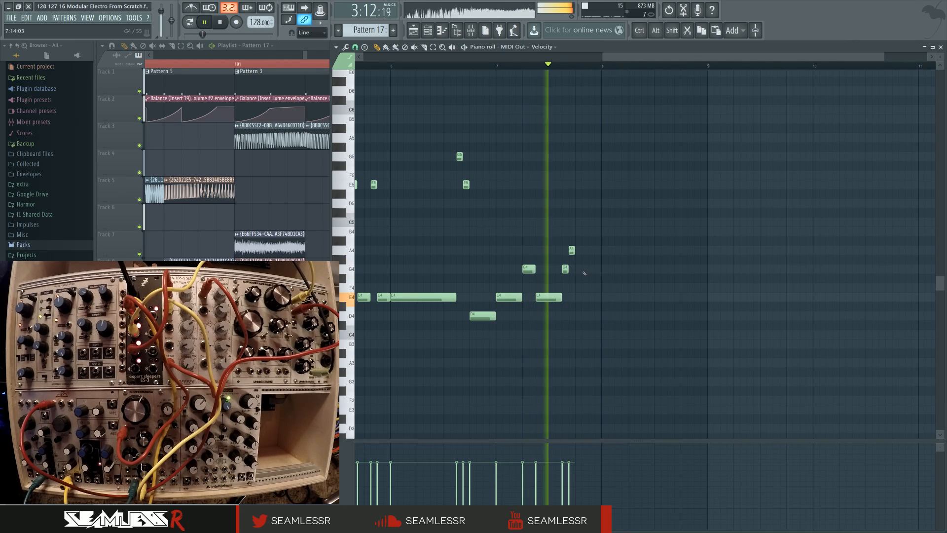
pyautogui.click(582, 298)
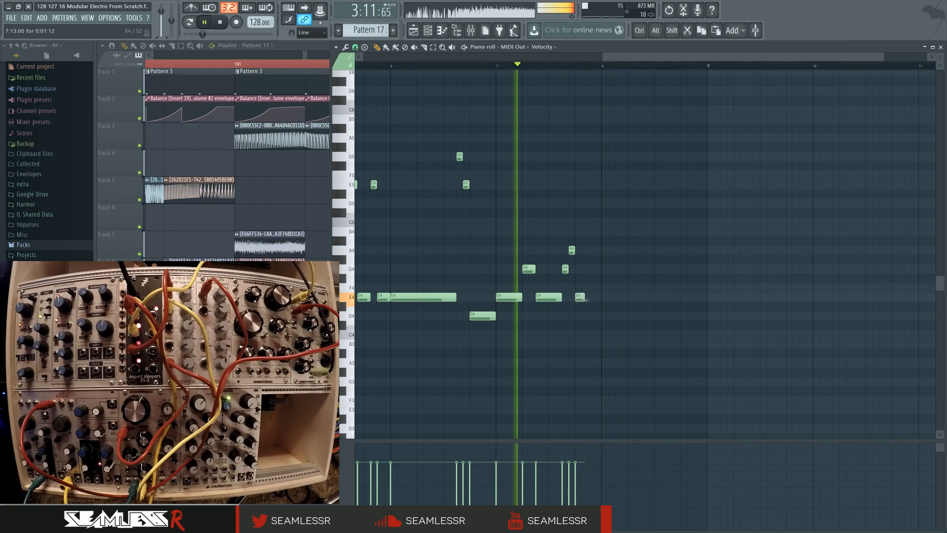
pyautogui.click(591, 203)
pyautogui.press('space')
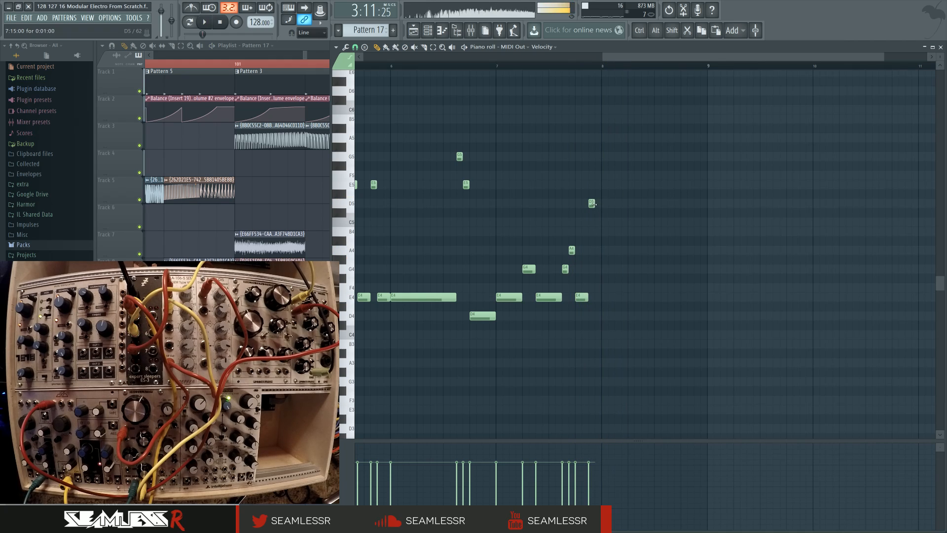
pyautogui.press('space')
pyautogui.rightClick(592, 203)
pyautogui.click(594, 156)
pyautogui.click(595, 195)
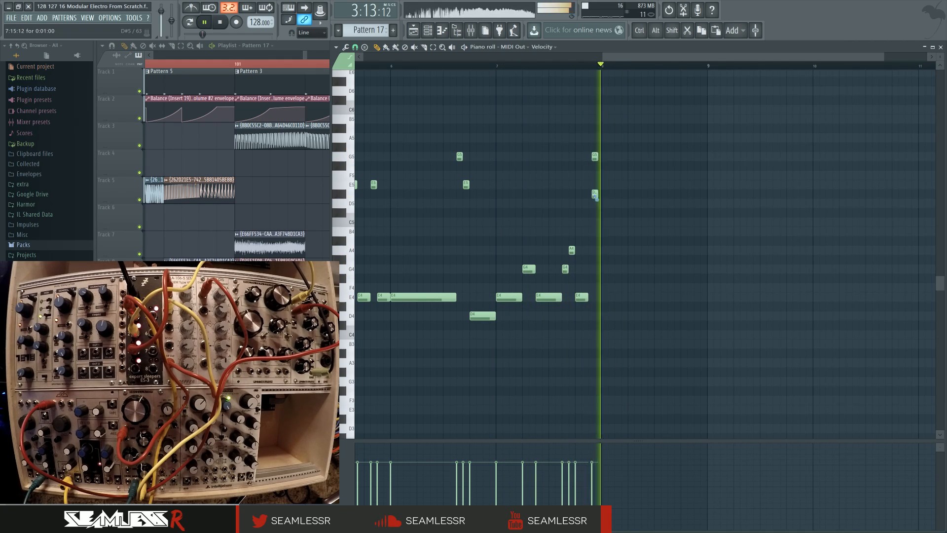
pyautogui.rightClick(596, 195)
pyautogui.rightClick(593, 157)
# Finish bar 7 with one-step notes G5 at 7:15 and D5 at 7:16
pyautogui.click(591, 157)
pyautogui.press('space')
pyautogui.press('space')
pyautogui.click(598, 202)
# Fill bar 8 with an eight-step G4 note at 8:01 and an eight-step D4 note at 8:09
pyautogui.moveTo(626, 238); pyautogui.dragTo(617, 277)
pyautogui.click(569, 279)
pyautogui.click(620, 325)
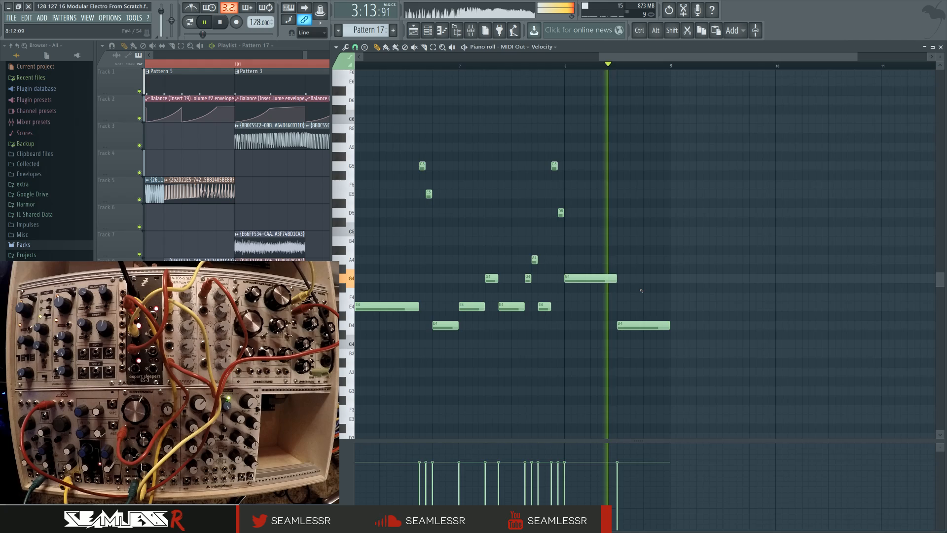
# Stop playback, reopen the Pattern 17 notes from the playlist and duplicate the melody of bars 1 to 8 into bars 9 to 16
pyautogui.click(419, 35)
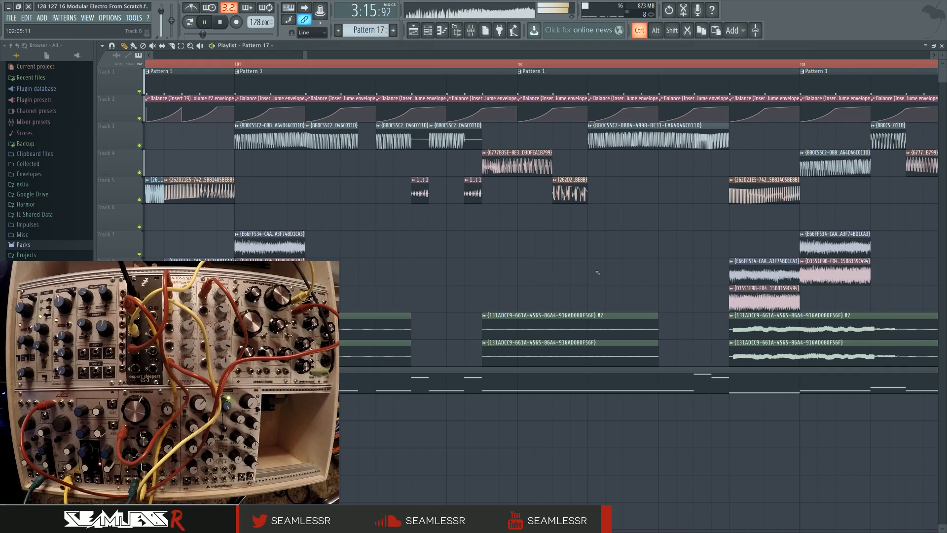
pyautogui.scroll(-5, 598, 272)
pyautogui.moveTo(597, 272); pyautogui.dragTo(495, 263)
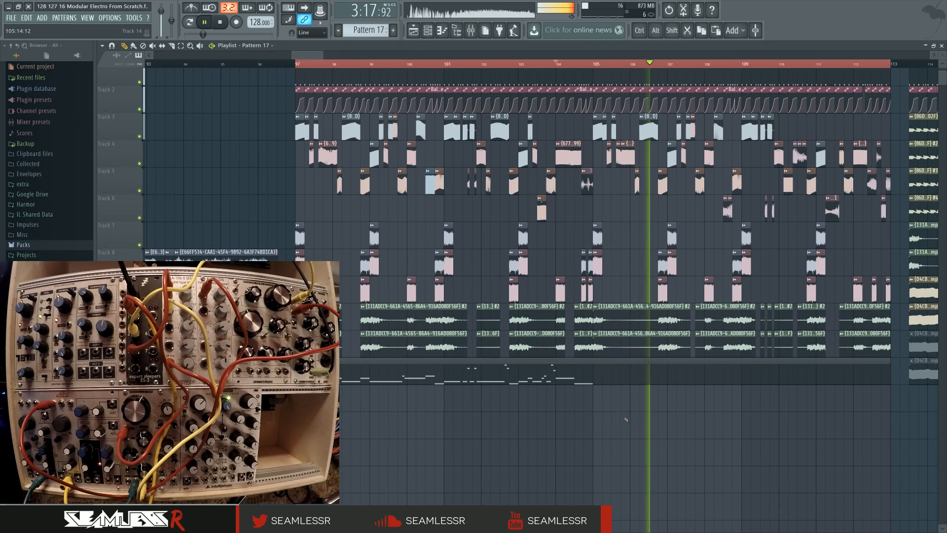
pyautogui.press('space')
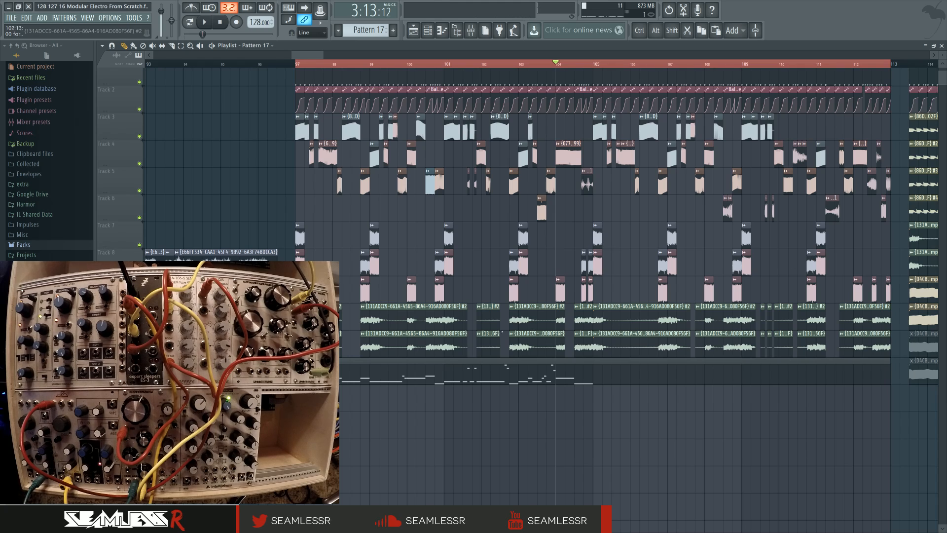
pyautogui.doubleClick(376, 379)
pyautogui.moveTo(774, 387); pyautogui.dragTo(354, 123)
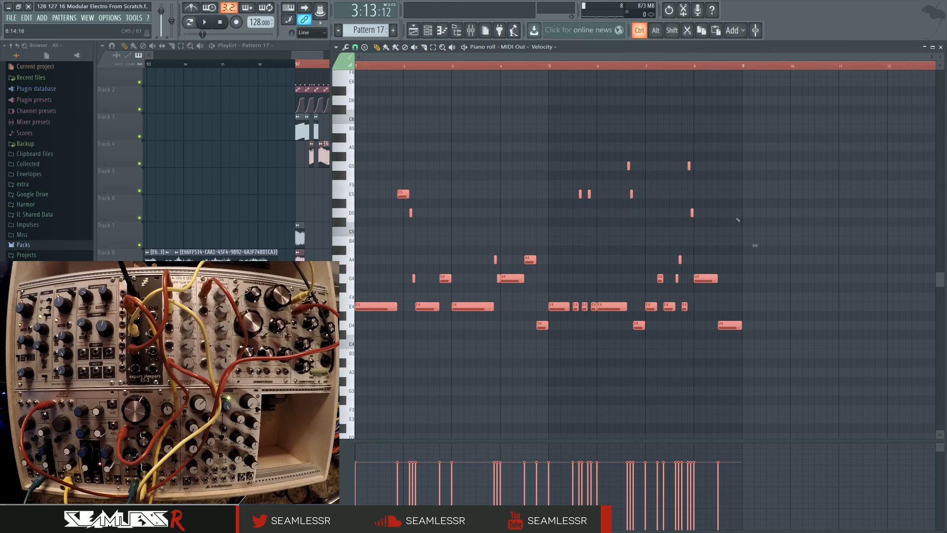
pyautogui.moveTo(738, 220); pyautogui.dragTo(365, 239)
pyautogui.hotkey('ctrl', 'b')
# Deselect the duplicated notes and play from bar 9, following the repeated melody through bars 9 to 16
pyautogui.moveTo(395, 107); pyautogui.dragTo(445, 94)
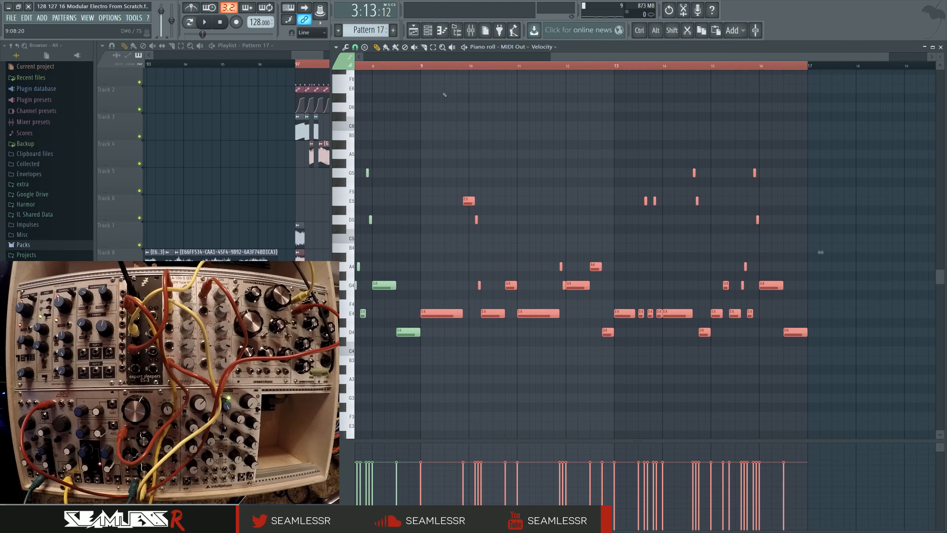
pyautogui.click(420, 65)
pyautogui.scroll(1, 496, 247)
pyautogui.keyDown('ctrl'); pyautogui.click(455, 275); pyautogui.keyUp('ctrl')
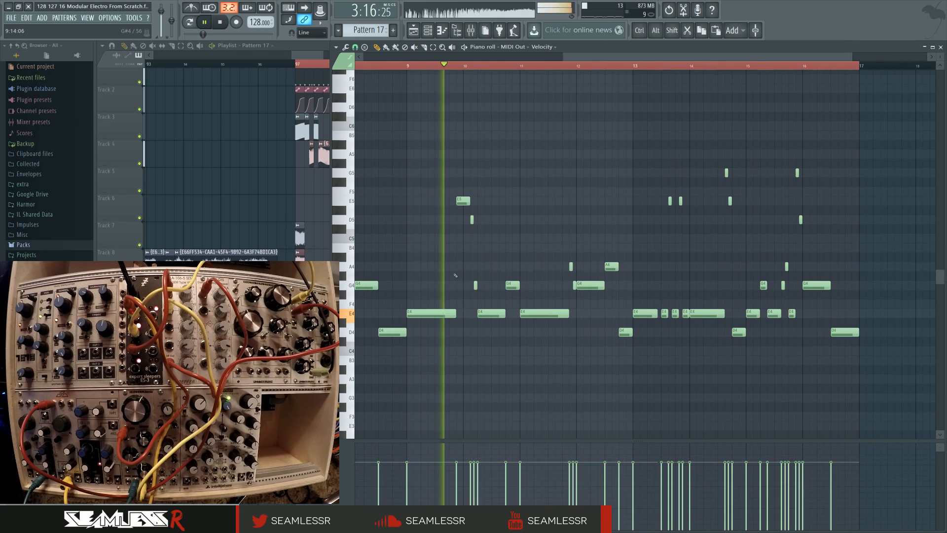
pyautogui.scroll(1, 455, 275)
pyautogui.moveTo(548, 243); pyautogui.dragTo(481, 255)
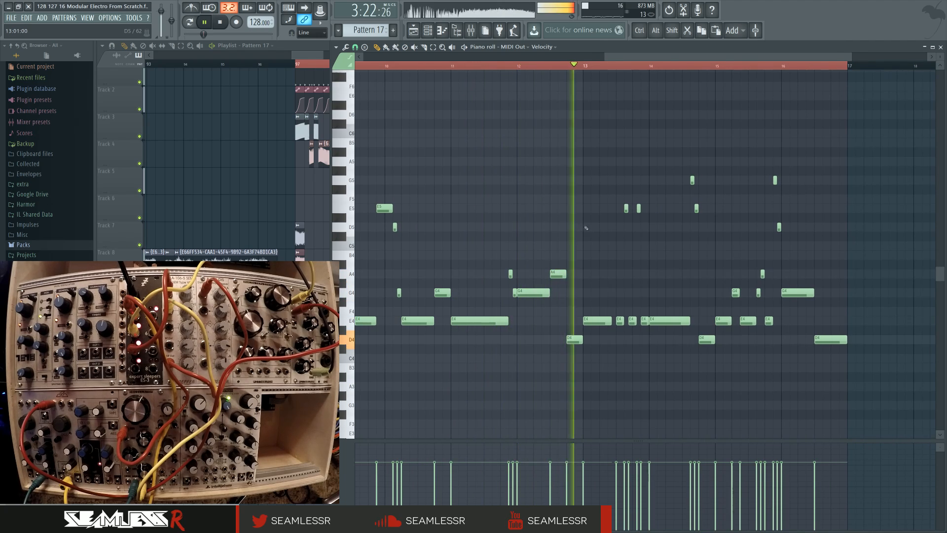
pyautogui.moveTo(588, 227); pyautogui.dragTo(478, 234)
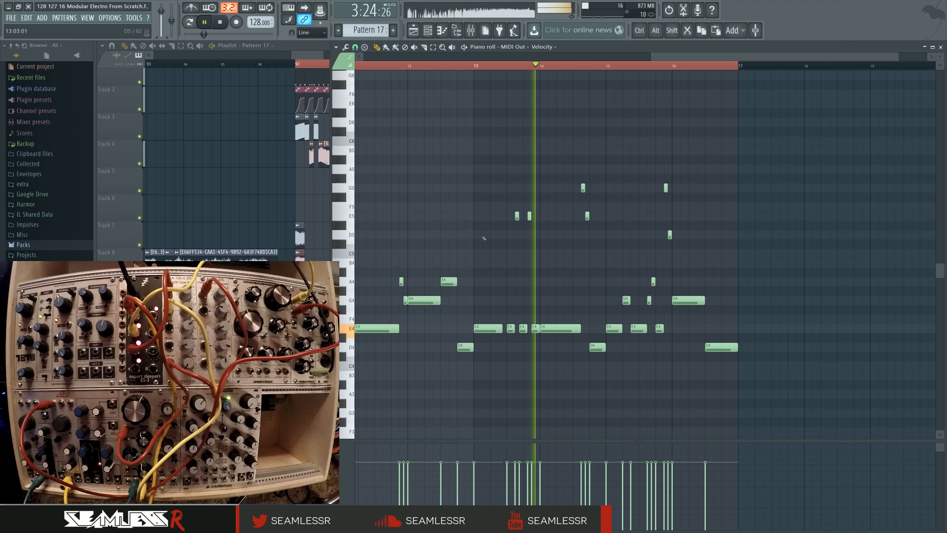
# Make the second E4 note of bar 15 start at 15:05 and last six steps, directly after the first E4
pyautogui.moveTo(537, 241); pyautogui.dragTo(485, 242)
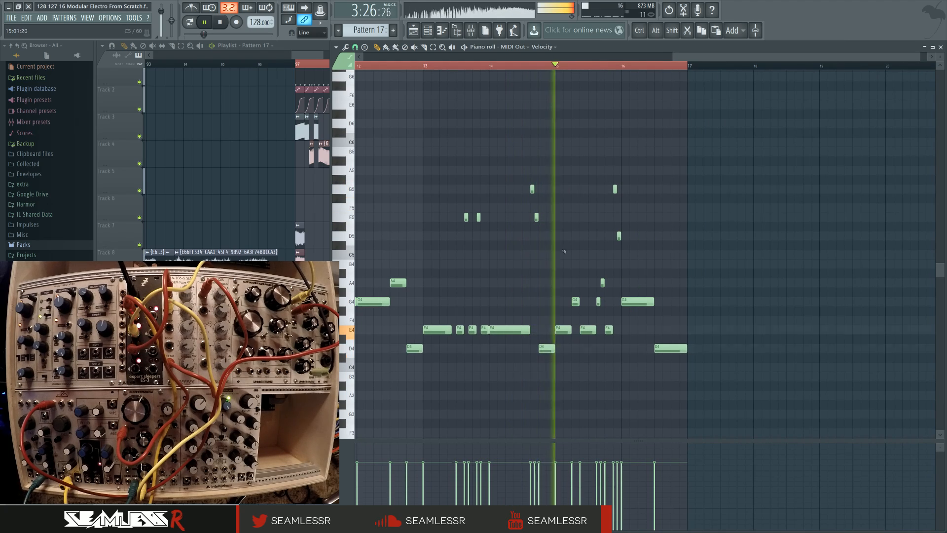
pyautogui.moveTo(575, 245); pyautogui.dragTo(522, 247)
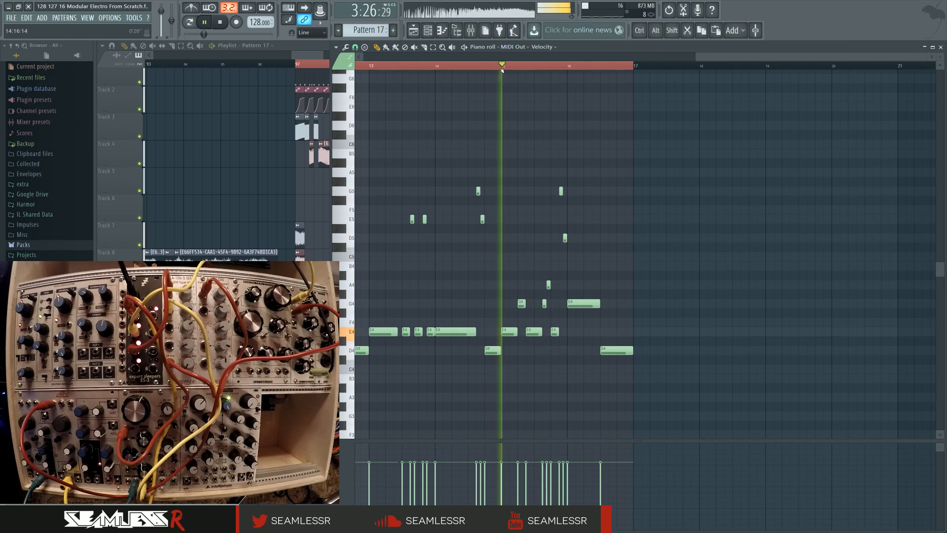
pyautogui.keyDown('ctrl'); pyautogui.scroll(5, 543, 308); pyautogui.keyUp('ctrl')
pyautogui.rightClick(537, 303)
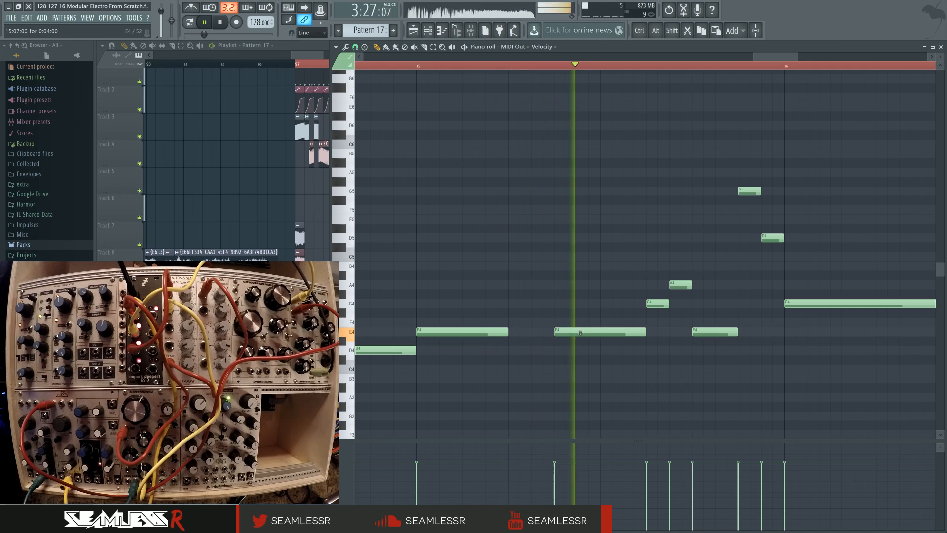
pyautogui.moveTo(577, 334); pyautogui.dragTo(531, 335)
pyautogui.moveTo(598, 333); pyautogui.dragTo(522, 351)
pyautogui.keyDown('ctrl'); pyautogui.scroll(-3, 558, 358); pyautogui.keyUp('ctrl')
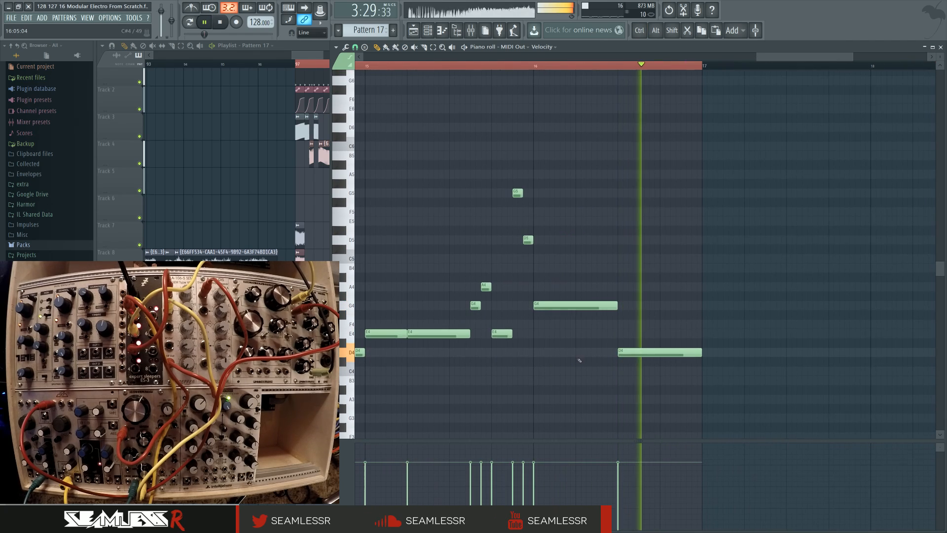
pyautogui.keyDown('ctrl'); pyautogui.scroll(-3, 579, 368); pyautogui.keyUp('ctrl')
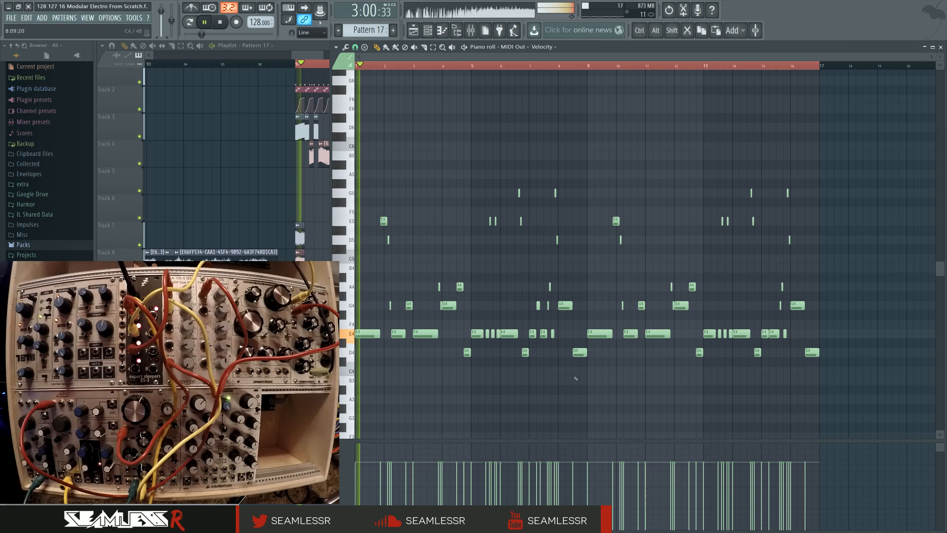
# Stop playback, open Edison on the REC mixer track and clear its old recording
pyautogui.click(413, 30)
pyautogui.press('F9')
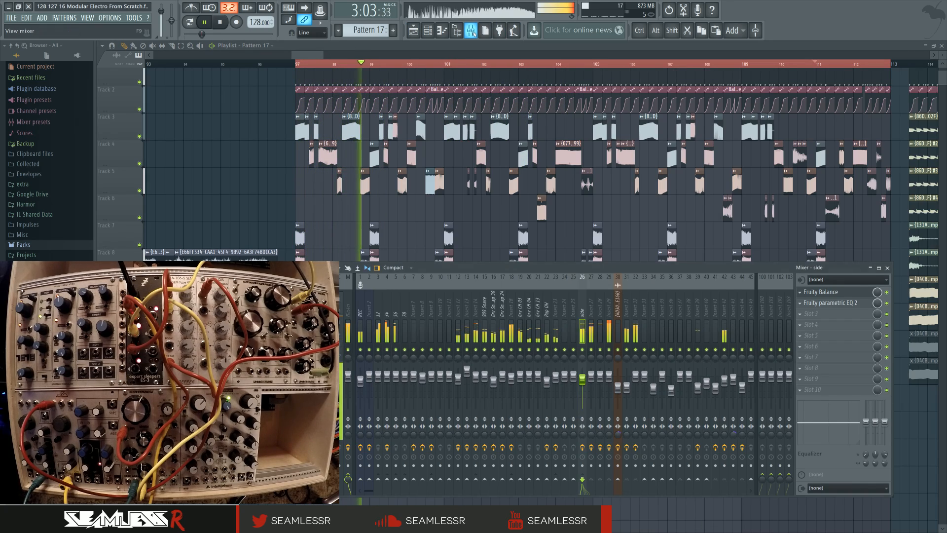
pyautogui.click(359, 328)
pyautogui.press('space')
pyautogui.click(816, 296)
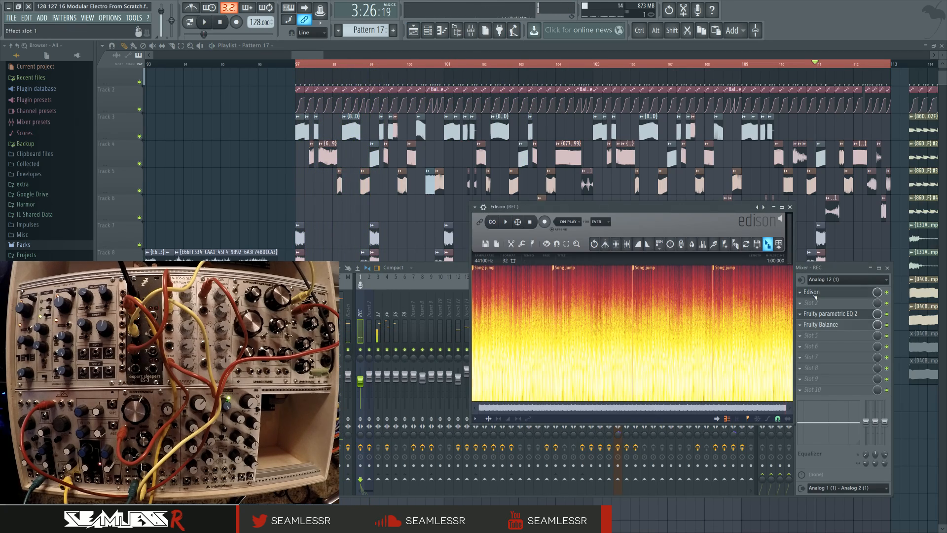
pyautogui.press('Delete')
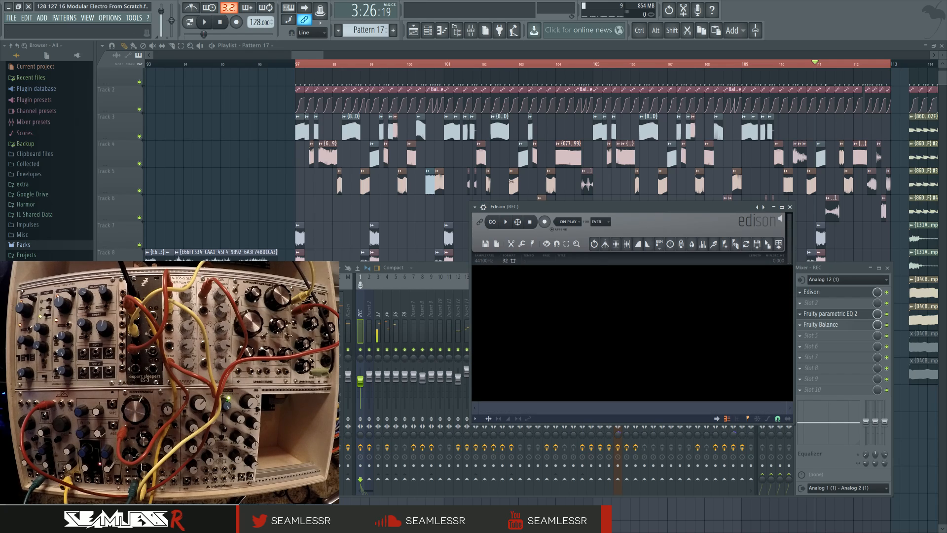
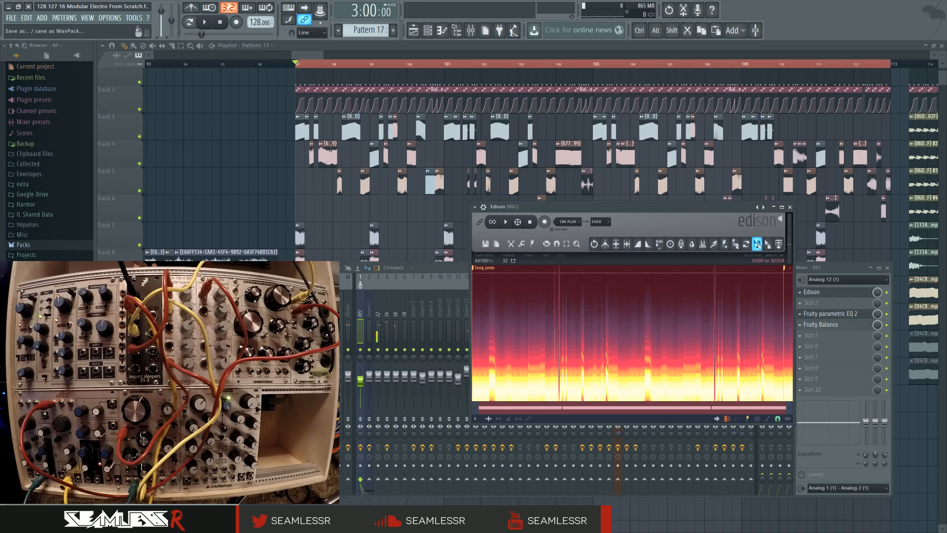
# Place the new Edison recording in the playlist at bar 97 below Pattern 17 and route its channel to mixer track 25
pyautogui.moveTo(756, 245); pyautogui.dragTo(340, 400)
pyautogui.doubleClick(407, 399)
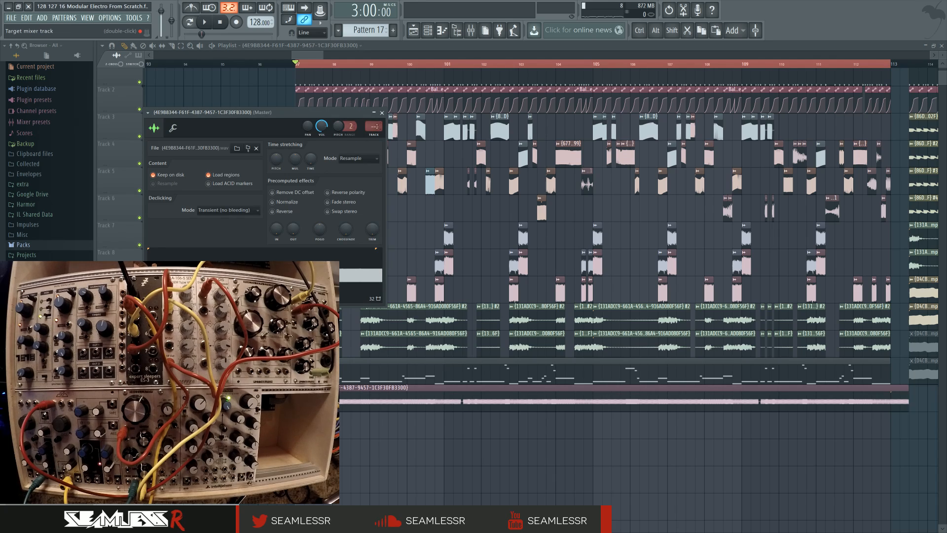
pyautogui.doubleClick(376, 127)
pyautogui.moveTo(377, 126); pyautogui.dragTo(377, 94)
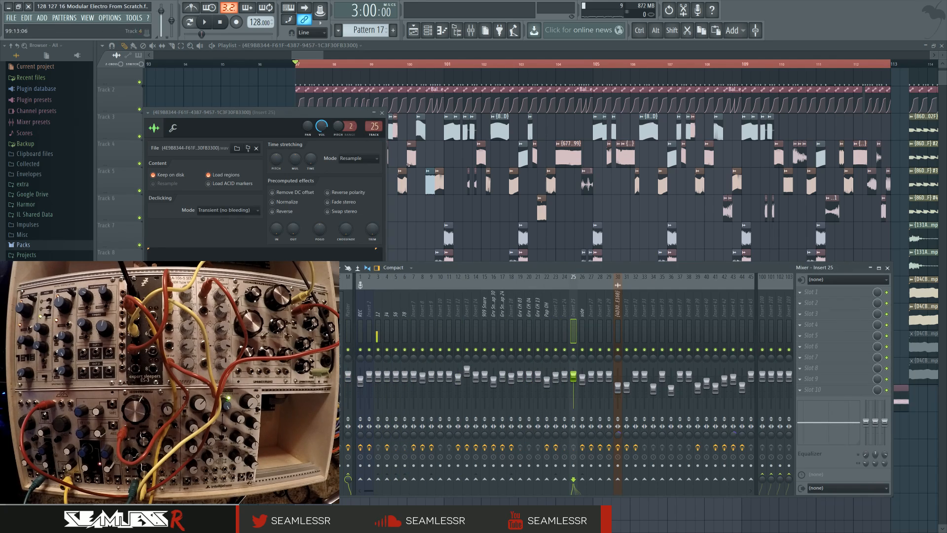
# Name mixer track 25 "sub" and load Fruity Balance in its first effect slot
pyautogui.press('F2')
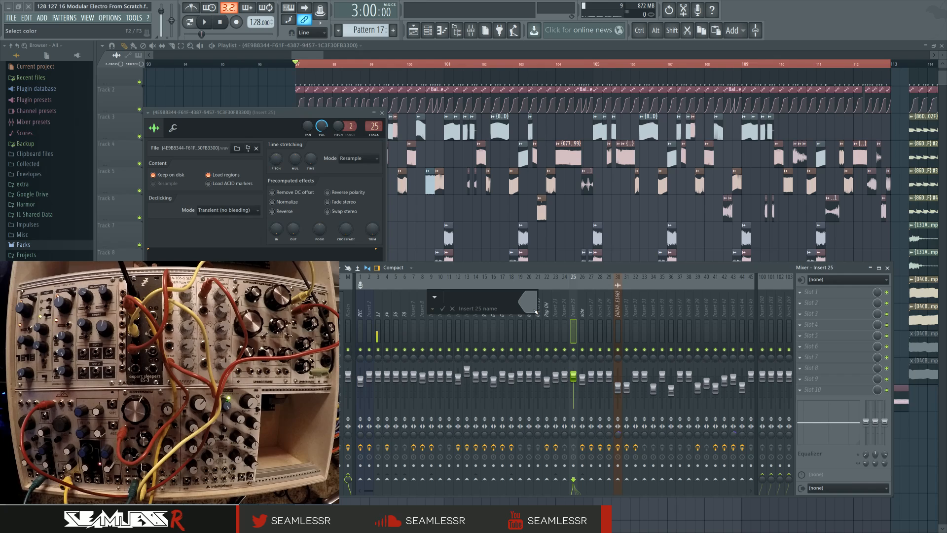
pyautogui.write('sub')
pyautogui.press('Return')
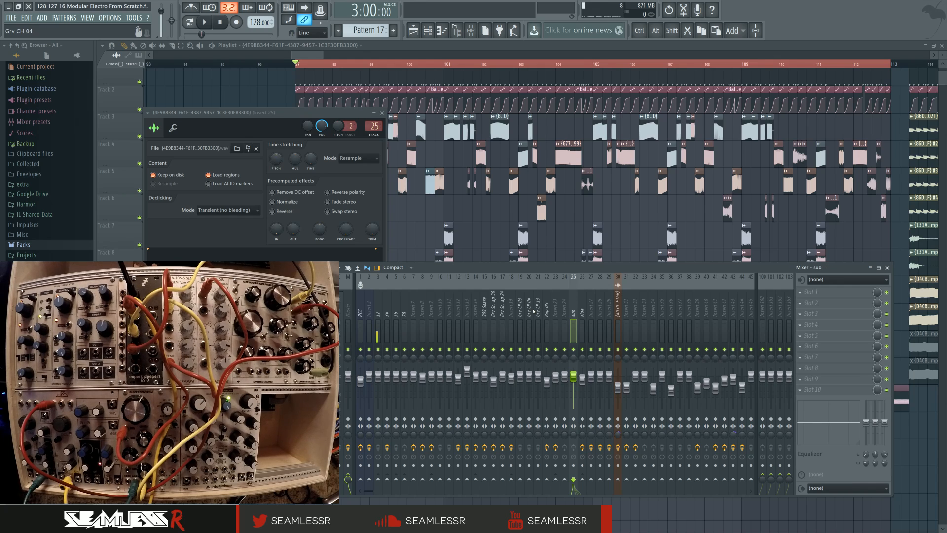
pyautogui.click(802, 295)
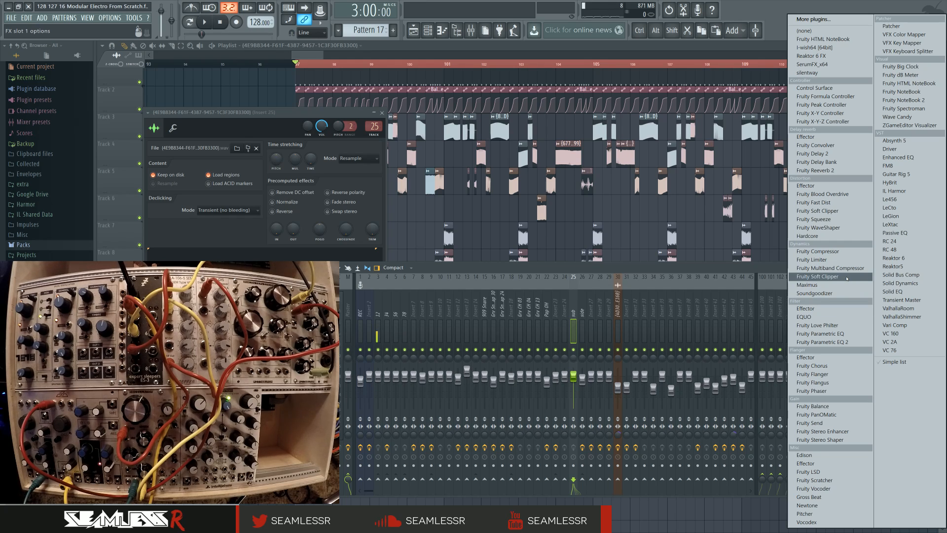
pyautogui.click(829, 406)
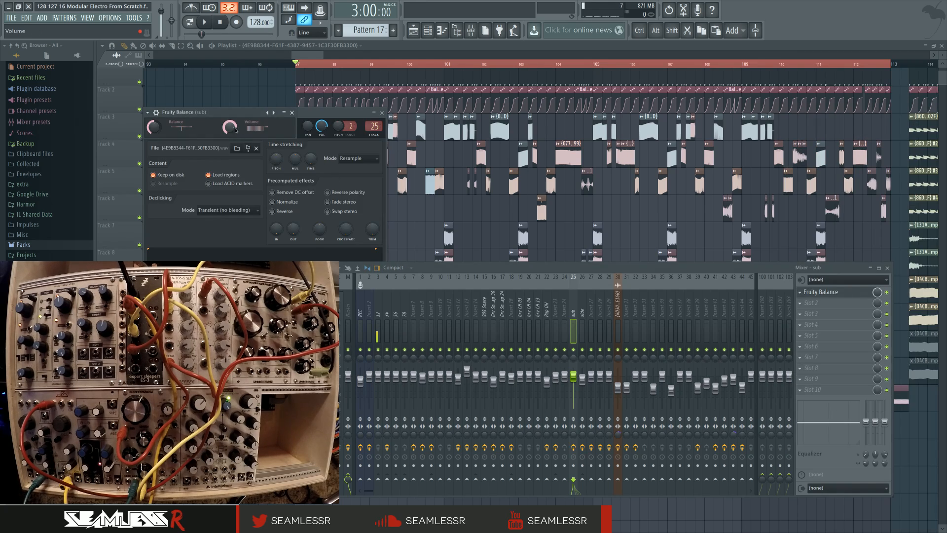
# Link the sub track's Fruity Balance volume to the internal controller Balance (Insert 19) - Volume
pyautogui.rightClick(236, 130)
pyautogui.click(265, 201)
pyautogui.click(446, 247)
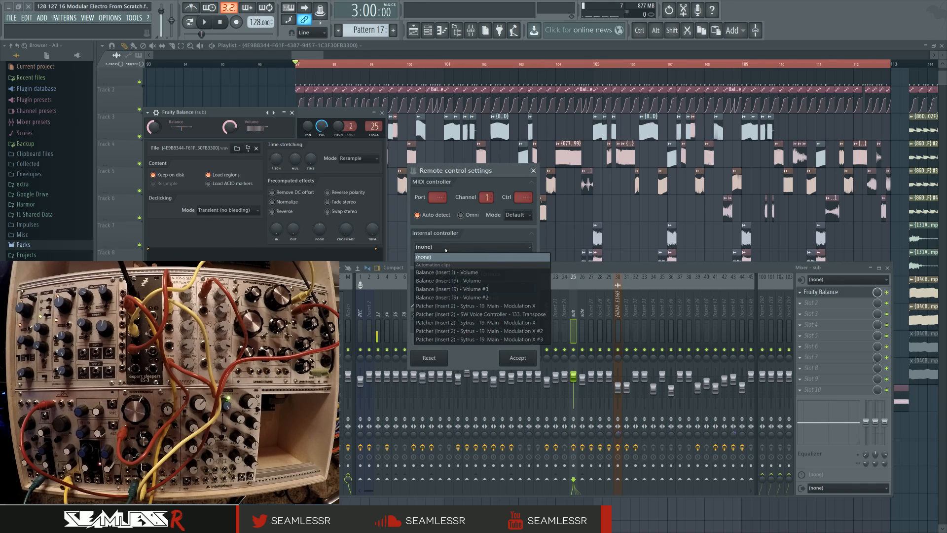
pyautogui.click(489, 284)
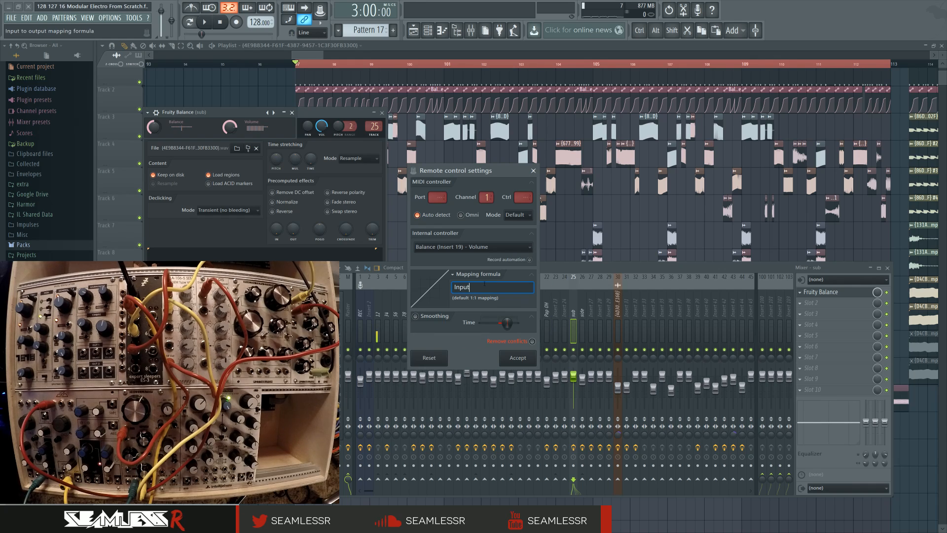
pyautogui.click(518, 339)
# Add a new link from the Fruity Balance volume to the controller Balance (Insert 19) - Volume #3
pyautogui.rightClick(231, 131)
pyautogui.click(262, 193)
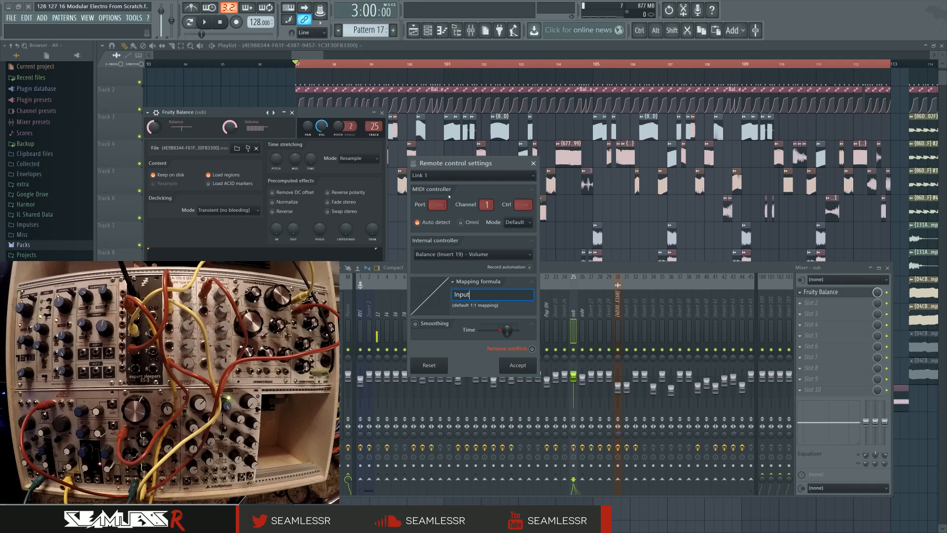
pyautogui.click(456, 254)
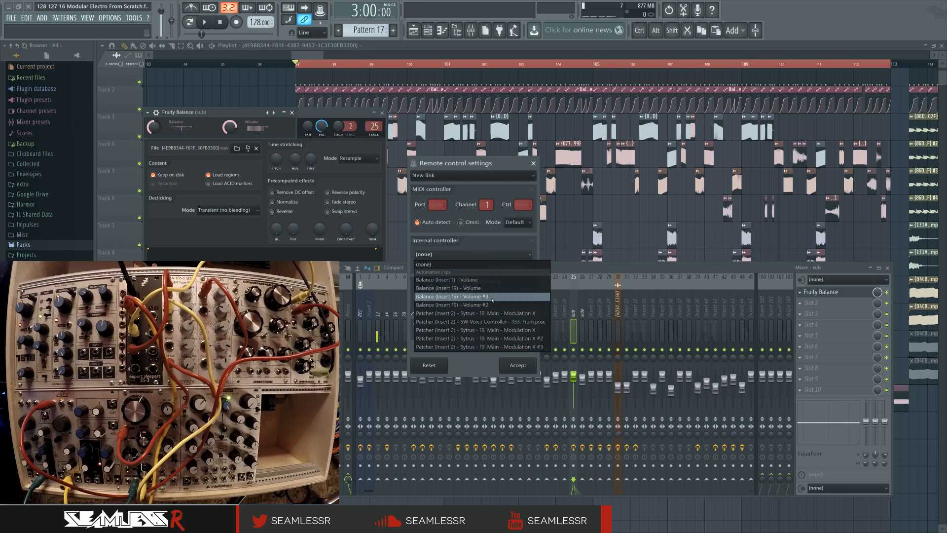
pyautogui.click(481, 297)
pyautogui.click(517, 365)
# Add another link from the Fruity Balance volume to the controller Balance (Insert 19) - Volume #2
pyautogui.rightClick(230, 128)
pyautogui.click(262, 193)
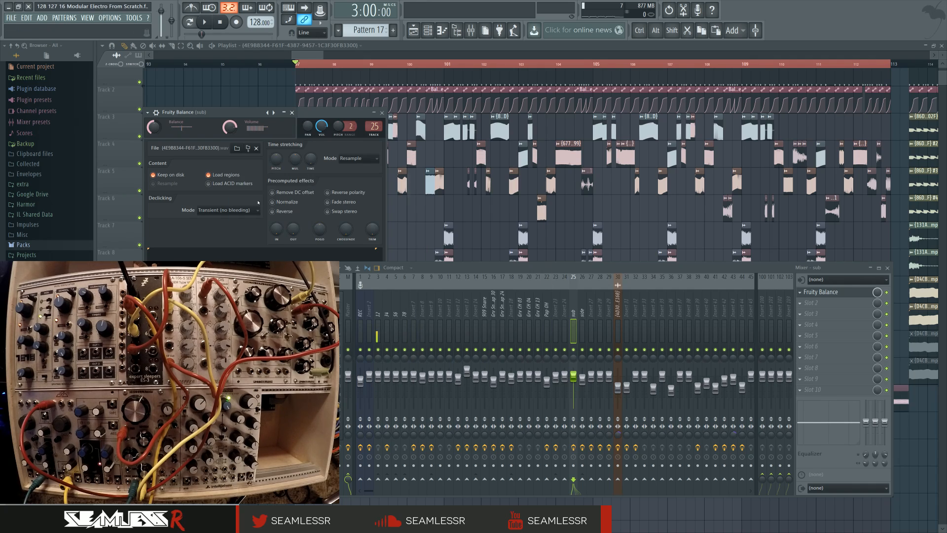
pyautogui.click(444, 176)
pyautogui.click(440, 202)
pyautogui.click(456, 255)
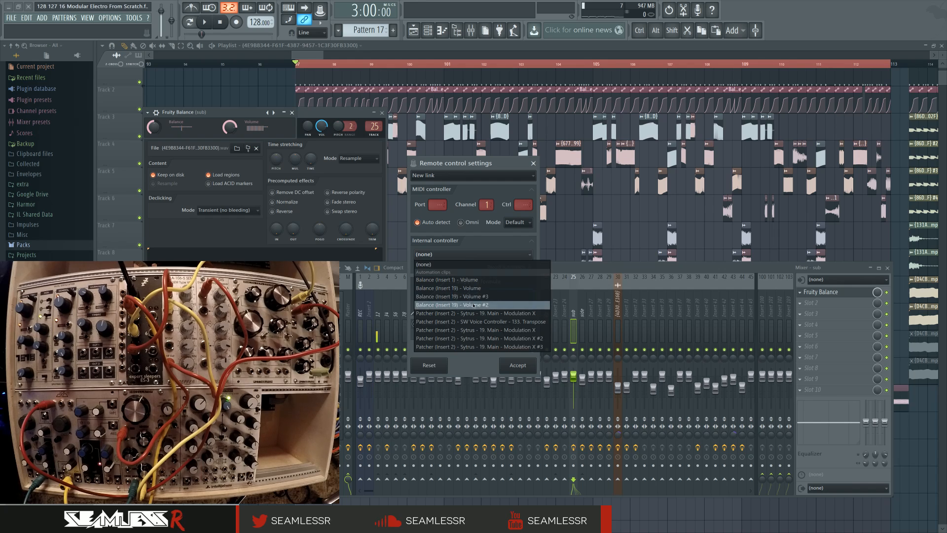
pyautogui.click(481, 300)
pyautogui.click(509, 365)
# Play the song with the sub track soloed and add Fruity parametric EQ 2 in its second slot
pyautogui.press('space')
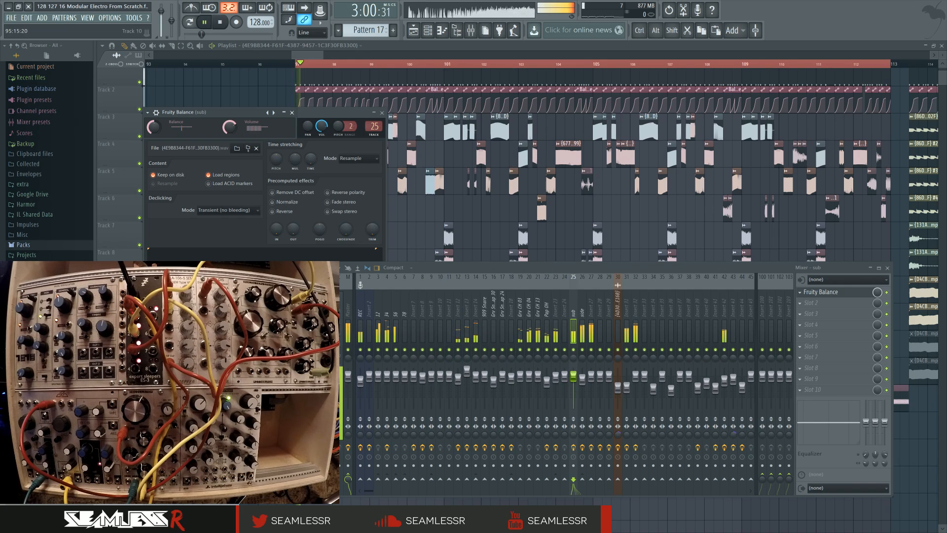
pyautogui.click(575, 350)
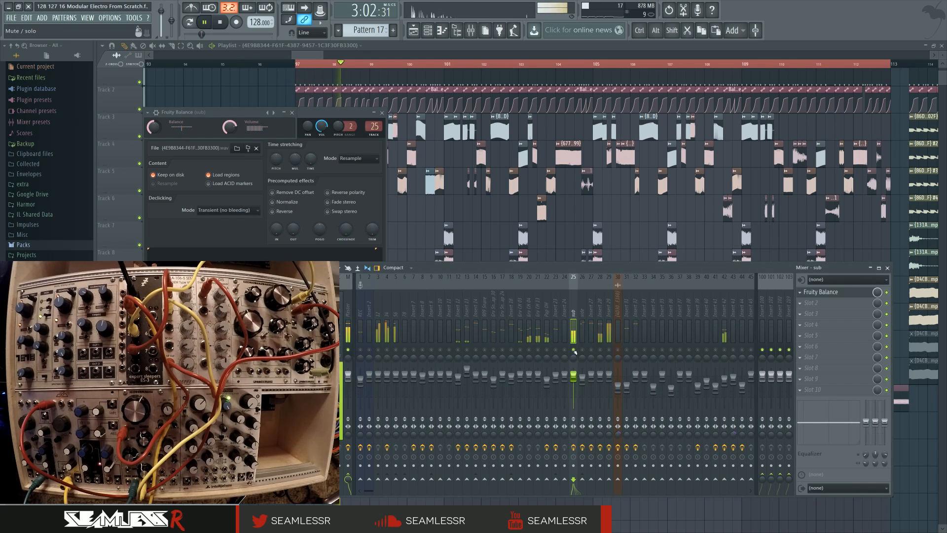
pyautogui.click(821, 300)
pyautogui.click(823, 349)
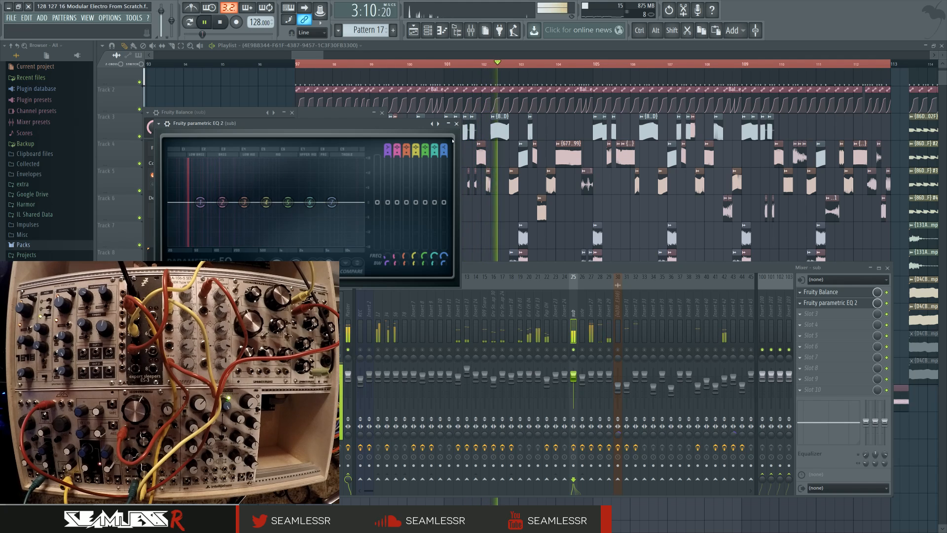
pyautogui.click(456, 123)
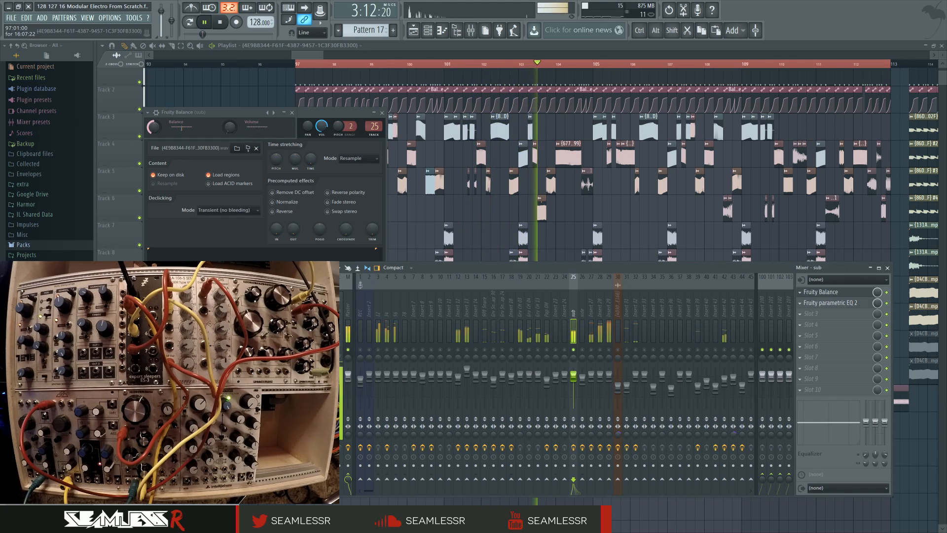
# Enable Normalize for the sub audio clip and slightly lower the sub mixer track's fader
pyautogui.doubleClick(901, 395)
pyautogui.click(272, 203)
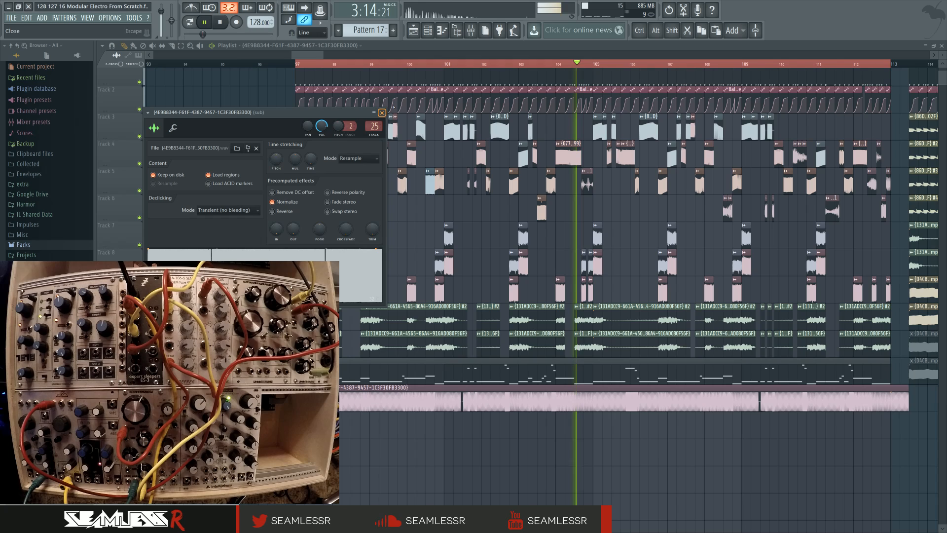
pyautogui.click(471, 31)
pyautogui.click(843, 304)
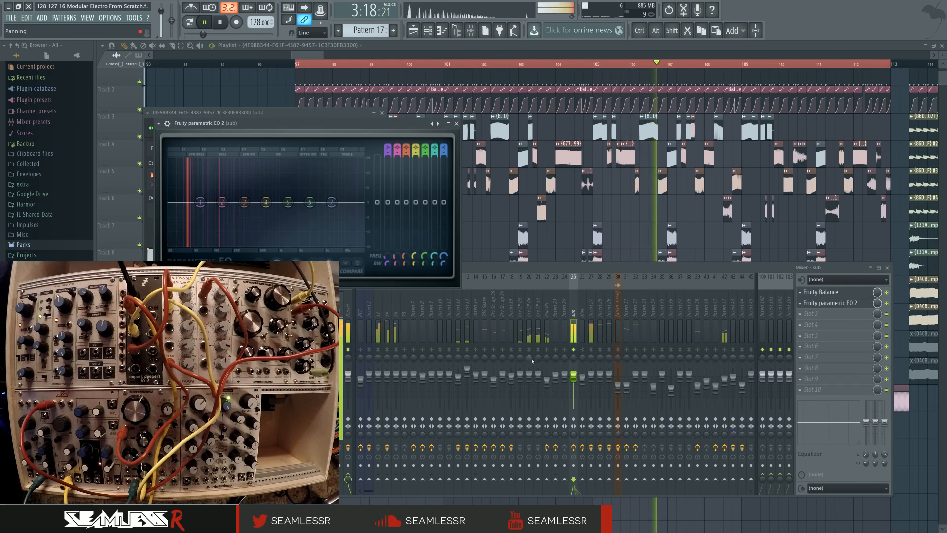
pyautogui.moveTo(573, 379); pyautogui.dragTo(574, 385)
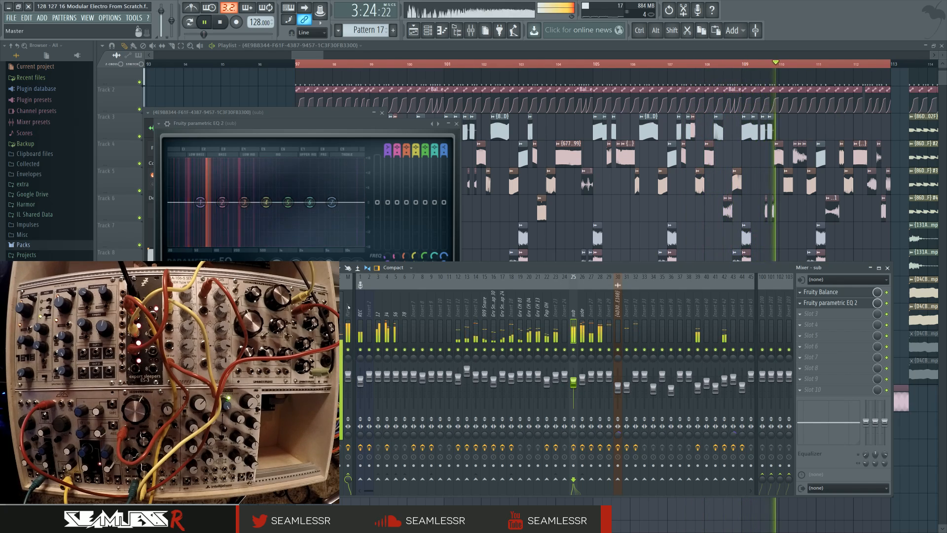
# Open Maximus on the Master track and examine its low band alongside the mixer levels during playback
pyautogui.click(349, 307)
pyautogui.click(815, 390)
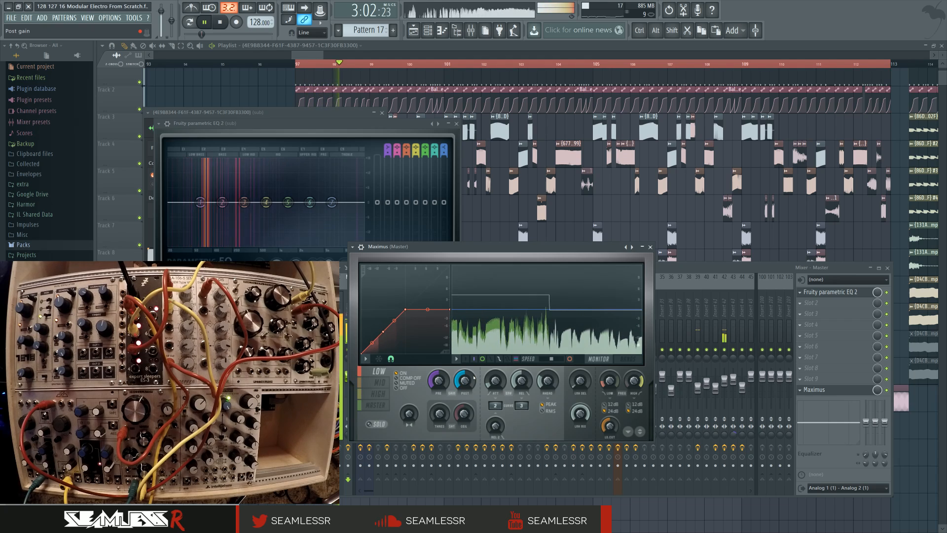
pyautogui.click(659, 282)
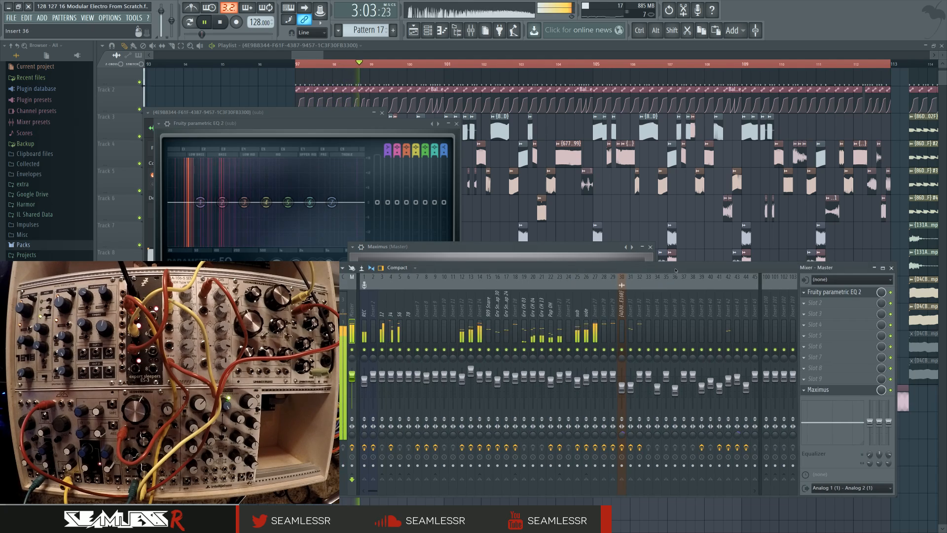
pyautogui.click(585, 252)
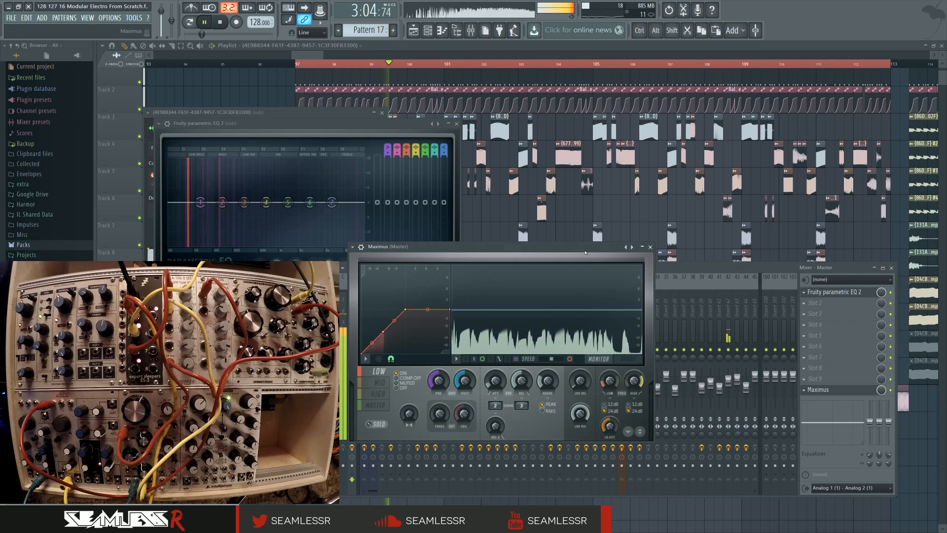
pyautogui.click(689, 275)
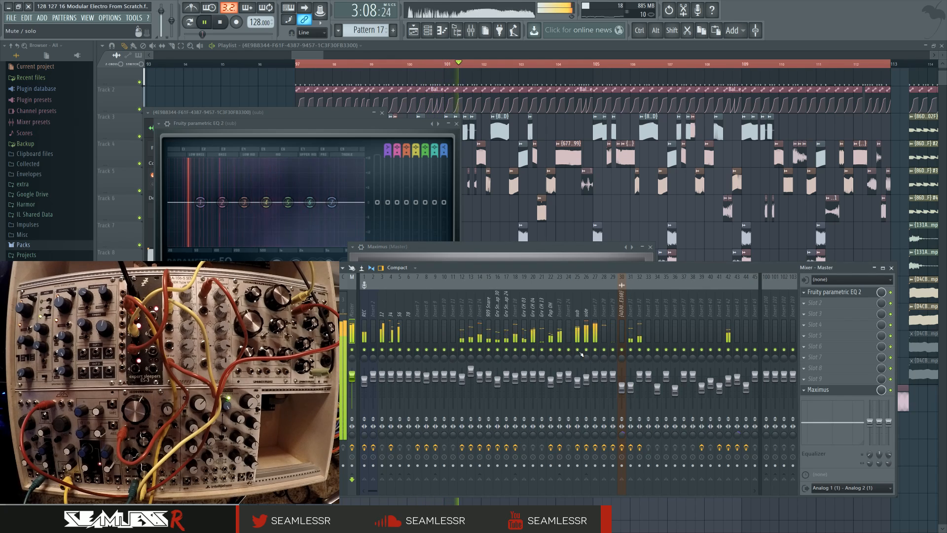
# Arrange the Maximus and mixer windows to view both, lower the sub fader further and check Maximus's low band
pyautogui.moveTo(576, 258); pyautogui.dragTo(597, 304)
pyautogui.moveTo(601, 419); pyautogui.dragTo(606, 425)
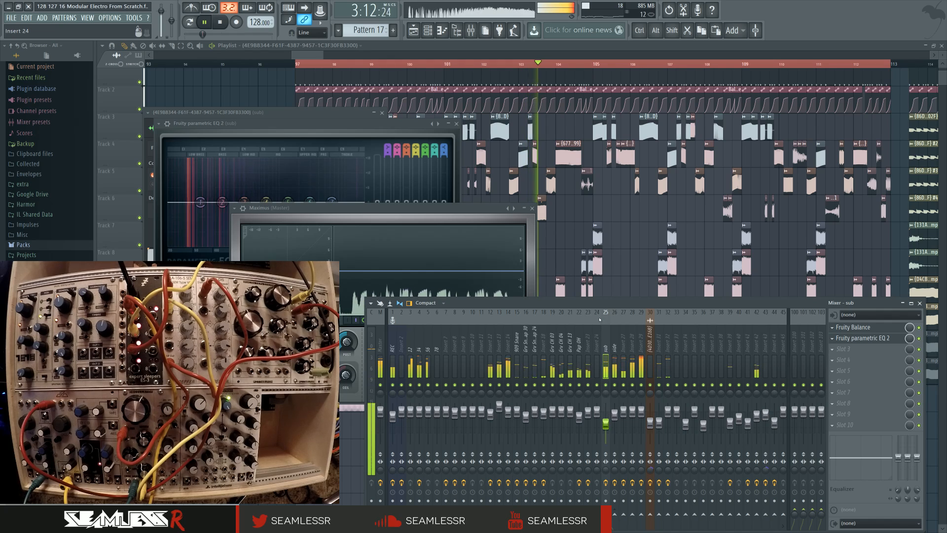
pyautogui.moveTo(593, 302); pyautogui.dragTo(569, 310)
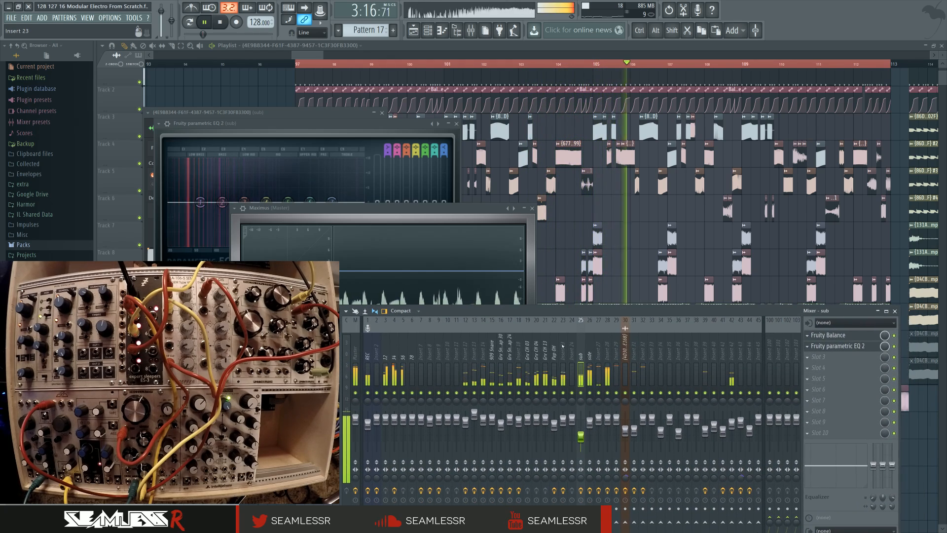
pyautogui.click(475, 210)
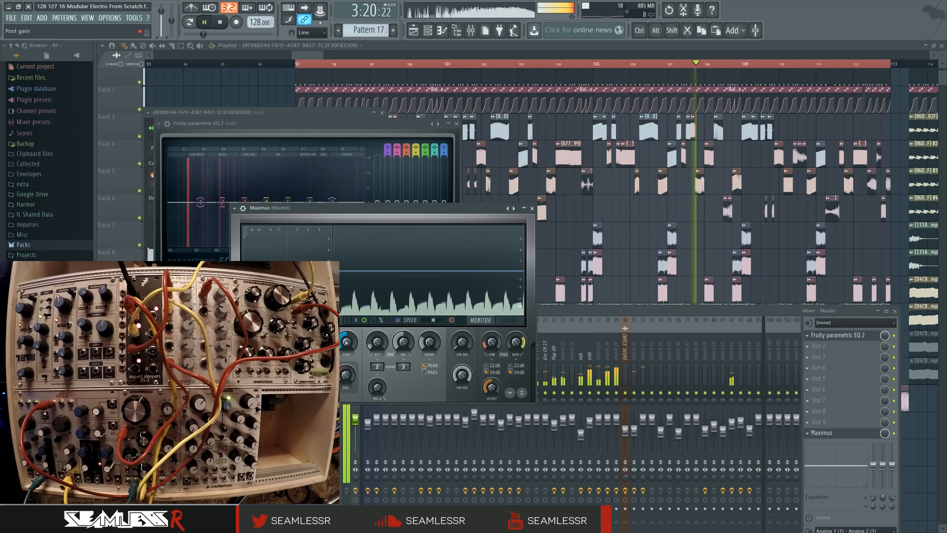
# Raise the low band's post gain in the Master's Maximus to about 3.4 dB, and check the high and master bands
pyautogui.moveTo(346, 347); pyautogui.dragTo(351, 341)
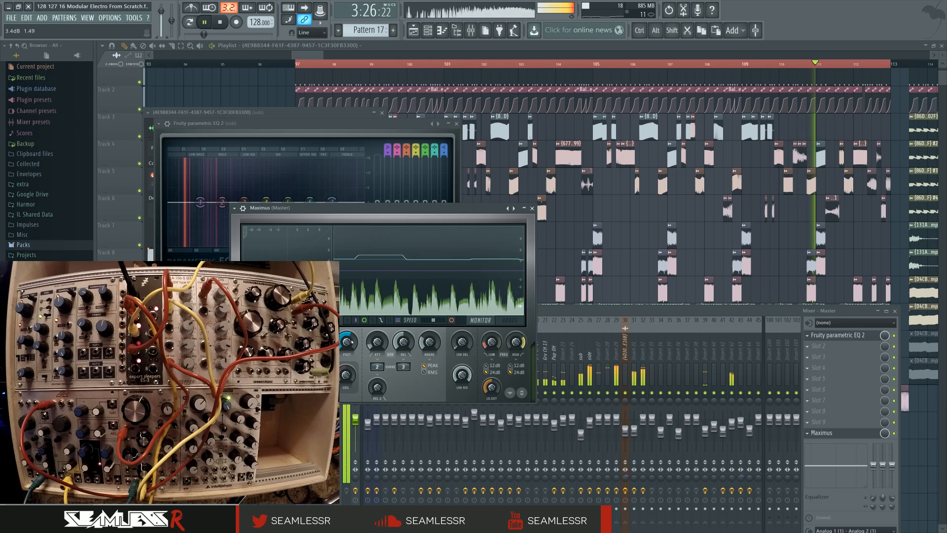
pyautogui.click(262, 384)
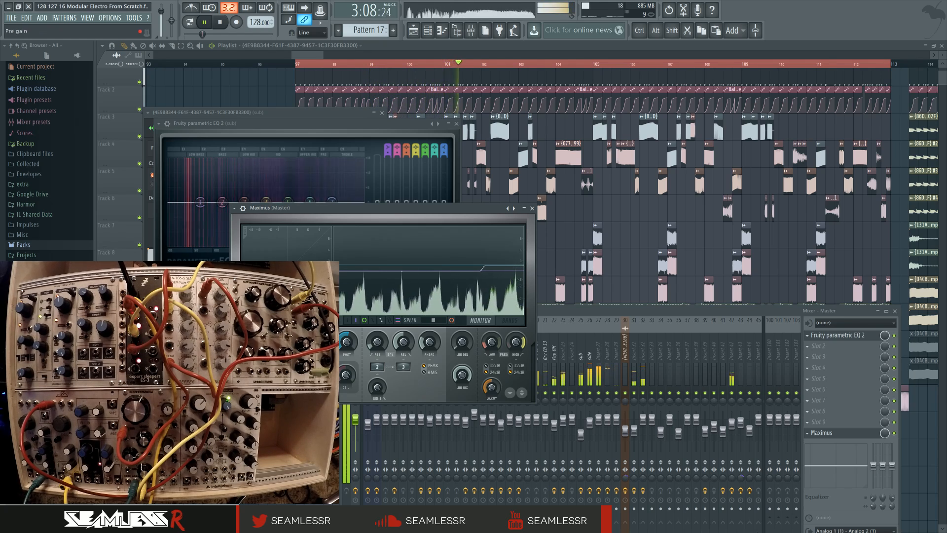
pyautogui.click(261, 367)
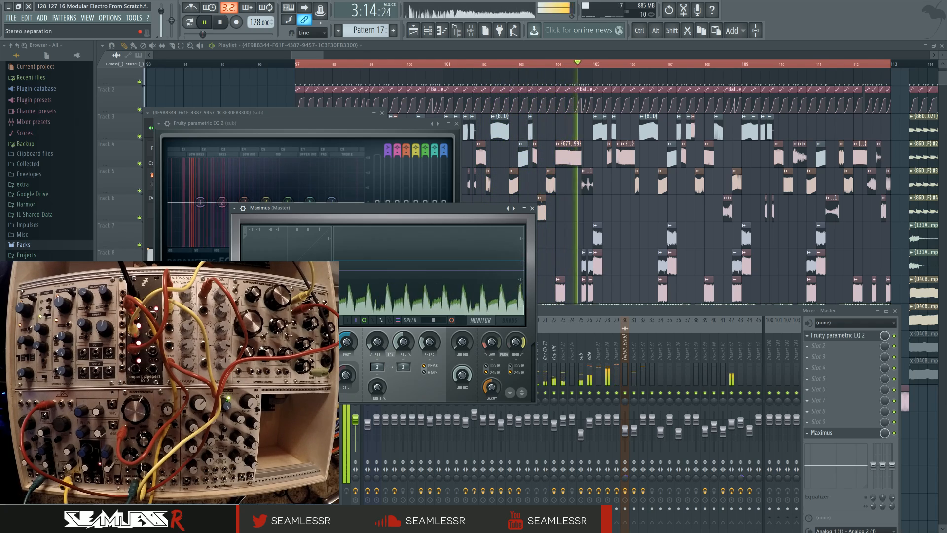
pyautogui.click(261, 355)
pyautogui.click(320, 375)
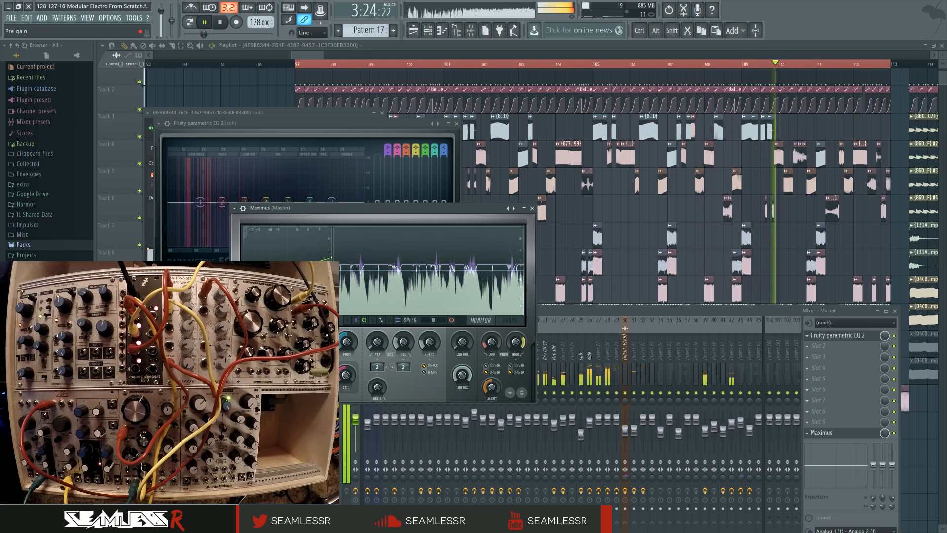
# Reposition the mixer beside the Master's Maximus and compare the track levels with the Maximus band display during playback
pyautogui.click(486, 344)
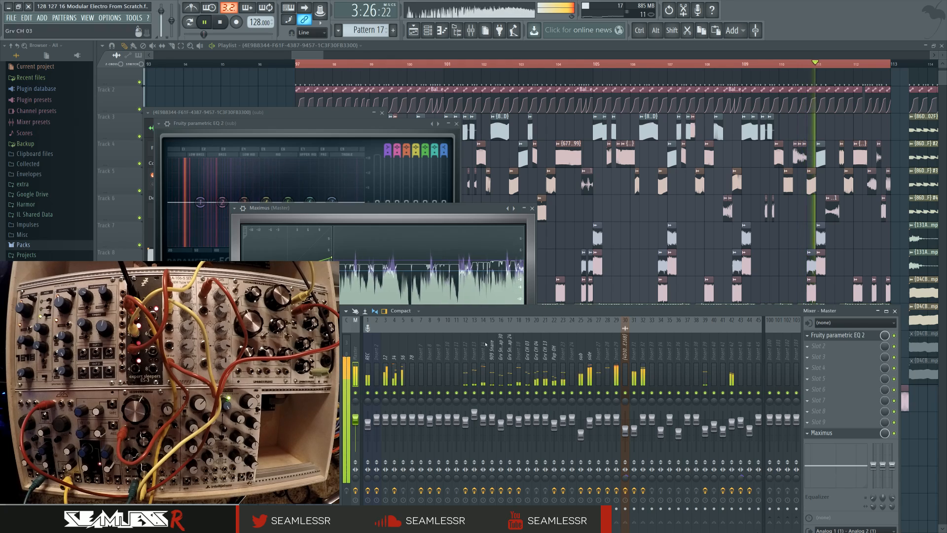
pyautogui.click(368, 394)
pyautogui.click(452, 231)
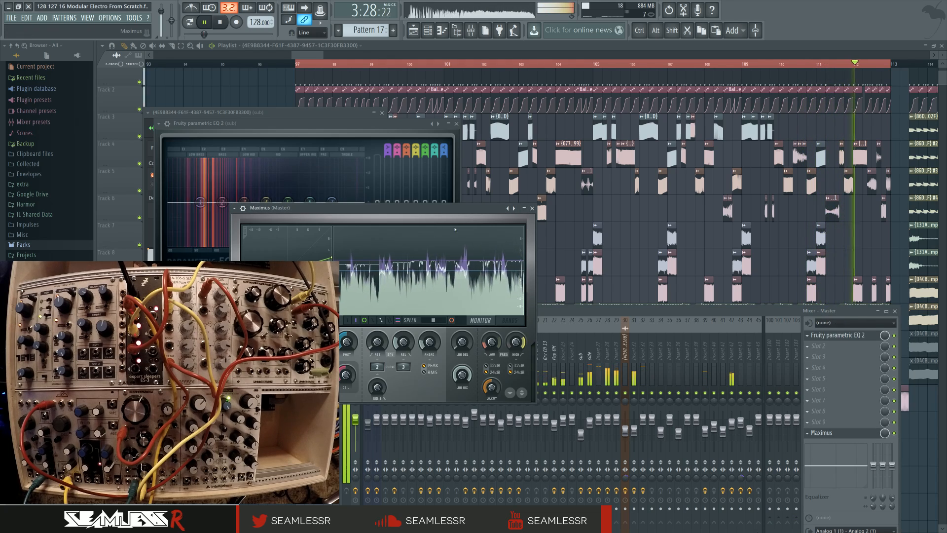
pyautogui.moveTo(545, 311); pyautogui.dragTo(509, 274)
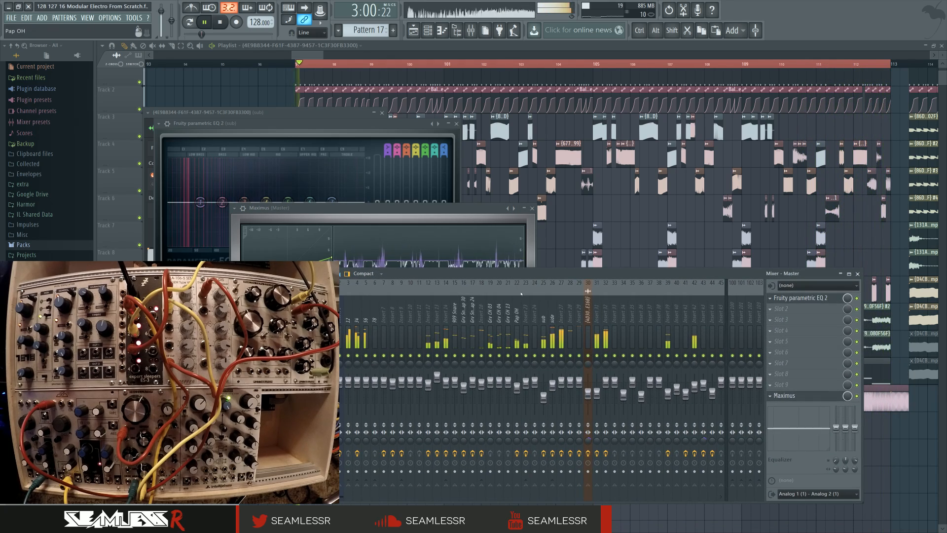
pyautogui.click(257, 341)
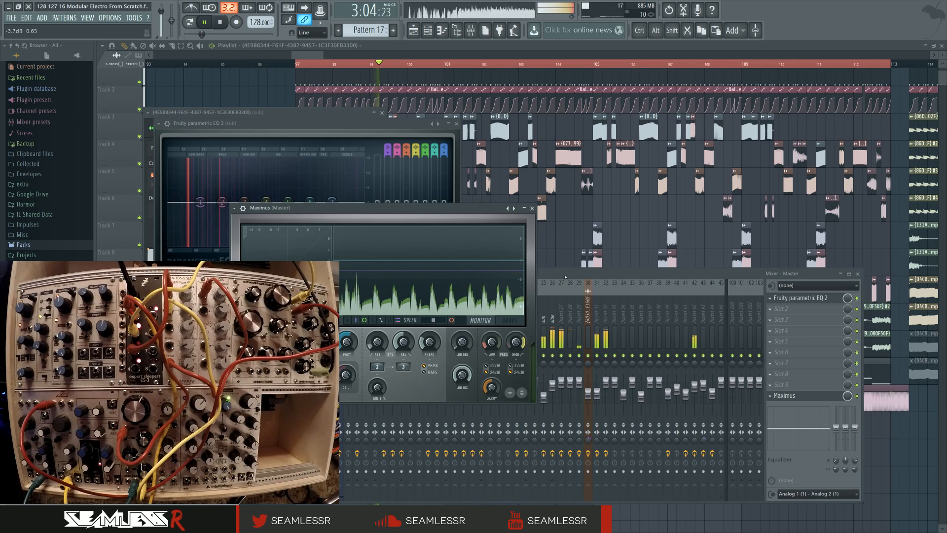
# Slightly raise the sub mixer track's fader and check the effect in the Master's Maximus
pyautogui.click(566, 276)
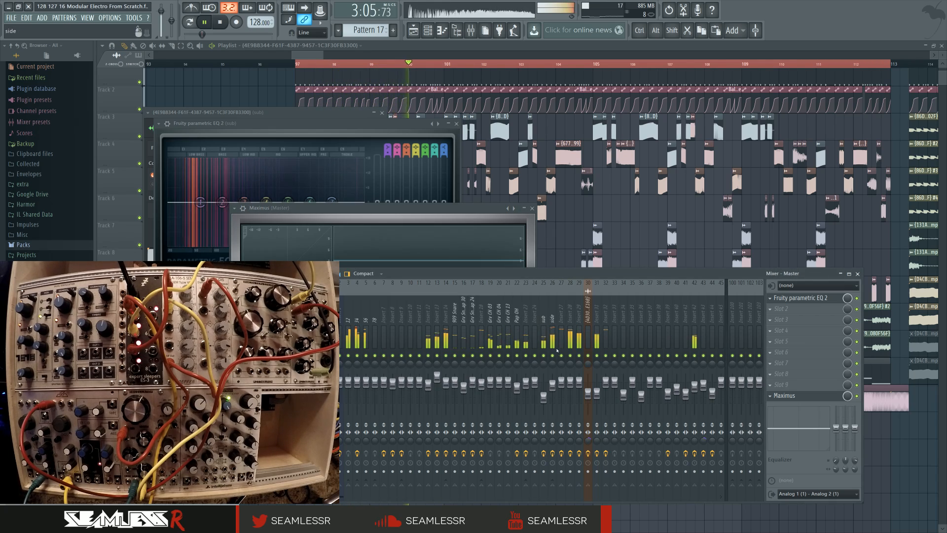
pyautogui.click(545, 393)
pyautogui.click(485, 209)
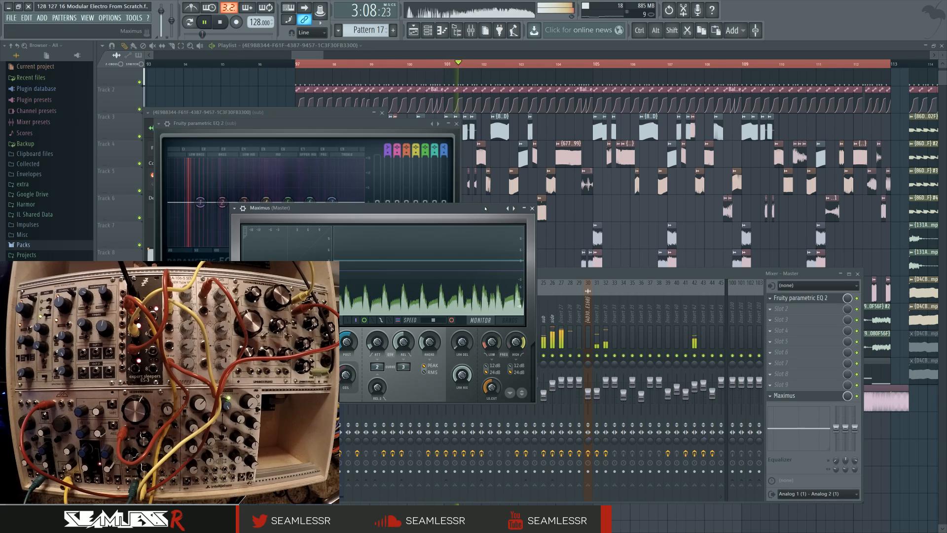
pyautogui.click(546, 283)
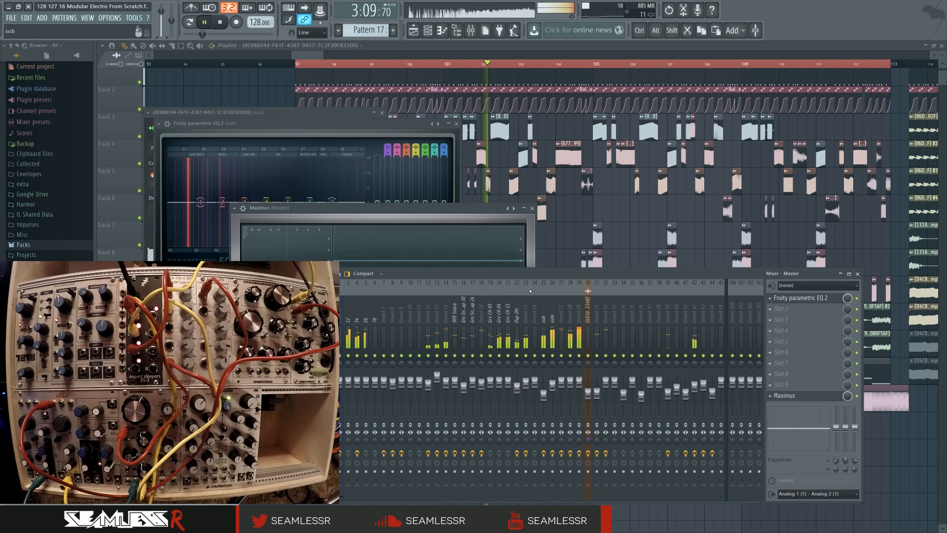
# Solo Insert 12 in the mixer and inspect the Maximus loaded on Insert 14 during playback
pyautogui.click(430, 316)
pyautogui.rightClick(429, 355)
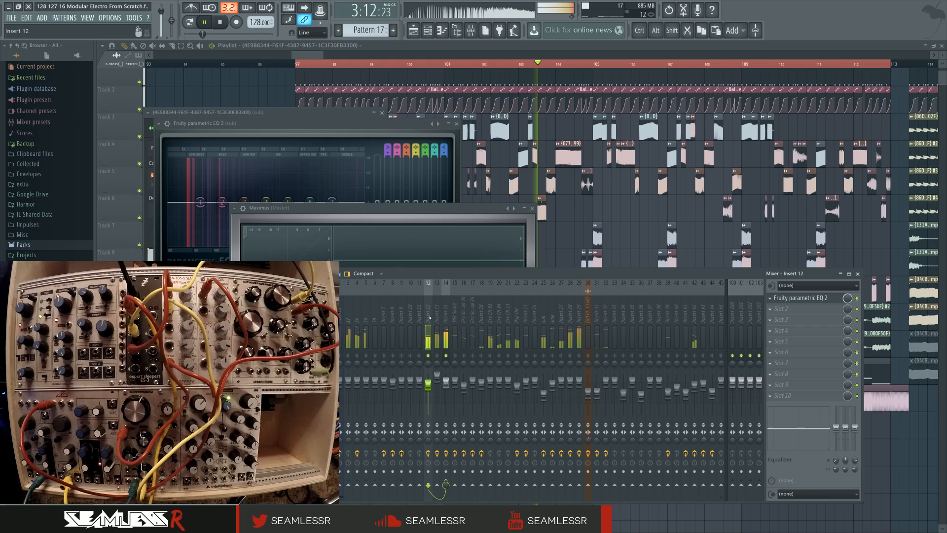
pyautogui.click(445, 315)
pyautogui.click(799, 298)
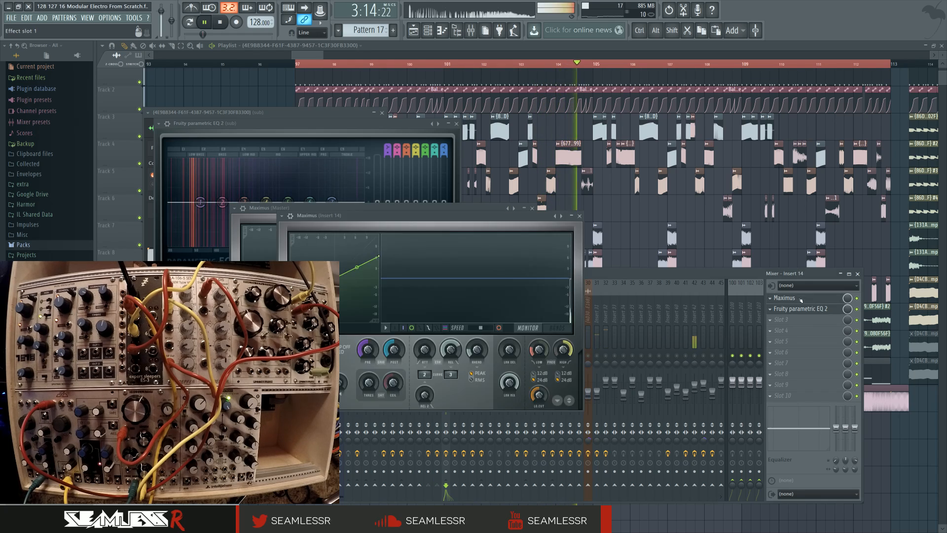
pyautogui.click(800, 298)
pyautogui.click(800, 298)
pyautogui.click(801, 299)
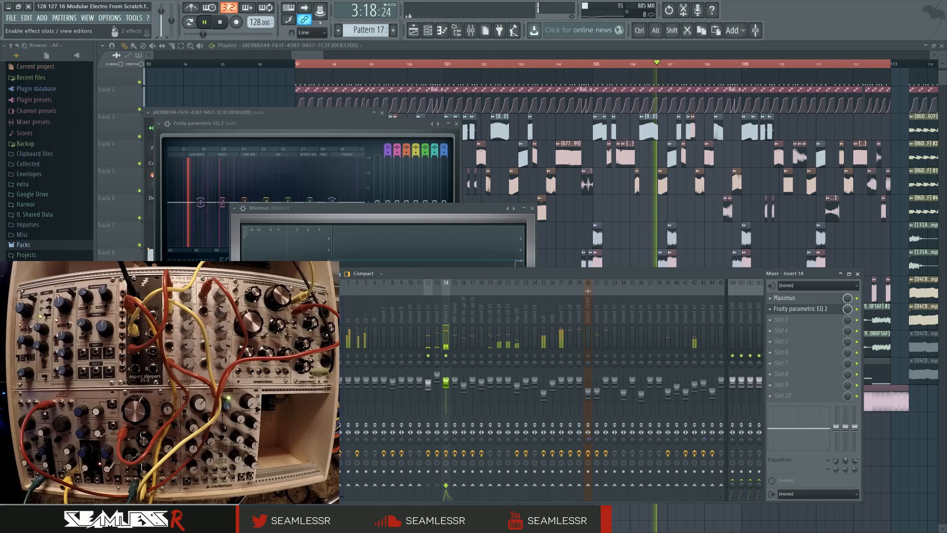
# Check the Master's Maximus, close it, and lower Insert 14's fader to about -2.1 dB before stopping playback
pyautogui.click(319, 326)
pyautogui.click(810, 399)
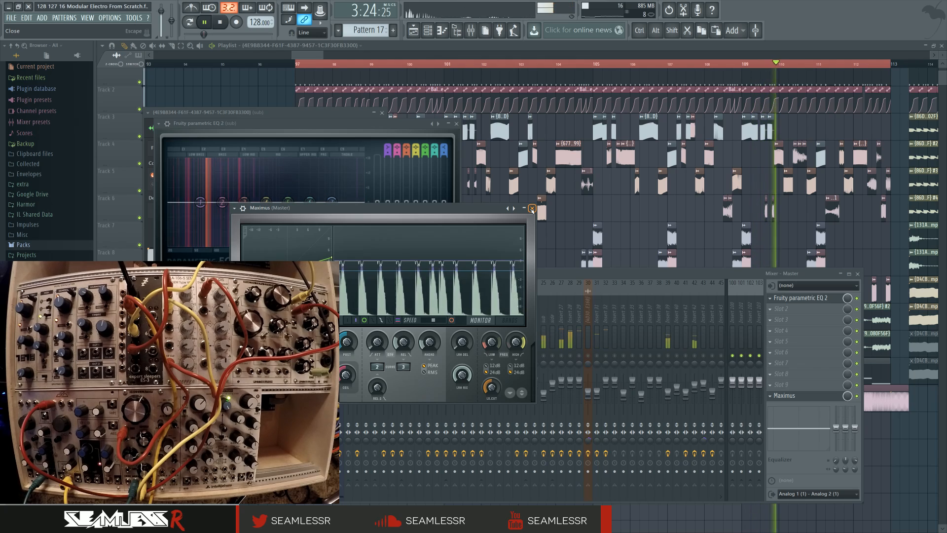
pyautogui.click(533, 209)
pyautogui.click(446, 386)
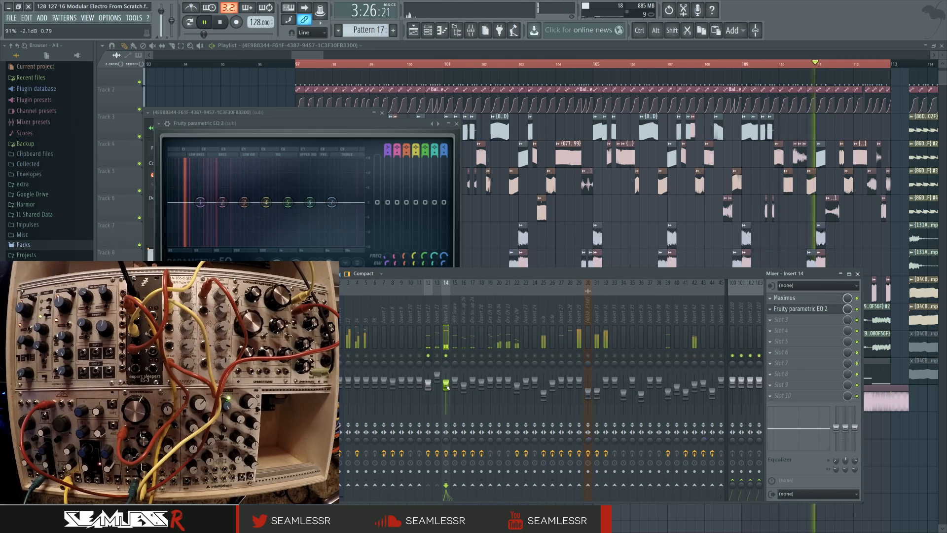
pyautogui.press('space')
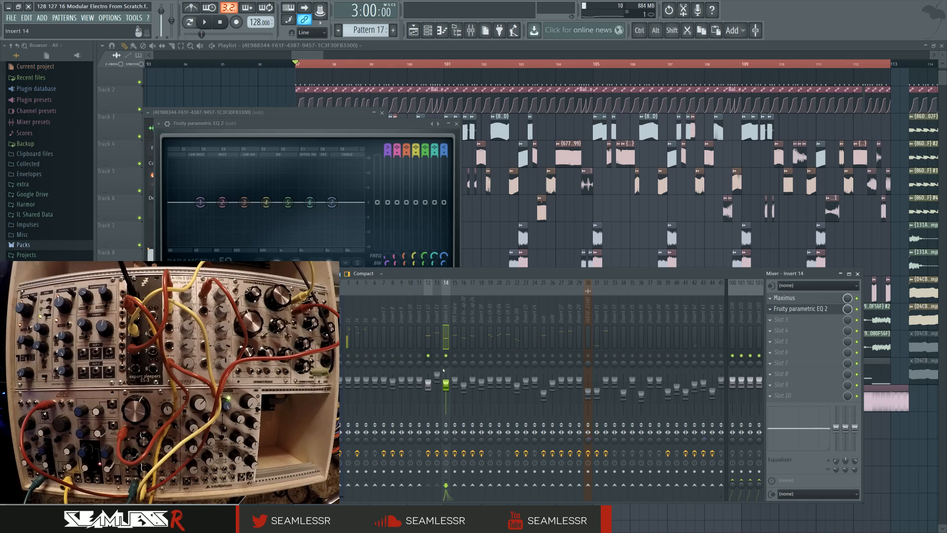
# Reposition the mixer window and inspect the Maximus instances on the Master and Insert 14 tracks
pyautogui.moveTo(442, 280); pyautogui.dragTo(485, 272)
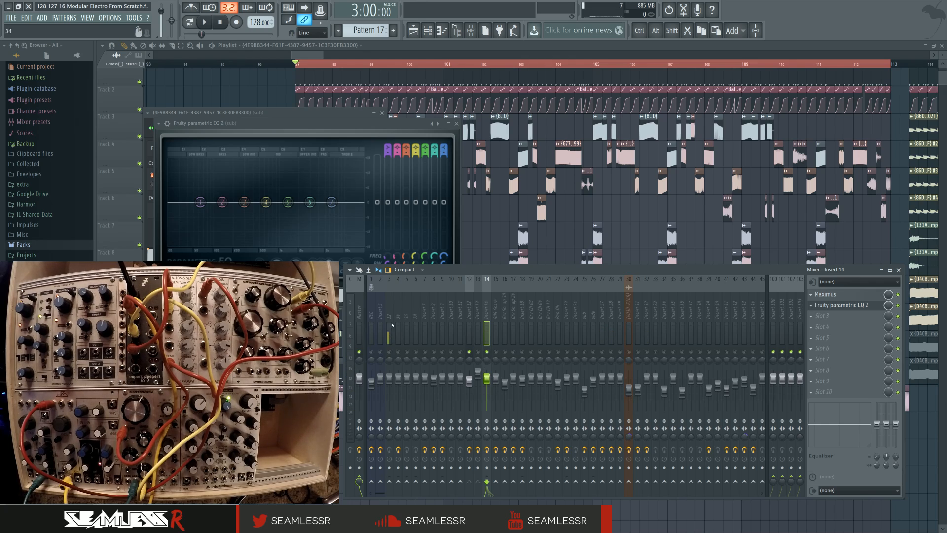
pyautogui.click(361, 315)
pyautogui.click(834, 392)
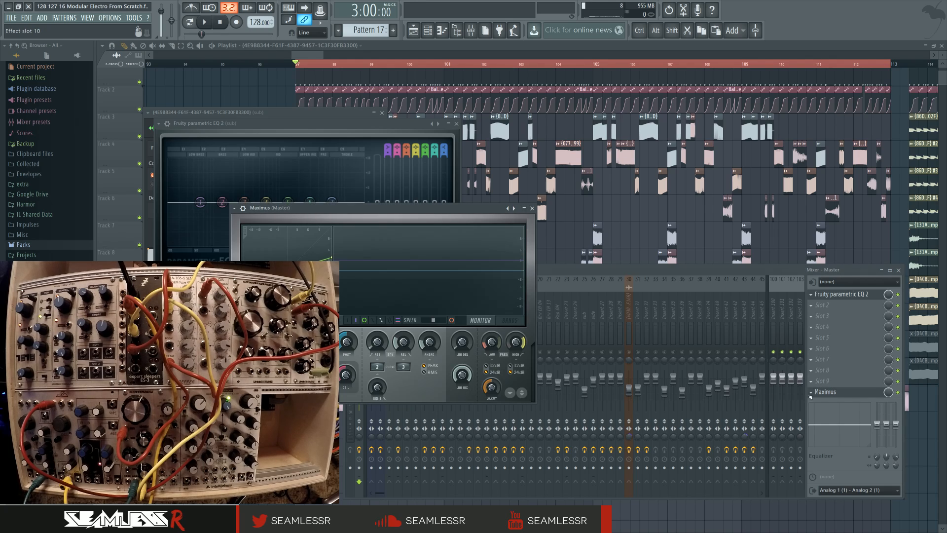
pyautogui.click(532, 208)
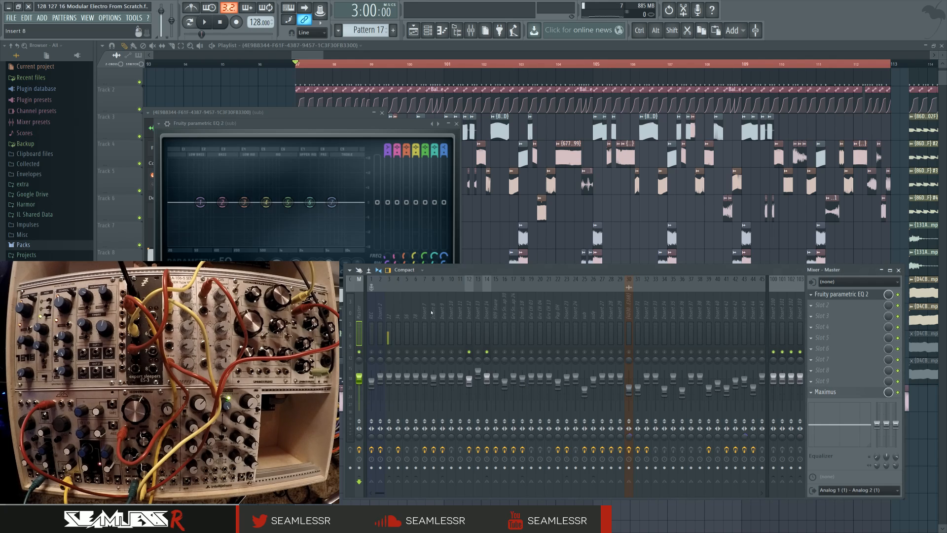
pyautogui.click(486, 310)
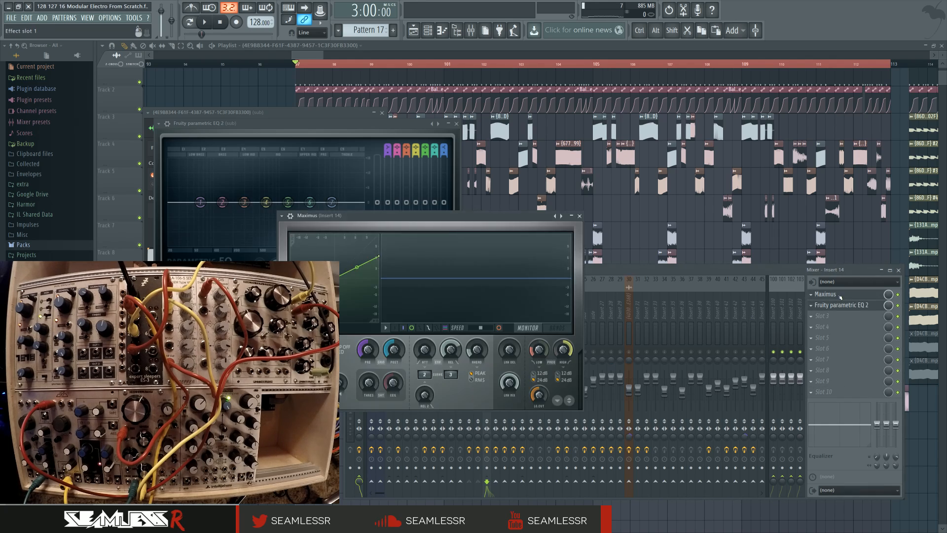
# Replay the loop to set Insert 14's fader to about -2.0 dB, and unsolo so that all mixer tracks play
pyautogui.press('space')
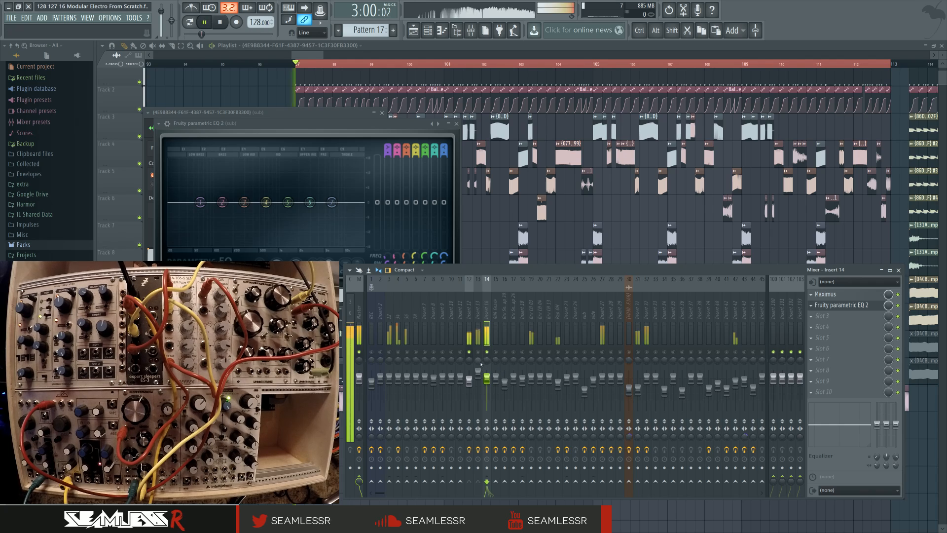
pyautogui.press('space')
pyautogui.press('space')
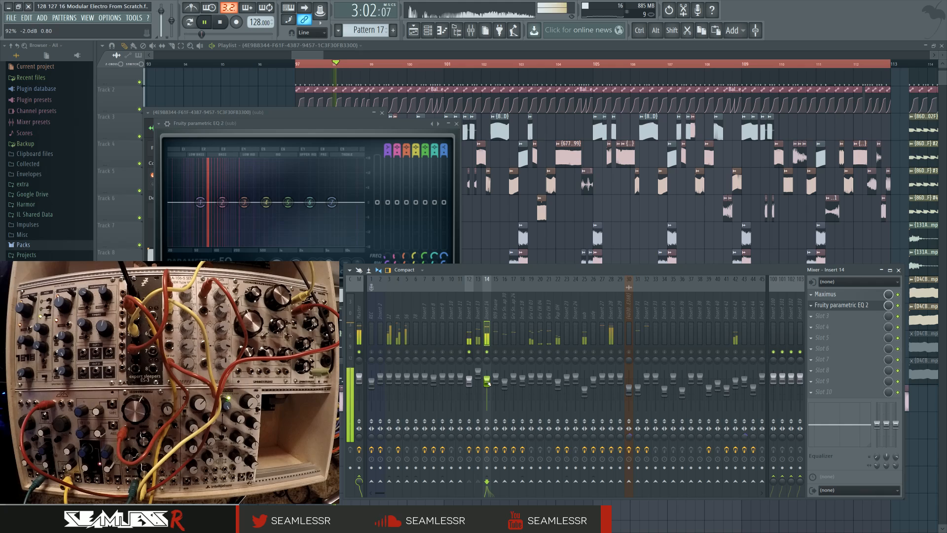
pyautogui.press('space')
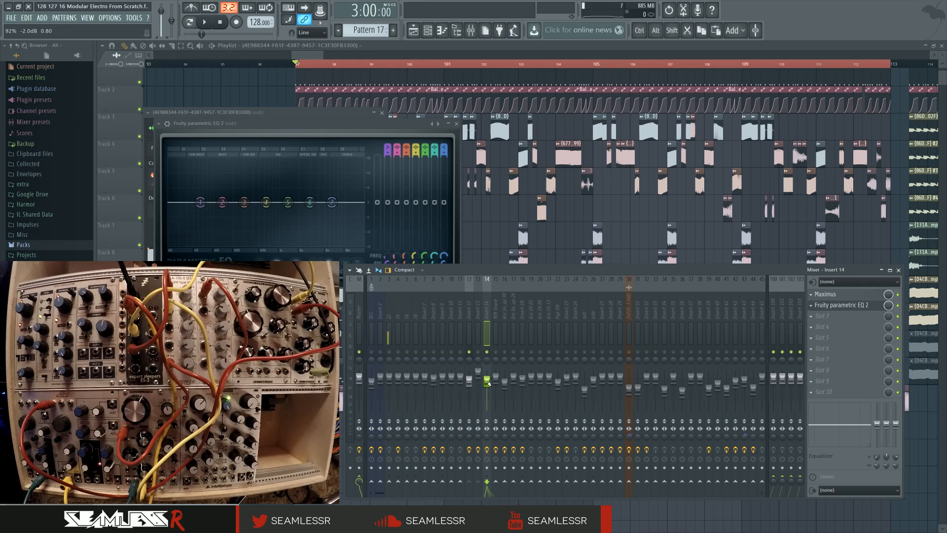
pyautogui.press('space')
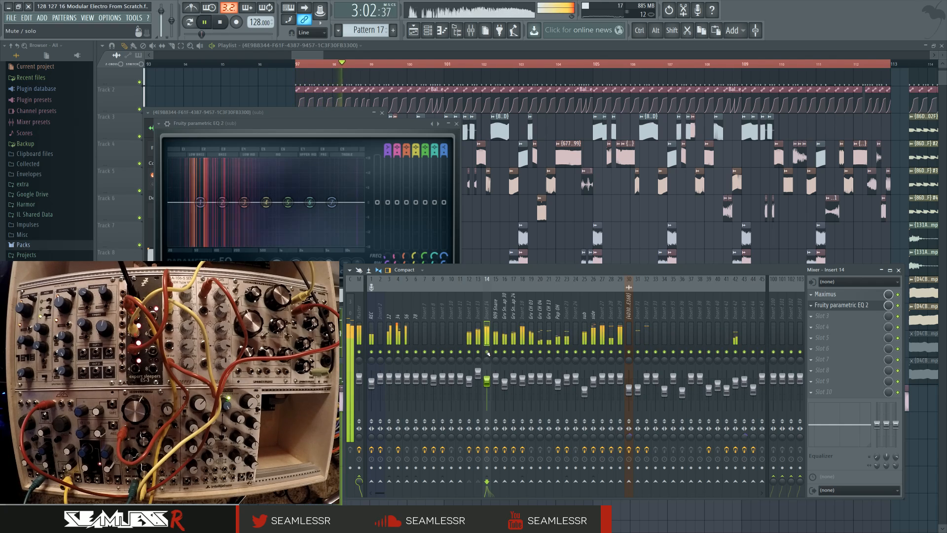
# Open Maximus on the Master track, move its window over the mixer and examine the mid band during playback
pyautogui.click(361, 311)
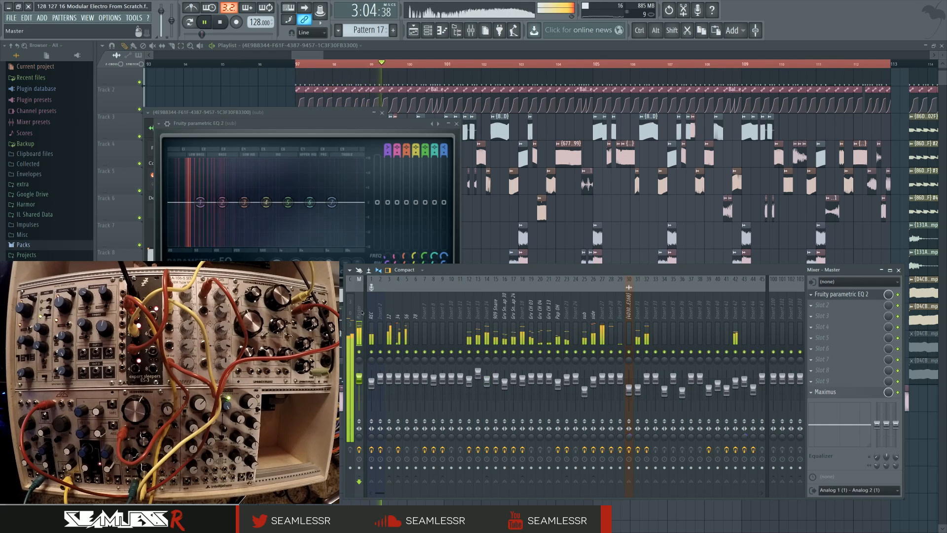
pyautogui.click(842, 389)
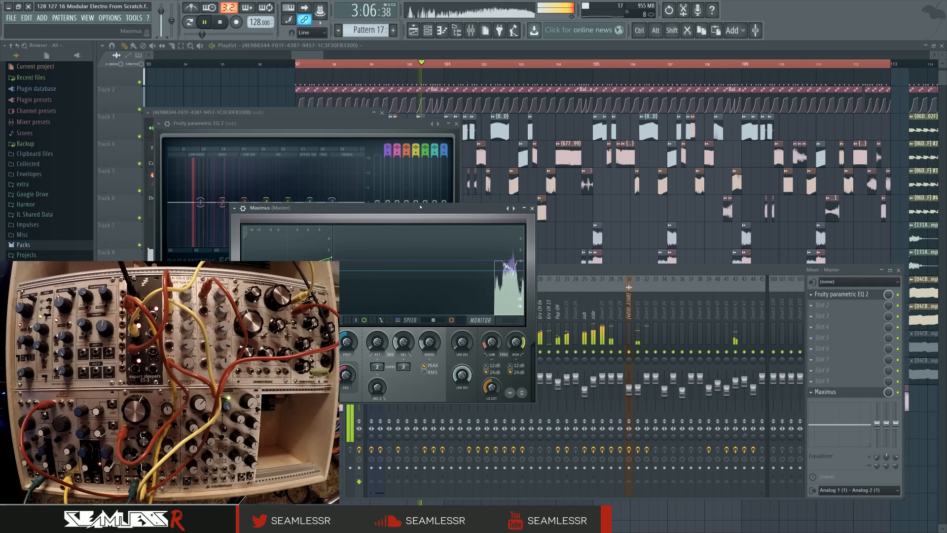
pyautogui.moveTo(420, 208); pyautogui.dragTo(555, 269)
pyautogui.click(392, 402)
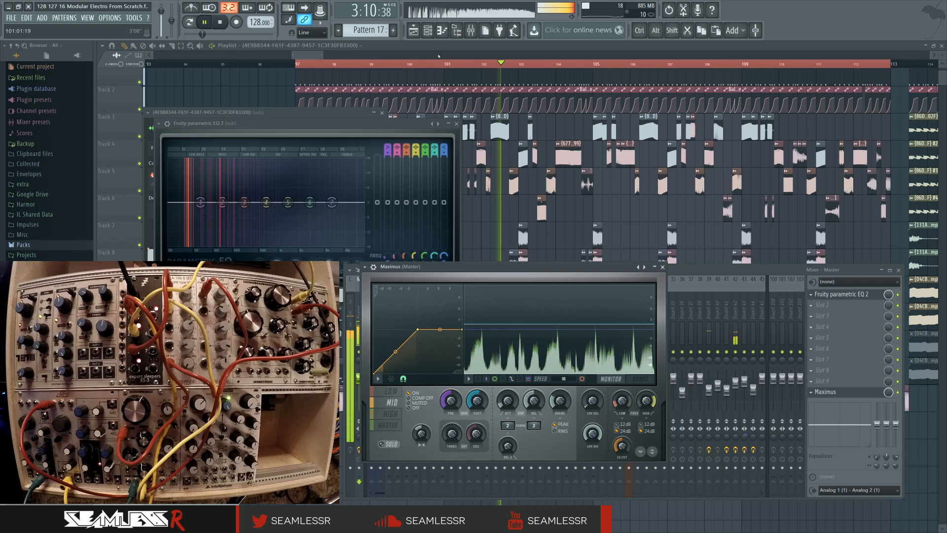
# Clear the open windows, bring back the mixer and recheck the Master's Maximus
pyautogui.press('F12')
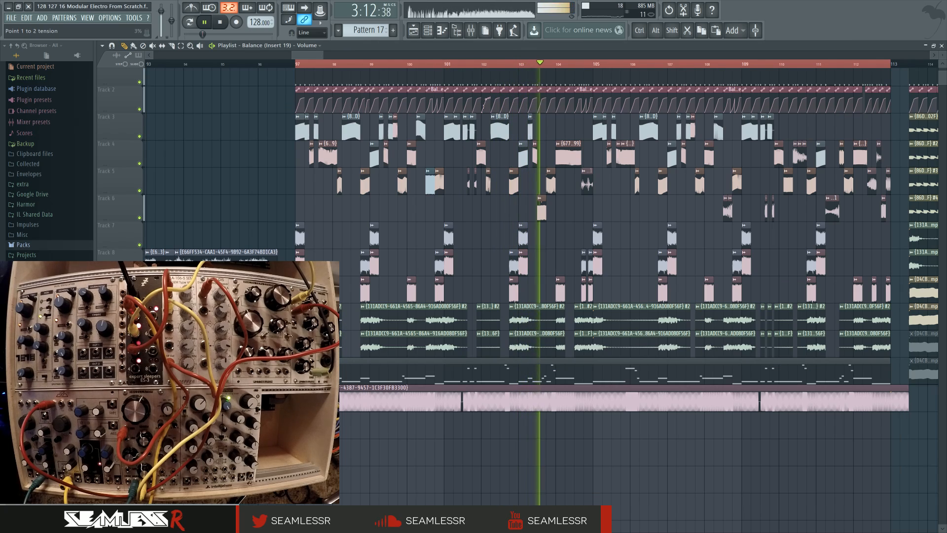
pyautogui.press('F9')
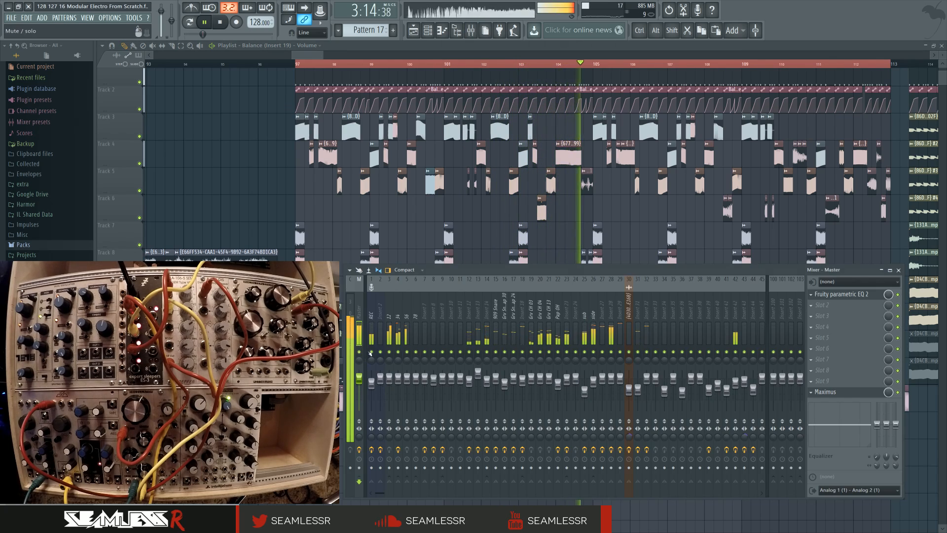
pyautogui.click(837, 392)
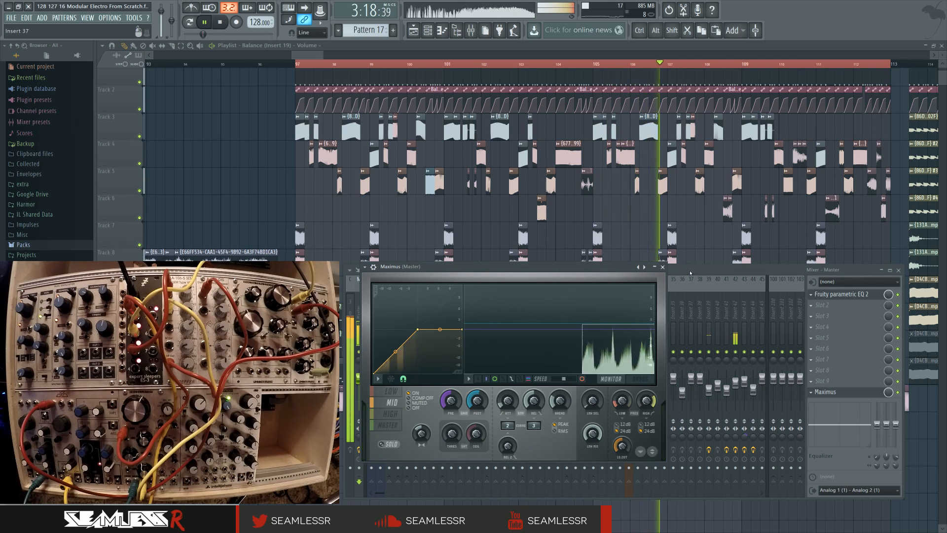
pyautogui.click(838, 393)
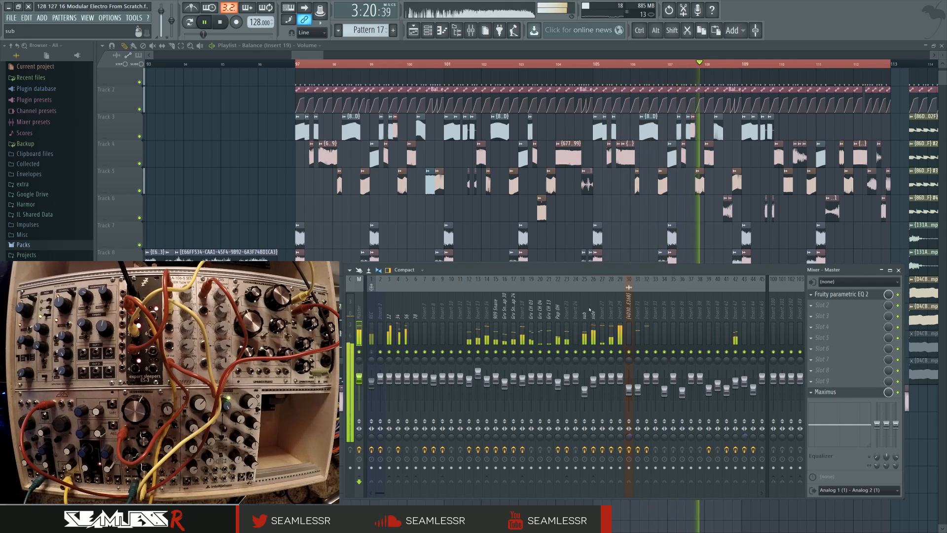
# Lower the side mixer track's fader to about -4.0 dB, stop playback and close the mixer
pyautogui.click(593, 382)
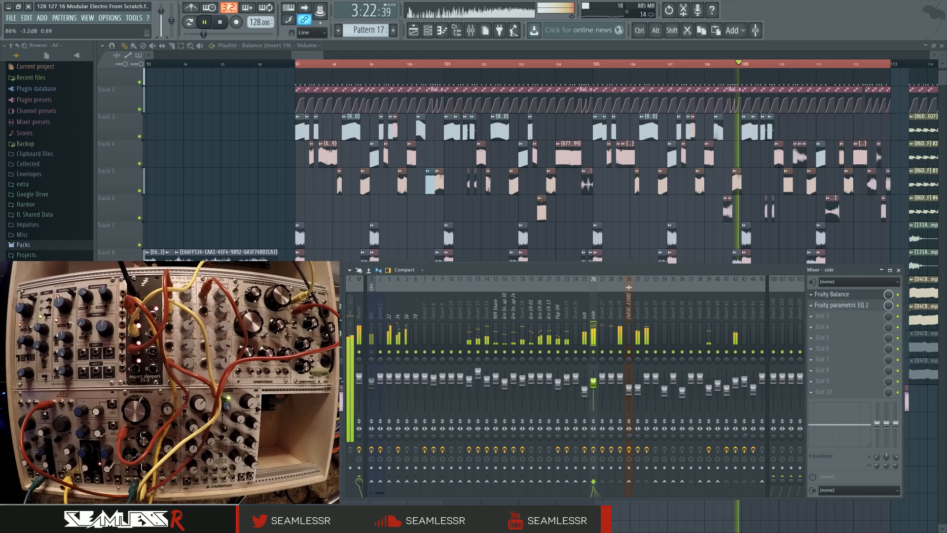
pyautogui.moveTo(594, 382); pyautogui.dragTo(599, 381)
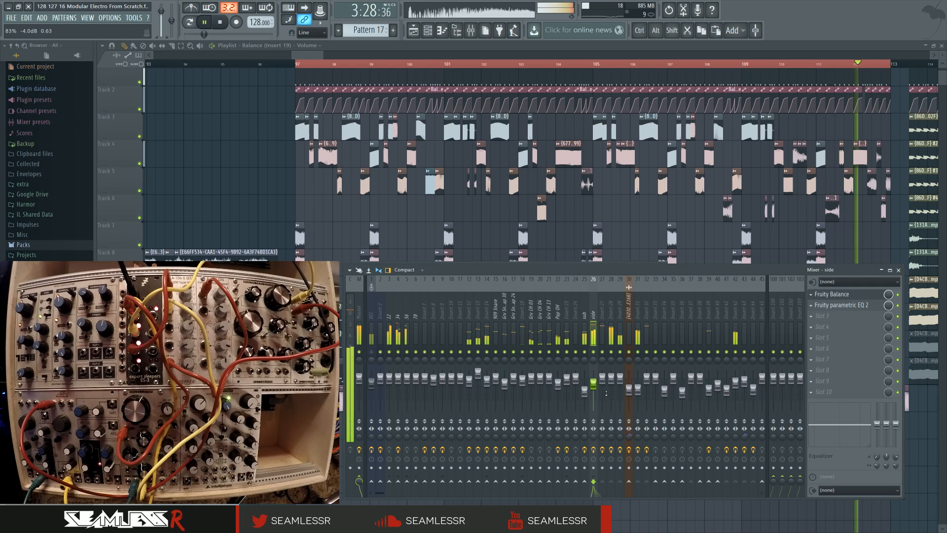
pyautogui.press('space')
pyautogui.press('F9')
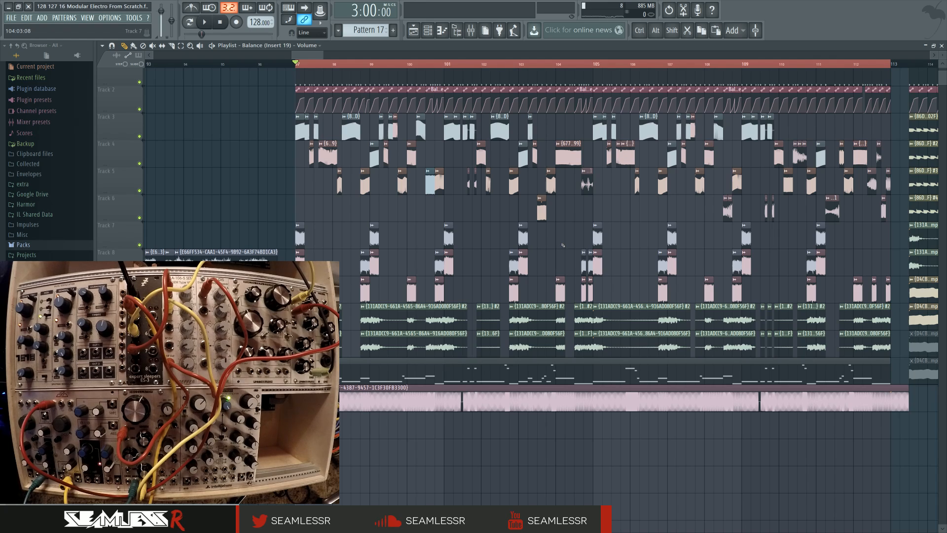
pyautogui.moveTo(561, 243); pyautogui.dragTo(557, 246)
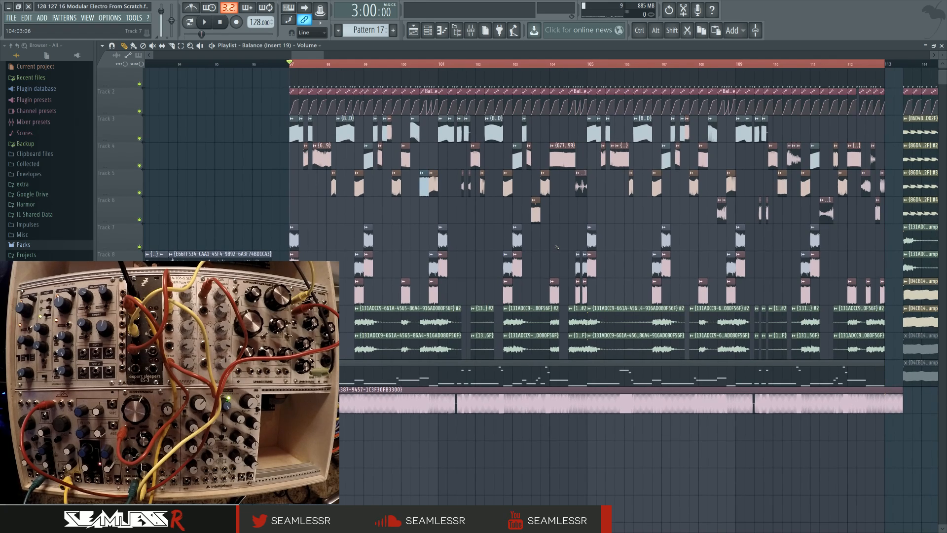
pyautogui.scroll(-3, 557, 248)
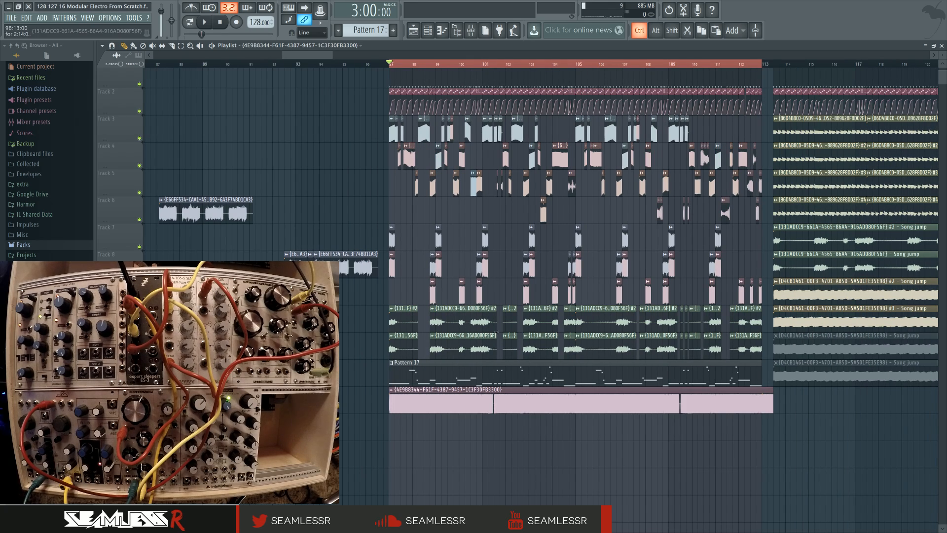
pyautogui.scroll(2, 499, 243)
pyautogui.moveTo(358, 115); pyautogui.dragTo(796, 223)
pyautogui.click(511, 212)
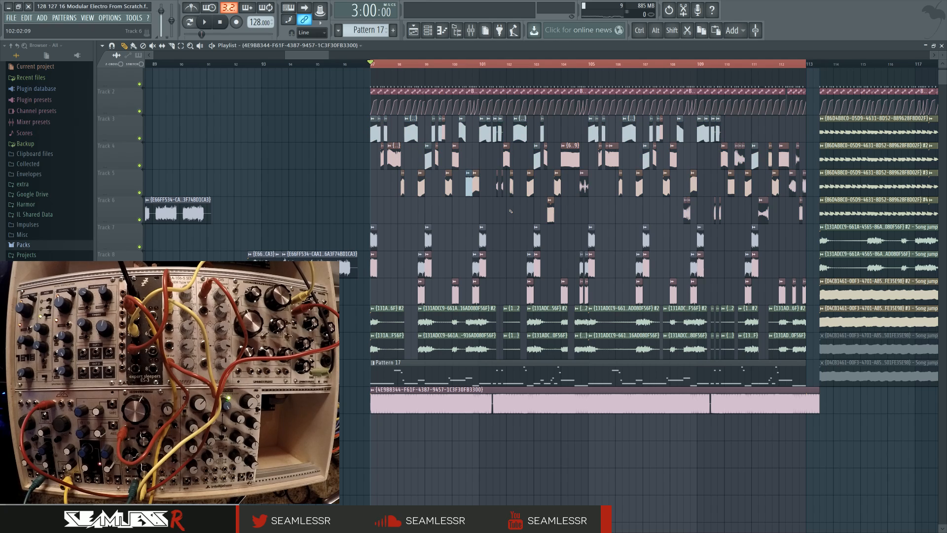
pyautogui.scroll(9, 509, 213)
pyautogui.scroll(-8, 509, 214)
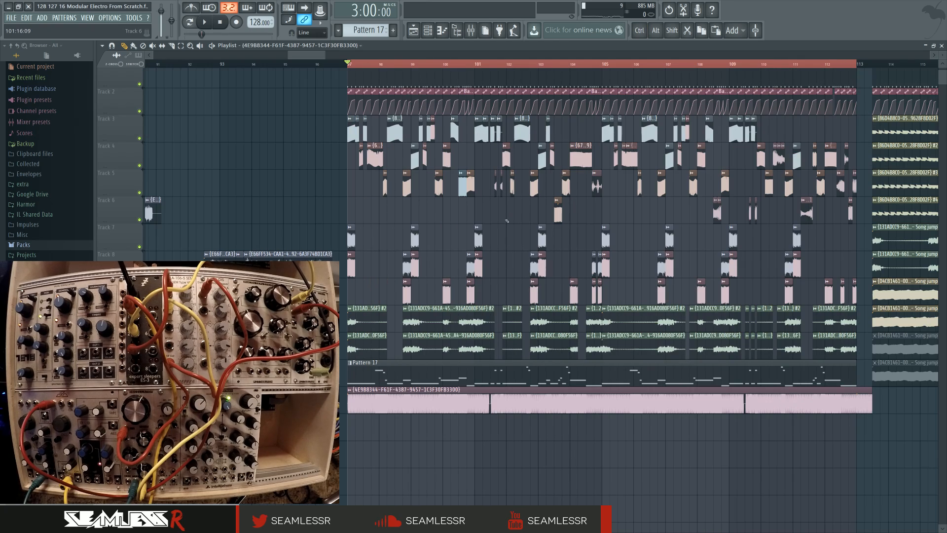
pyautogui.scroll(2, 507, 221)
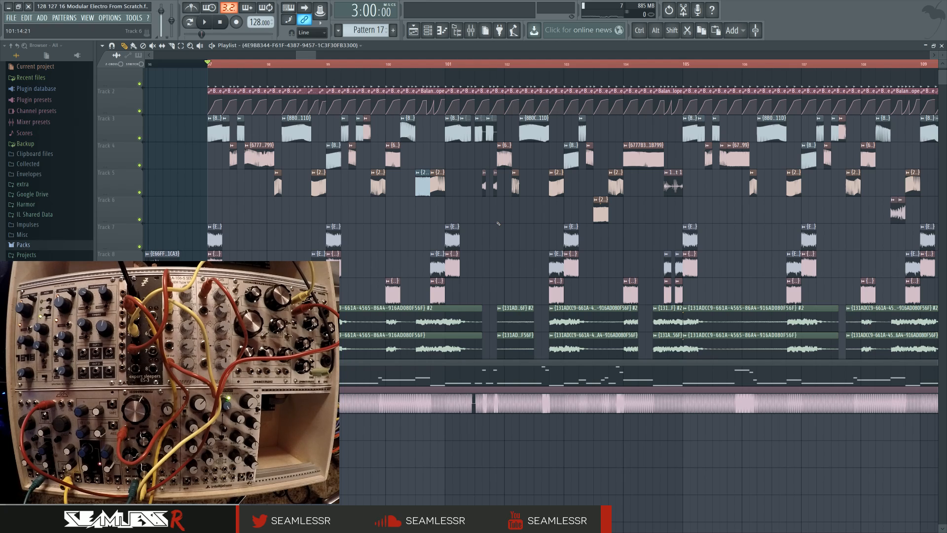
pyautogui.scroll(-4, 499, 223)
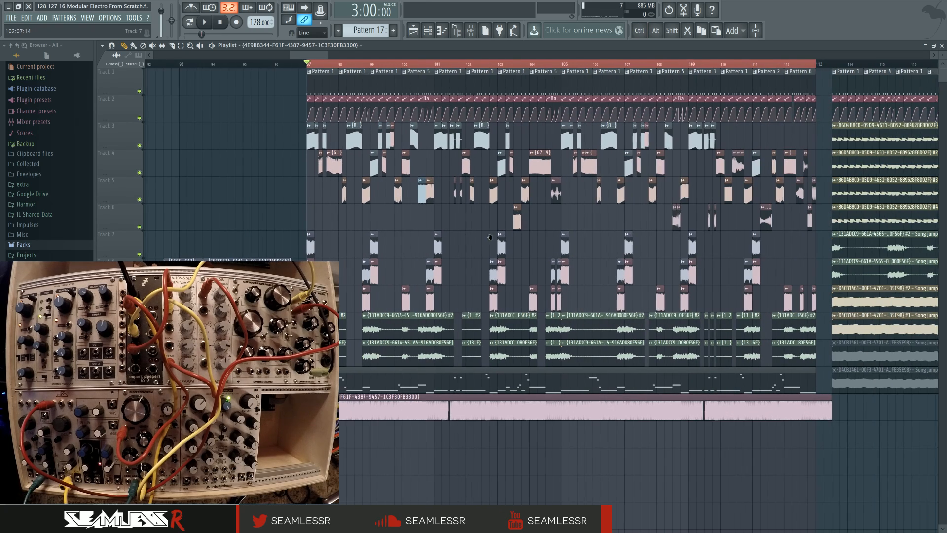
# Play the second section briefly from bar 113 without the loop range, and stop playback
pyautogui.moveTo(490, 238)
pyautogui.mouseDown()
pyautogui.moveTo(520, 248)
pyautogui.moveTo(536, 236)
pyautogui.moveTo(484, 237)
pyautogui.mouseUp()
pyautogui.scroll(-3, 523, 250)
pyautogui.click(667, 64)
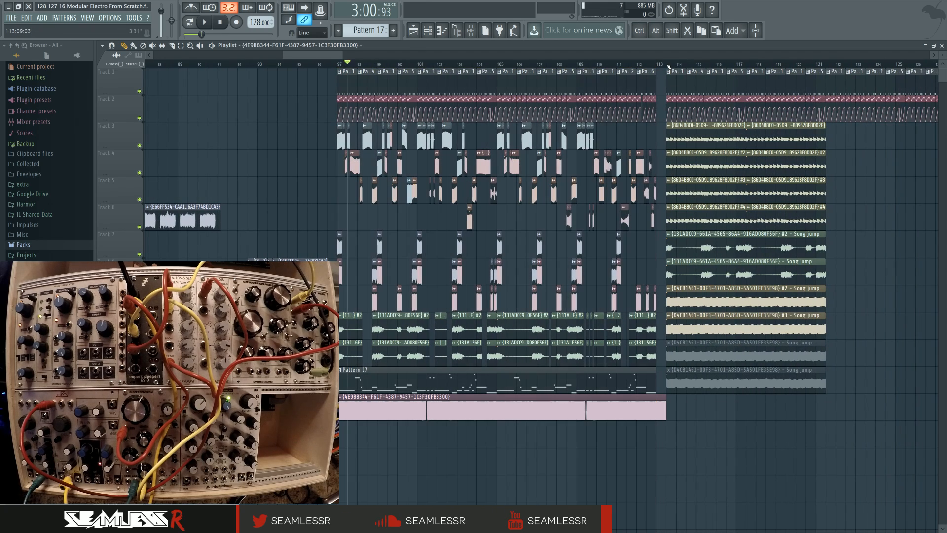
pyautogui.press('space')
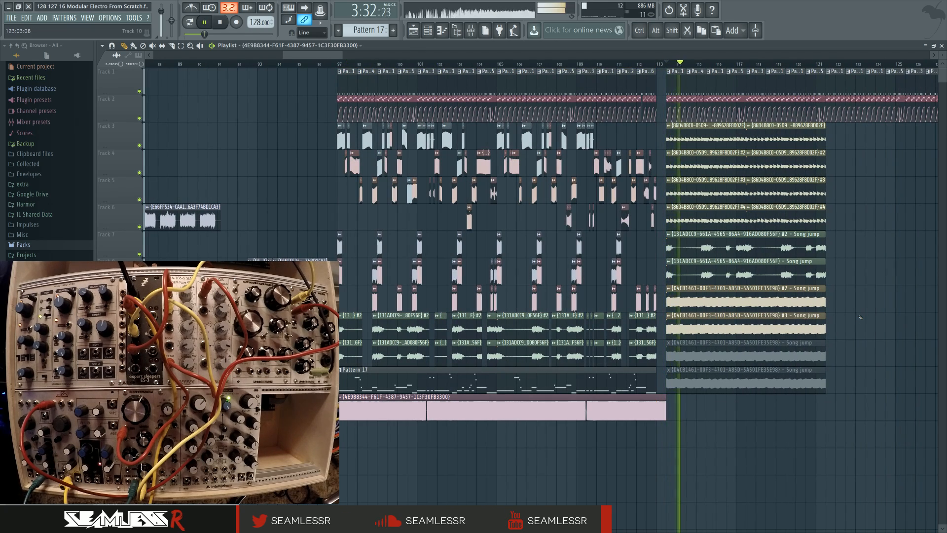
pyautogui.press('space')
# Select the Pattern 16 clip at bar 133, make its length the loop range and start playback
pyautogui.moveTo(850, 280); pyautogui.dragTo(503, 256)
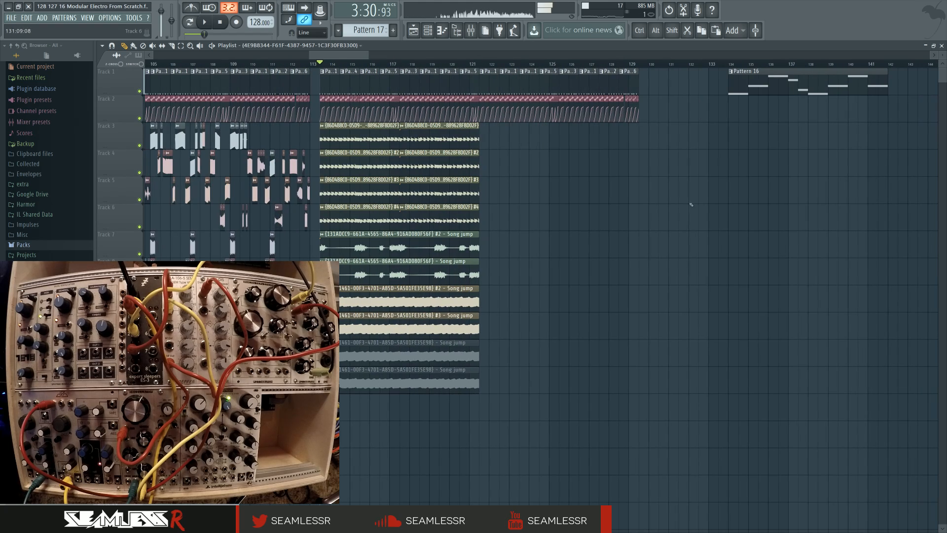
pyautogui.click(767, 78)
pyautogui.moveTo(757, 78); pyautogui.dragTo(868, 65)
pyautogui.press('space')
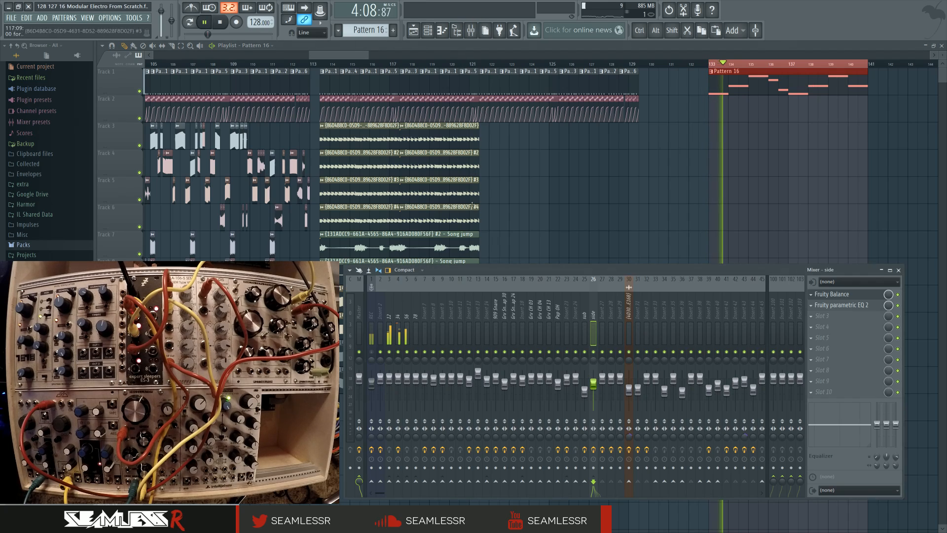
# Open Edison on the REC mixer track and record one pass of the looped Pattern 16 with recording set to On Play
pyautogui.click(471, 30)
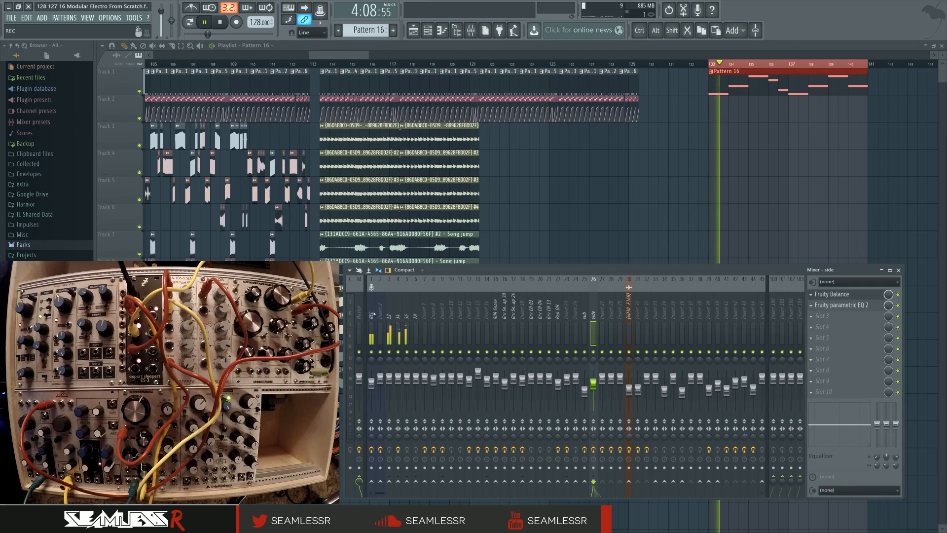
pyautogui.click(373, 355)
pyautogui.click(823, 294)
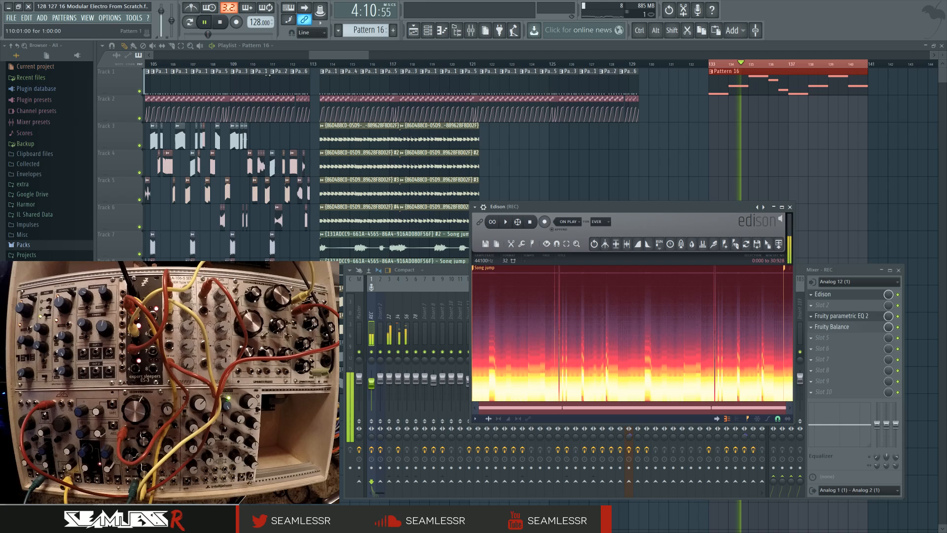
pyautogui.click(221, 22)
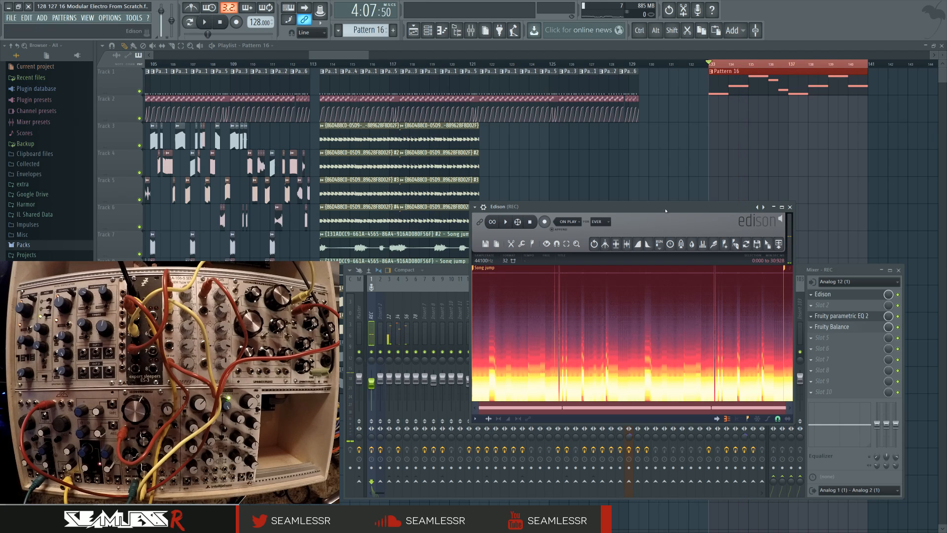
pyautogui.press('space')
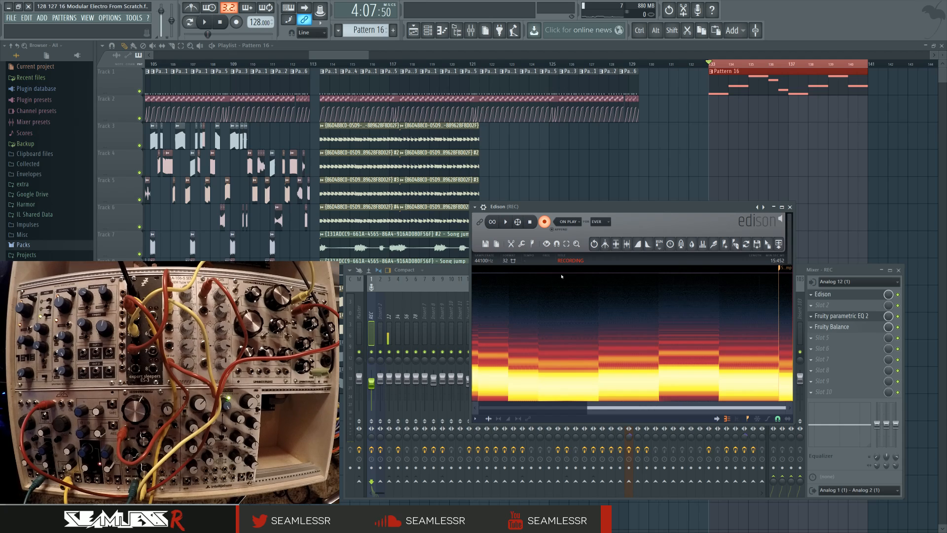
pyautogui.click(536, 222)
# Delete the recording's tail after the song jump marker and place it in the playlist beneath the second section's clips near bar 113
pyautogui.click(786, 269)
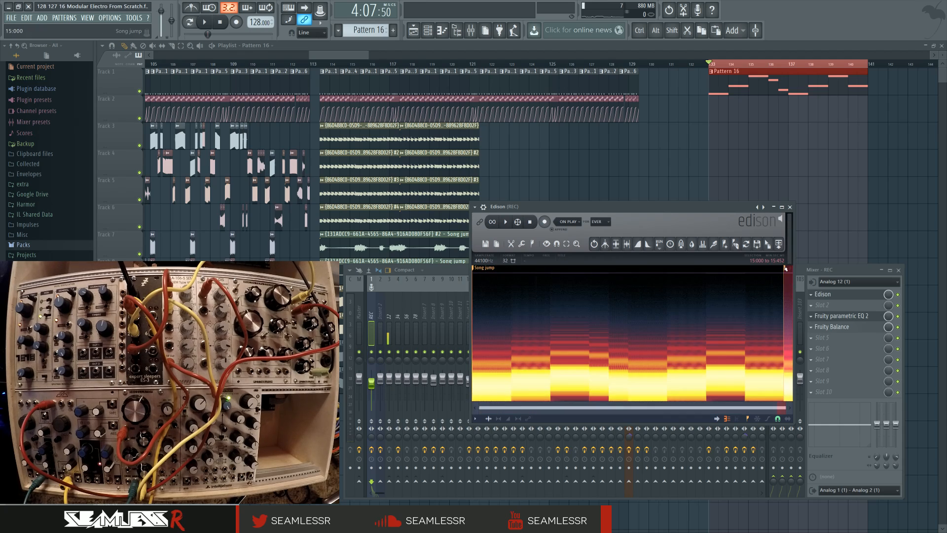
pyautogui.press('Delete')
pyautogui.moveTo(768, 245); pyautogui.dragTo(354, 386)
# Normalize the newly placed recording and route its channel to the sub mixer track
pyautogui.doubleClick(355, 402)
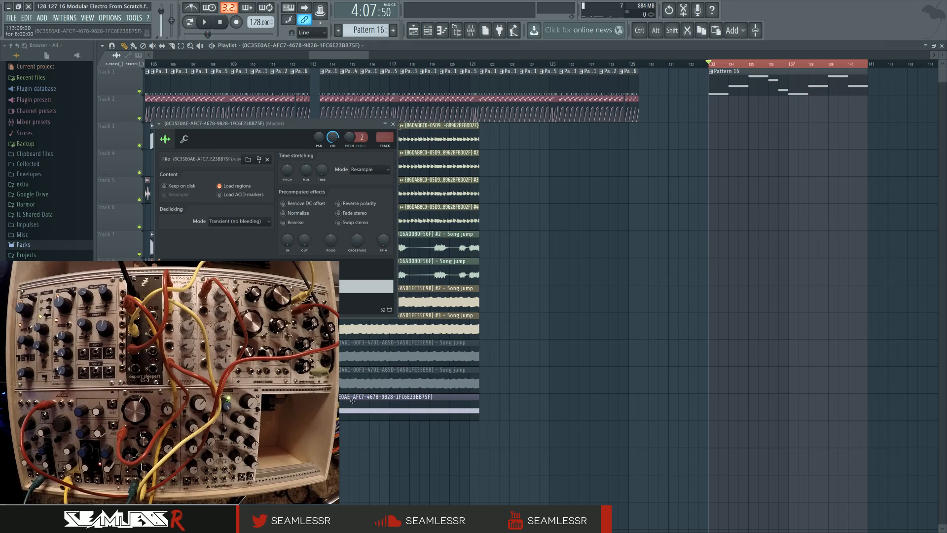
pyautogui.doubleClick(388, 139)
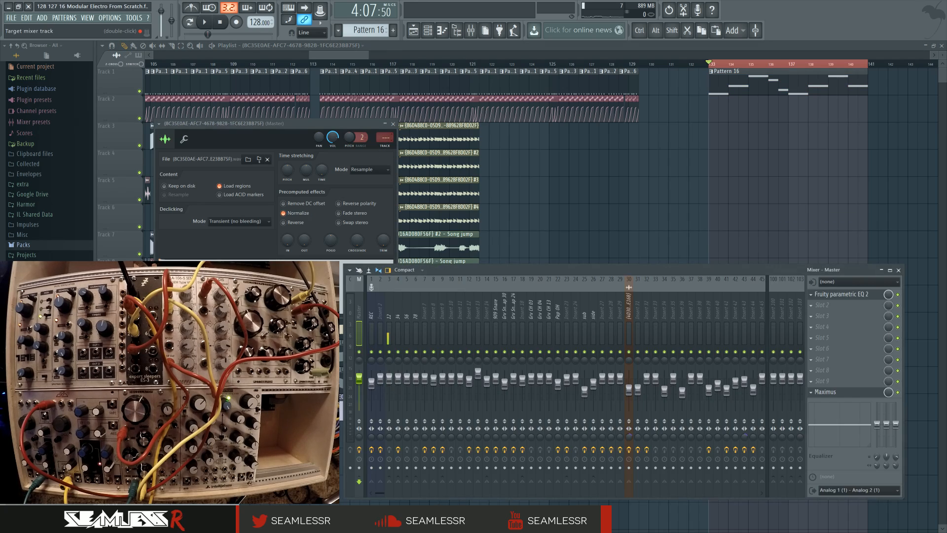
pyautogui.rightClick(666, 226)
# Play the second section from bar 113 to check the new recording with the other layers, and stop playback
pyautogui.click(320, 64)
pyautogui.press('space')
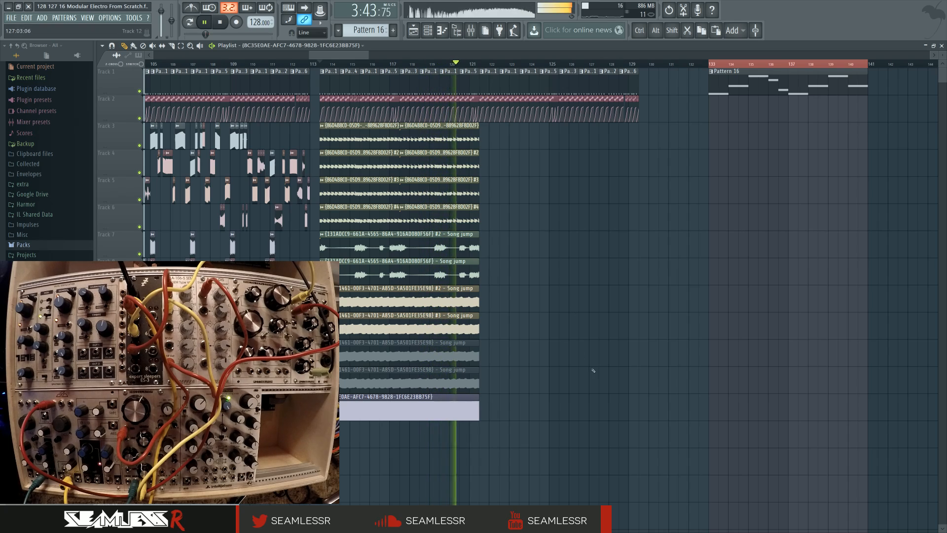
pyautogui.moveTo(565, 306); pyautogui.dragTo(720, 309)
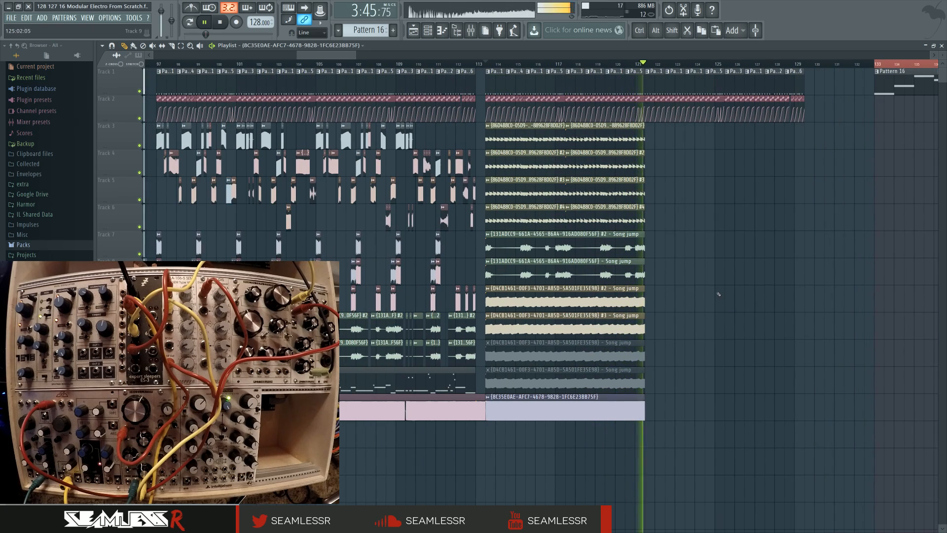
pyautogui.press('space')
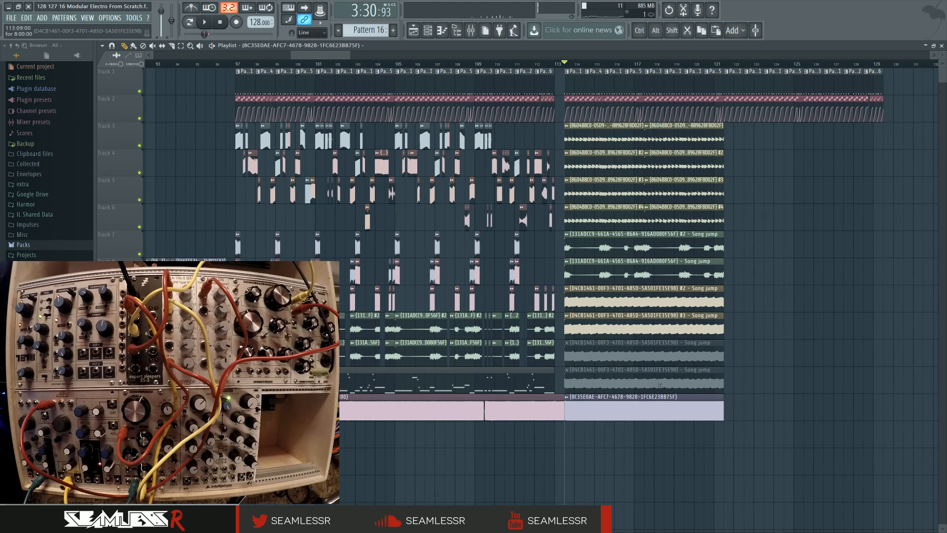
# Play the transition into the second section from just before bar 113, check the mixer levels, close the mixer and stop
pyautogui.click(549, 64)
pyautogui.click(471, 30)
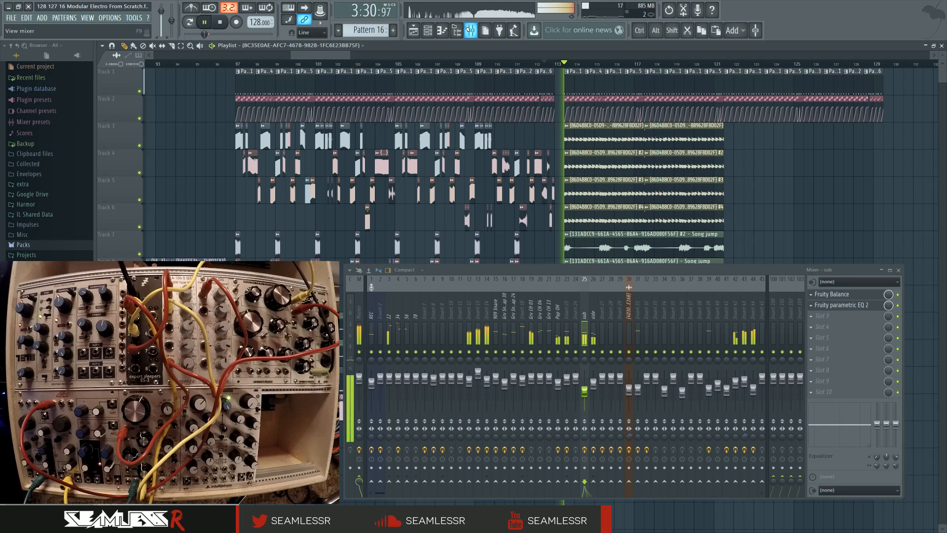
pyautogui.press('space')
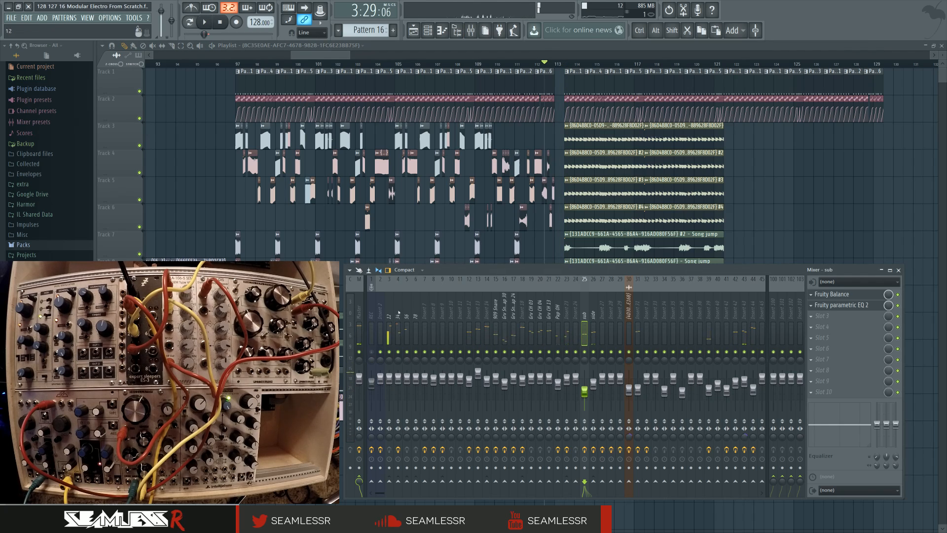
pyautogui.press('space')
pyautogui.press('F9')
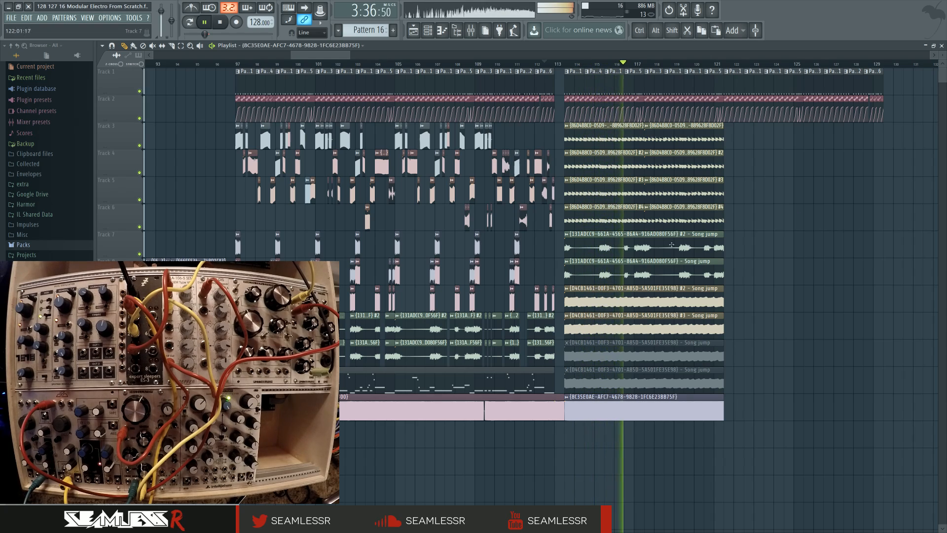
pyautogui.press('space')
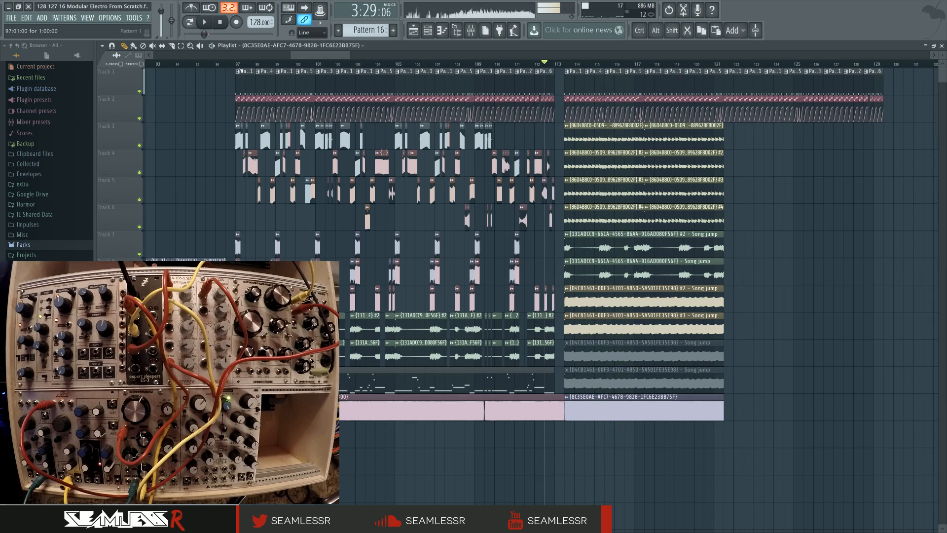
# Play the first section from bar 97 and open Fruity parametric EQ 2 on the side mixer track
pyautogui.click(239, 64)
pyautogui.press('space')
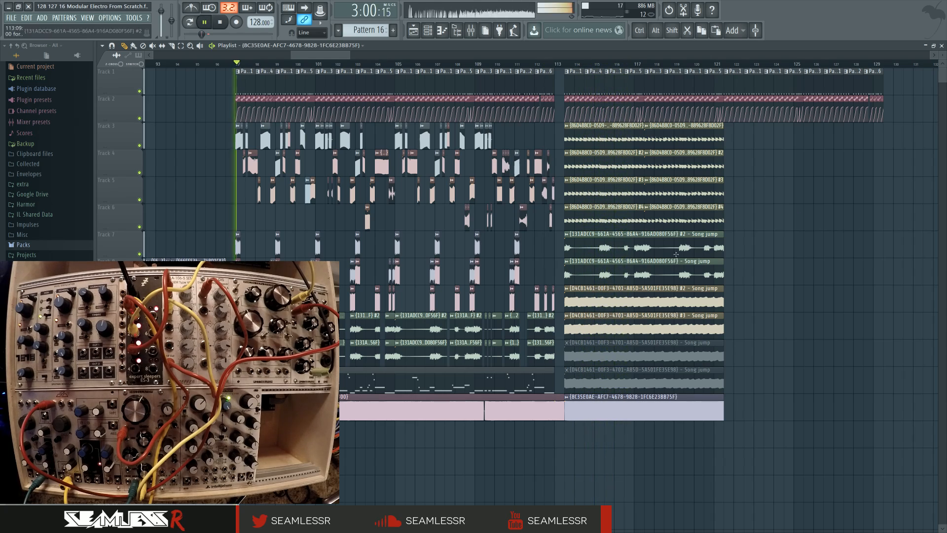
pyautogui.click(471, 31)
pyautogui.click(593, 312)
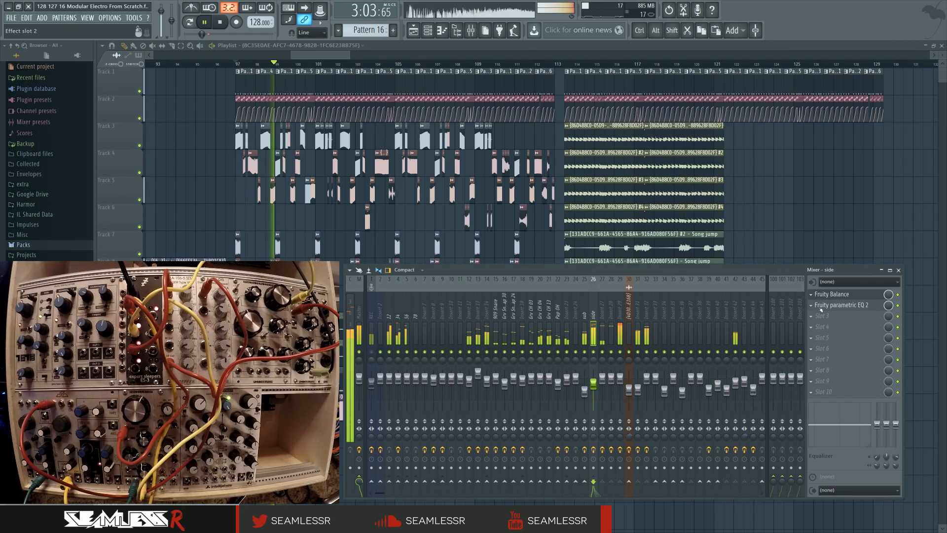
pyautogui.click(841, 305)
# Adjust the side EQ's high-pass band 1 at about 81 Hz and raise band 2 to about -0.1 dB at 210 Hz
pyautogui.moveTo(231, 225); pyautogui.dragTo(230, 225)
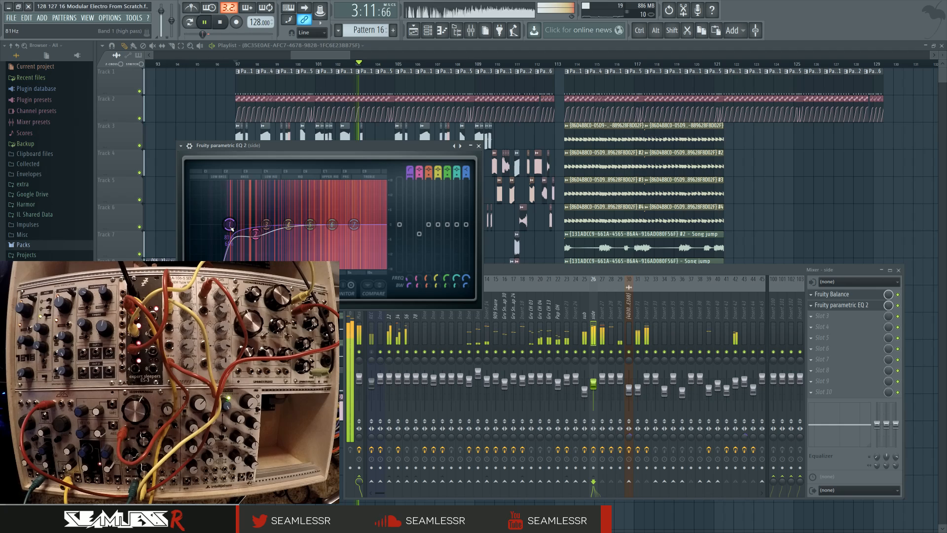
pyautogui.click(520, 269)
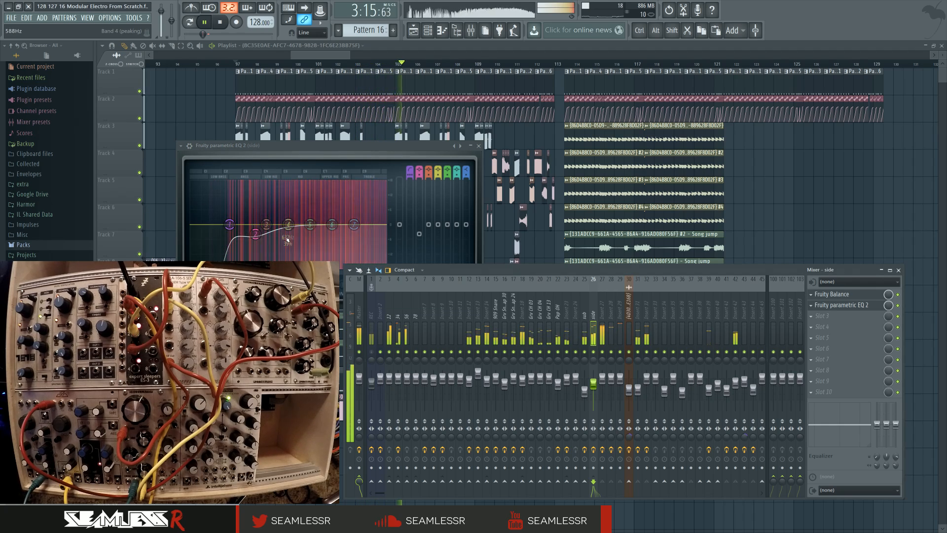
pyautogui.moveTo(255, 234); pyautogui.dragTo(257, 225)
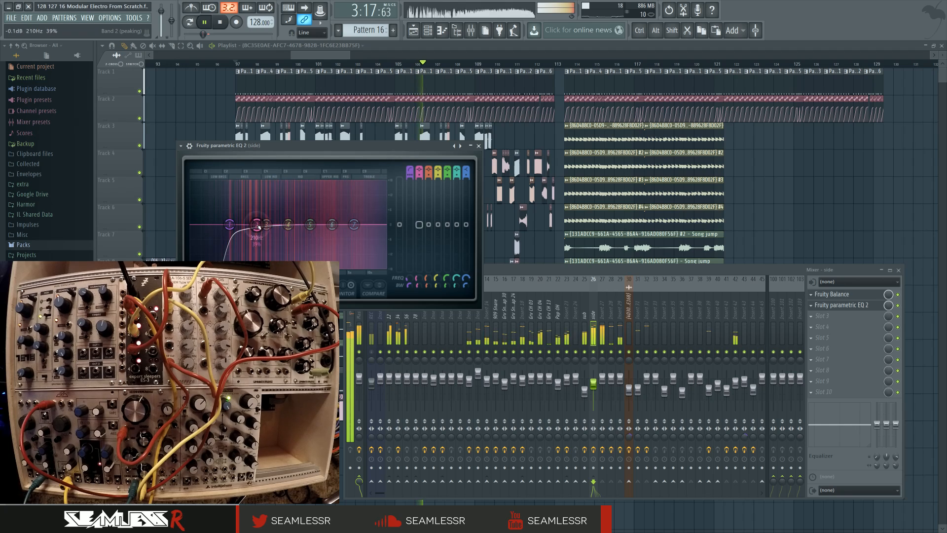
pyautogui.click(505, 269)
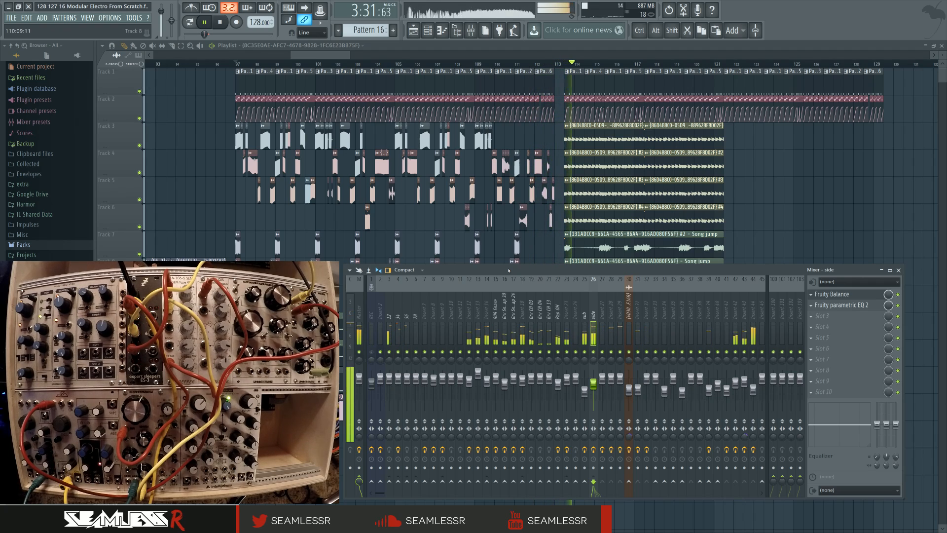
# Close the mixer, listen through the second section and stop playback
pyautogui.click(899, 270)
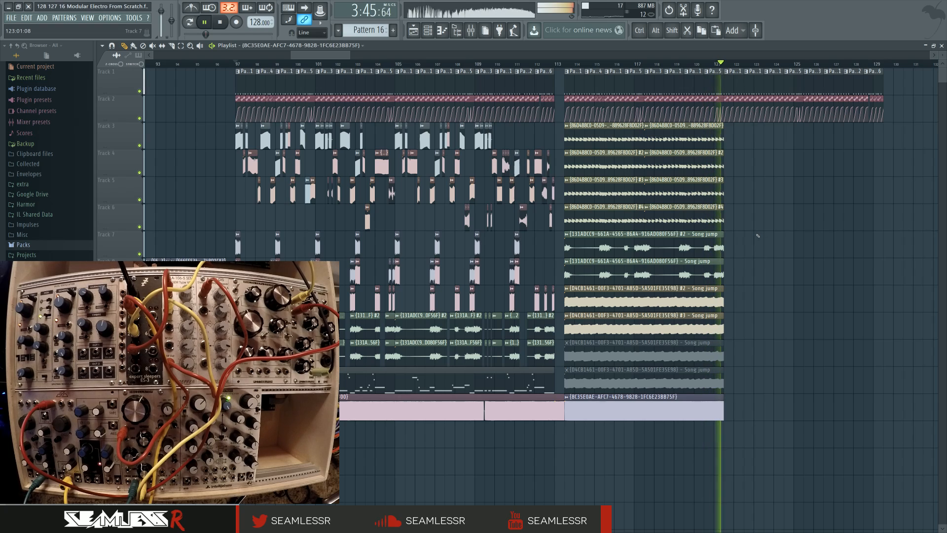
pyautogui.press('space')
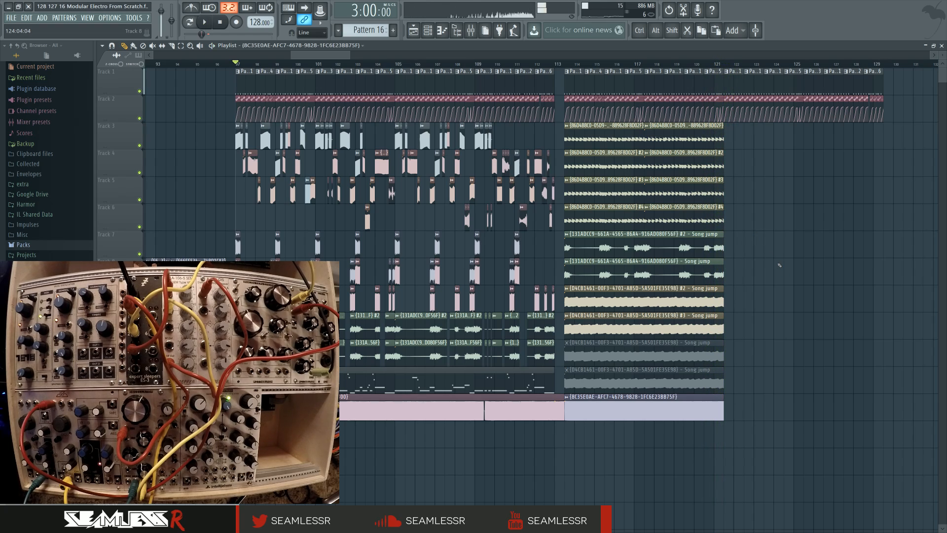
pyautogui.hscroll(-5, 775, 280)
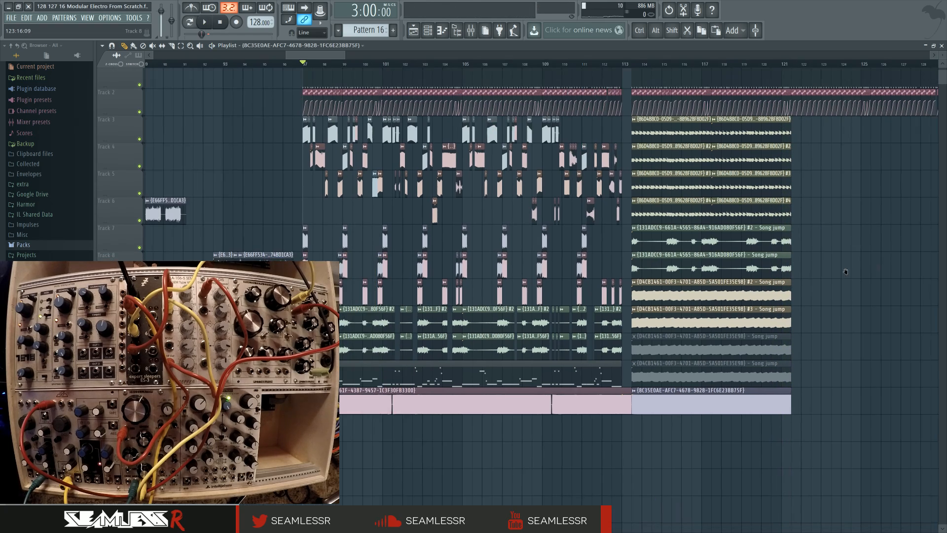